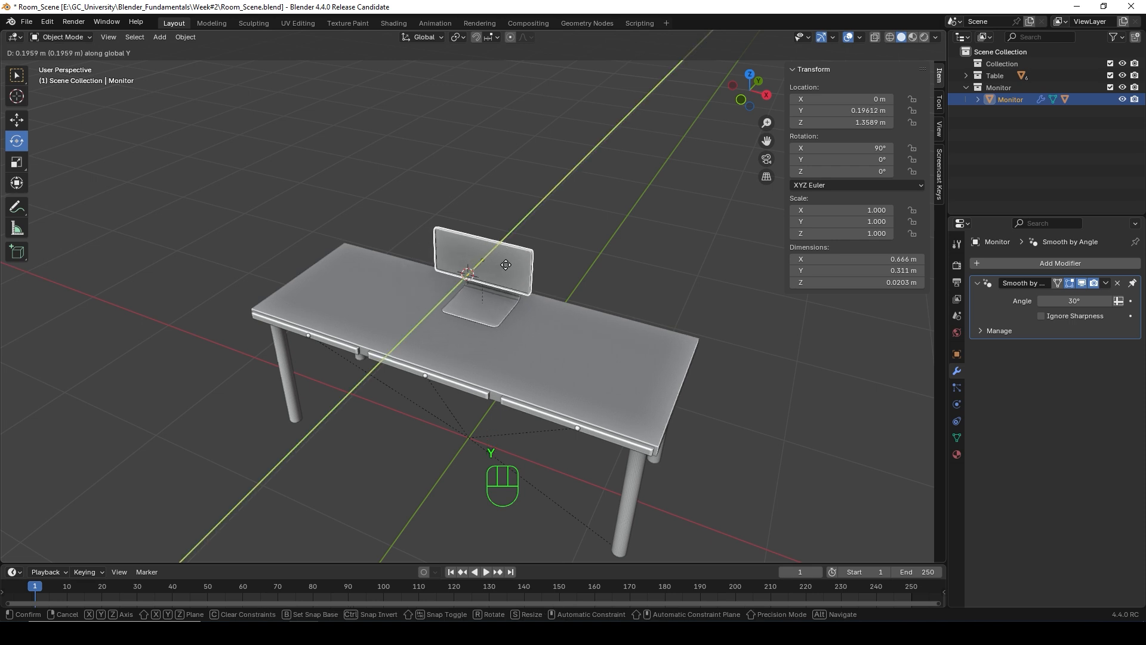
Step: Move the monitor back about 0.22 m along the Y axis on the desk
left_click(506, 263)
middle_click_drag(425, 359, 460, 380)
Step: Place the 3D cursor on the tabletop in front of the monitor stand and add a plane mesh there
key("KP_7")
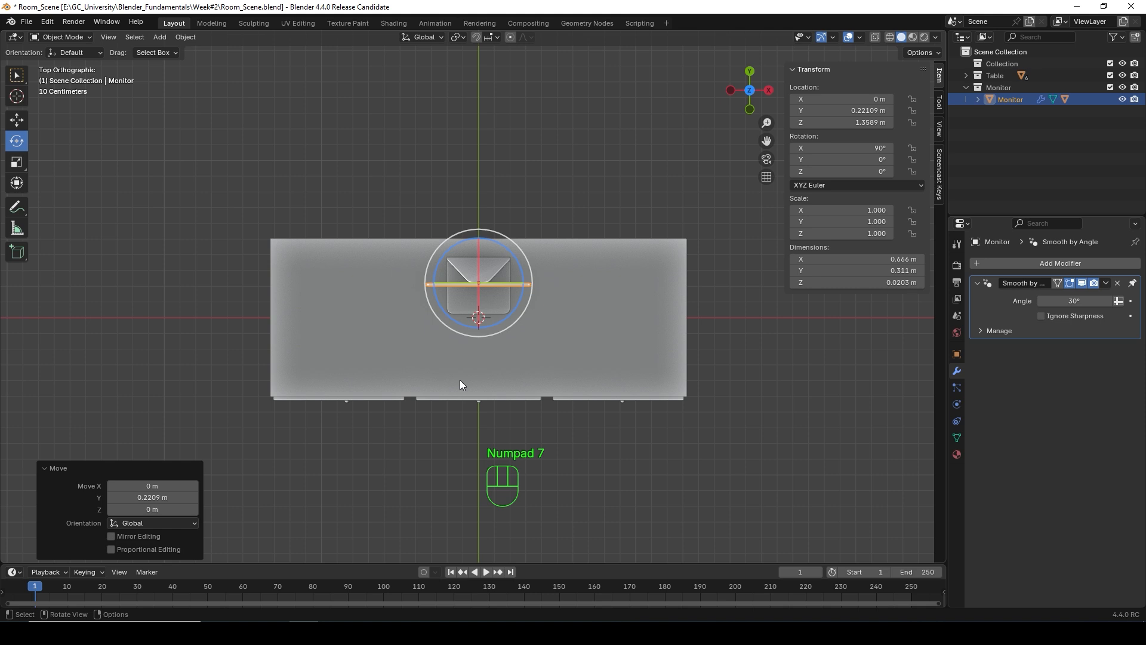
scroll(460, 388, "up", 2)
scroll(471, 362, "up", 2)
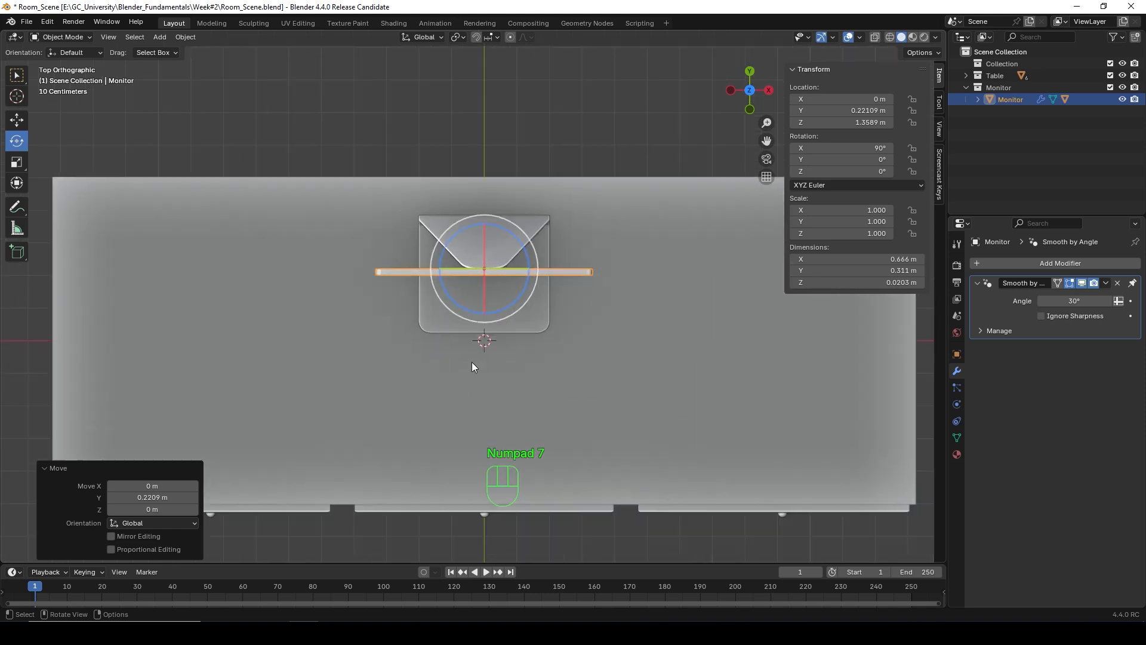
scroll(472, 363, "down", 3)
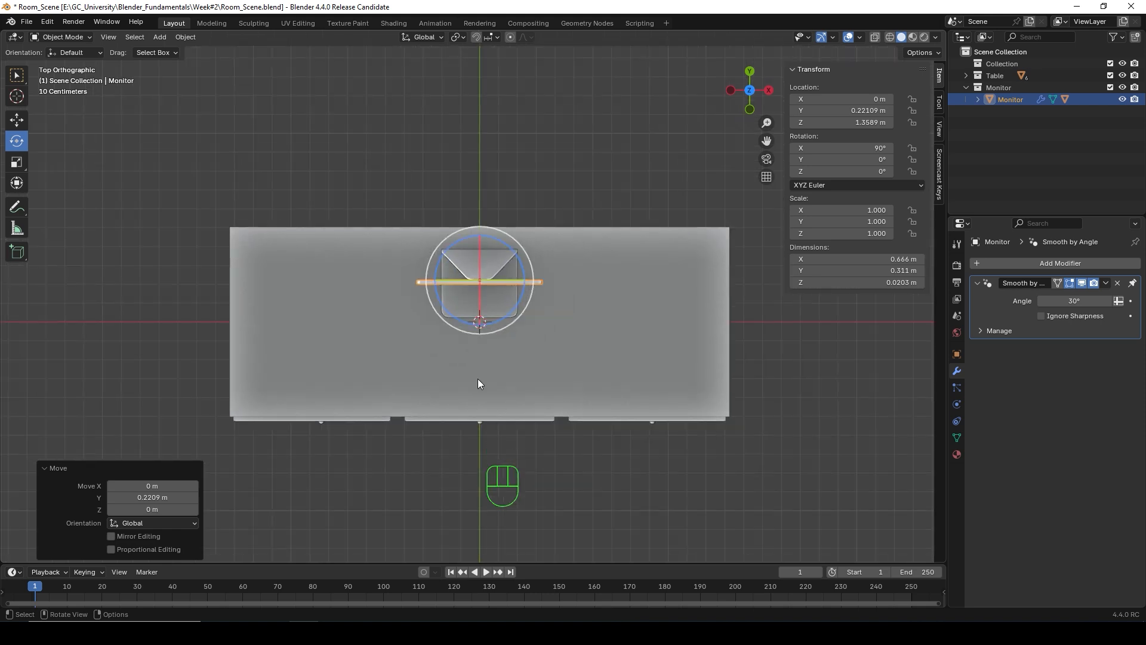
right_click(479, 380, "shift")
left_click(395, 189)
key("shift+a")
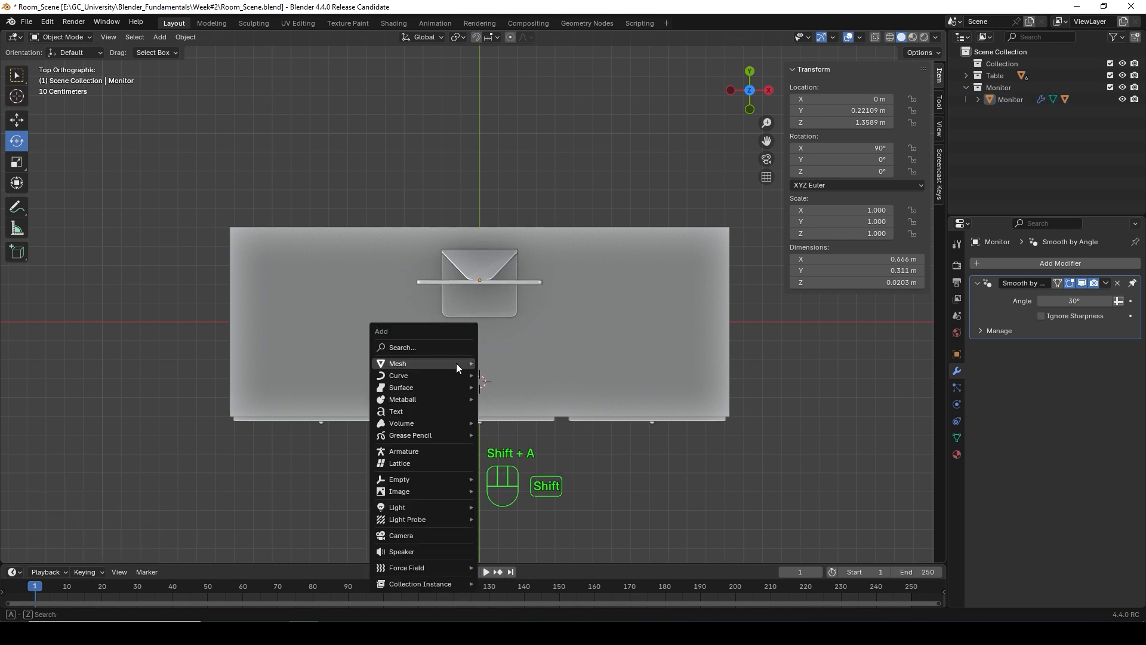
mouse_move(456, 365)
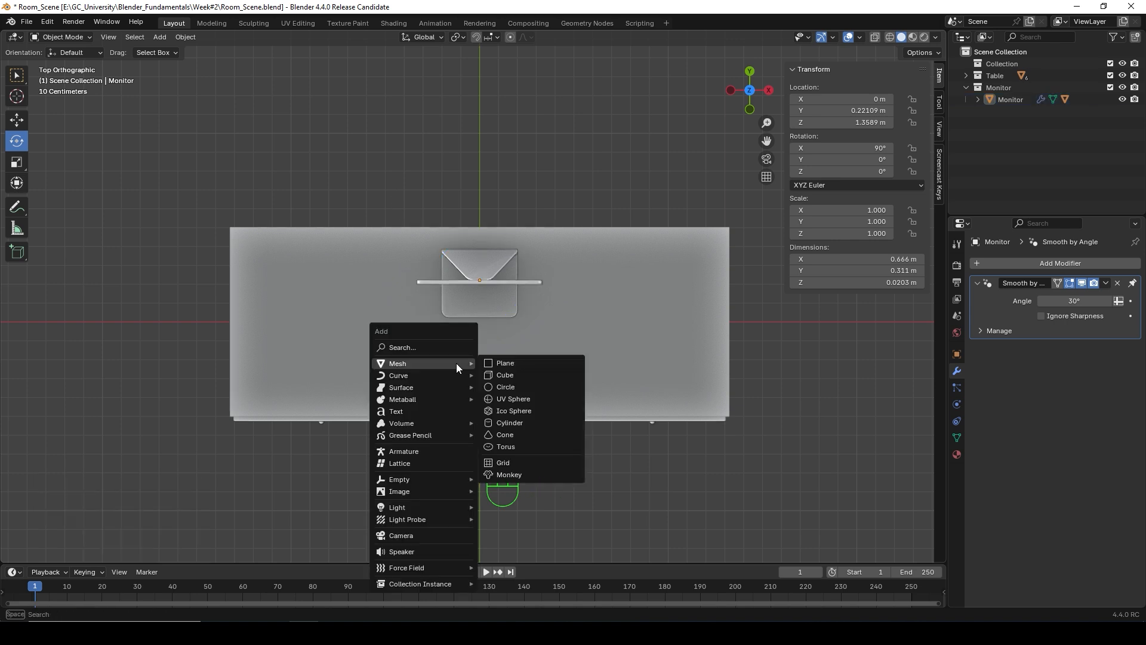
left_click(496, 361)
Step: Scale the new plane down to a rectangle about 0.61 m wide along X and 0.24 m deep along Y
scroll(496, 387, "down", 3)
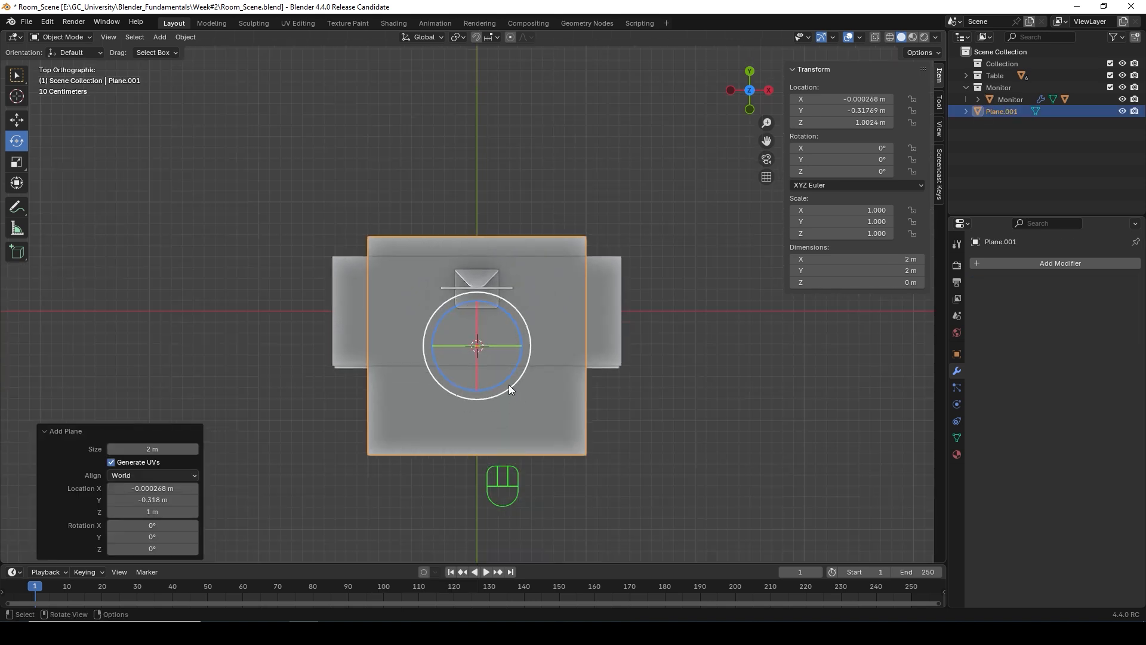
key("s")
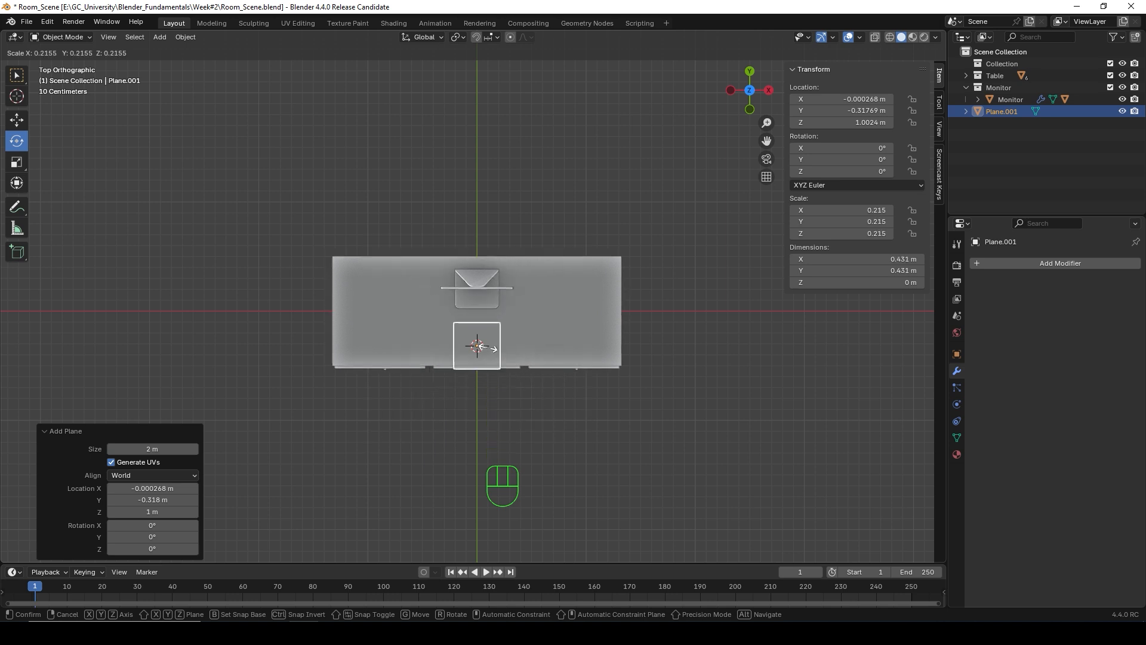
left_click(490, 354)
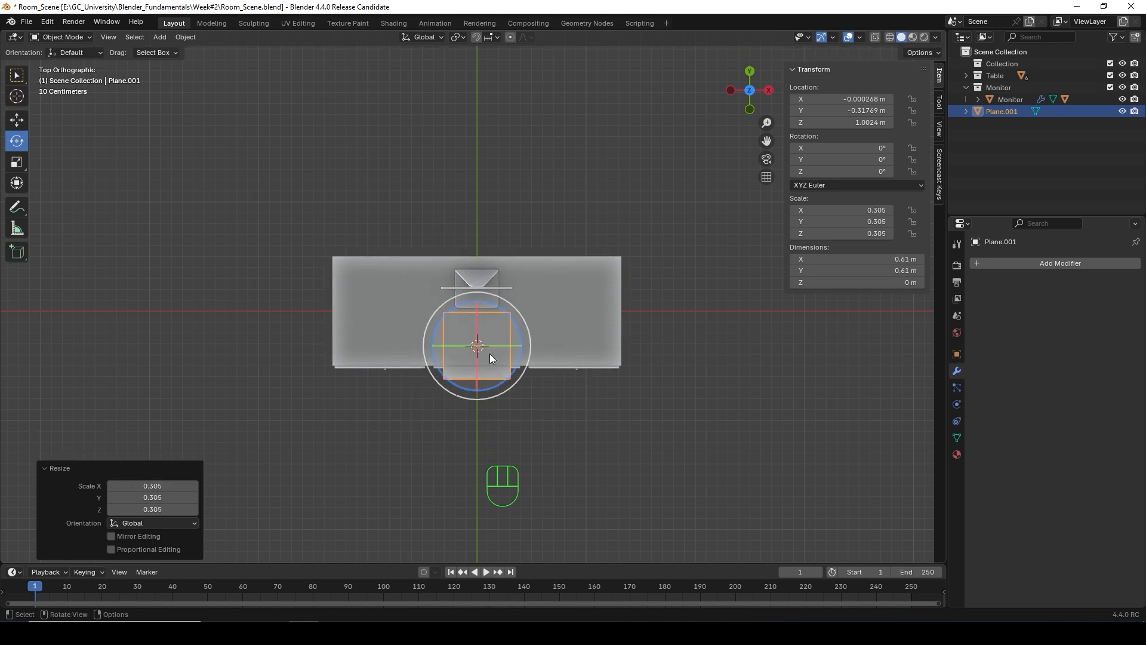
key("s")
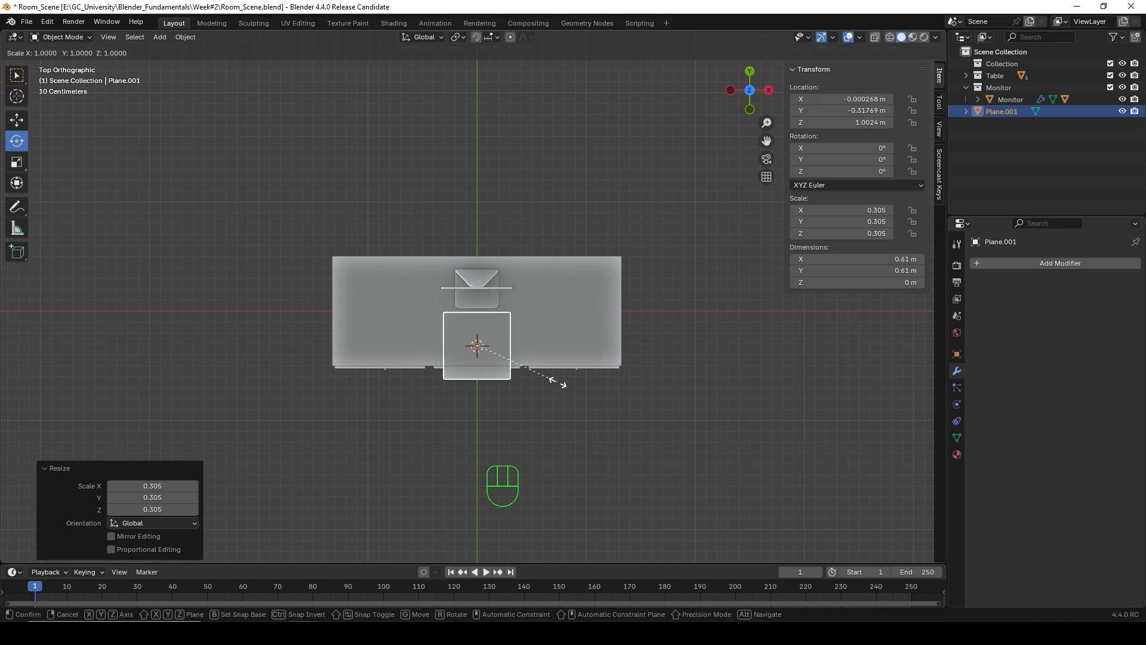
key("y")
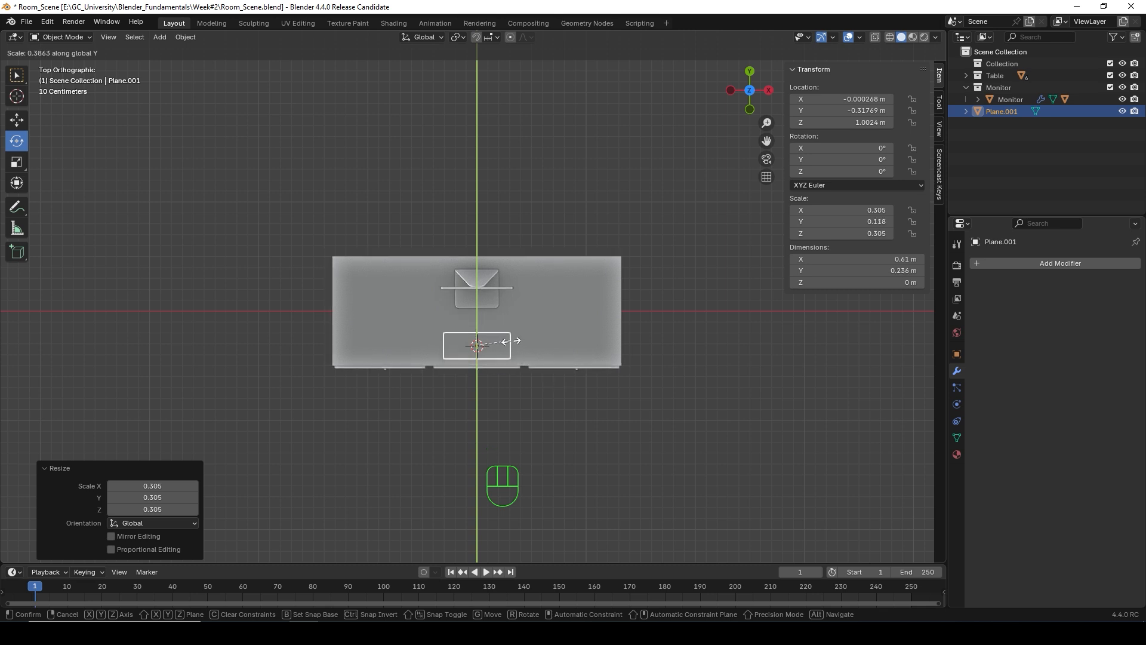
left_click(516, 341)
Step: Try to raise the plane slightly along Z above the tabletop
middle_click_drag(521, 361, 491, 350)
middle_click_drag(493, 243, 523, 385)
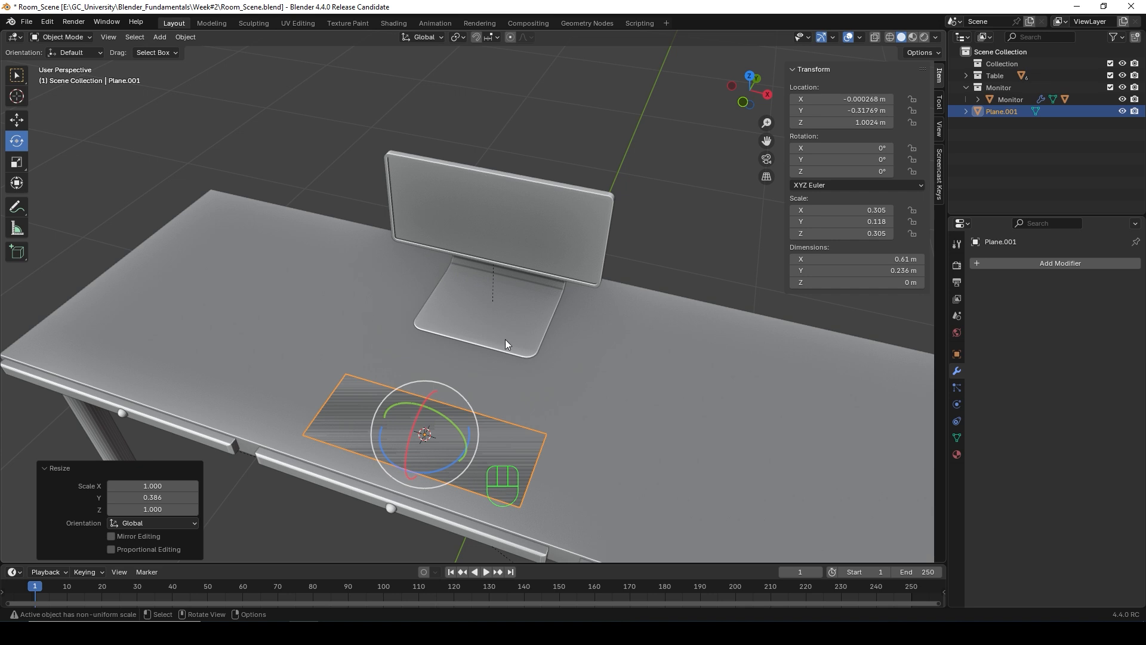
middle_click_drag(505, 340, 424, 320)
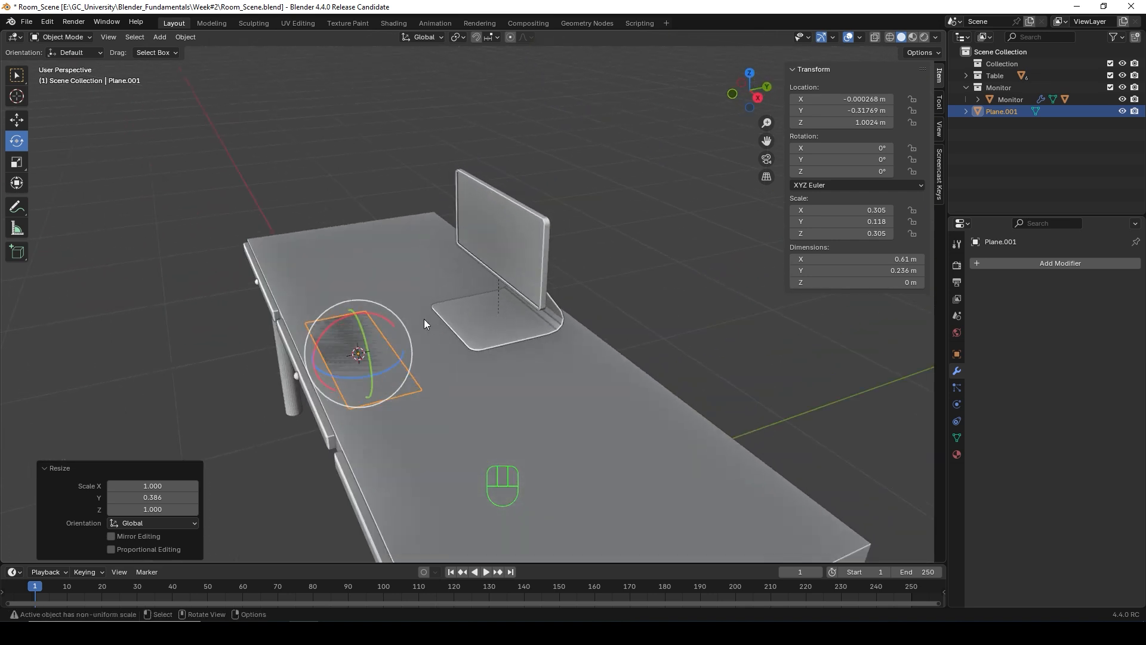
key("g")
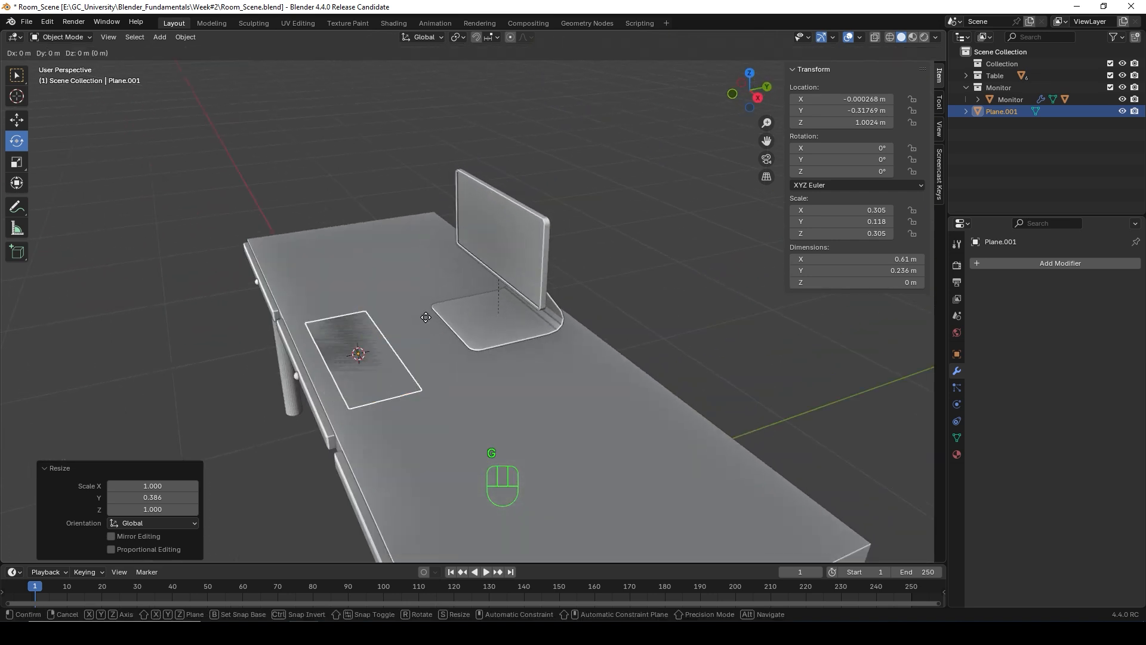
key("z")
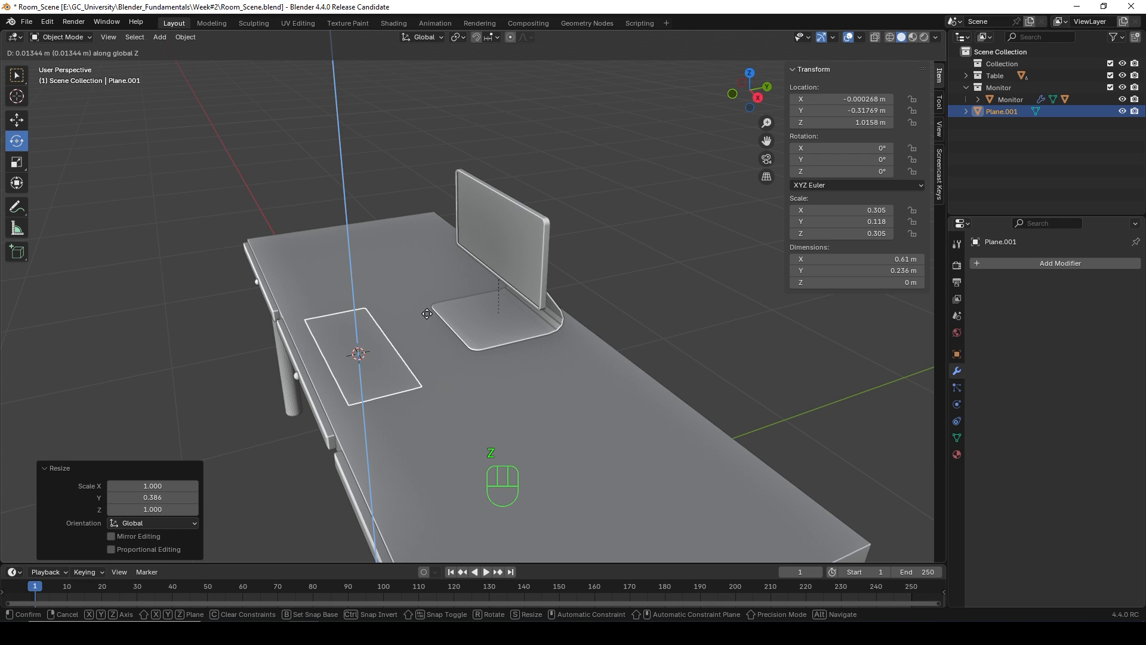
left_click(428, 327)
middle_click_drag(427, 328, 499, 360)
scroll(530, 334, "up", 4)
key("ctrl+z")
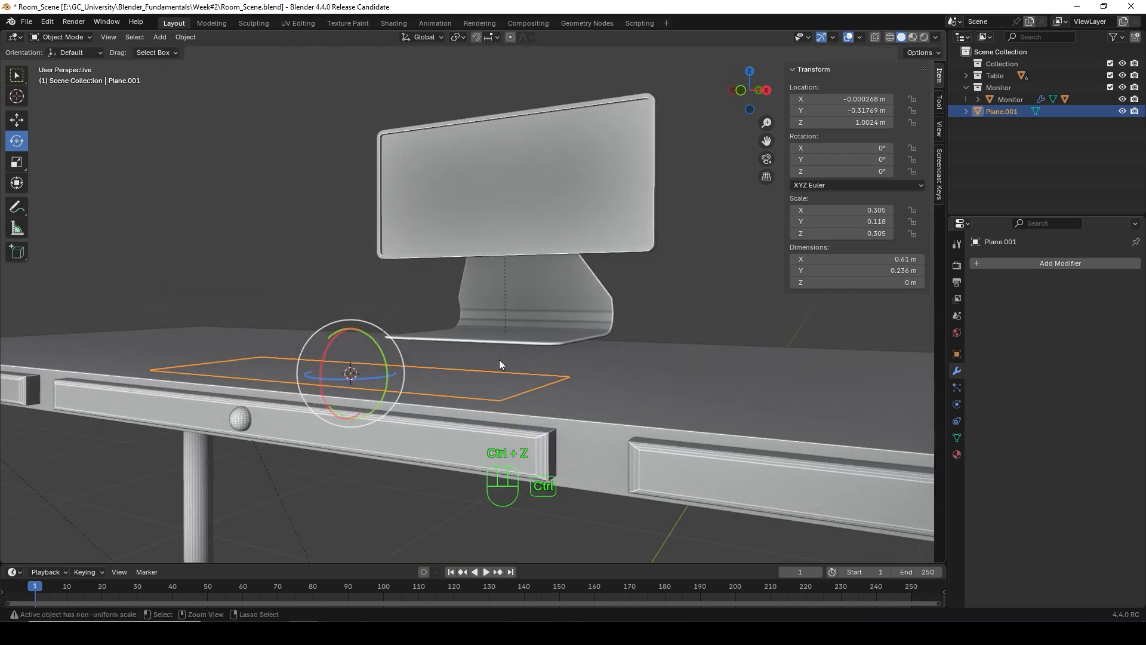
Step: Extrude the rectangular plane's face upward about 0.035 m in Edit Mode to make a slab
left_click(257, 266)
middle_click_drag(285, 284, 299, 326)
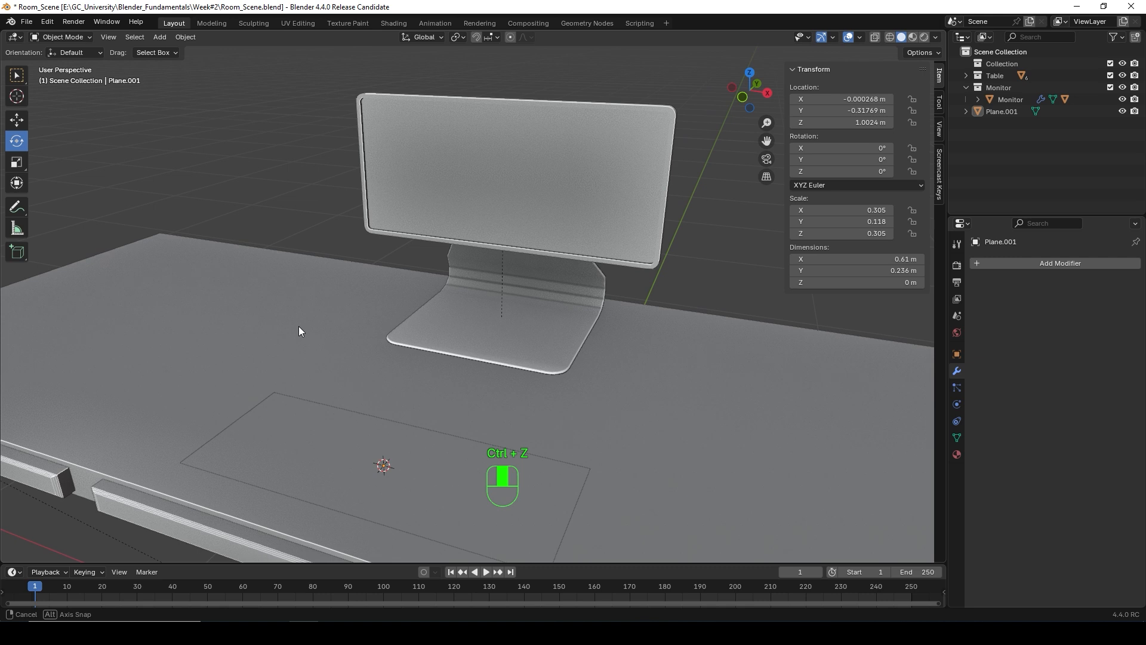
left_click(417, 511)
scroll(442, 499, "down", 4)
middle_click_drag(445, 492, 363, 385)
key("Tab")
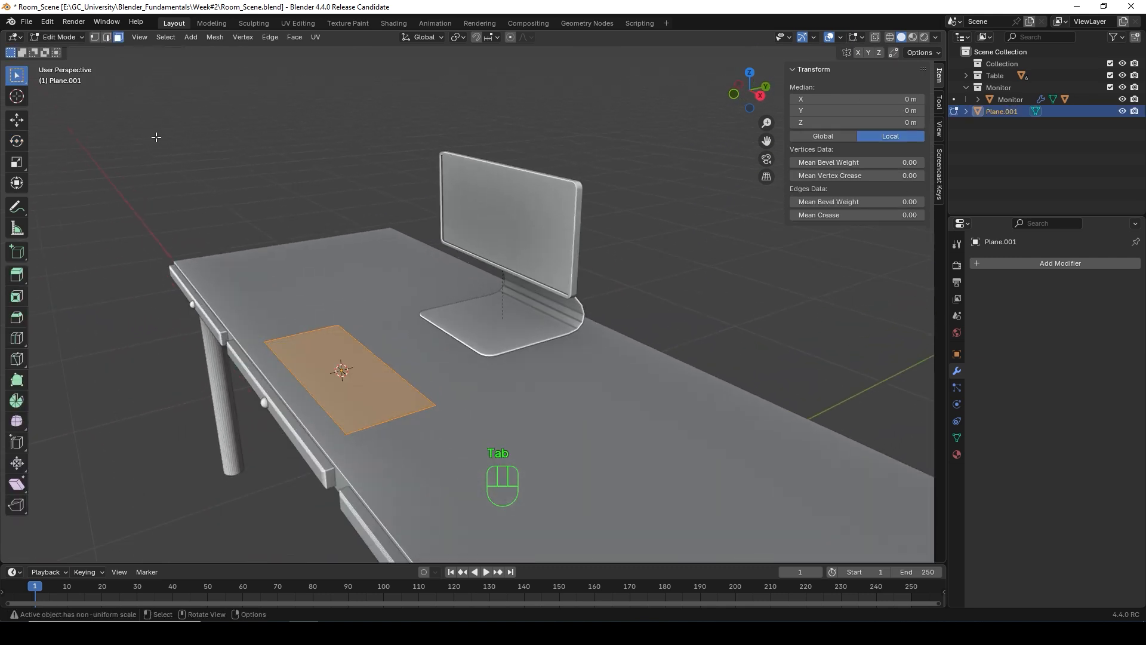
key("e")
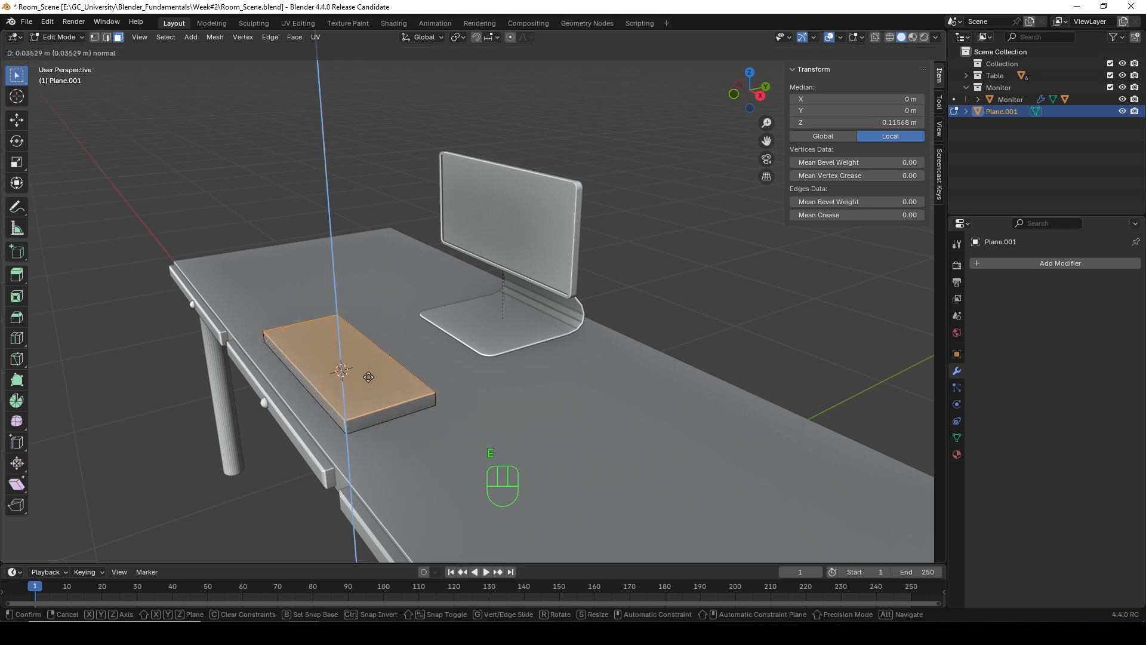
left_click(369, 377)
Step: Raise the slab's upper edge facing the monitor about 0.029 m along Z so that the top slopes
middle_click_drag(369, 376, 389, 392)
scroll(327, 379, "up", 4)
middle_click_drag(251, 365, 239, 385)
scroll(285, 338, "down", 3)
left_click(129, 310)
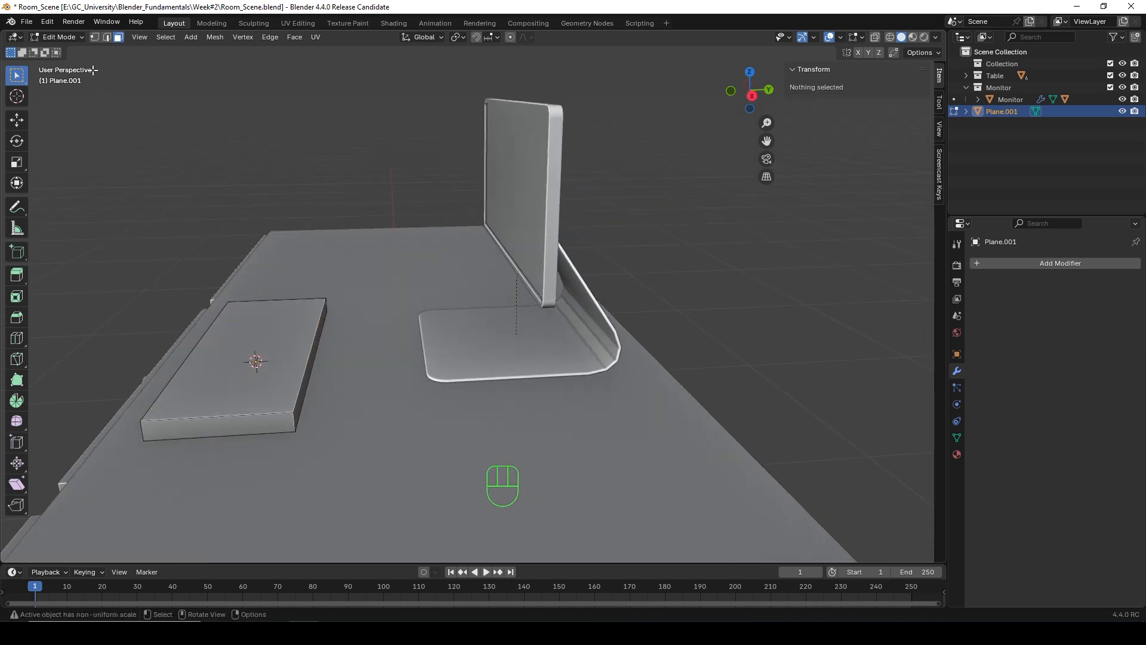
left_click(107, 37)
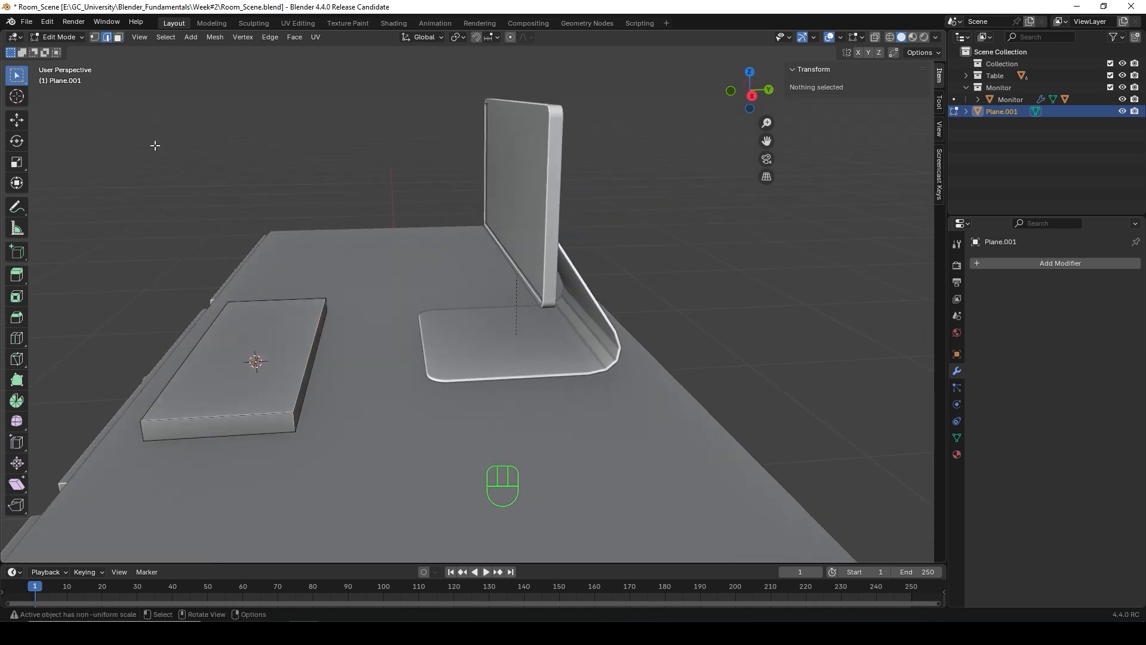
left_click(313, 346)
middle_click_drag(335, 364, 329, 361)
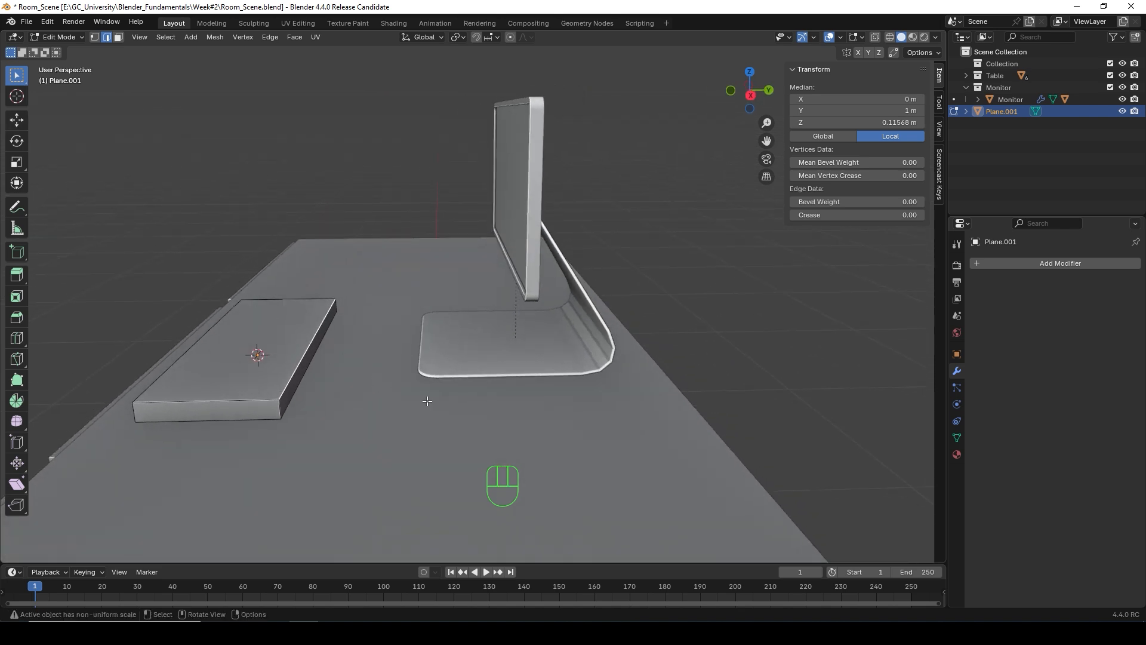
key("g")
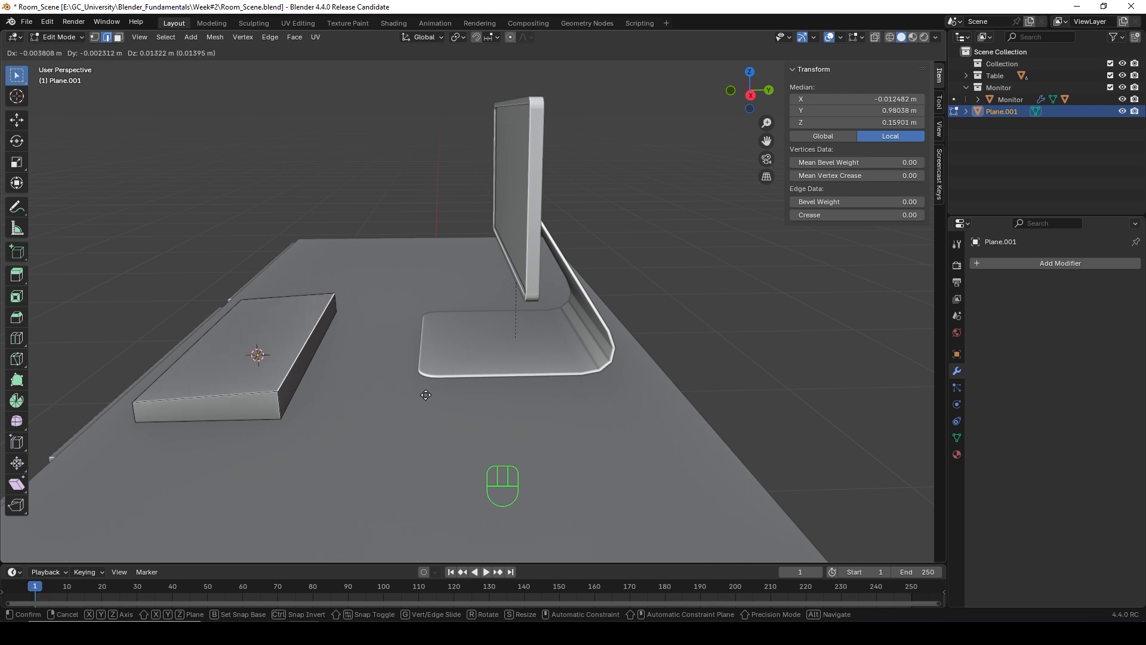
key("z")
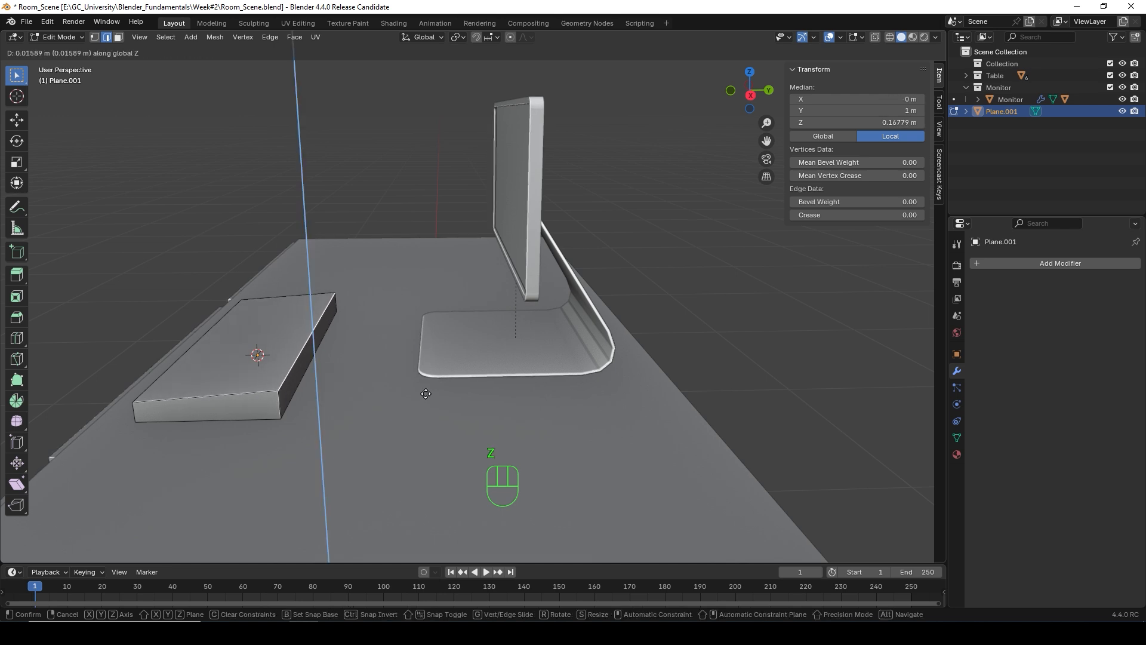
left_click(426, 389)
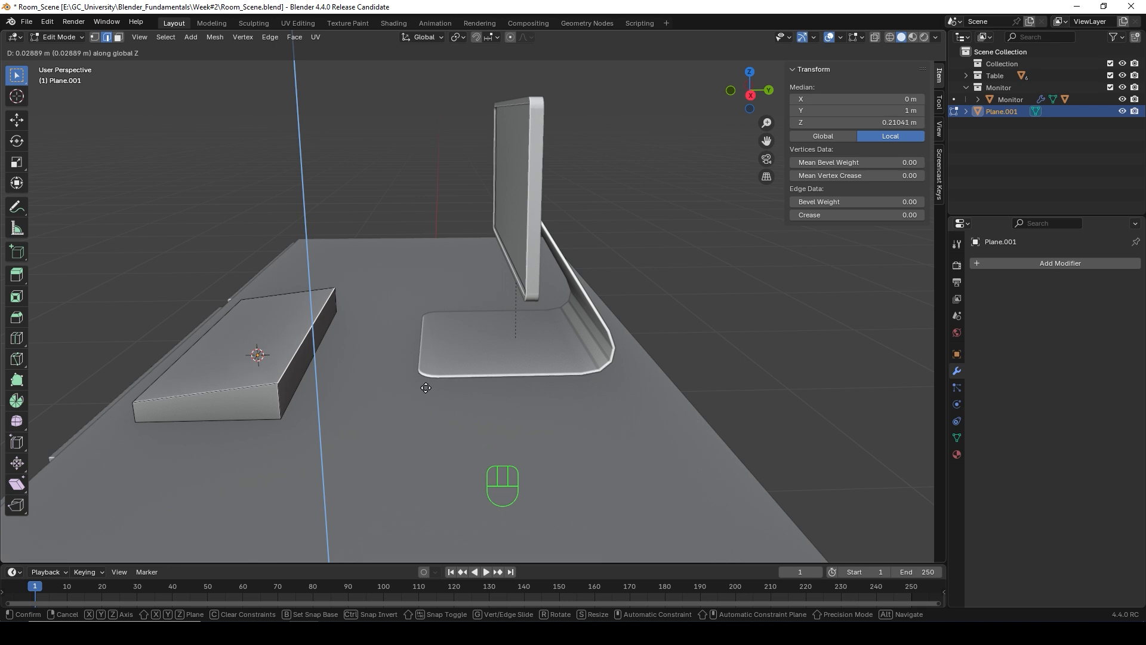
Step: Bevel the slab's four vertical corner edges with a width of about 0.068 m and 7 segments
middle_click_drag(306, 349, 474, 339)
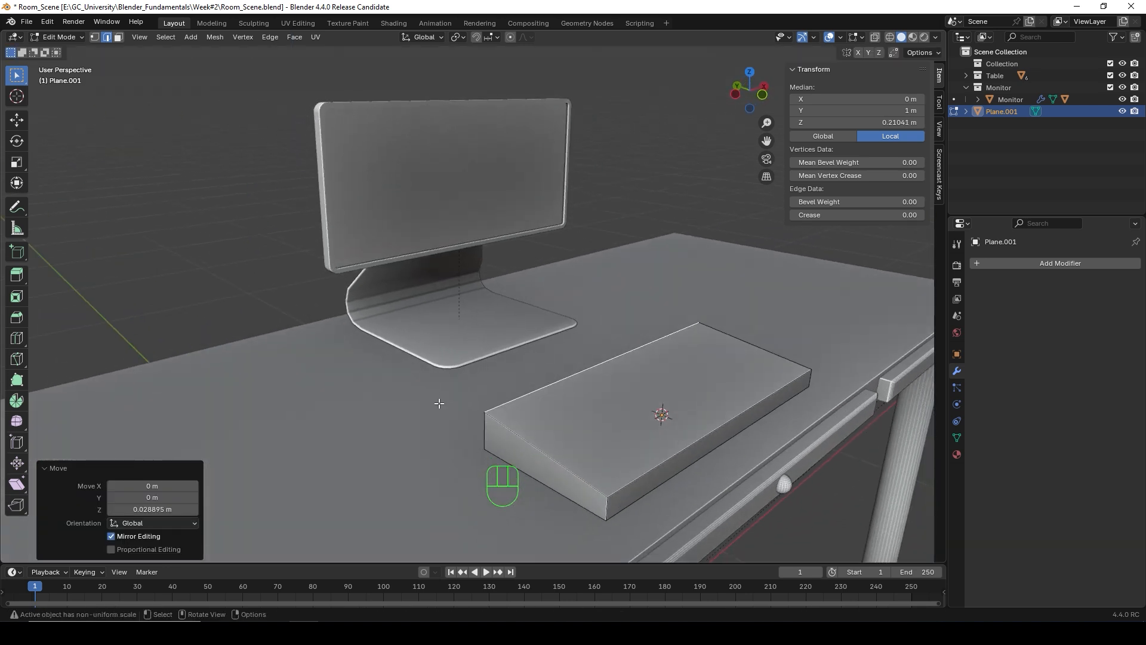
left_click(483, 423)
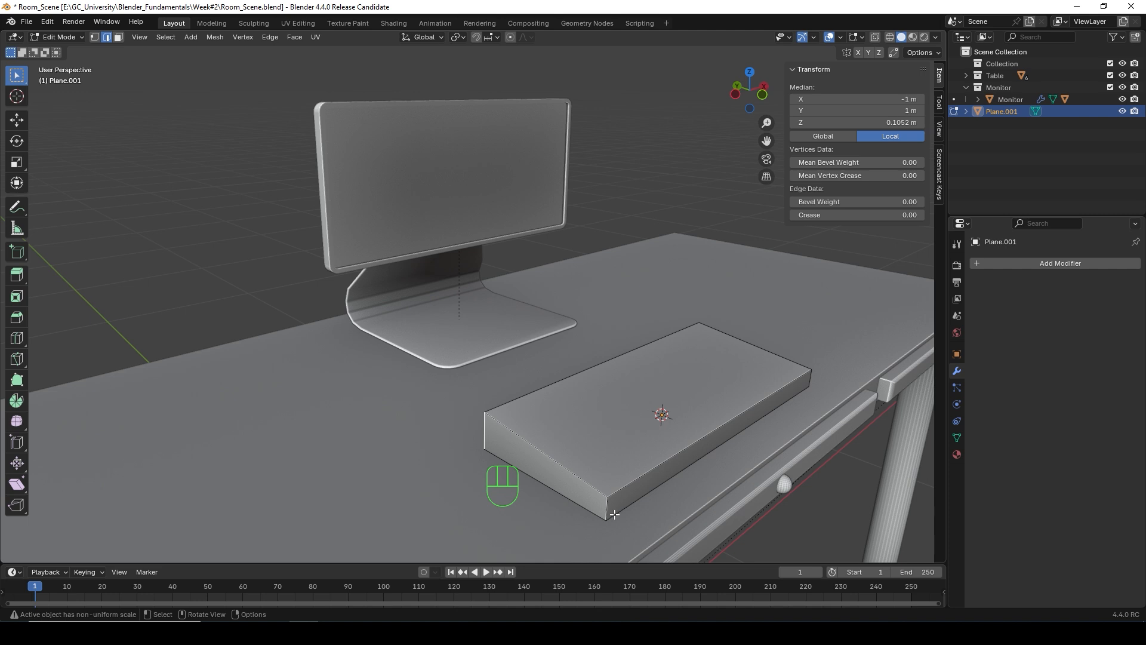
left_click(724, 440, "alt")
middle_click_drag(724, 440, 580, 436)
left_click(256, 475, "shift")
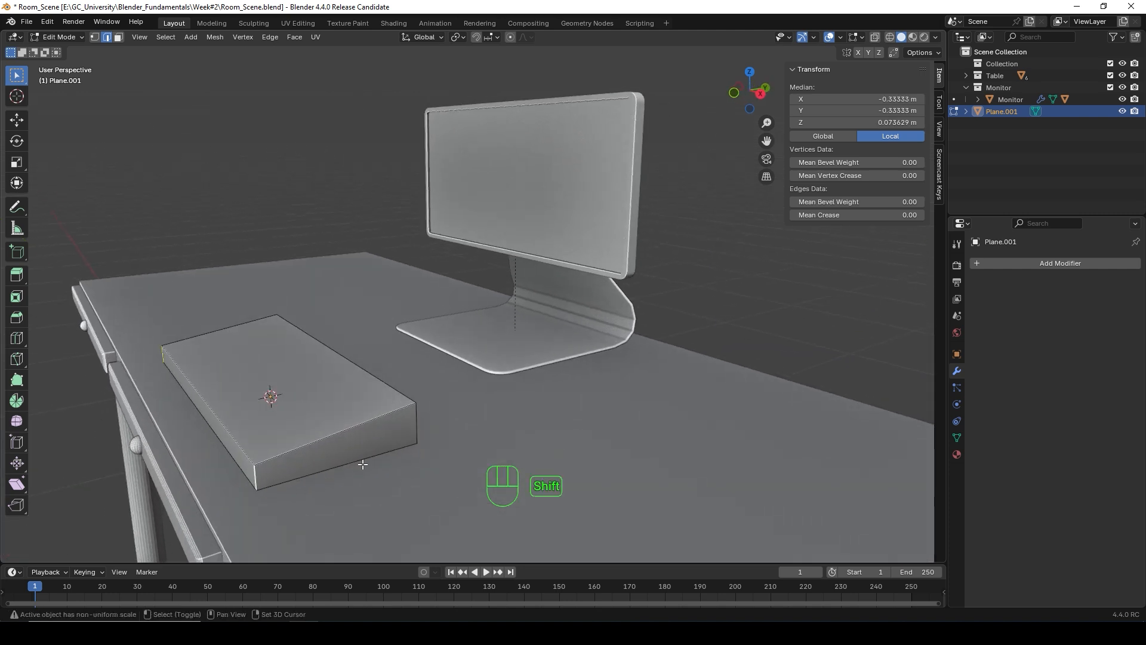
left_click(414, 418, "shift")
middle_click_drag(335, 423, 408, 440)
scroll(421, 432, "down", 3)
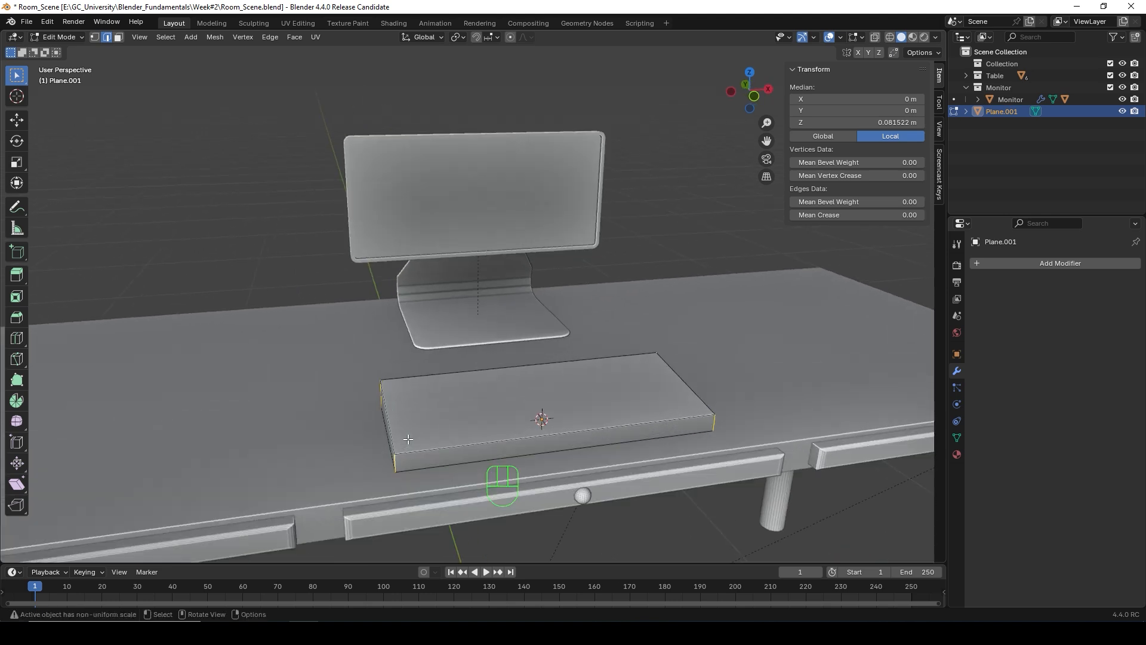
key("ctrl+b")
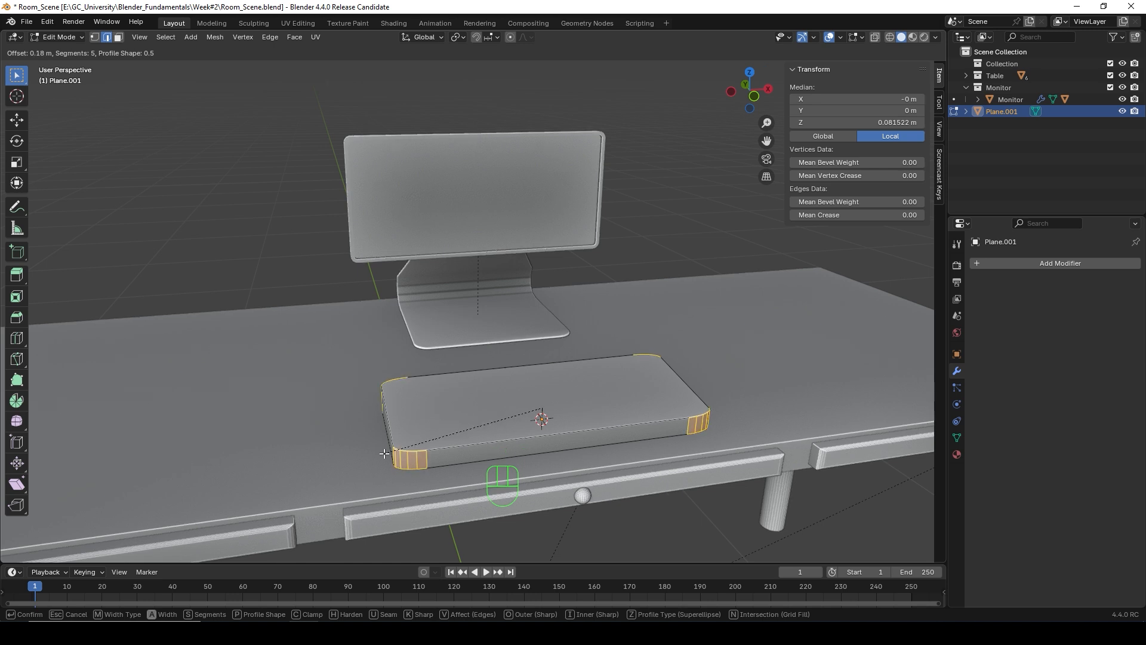
scroll(384, 453, "down", 3)
scroll(384, 453, "up", 2)
scroll(384, 454, "up", 1)
scroll(384, 454, "up", 1)
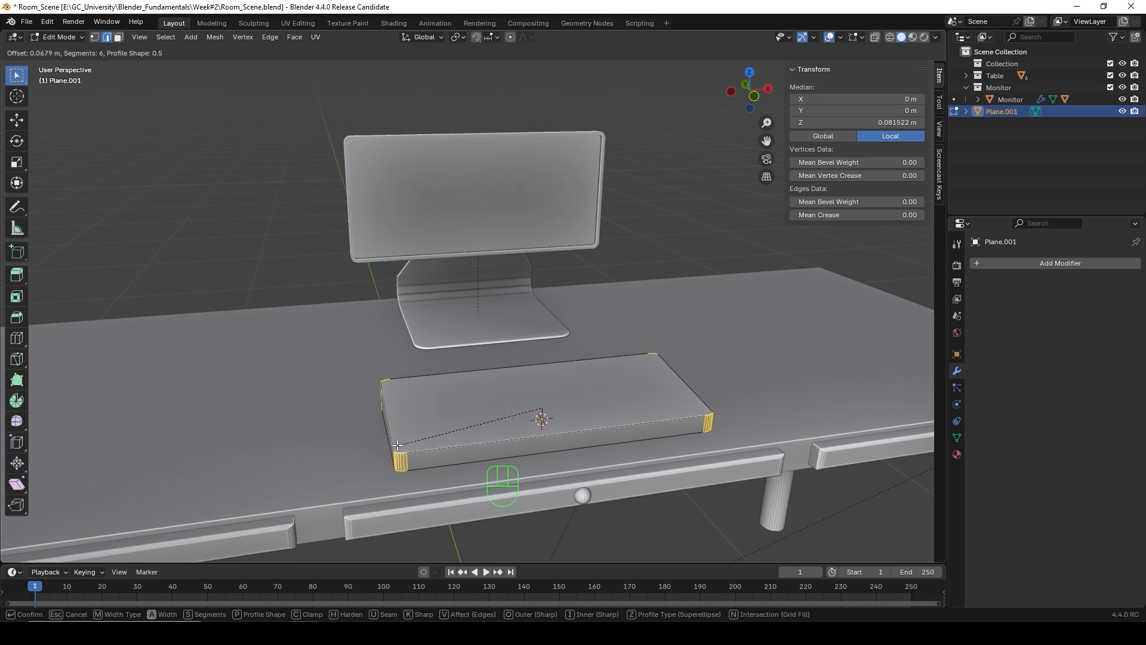
left_click(397, 445)
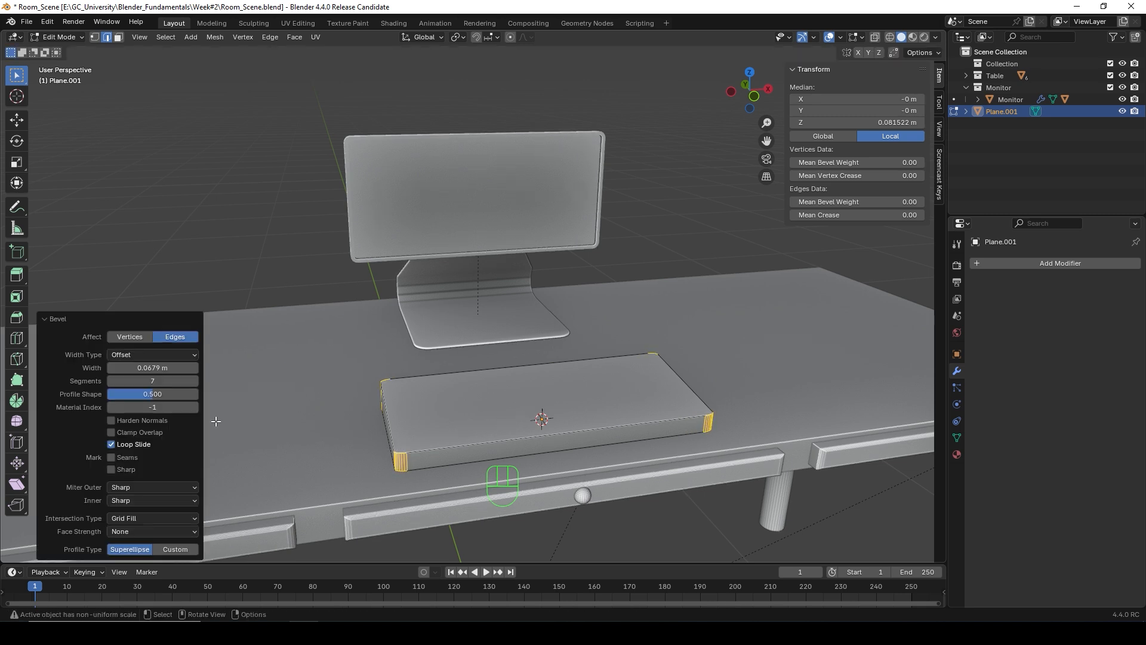
Step: Set the corner bevel's segments to 5
left_click(138, 381)
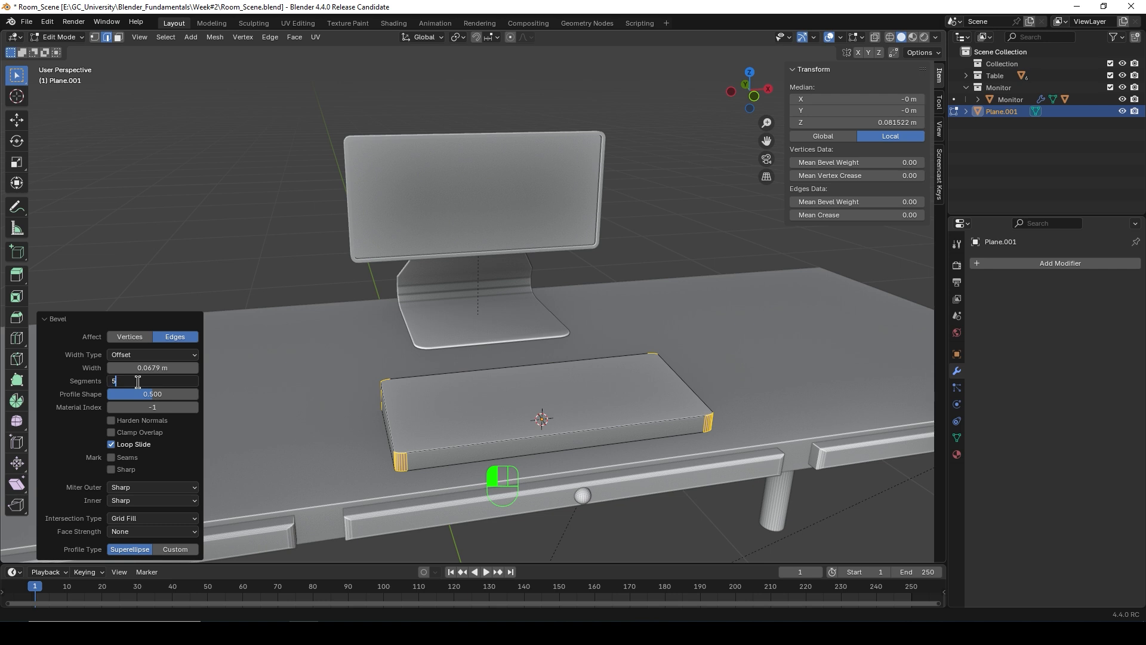
type("5")
key("Return")
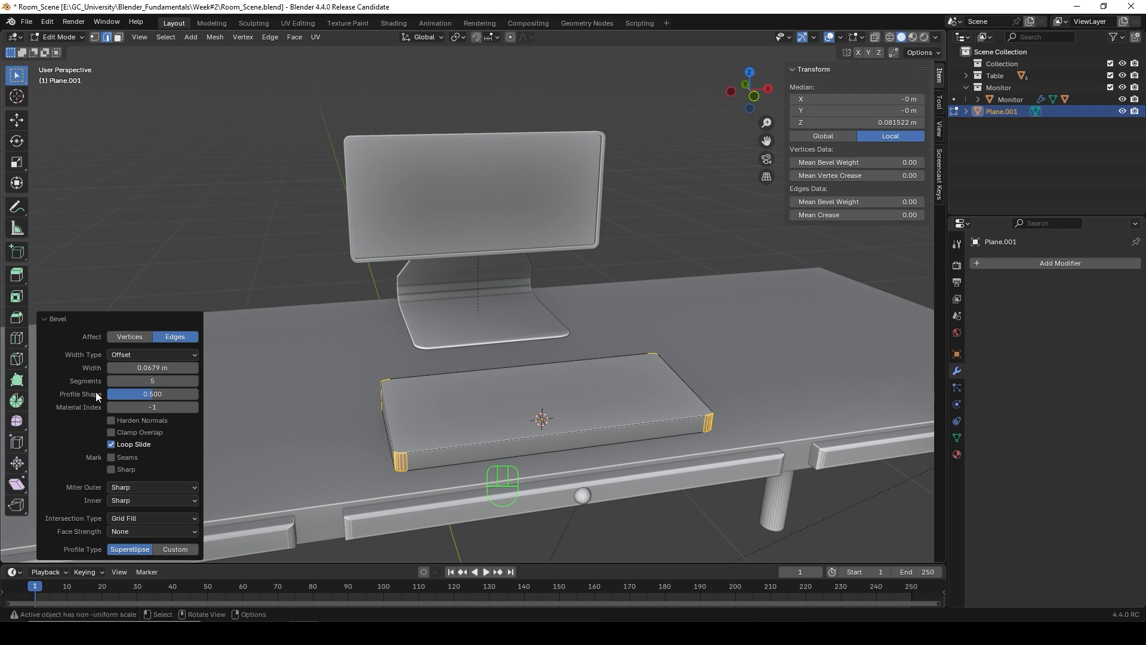
Step: Return to Object Mode and apply Shade Smooth to the slab
middle_click_drag(306, 398, 514, 398)
middle_click_drag(643, 374, 617, 382)
key("Tab")
right_click(524, 412)
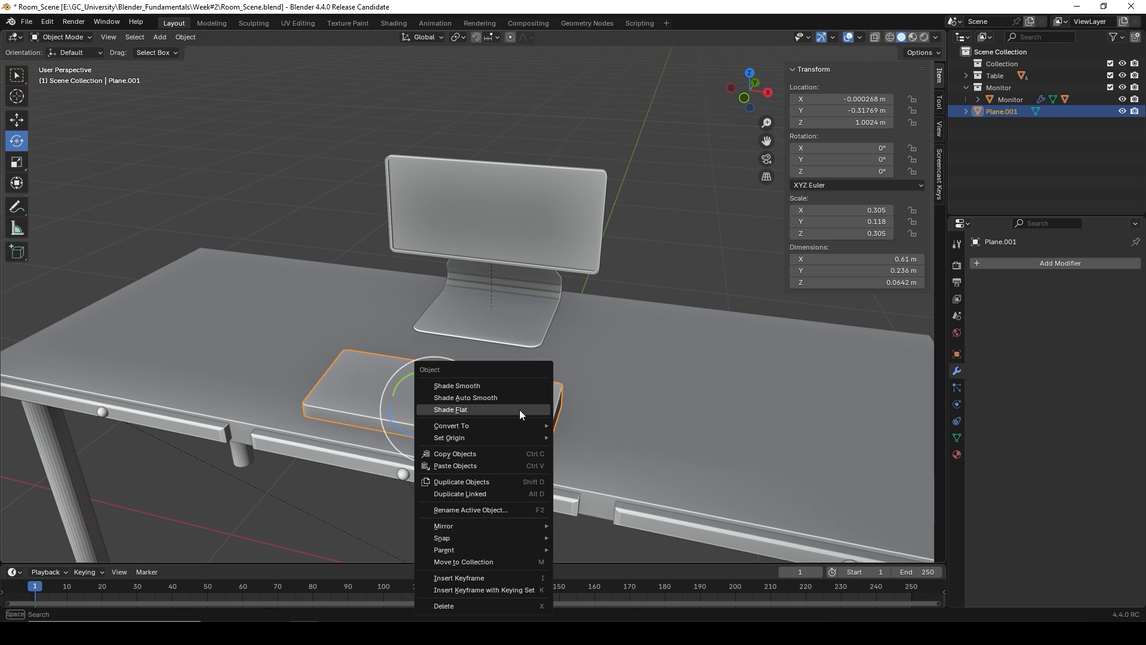
left_click(482, 389)
Step: Apply Shade Auto Smooth to the sloped keyboard slab with the 30° angle
right_click(507, 404)
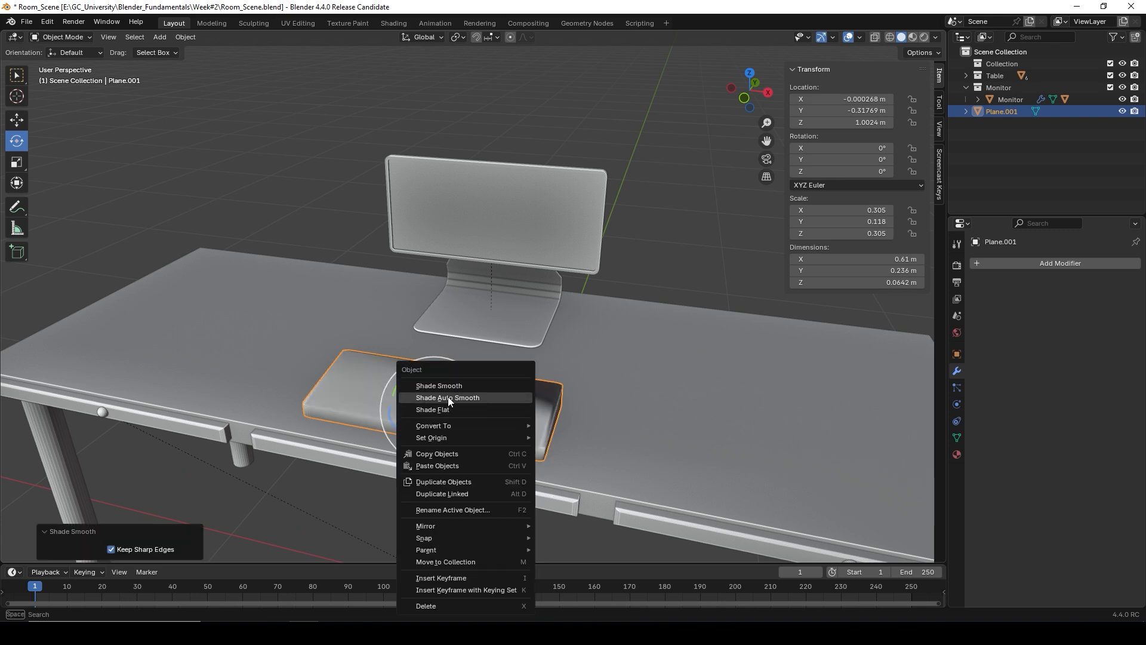
left_click(448, 396)
scroll(518, 372, "down", 3)
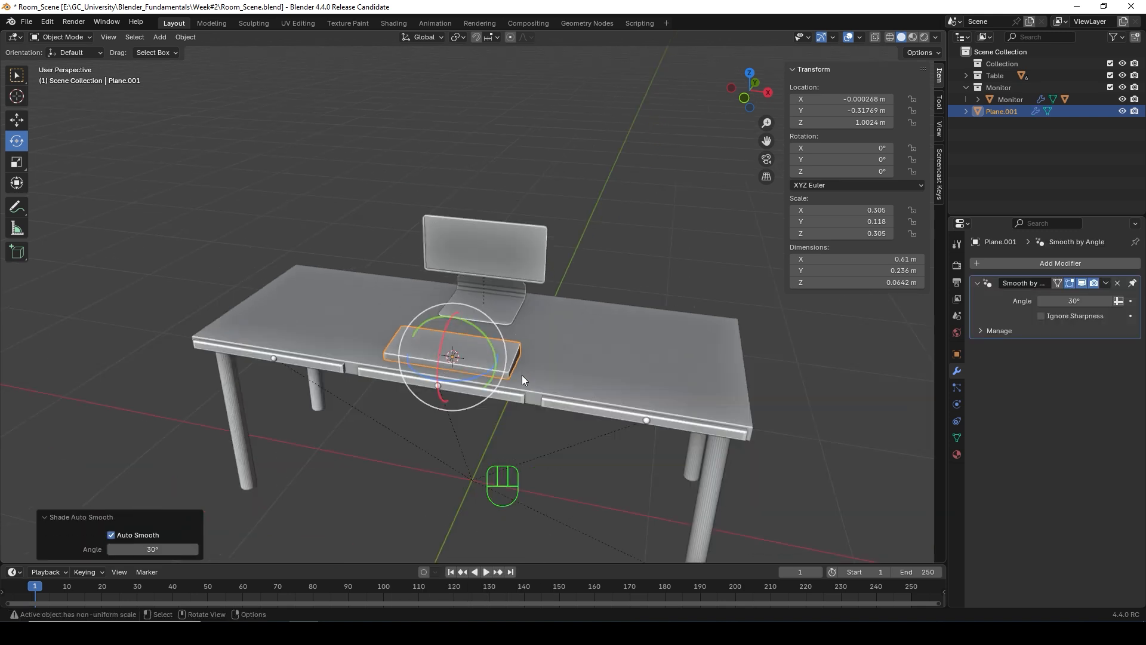
middle_click_drag(522, 375, 537, 366)
scroll(538, 362, "up", 4)
middle_click_drag(490, 397, 498, 428)
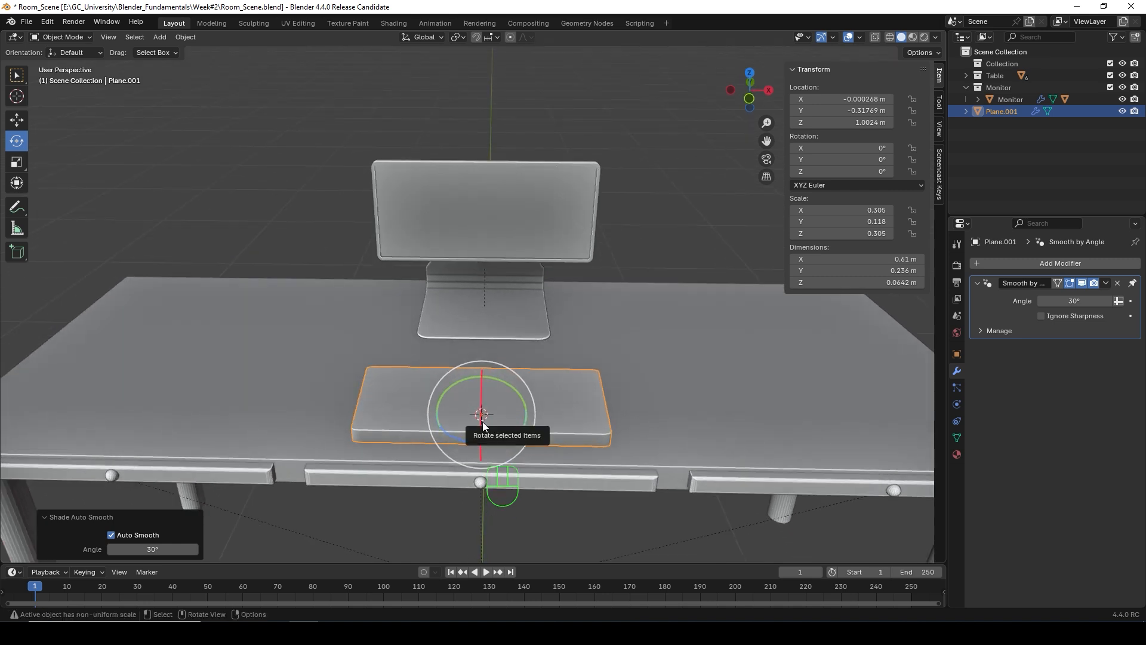
Step: Look straight down on the desk from the top view and turn on X-ray display
key("KP_7")
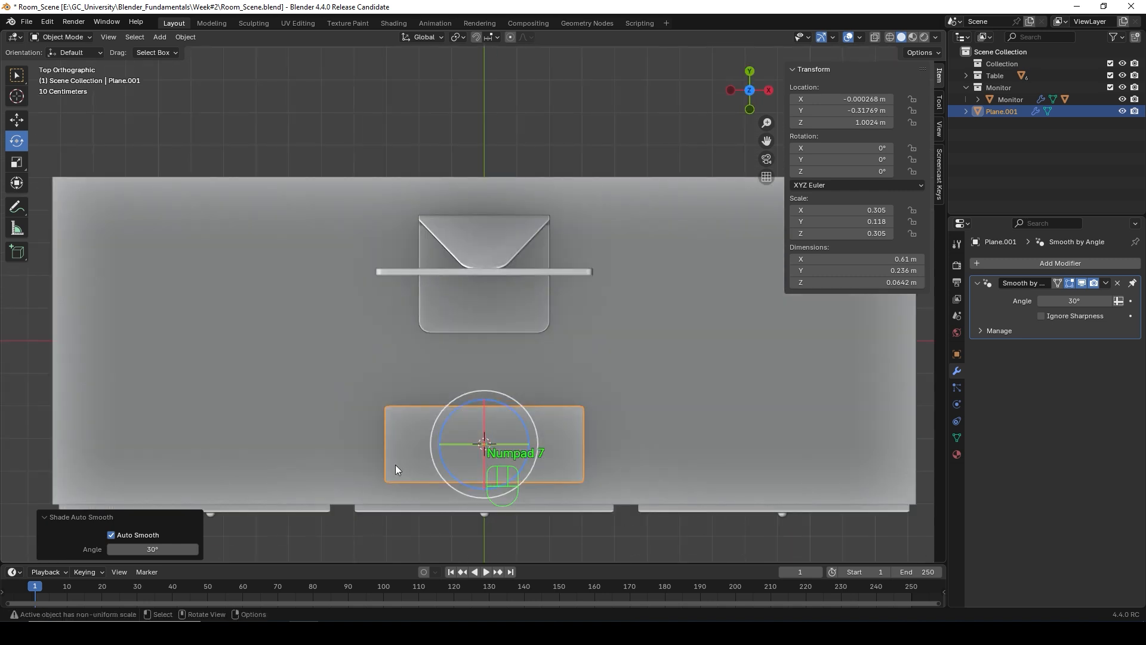
middle_click_drag(397, 463, 412, 358, "shift")
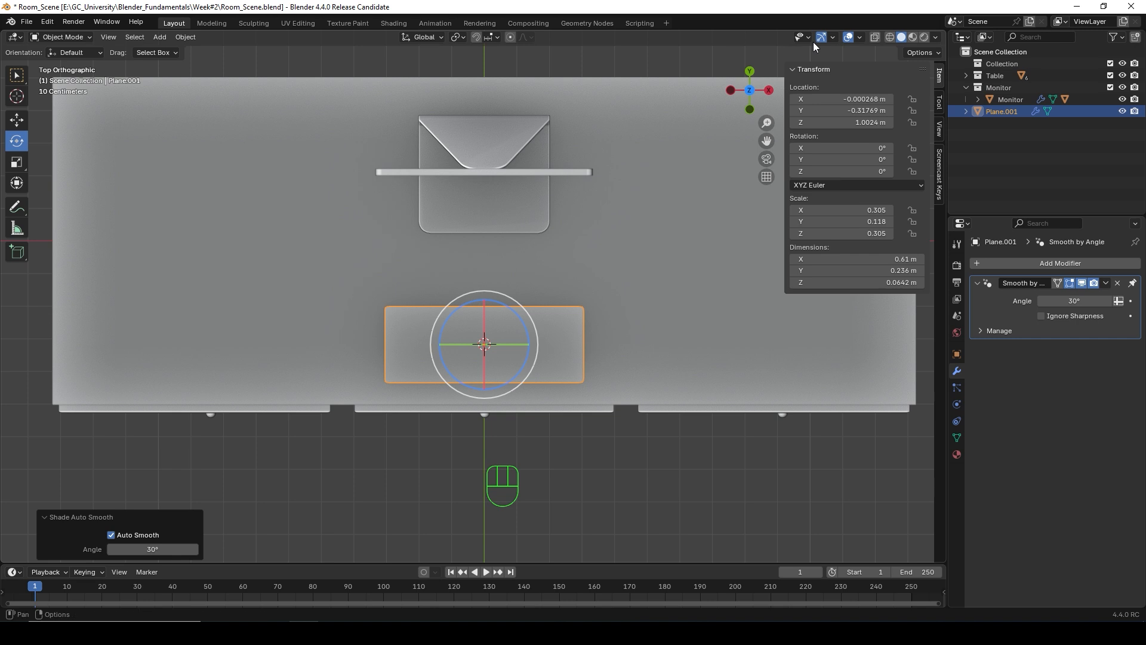
left_click(875, 37)
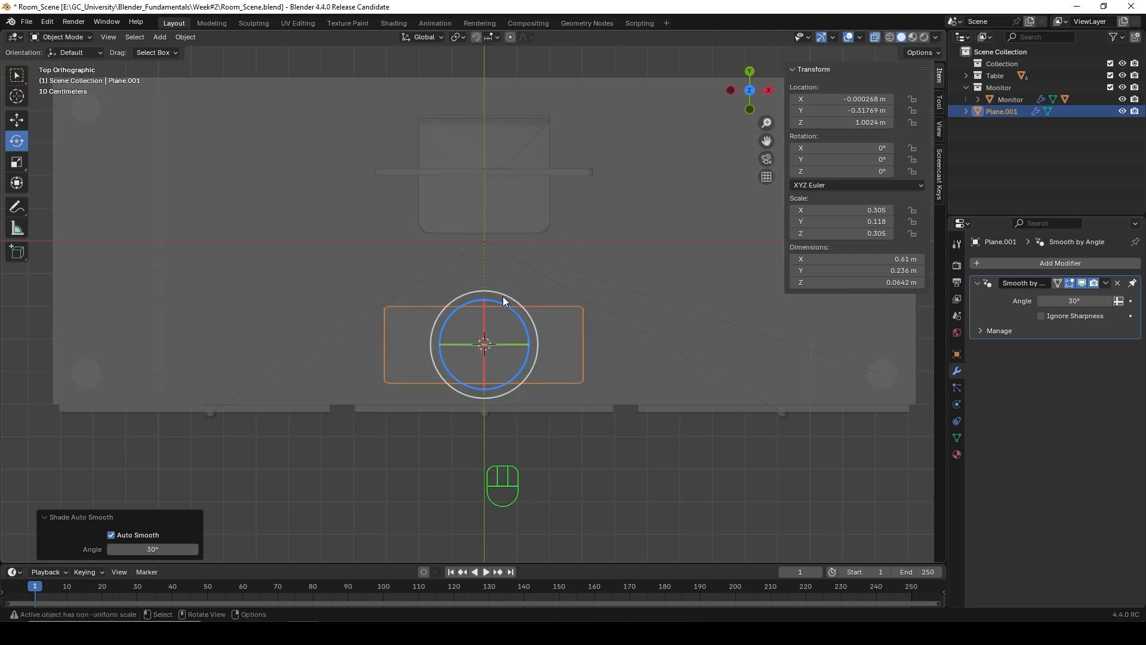
scroll(496, 299, "up", 4)
scroll(436, 421, "down", 1)
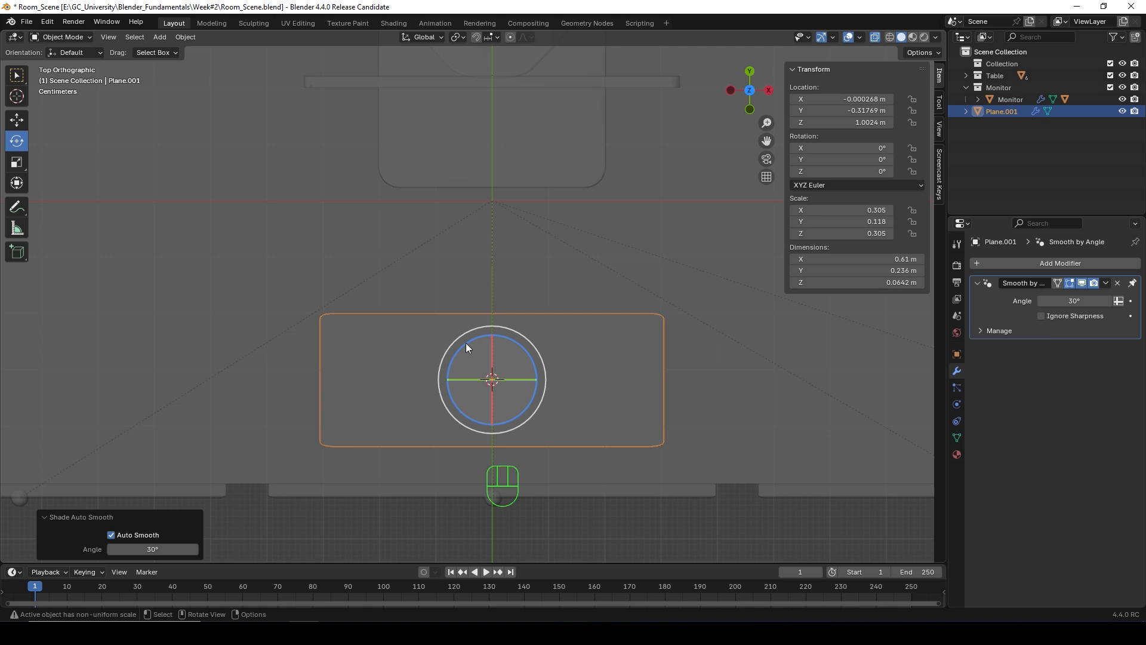
Step: Place the 3D cursor near the slab's left corner on the monitor side and add a 2 m mesh cube there
key("shift")
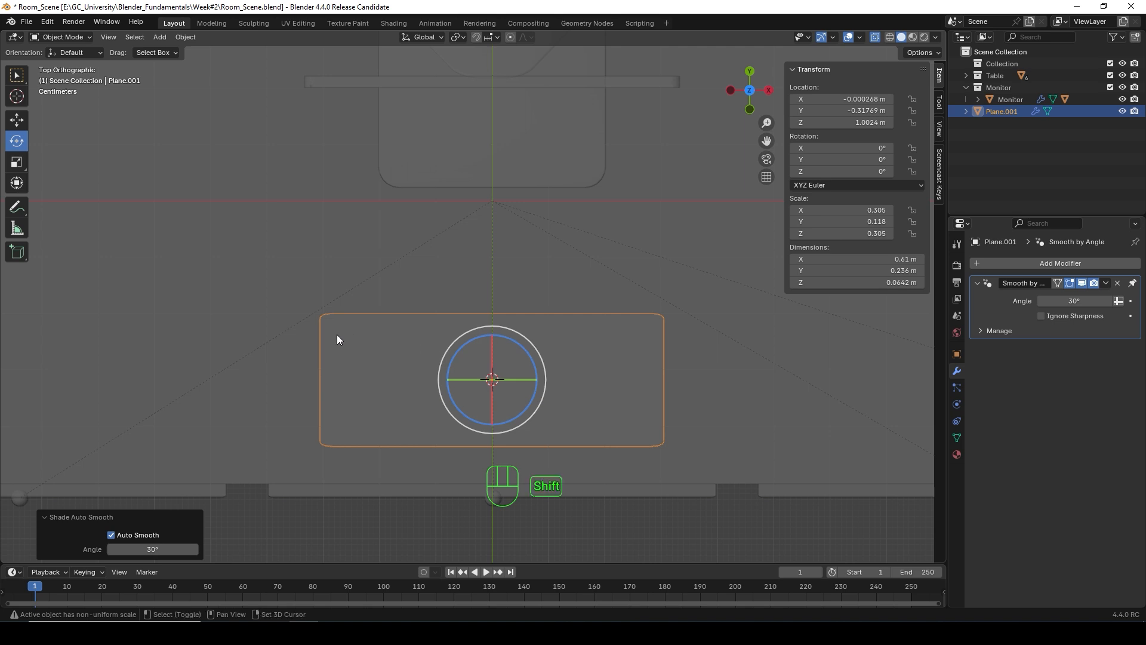
right_click(338, 335, "shift")
key("shift+a")
mouse_move(341, 339)
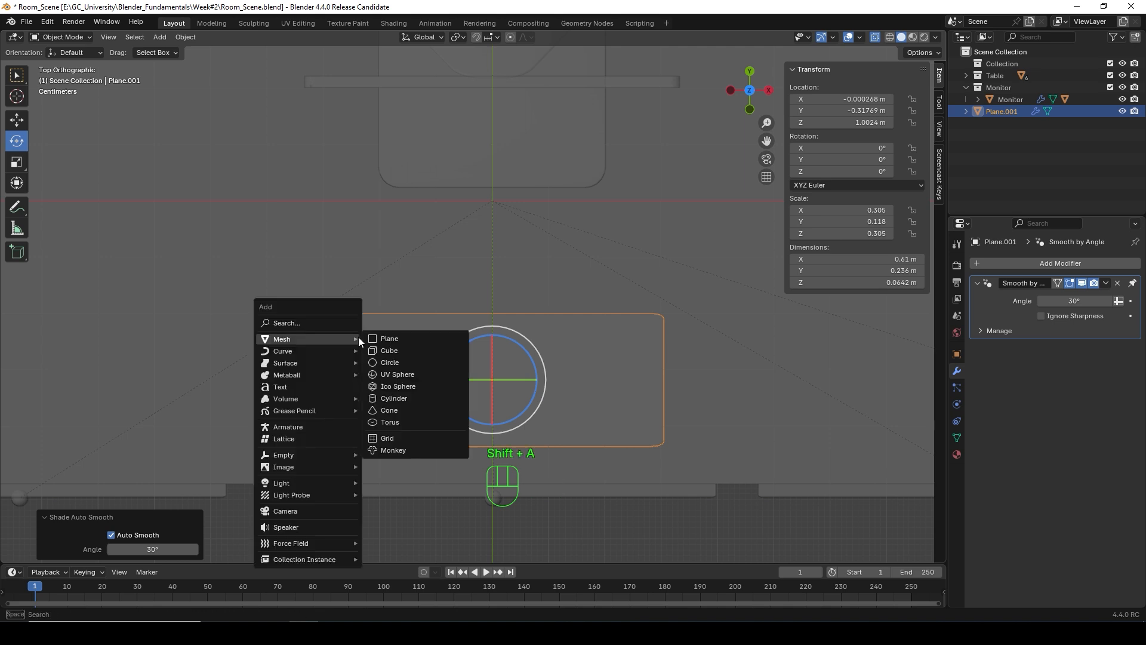
left_click(386, 350)
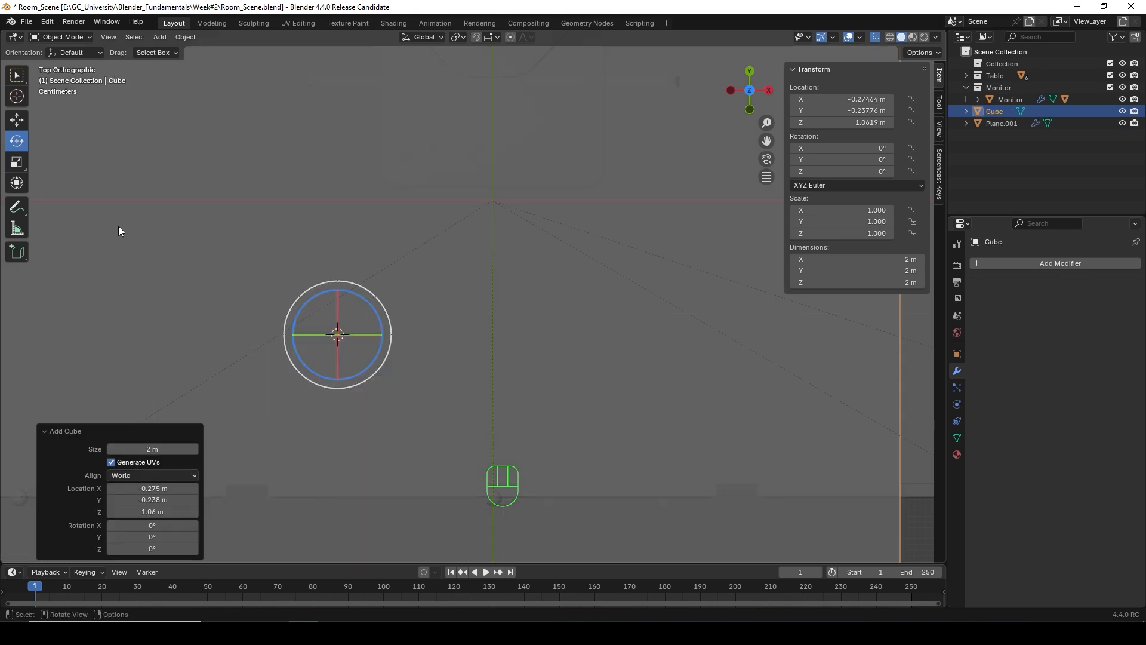
Step: Scale the new cube uniformly by about 0.064, to about 0.127 m per side
scroll(337, 287, "down", 8)
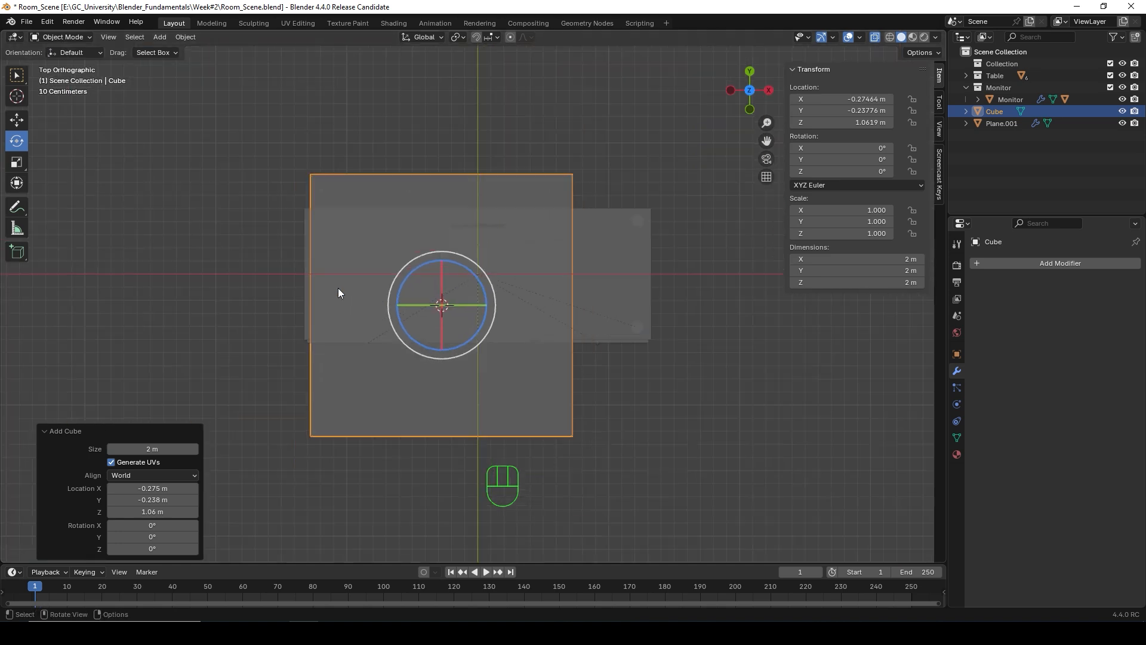
key("s")
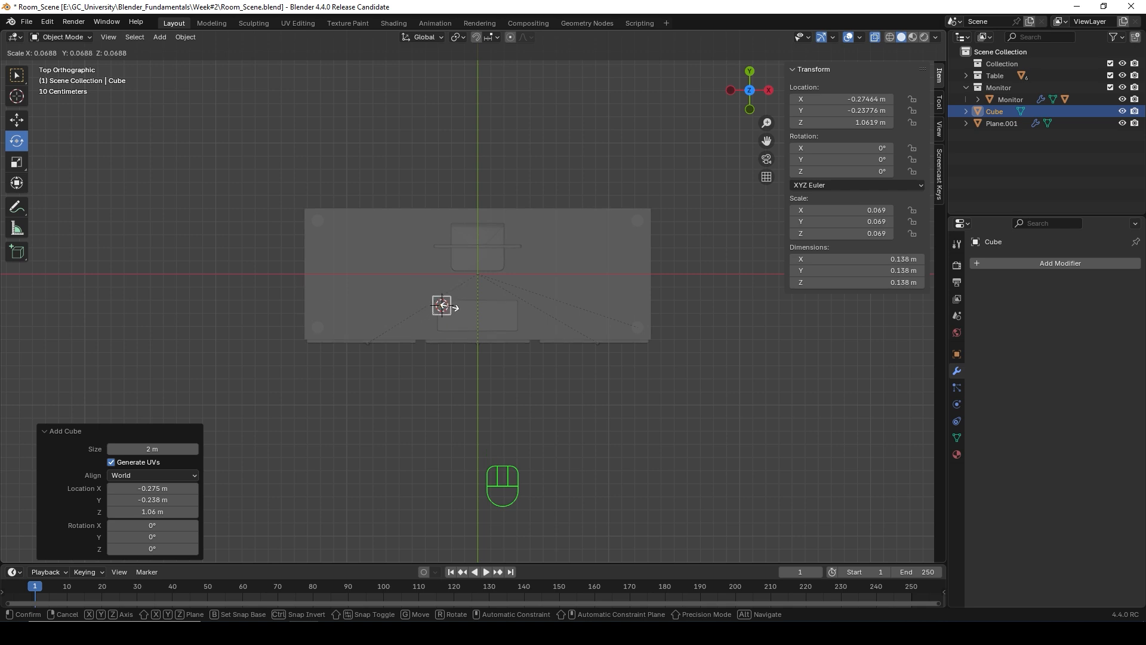
left_click(448, 309)
scroll(439, 343, "up", 6)
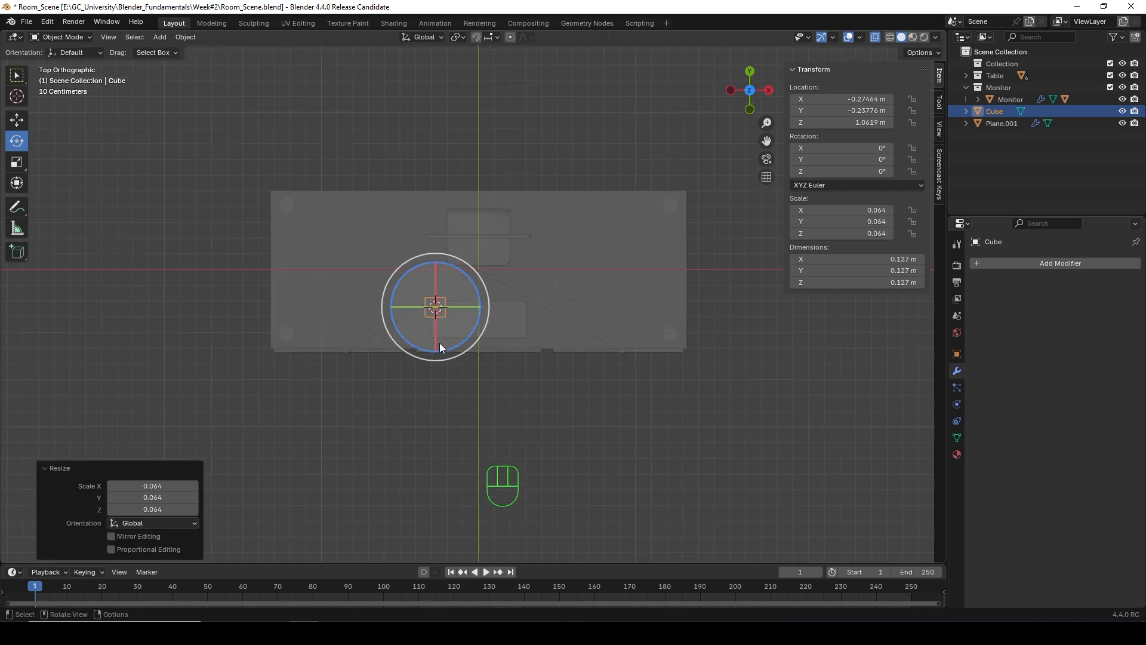
scroll(335, 373, "up", 6)
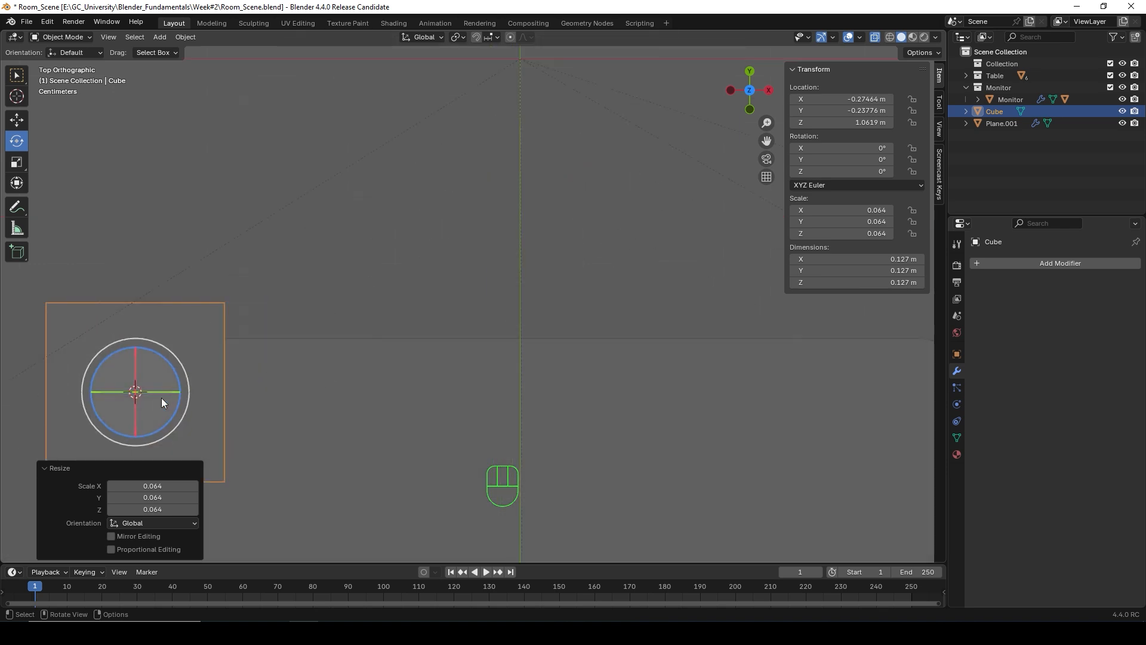
scroll(179, 399, "down", 5)
scroll(335, 377, "down", 4)
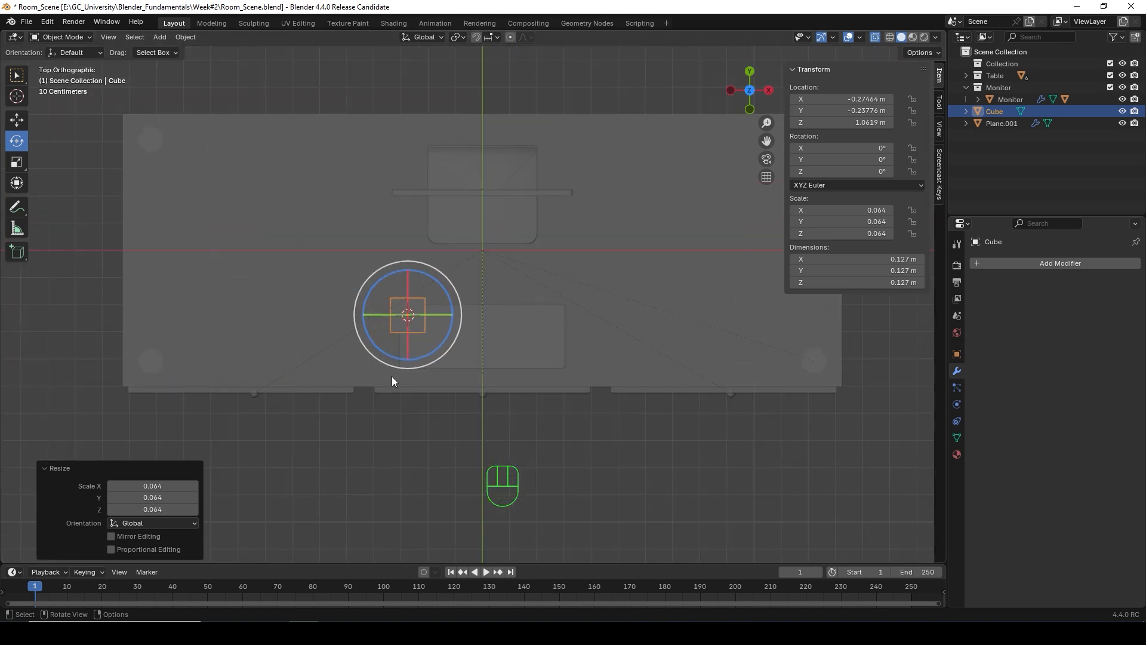
scroll(382, 375, "down", 2)
scroll(364, 376, "up", 6)
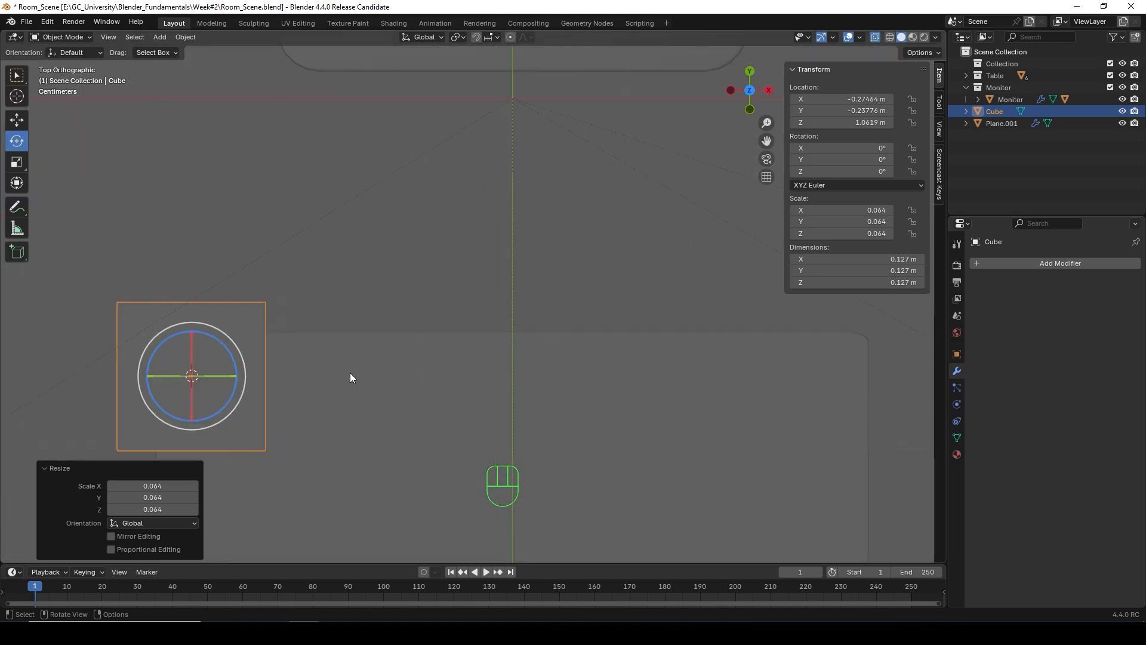
scroll(350, 378, "down", 5)
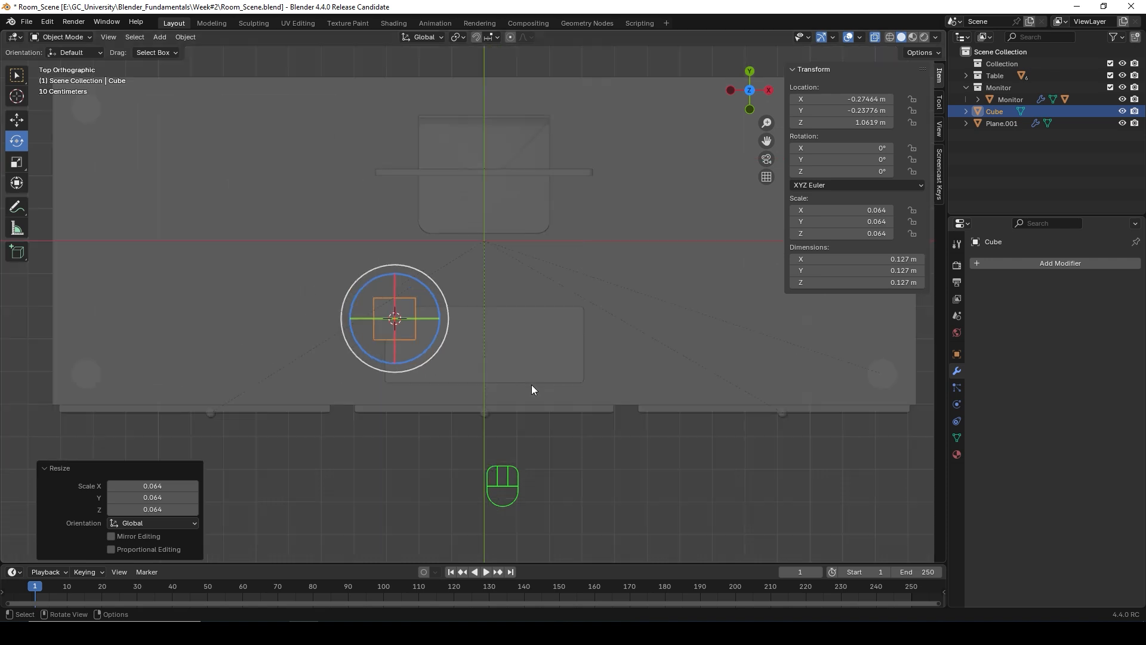
Step: From the right side view, scale the cube along Z by about 0.555, to about 0.071 m high
middle_click_drag(563, 389, 437, 291)
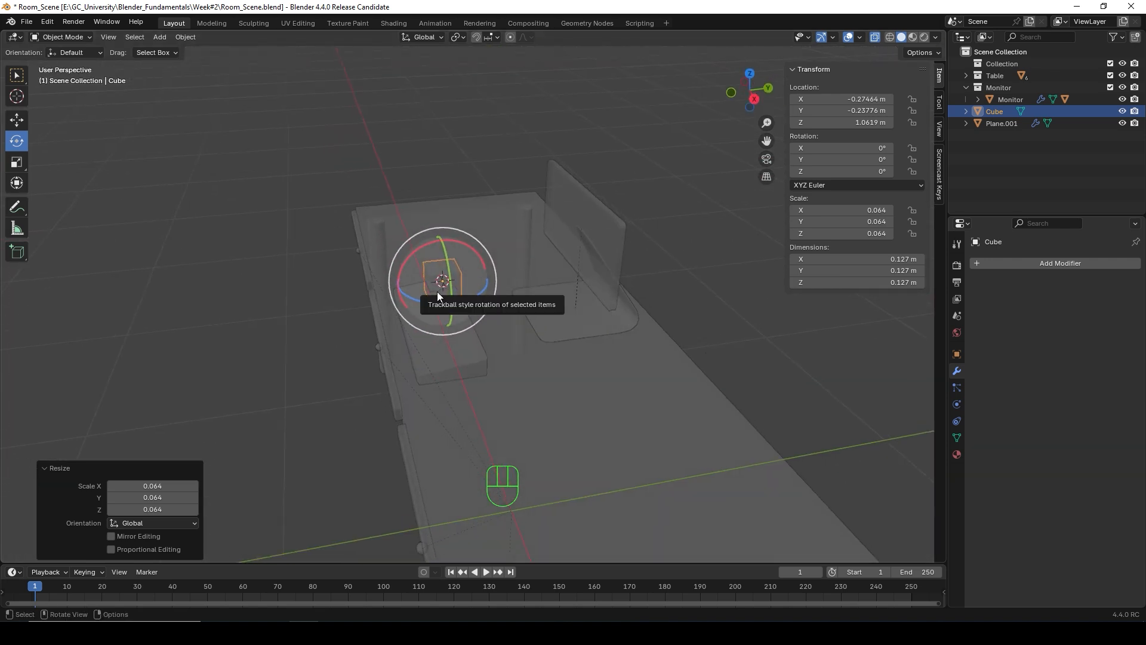
key("KP_3")
scroll(442, 322, "up", 7)
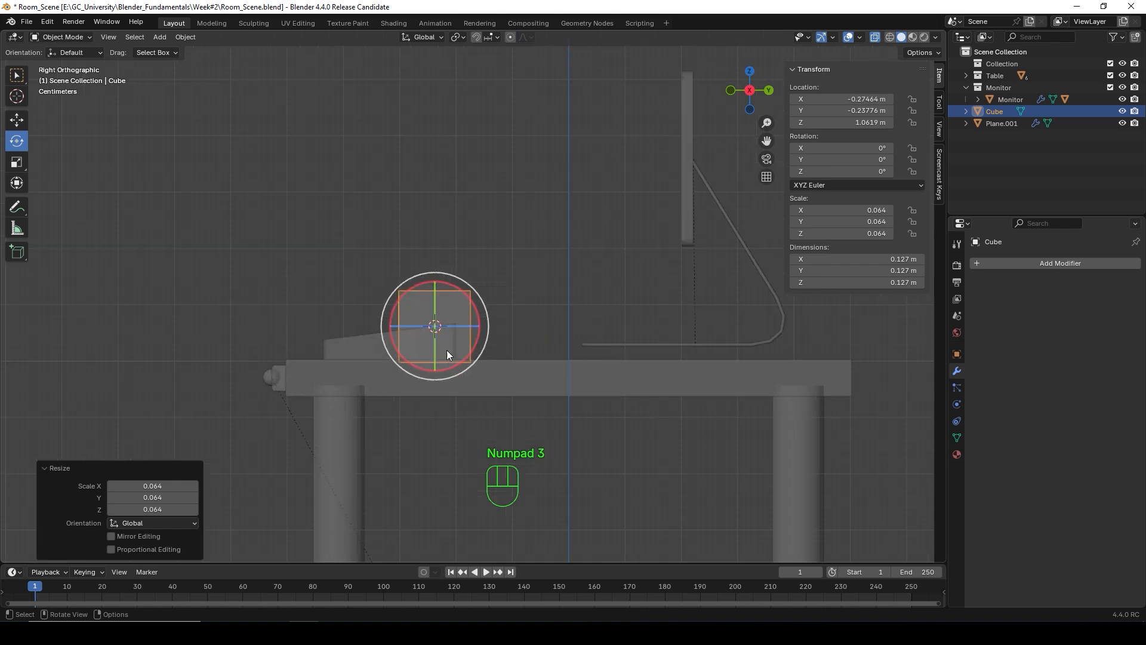
scroll(490, 379, "up", 1)
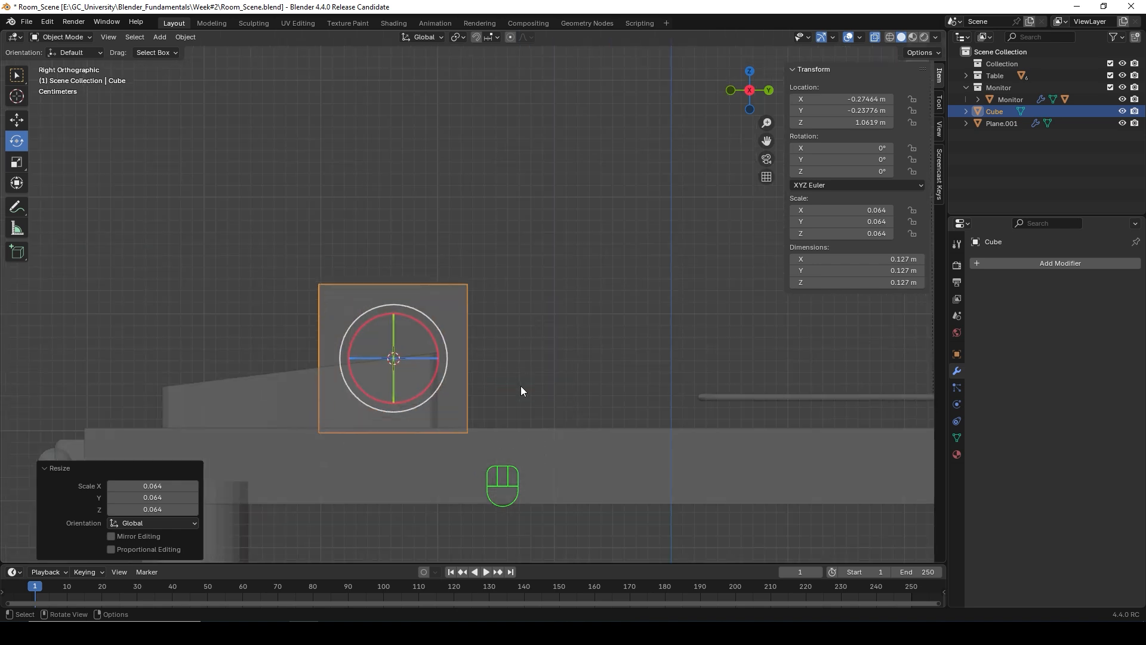
key("s")
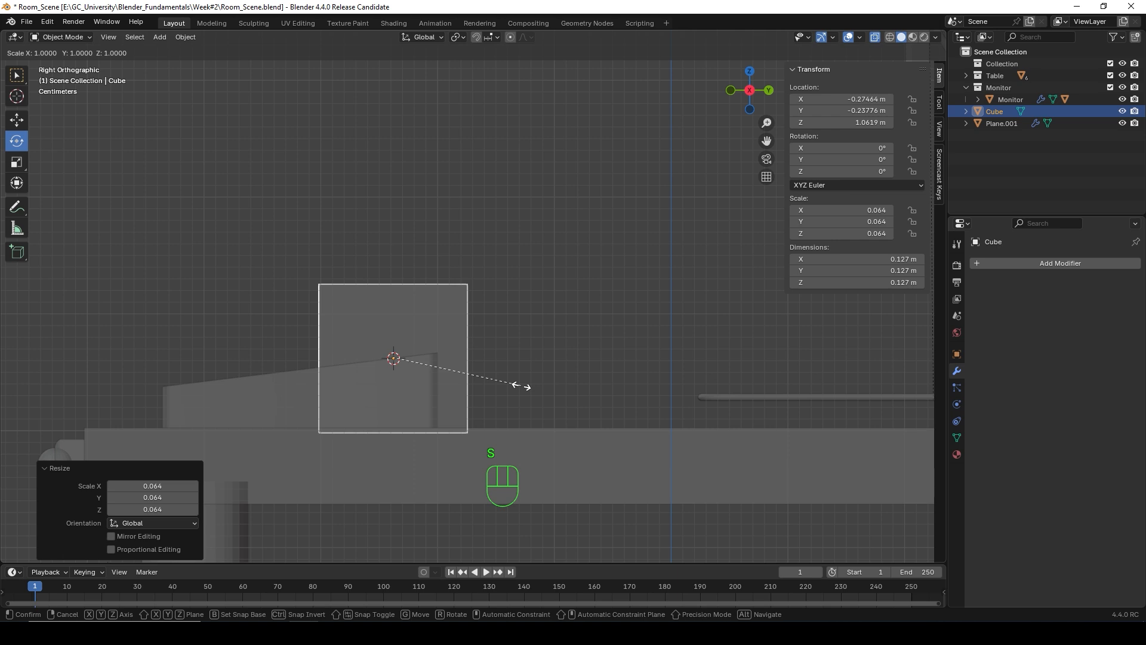
key("z")
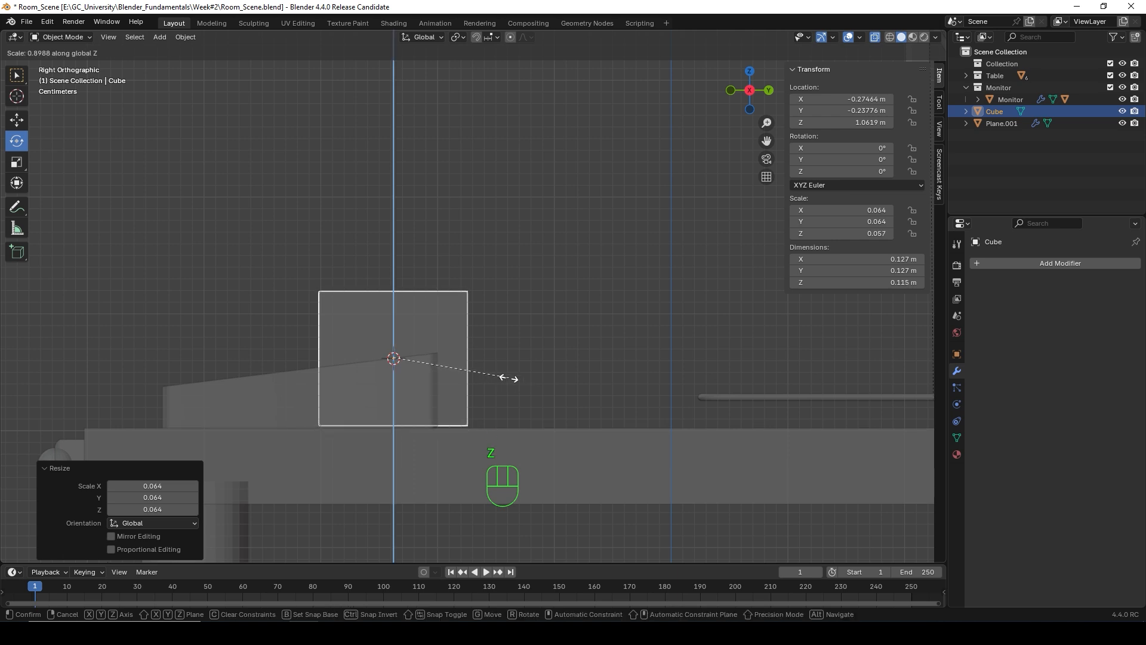
left_click(466, 365)
Step: Move the block about 0.045 m along the X axis, inward over the slab
middle_click_drag(426, 333, 377, 357)
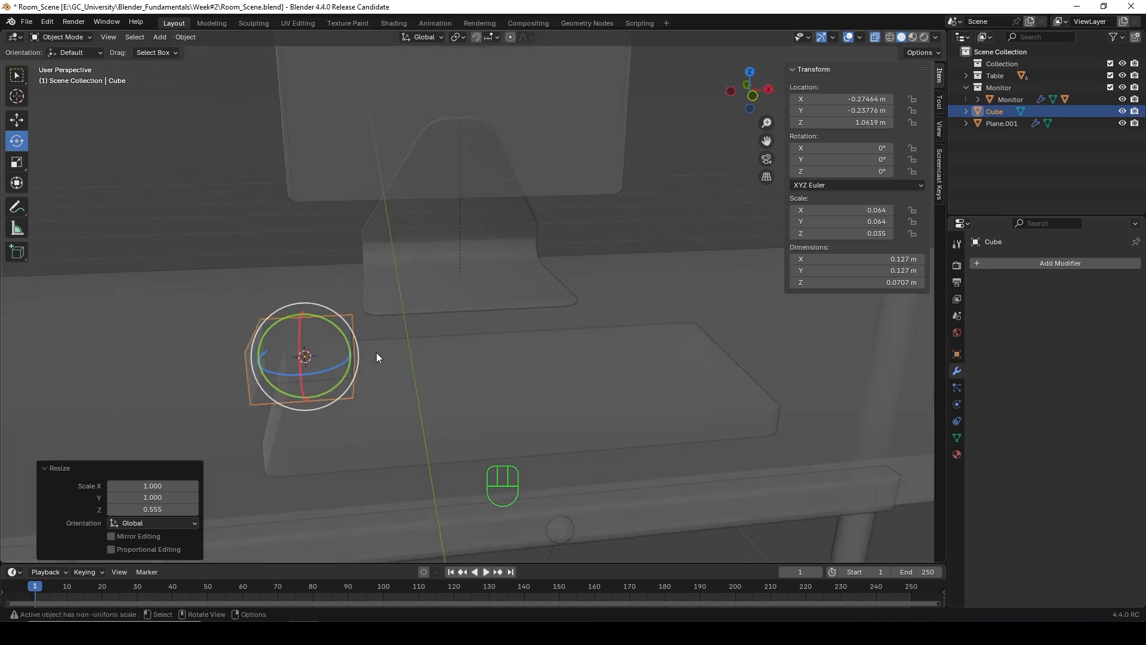
key("g")
key("x")
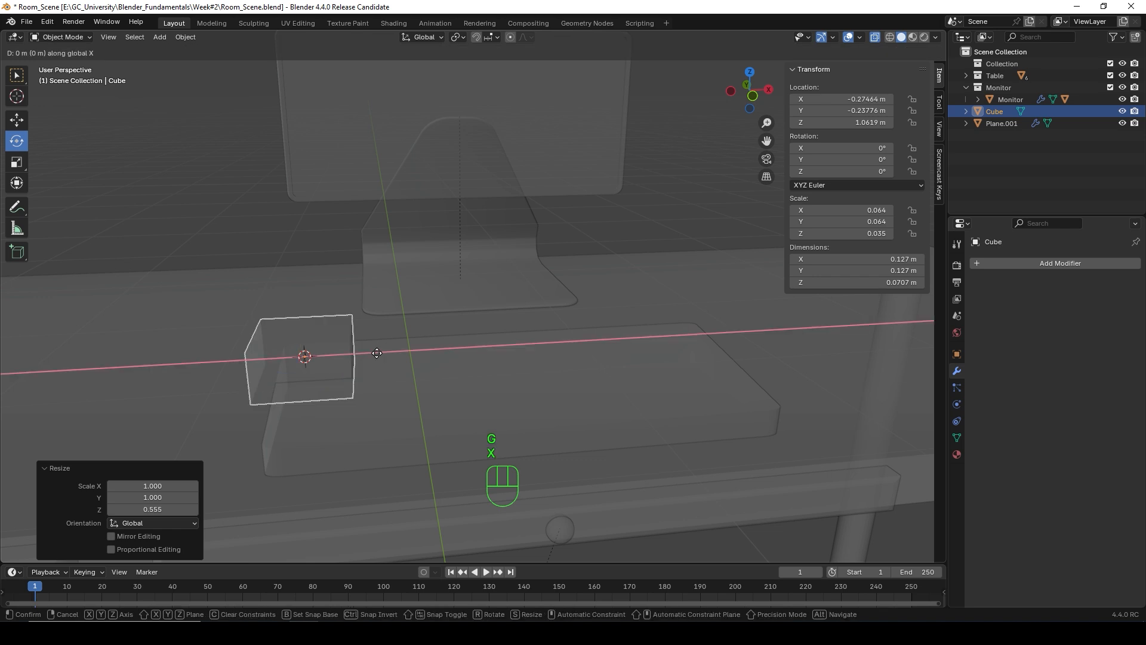
left_click(411, 351)
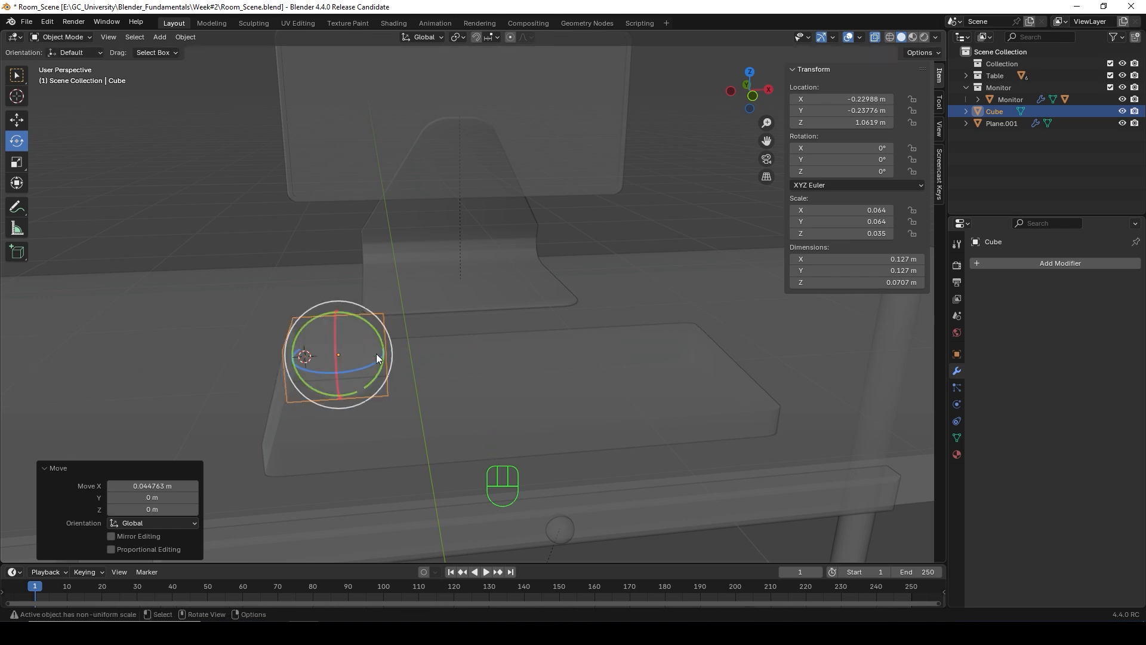
Step: Scale the block uniformly by about 0.453, to about 0.058 m wide and deep
middle_click_drag(376, 353, 374, 445)
key("s")
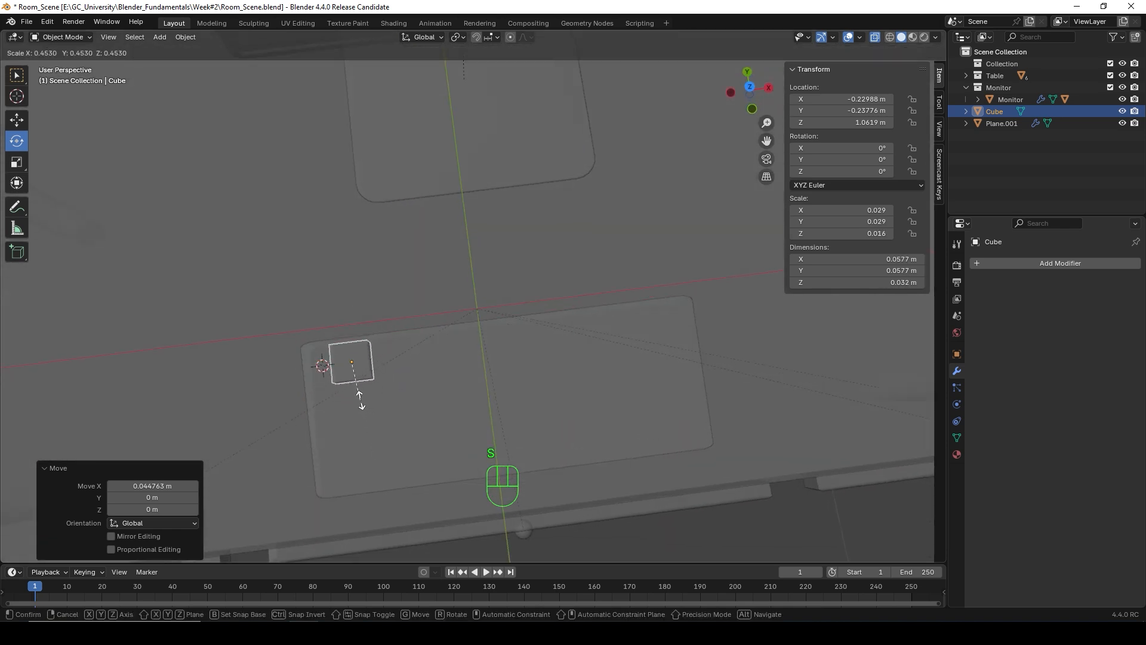
left_click(360, 399)
Step: In the right side view, rotate the block about 14.2° around X to follow the slab's slope
middle_click_drag(361, 400, 354, 333)
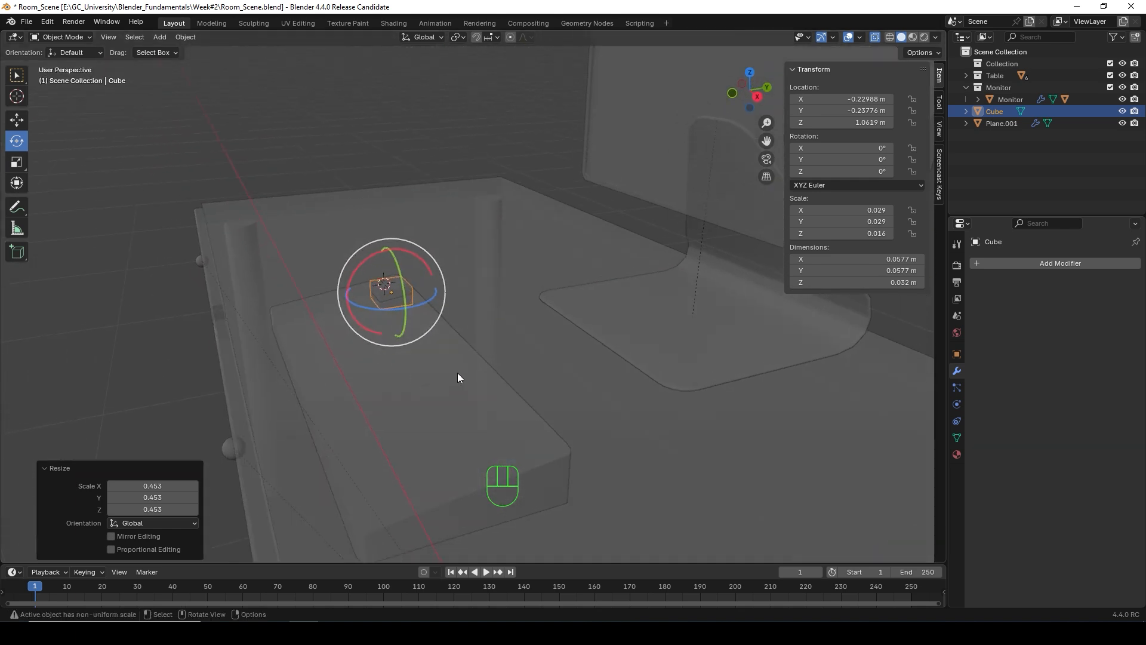
key("KP_3")
scroll(427, 349, "up", 3)
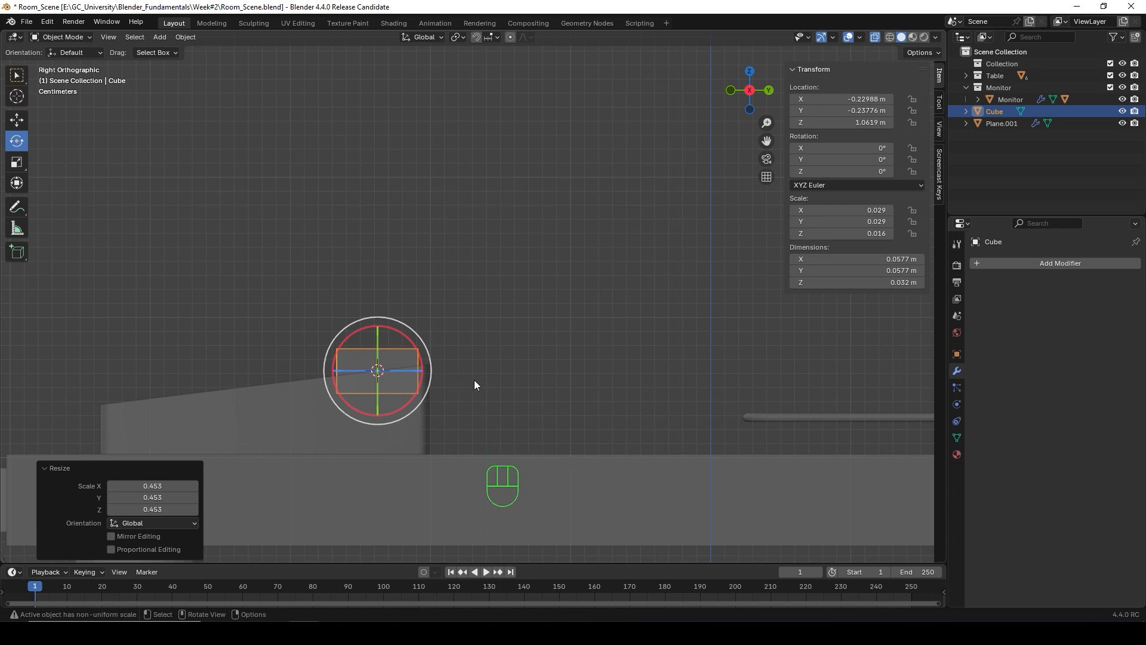
key("r")
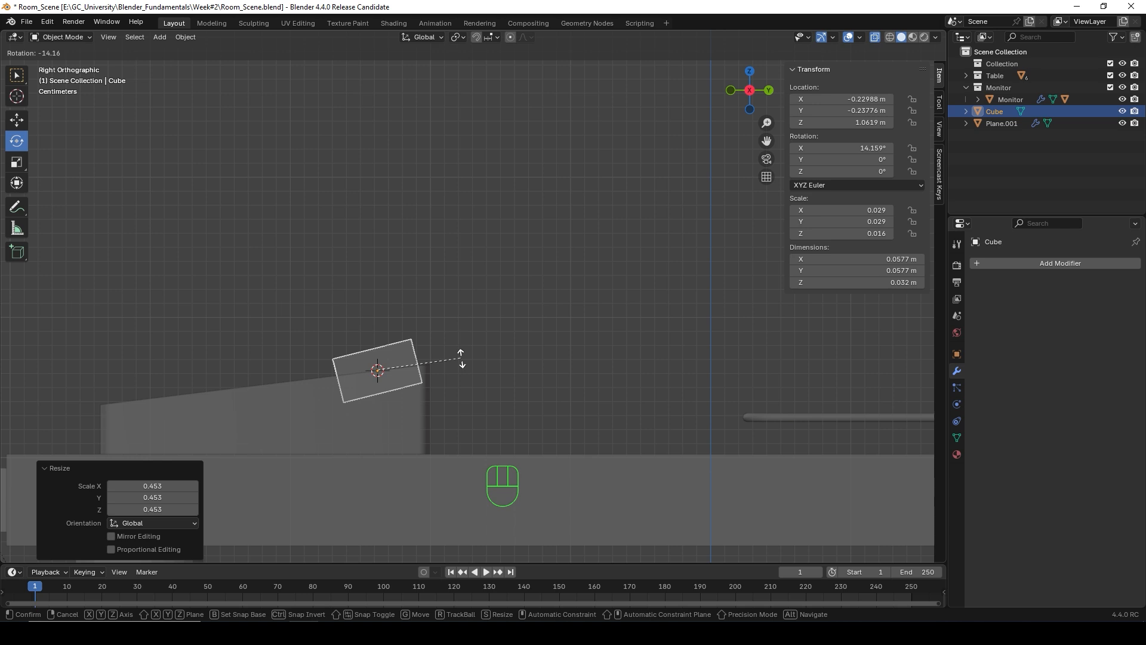
left_click(461, 358)
Step: Scale the block along global Z by about 0.517, to about 0.018 m thick, and tilt it about 2.5° further around X
key("s")
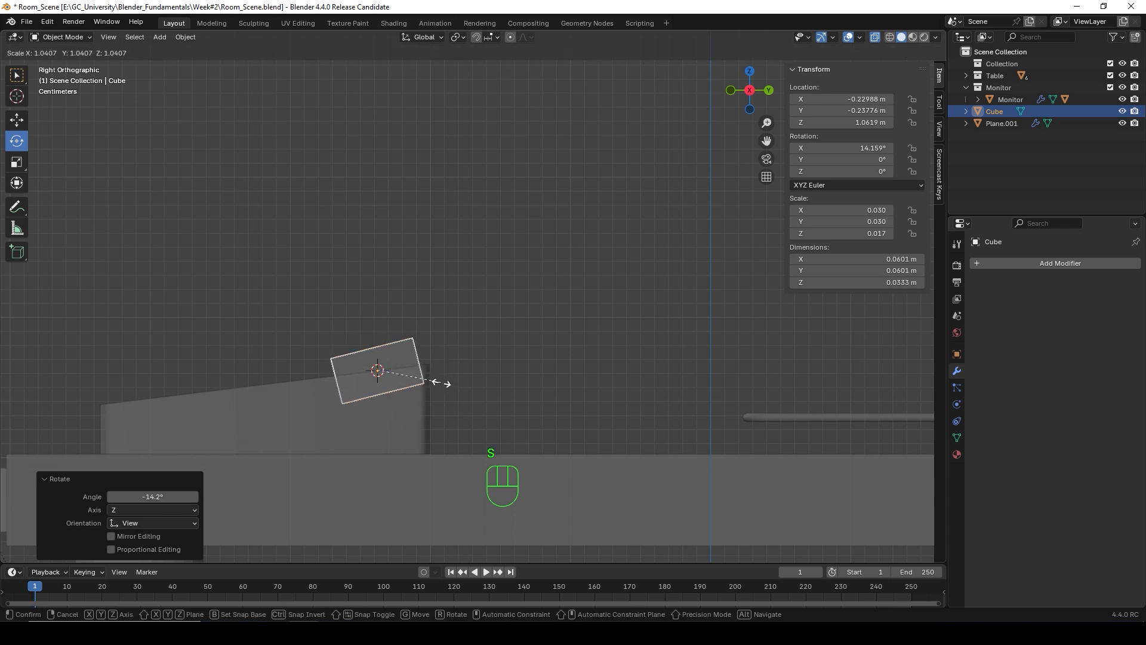
key("z")
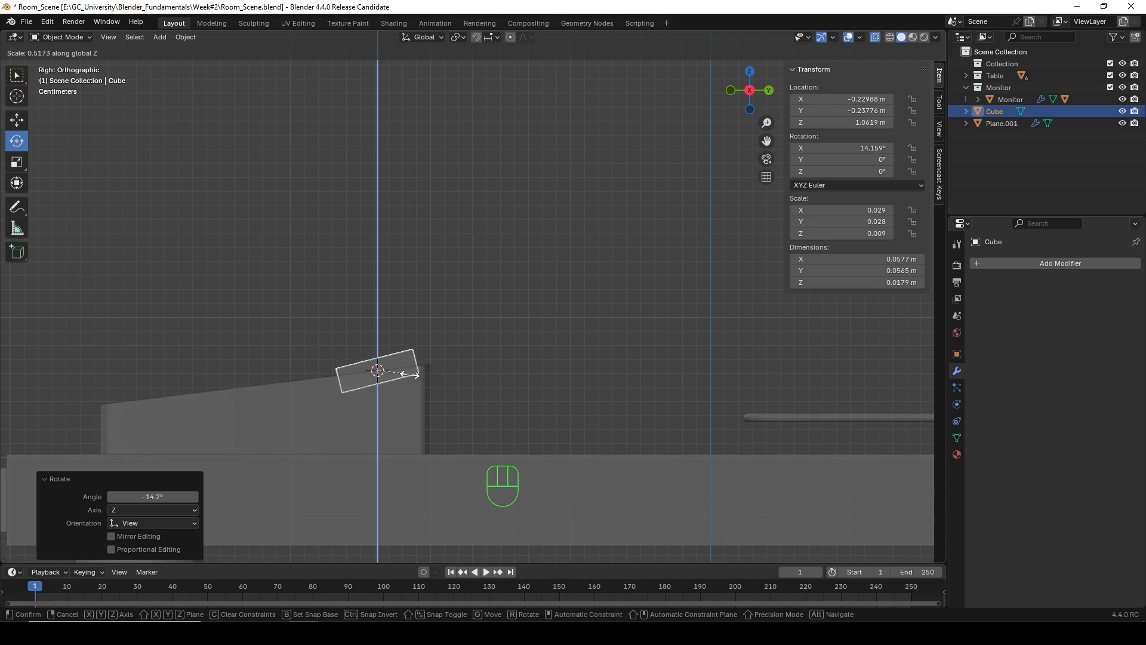
left_click(409, 376)
key("r")
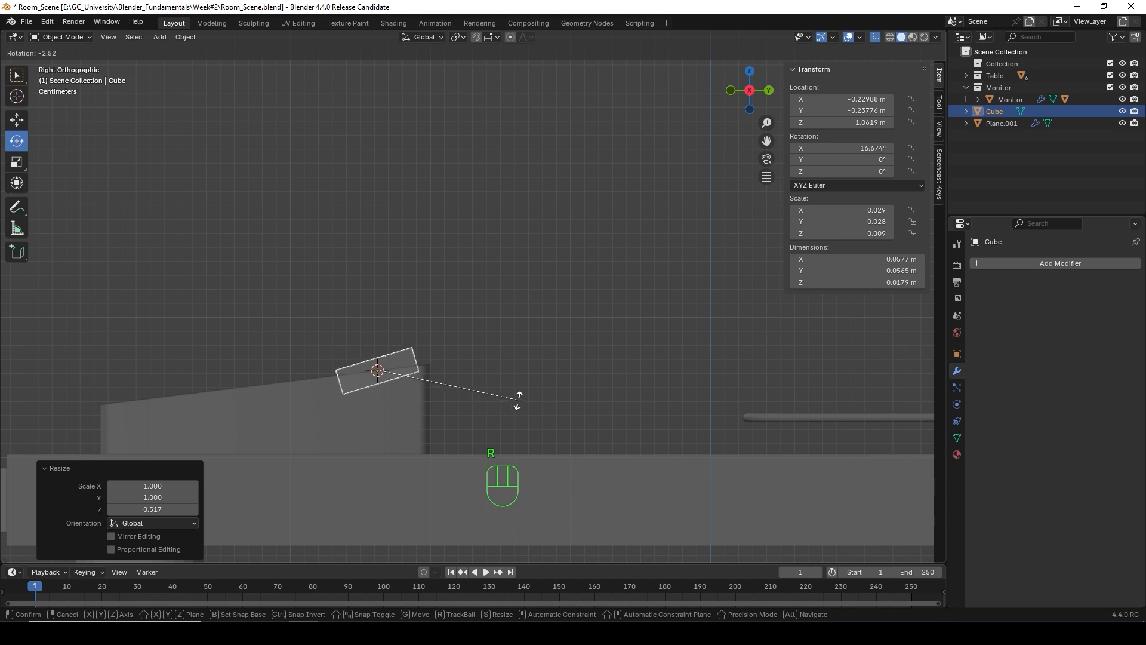
left_click(517, 398)
Step: Enter Edit Mode on the keycap block and switch to face selection
middle_click_drag(517, 398, 382, 363)
key("Tab")
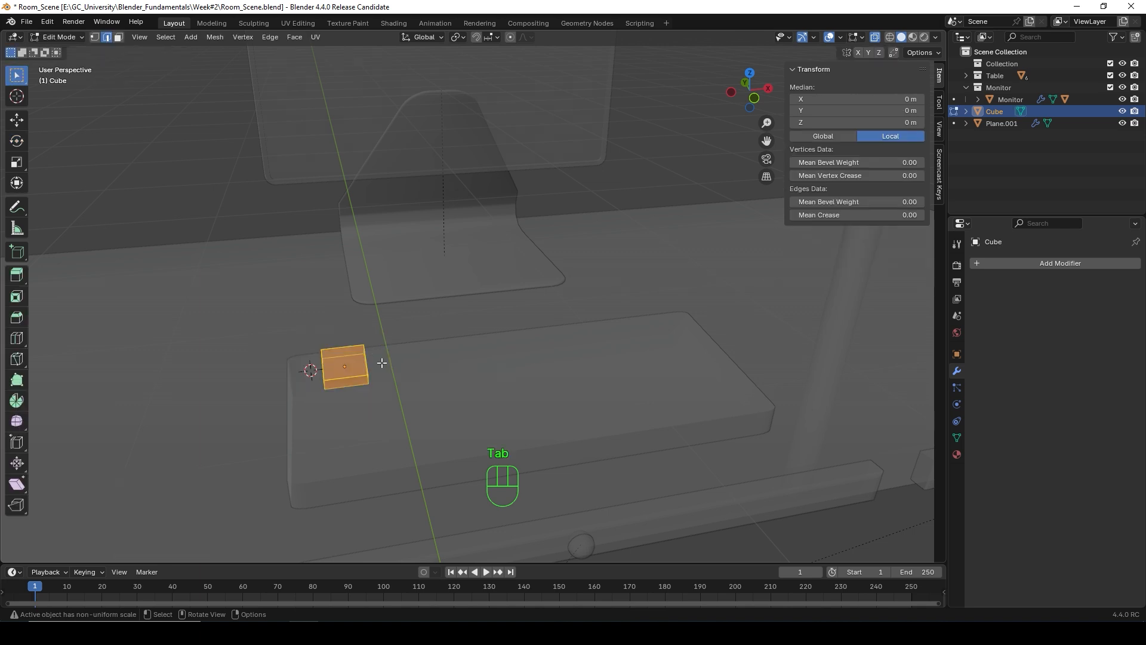
left_click(174, 335)
middle_click_drag(195, 340, 430, 411)
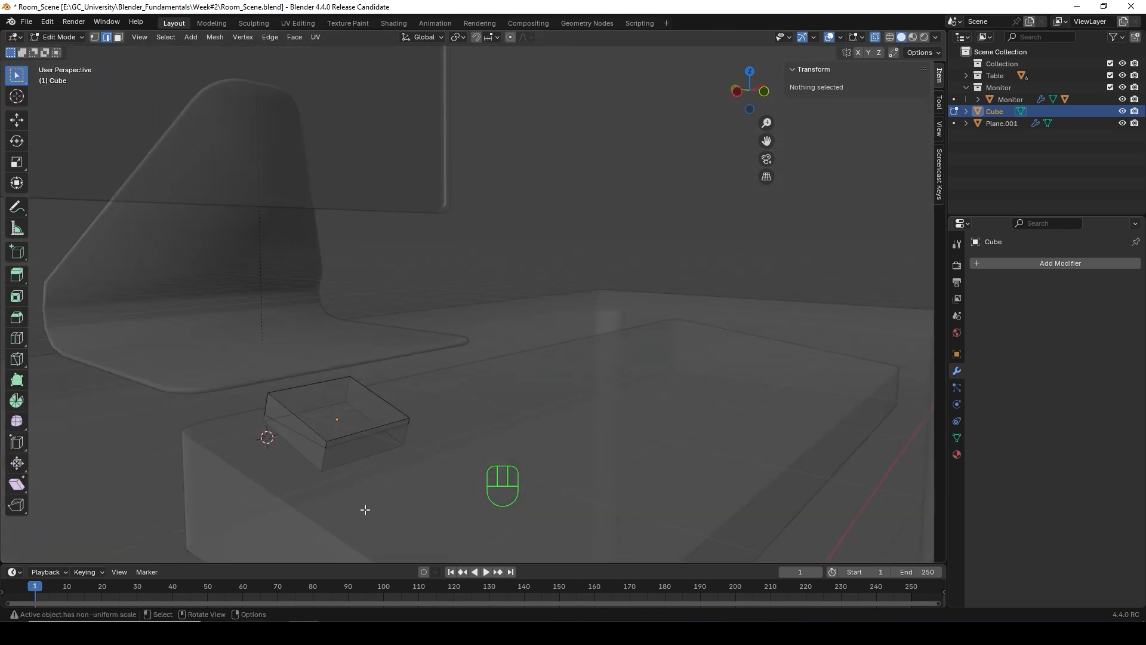
left_click(324, 414)
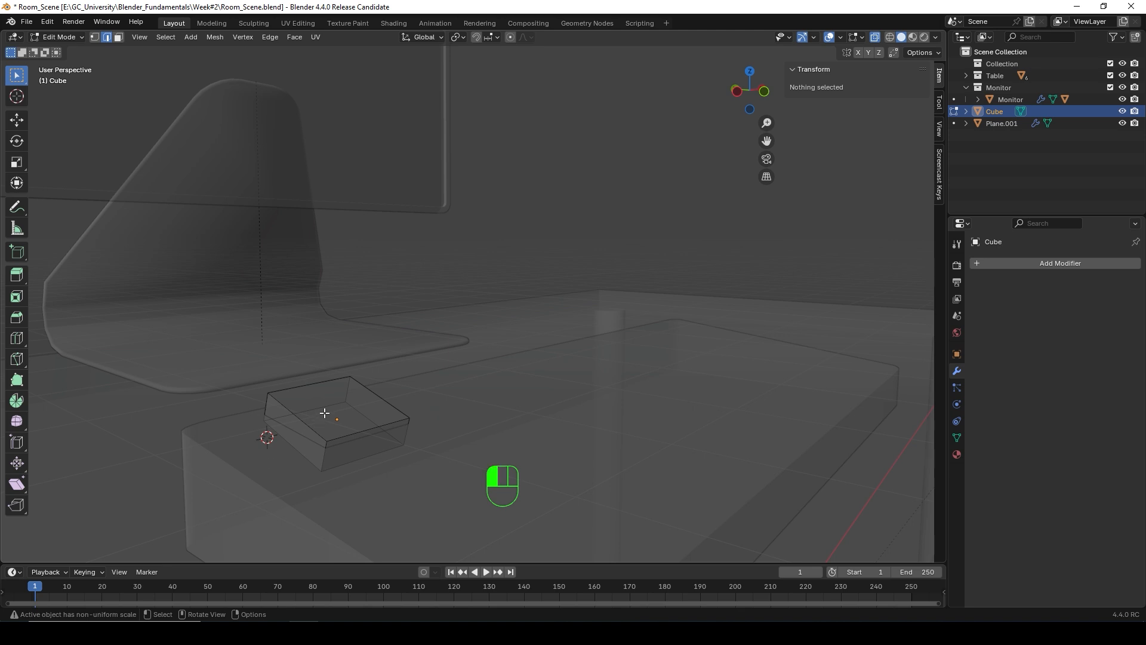
left_click(119, 38)
left_click(317, 404)
middle_click_drag(317, 405, 334, 417)
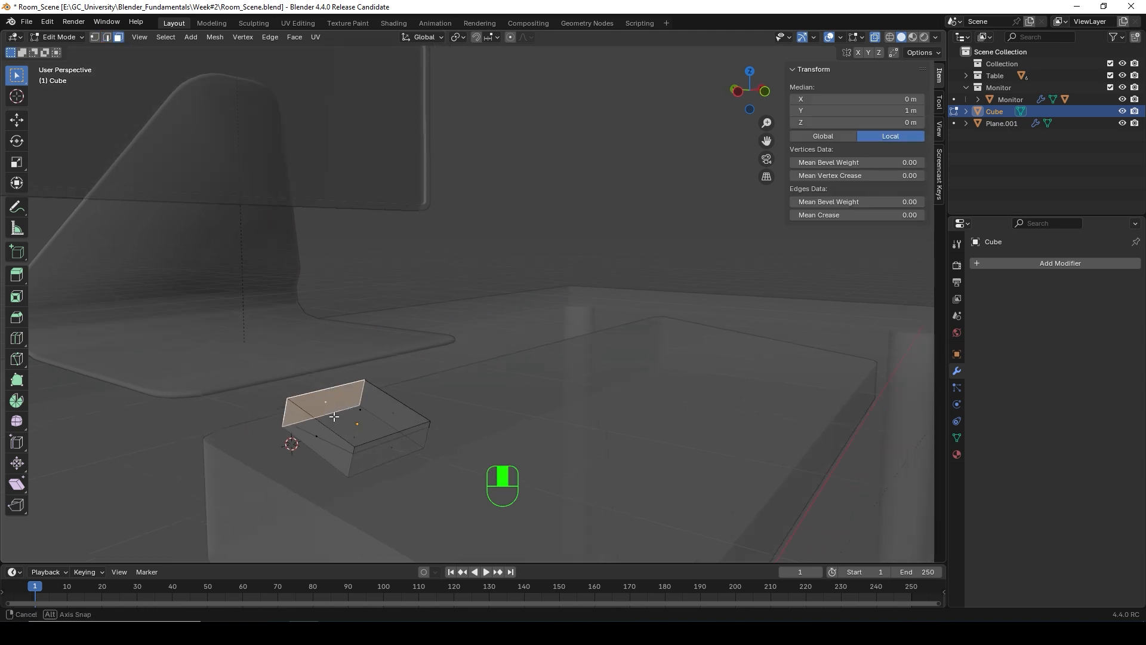
Step: Select the whole block, bevel all its edges with 5 segments and a width of about 0.173 m, and turn off X-ray
key("a")
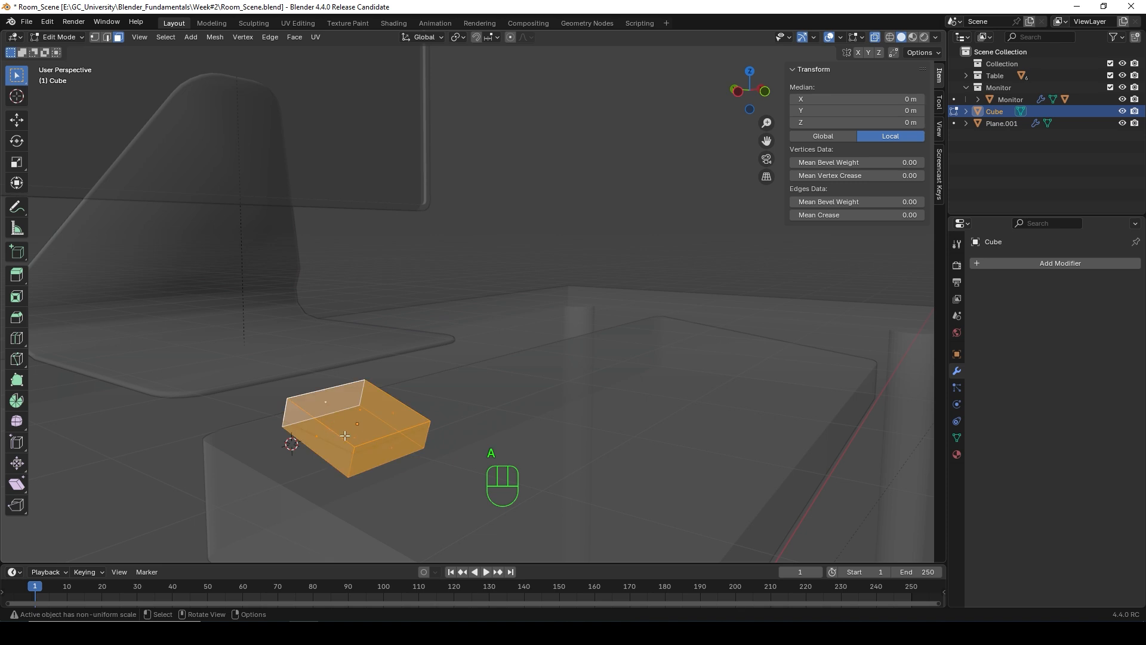
key("ctrl+b")
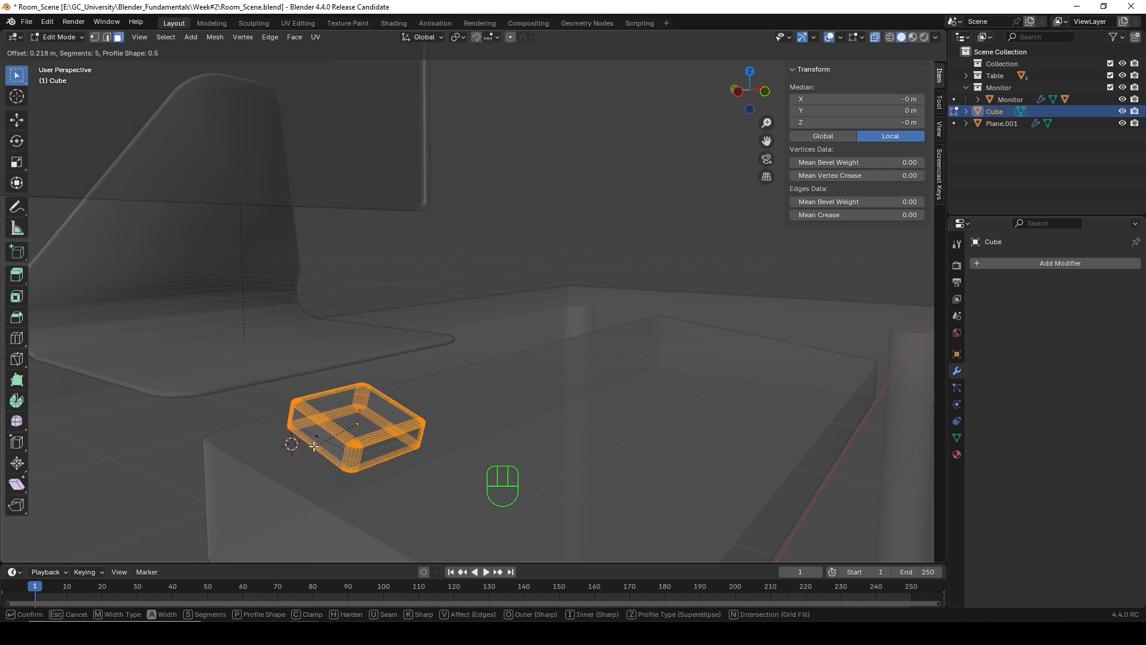
scroll(314, 447, "down", 4)
scroll(314, 447, "up", 1)
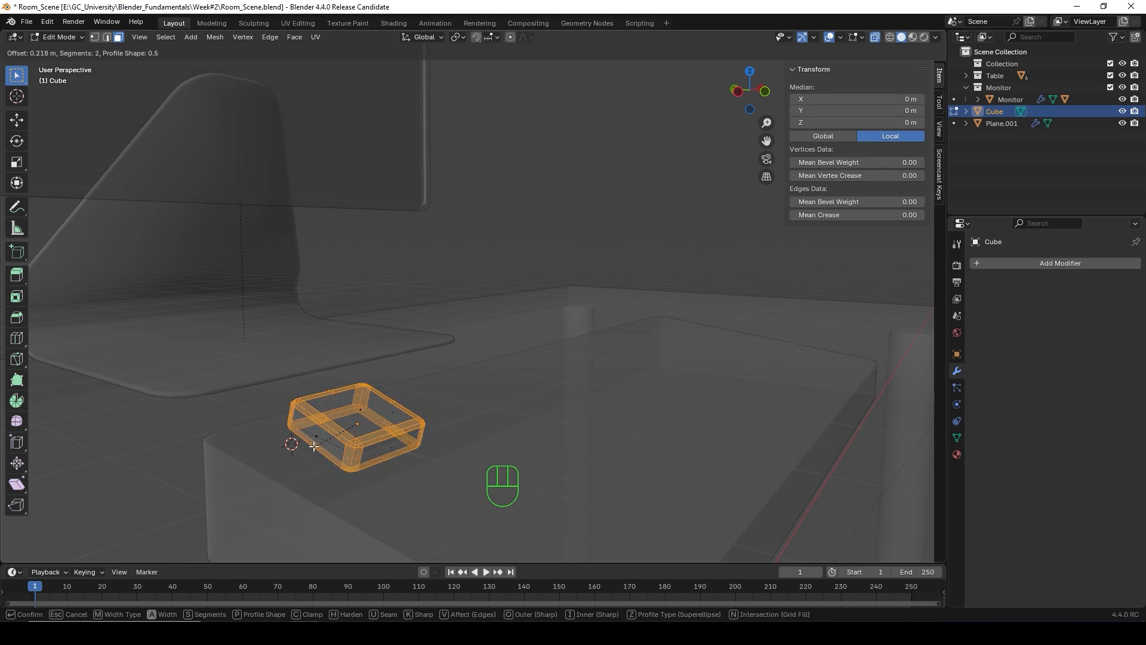
scroll(314, 447, "up", 1)
scroll(314, 447, "up", 1)
scroll(314, 447, "up", 1)
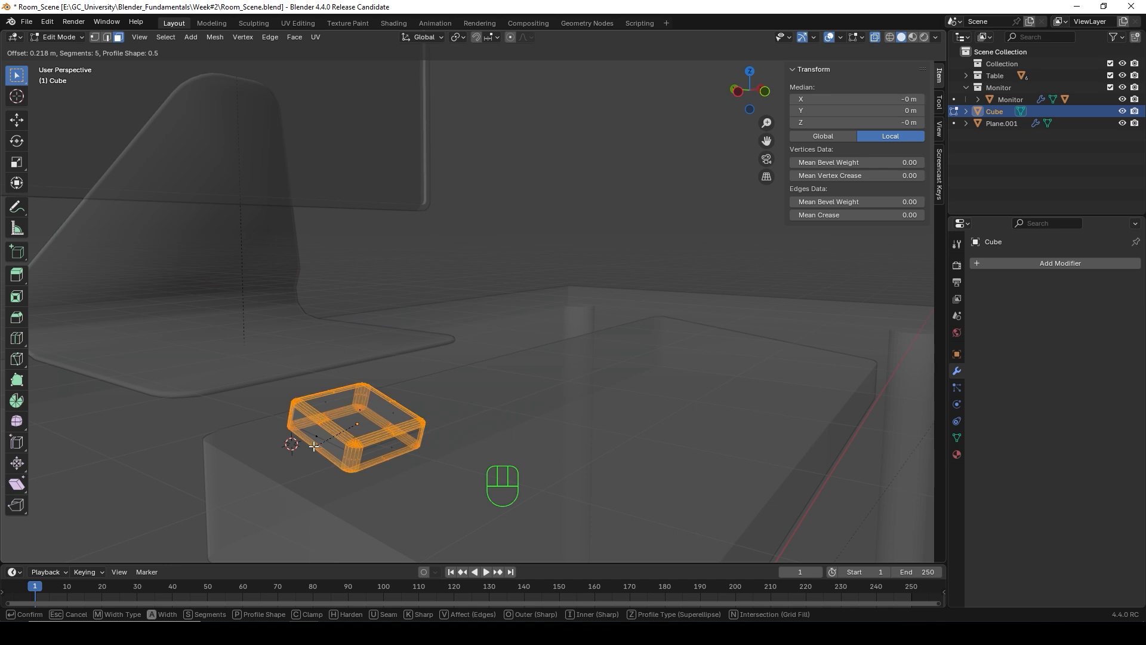
left_click(315, 444)
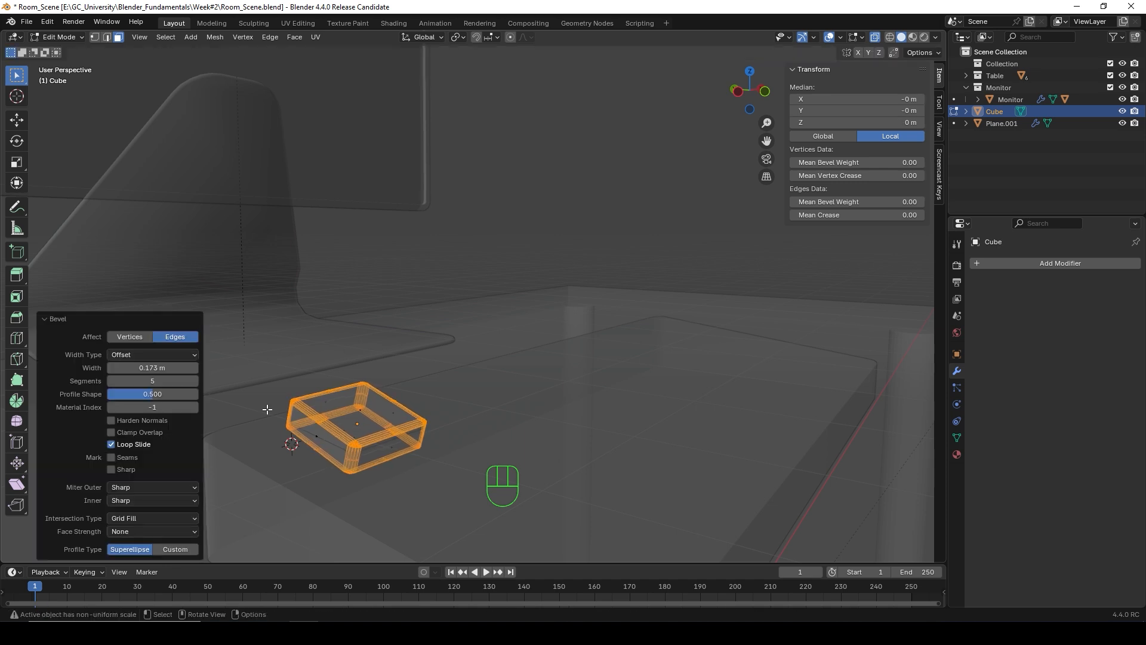
left_click(468, 309)
middle_click_drag(469, 315, 416, 381)
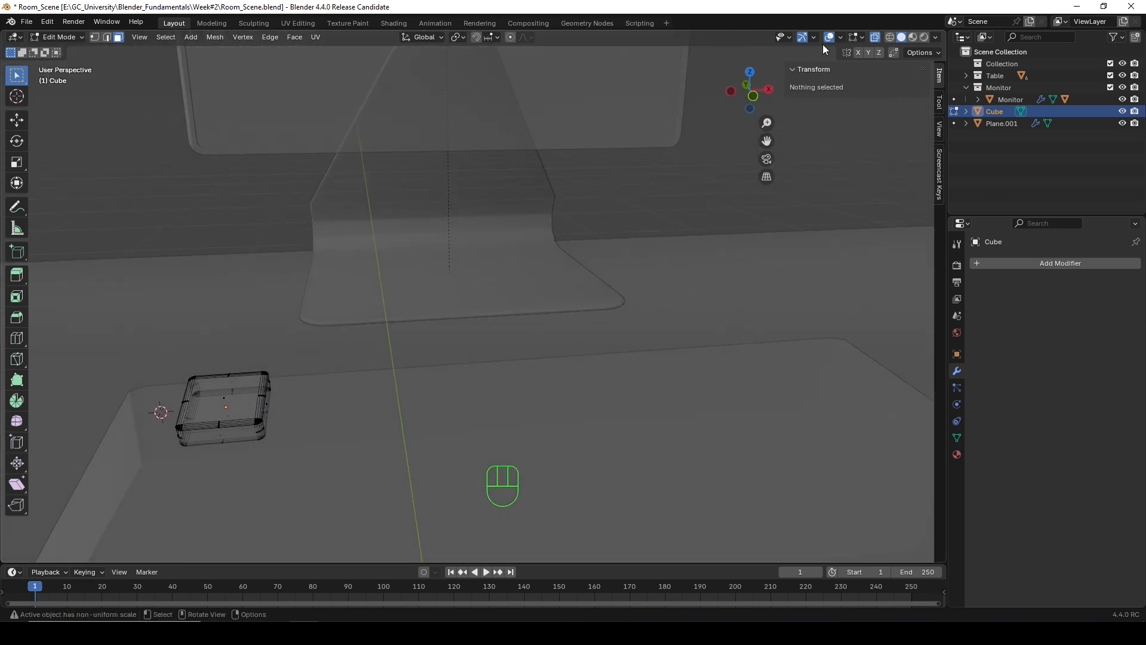
left_click(876, 38)
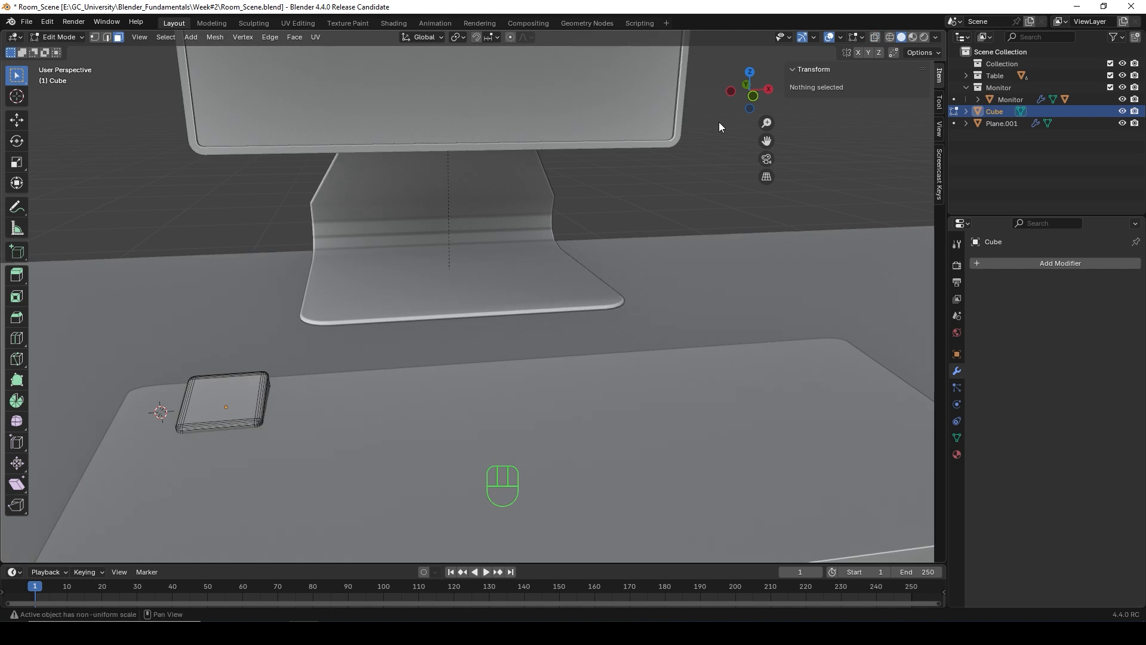
Step: In Object Mode and right side view, flatten the keycap's tilt to about 8.8° around X to follow the slab's slope
mouse_move(243, 435)
middle_mouse_down()
mouse_move(205, 427)
mouse_move(305, 408)
mouse_move(328, 436)
mouse_move(335, 418)
mouse_move(336, 428)
mouse_move(397, 400)
mouse_move(208, 391)
mouse_move(314, 328)
middle_mouse_up()
key("Tab")
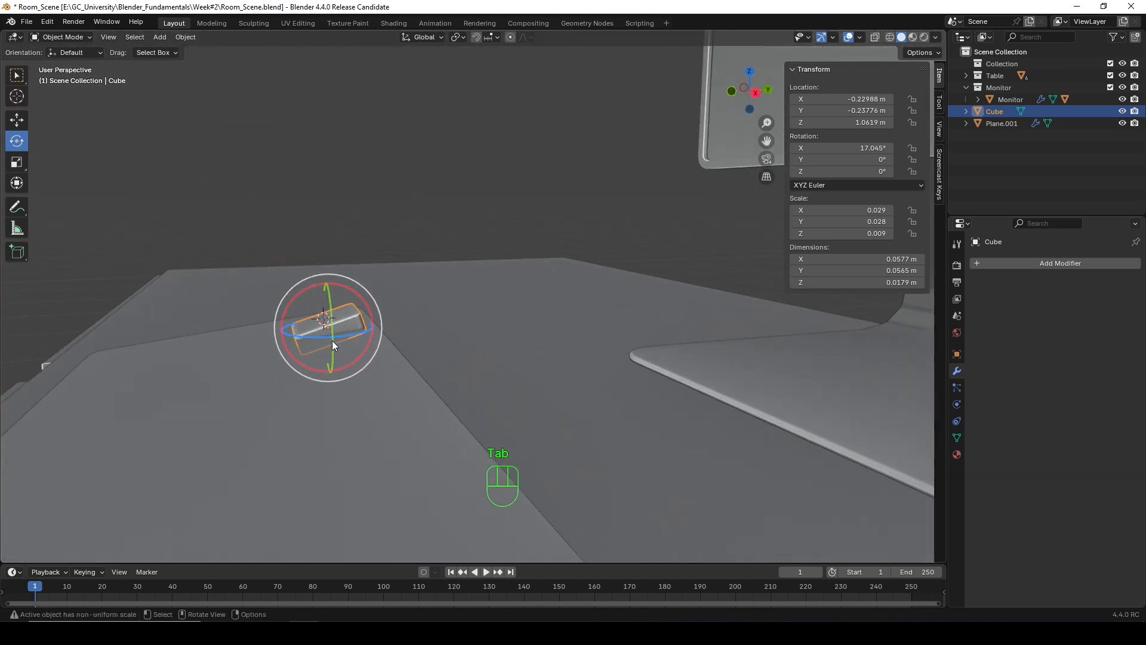
key("KP_3")
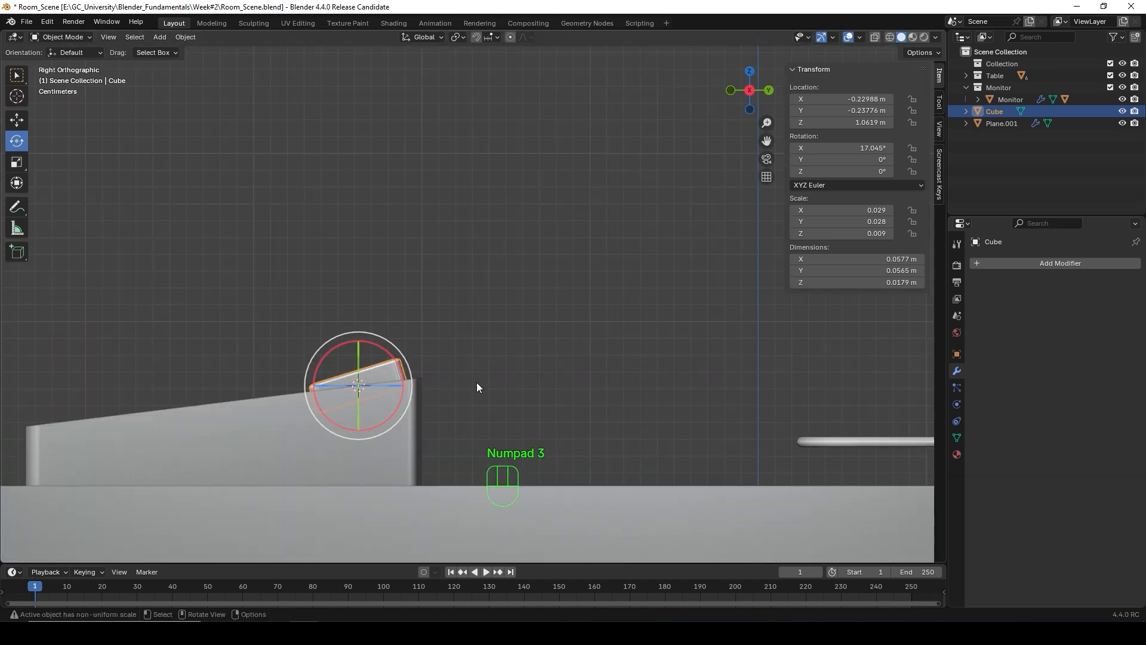
key("r")
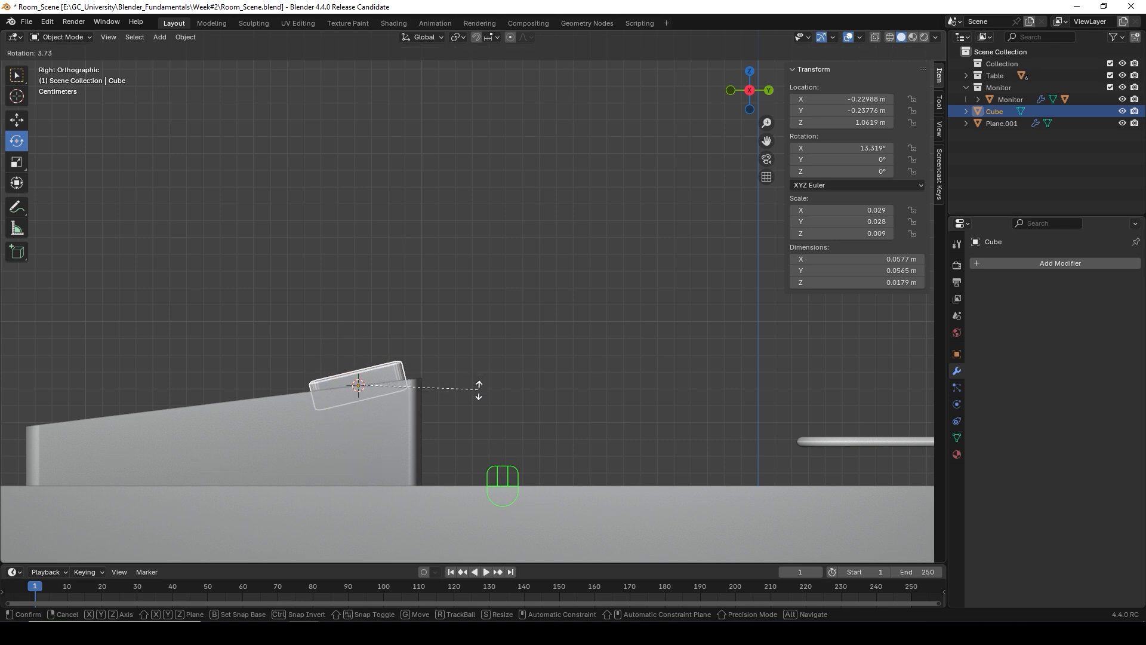
left_click(479, 390)
key("r")
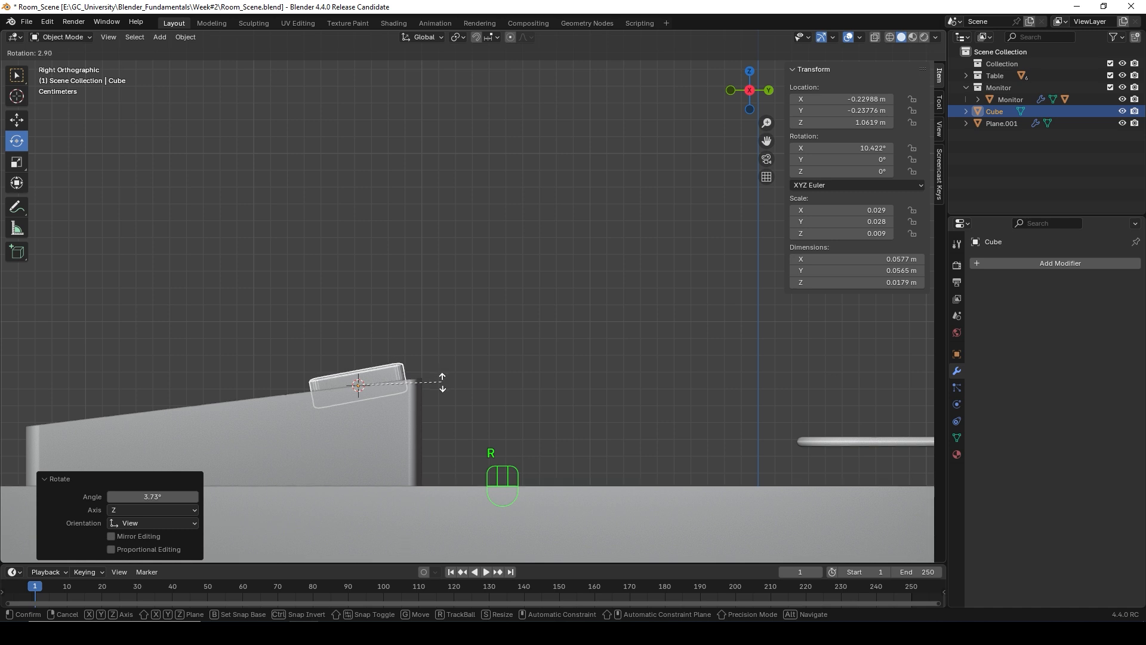
left_click(442, 385)
Step: Add an Array modifier to the keycap
middle_click_drag(128, 305, 272, 342)
scroll(273, 343, "down", 8)
middle_click_drag(425, 334, 461, 374)
scroll(439, 423, "up", 4)
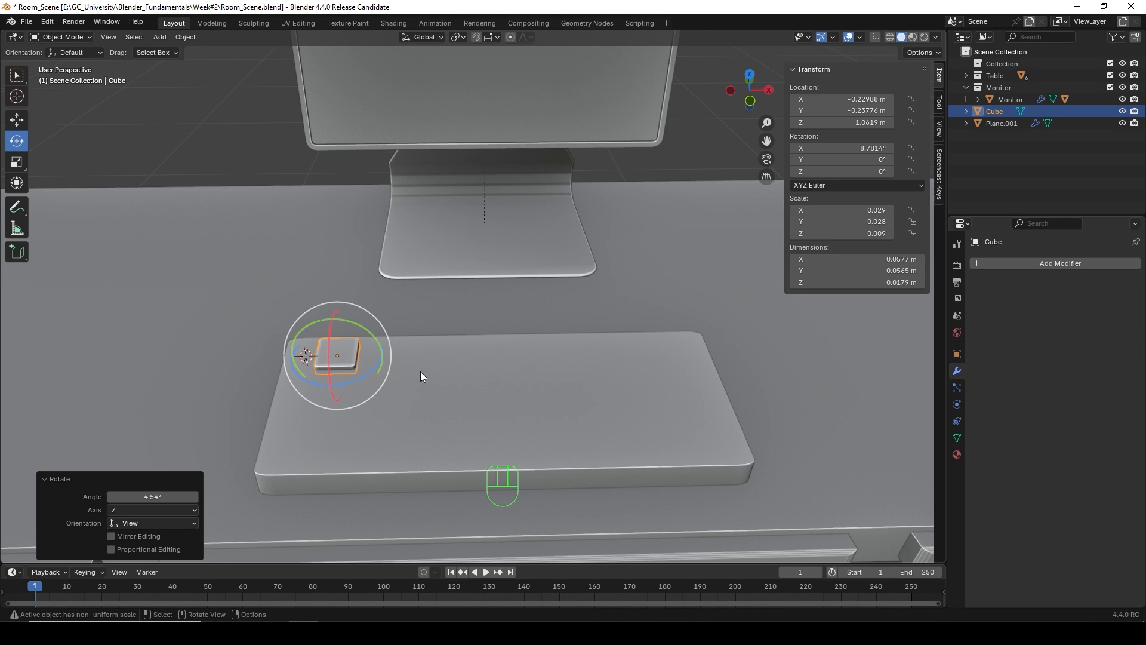
mouse_move(454, 377)
middle_mouse_down()
mouse_move(464, 368)
mouse_move(437, 353)
mouse_move(455, 368)
middle_mouse_up()
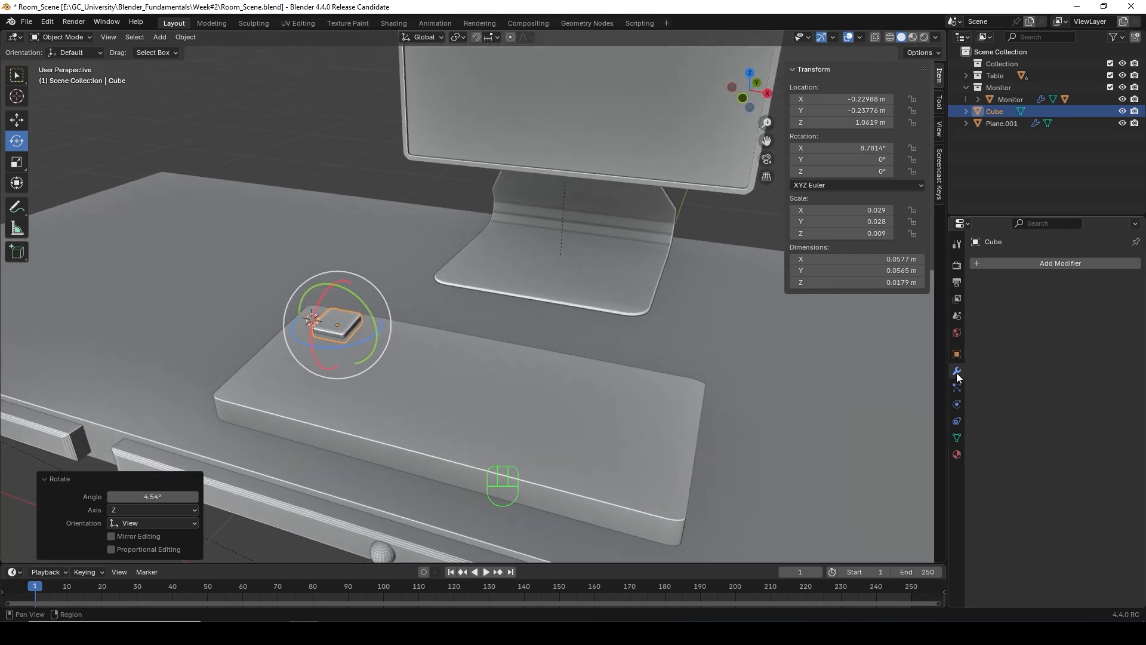
left_click(1033, 263)
type("arr")
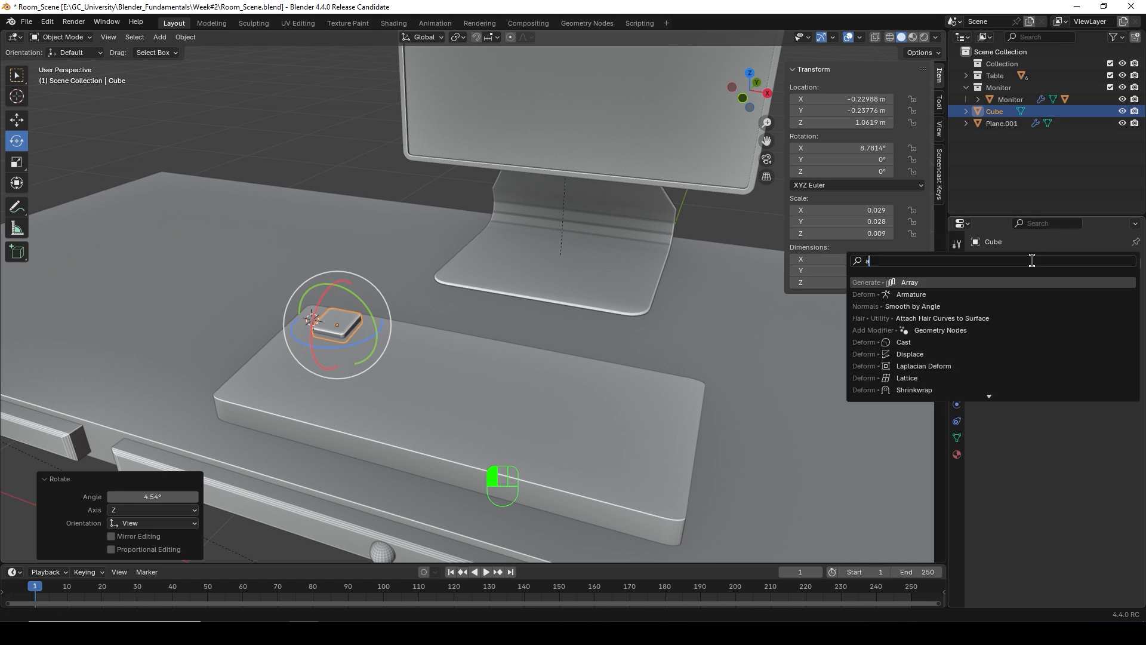
left_click(907, 282)
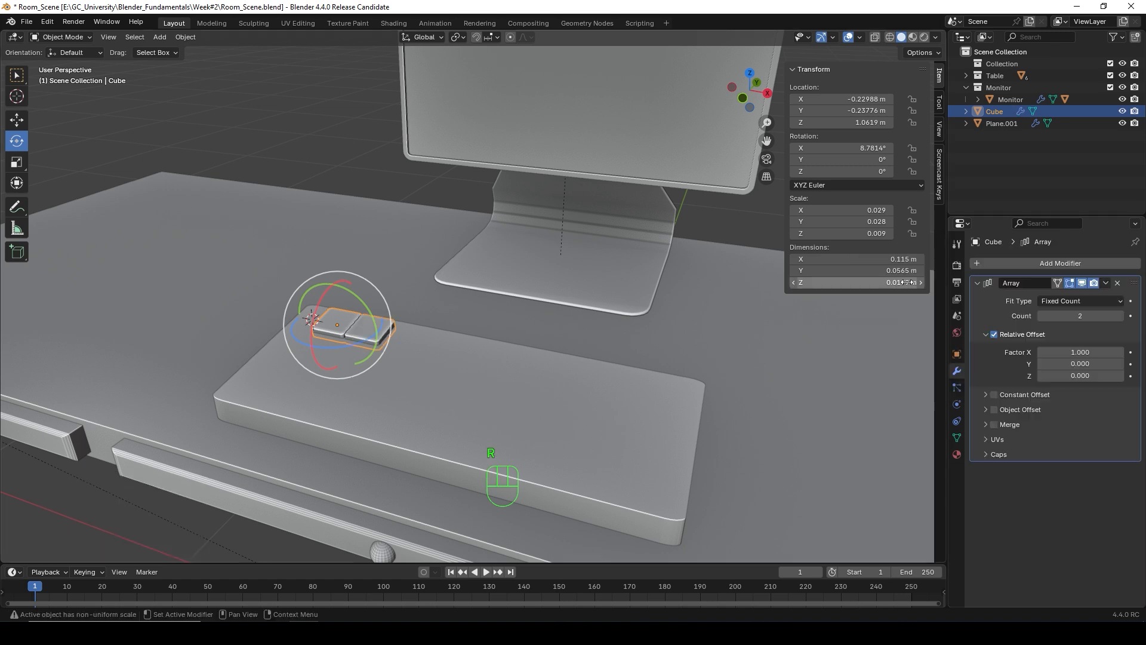
Step: Set the keycap array's count to 9 and its relative offset X factor to 1.1
middle_click_drag(528, 342, 538, 385)
scroll(538, 384, "up", 4)
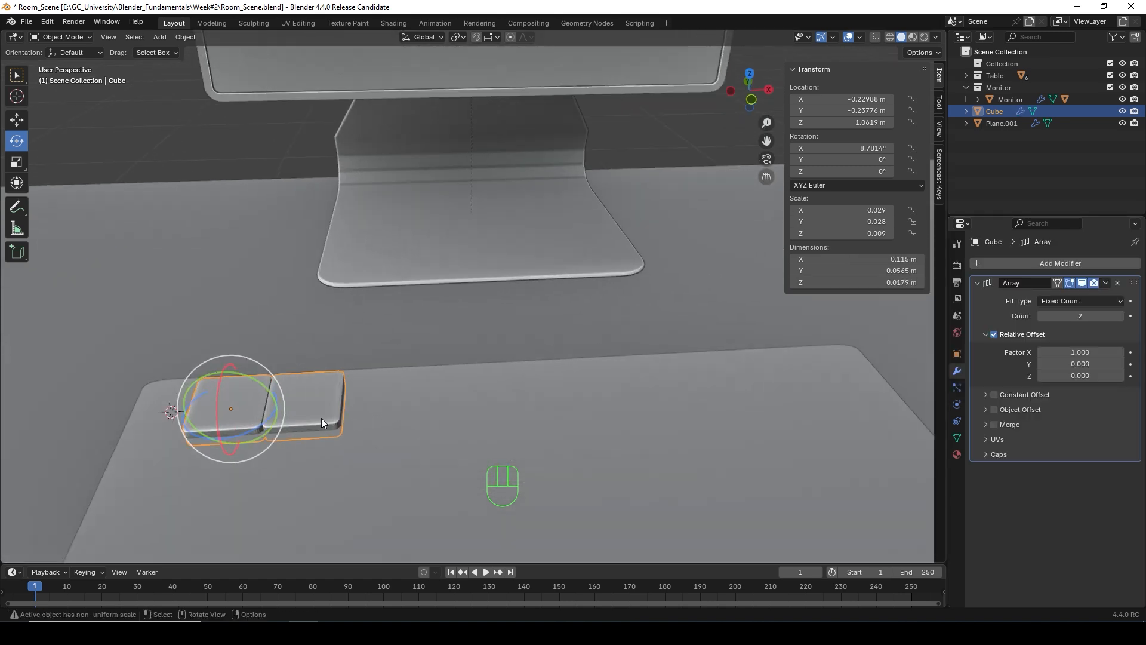
mouse_move(324, 423)
middle_mouse_down()
mouse_move(383, 415)
mouse_move(331, 425)
middle_mouse_up()
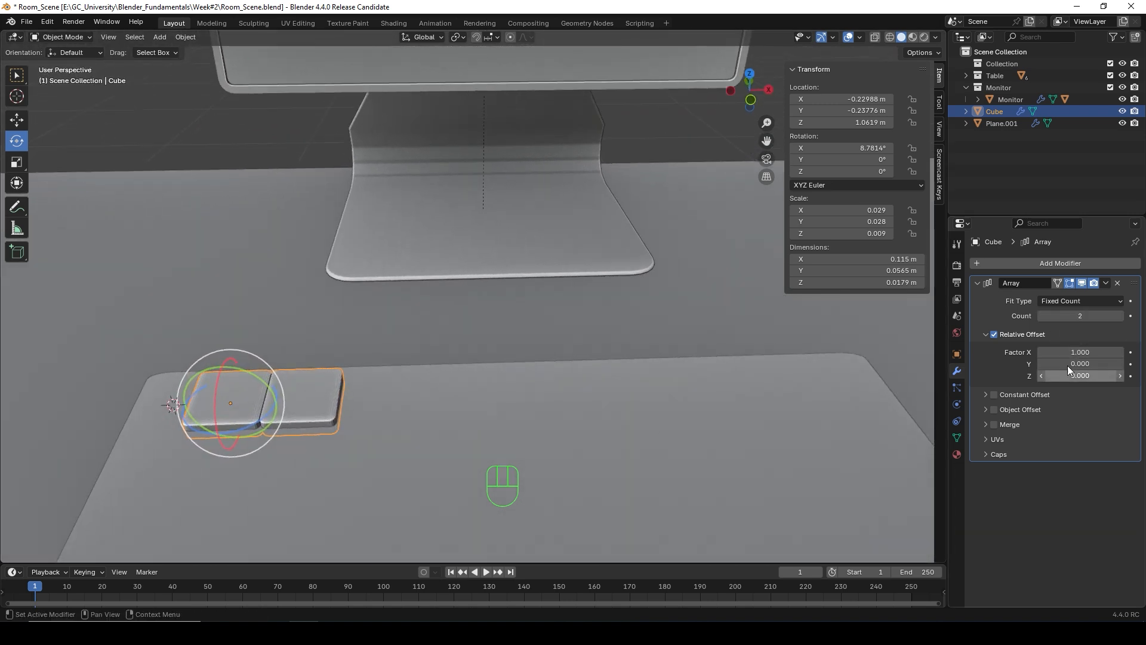
left_click(1120, 316)
left_click(1120, 315)
left_click(1120, 316)
left_click(1120, 316)
left_click(1120, 316)
left_click(1120, 316)
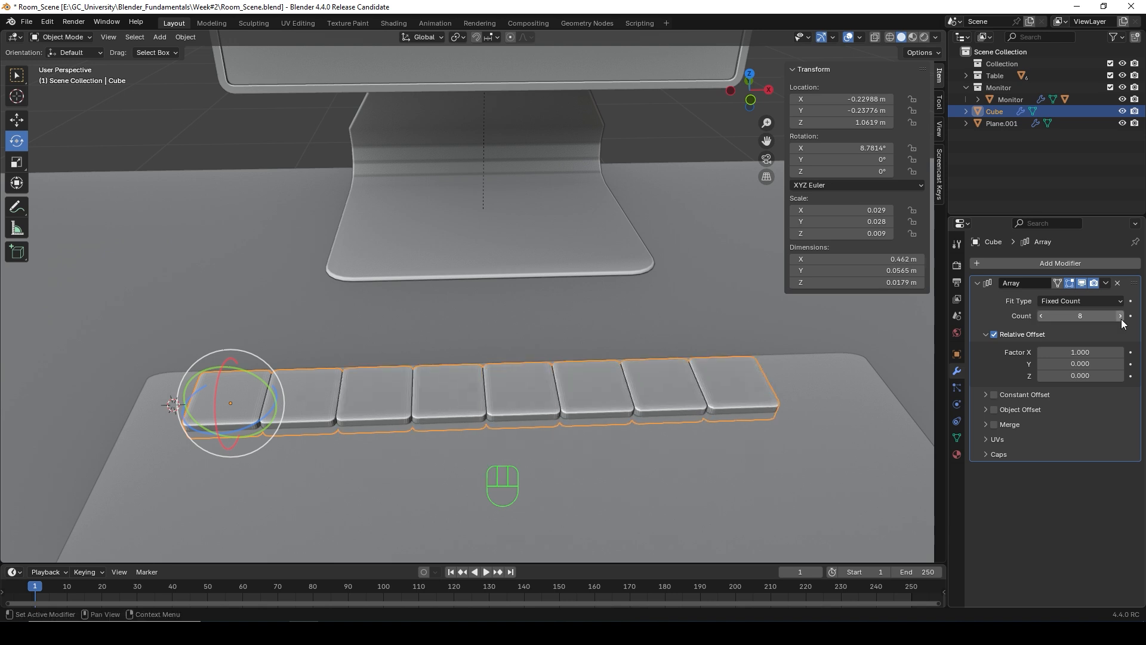
left_click(1120, 316)
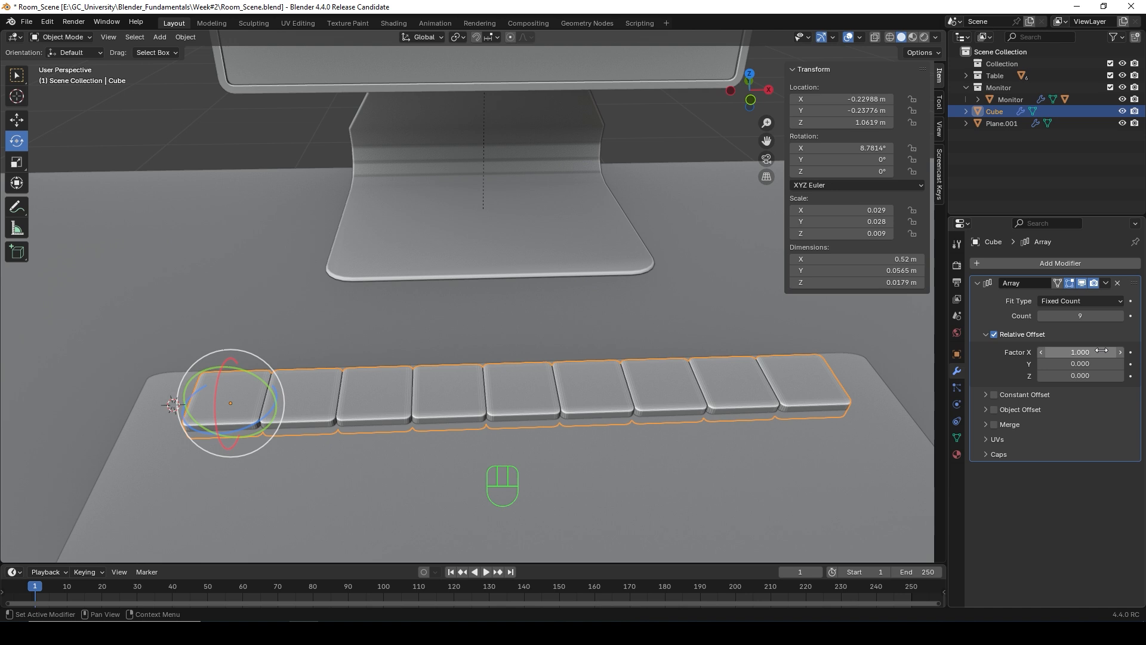
mouse_move(1081, 352)
left_mouse_down()
mouse_move(1098, 353)
mouse_move(1084, 352)
left_mouse_up()
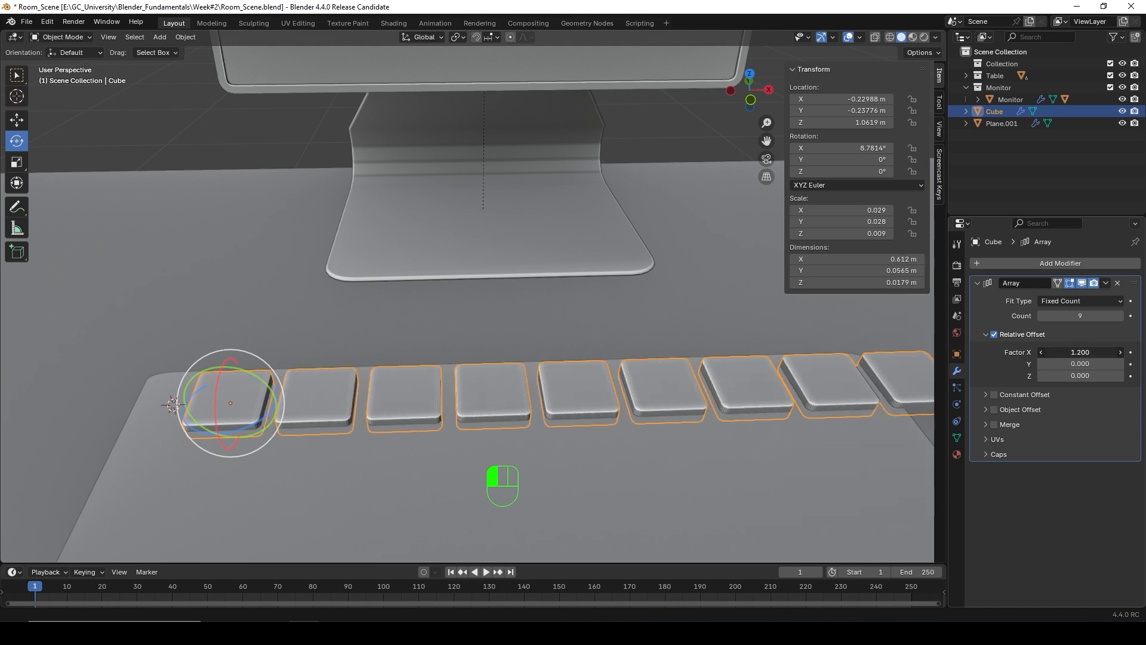
left_click_drag(1084, 353, 1083, 353)
Step: Move the row of keycaps about -0.0135 m along the X axis to fit it on the slab
middle_click_drag(853, 424, 830, 423)
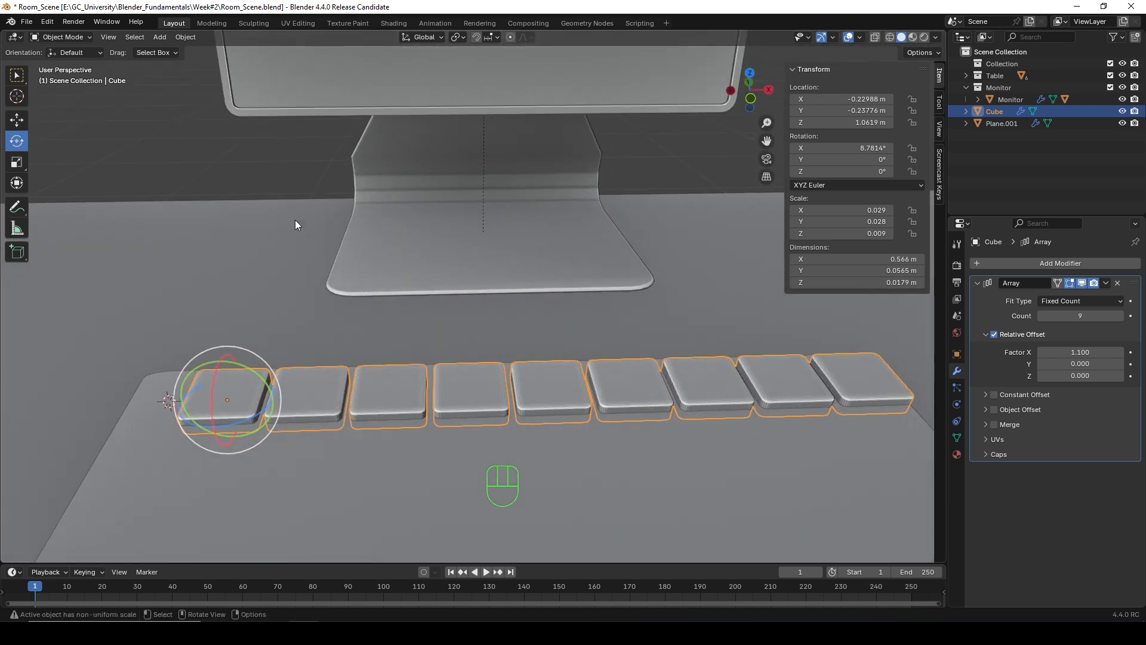
key("g")
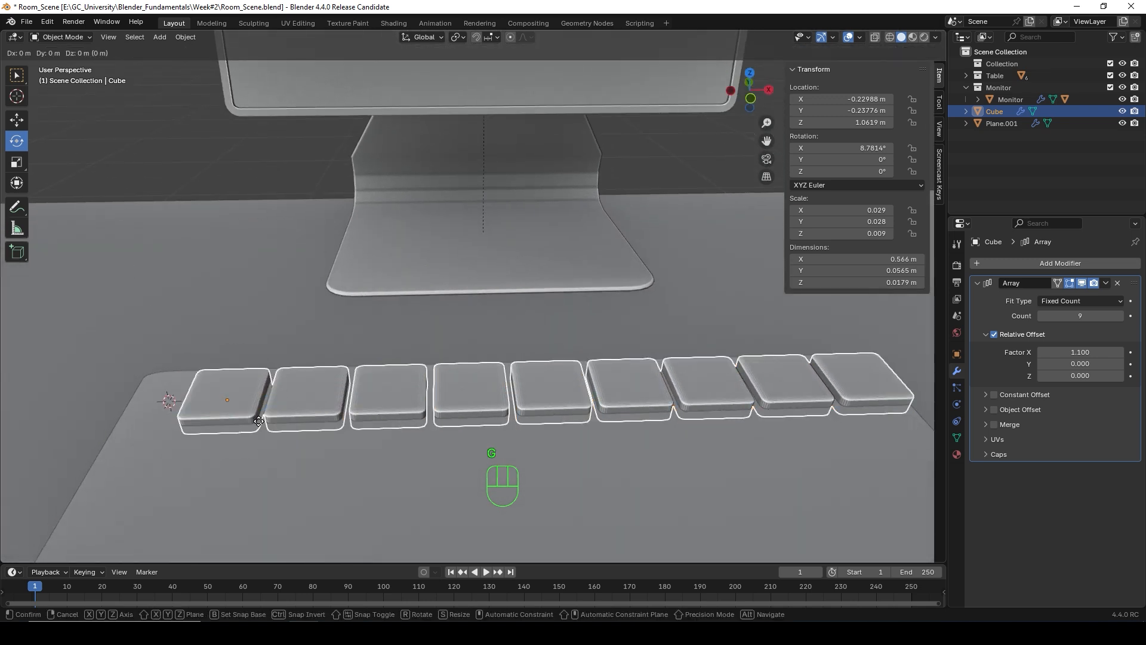
key("x")
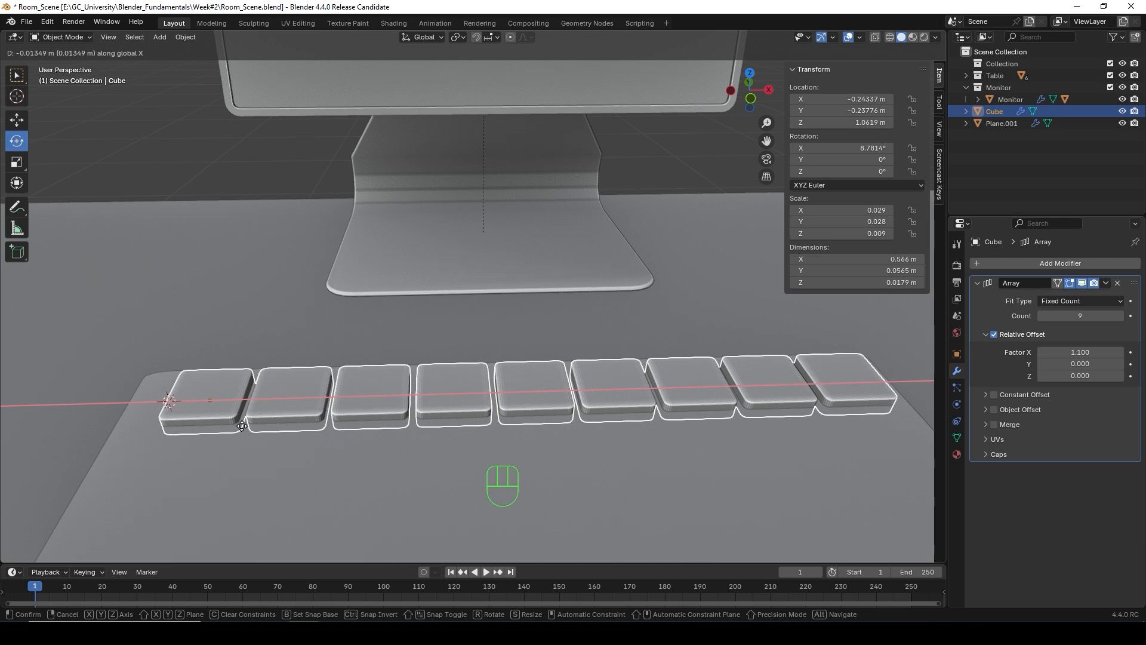
left_click(242, 426)
Step: Add a second Array modifier to the keycap row
middle_click_drag(538, 346, 553, 385)
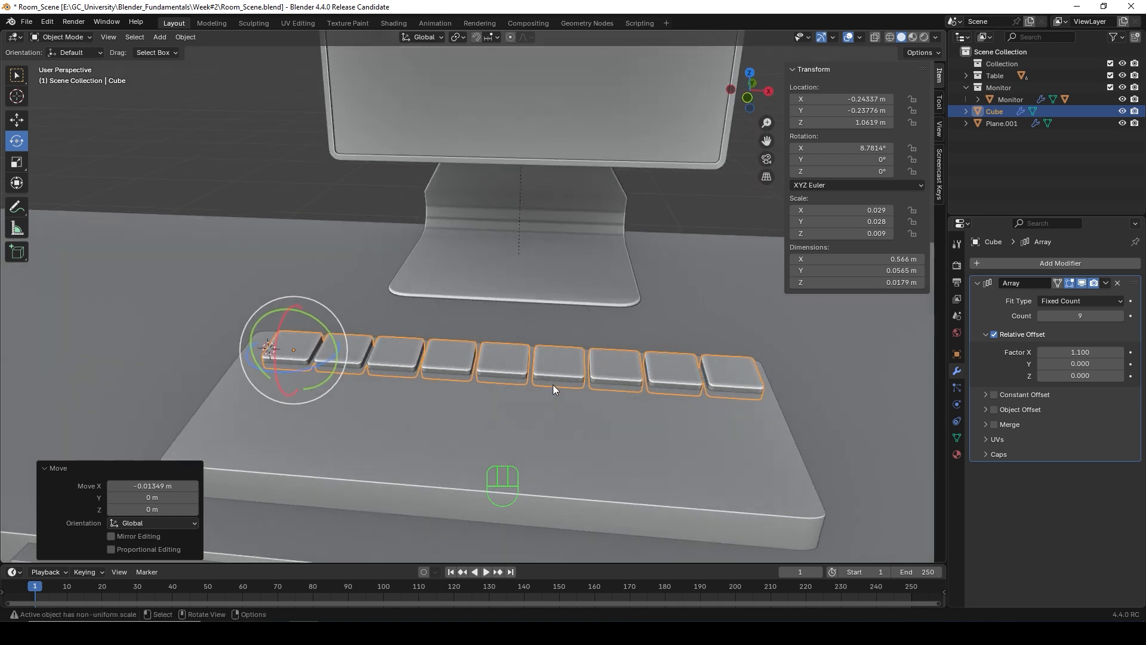
left_click(1049, 264)
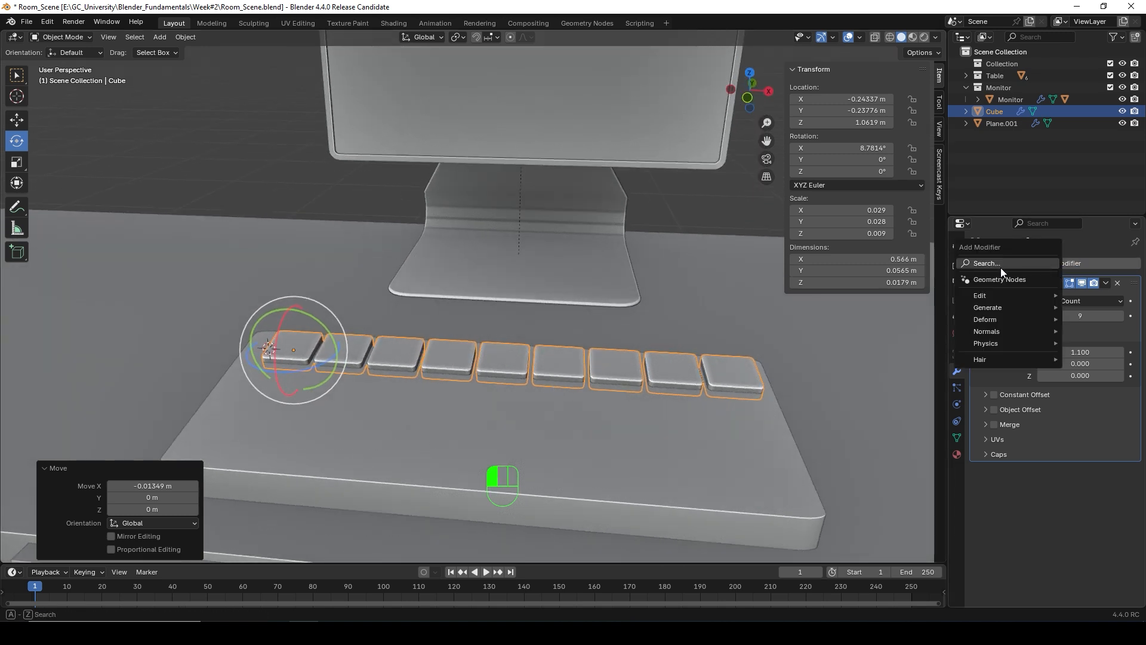
type("arr")
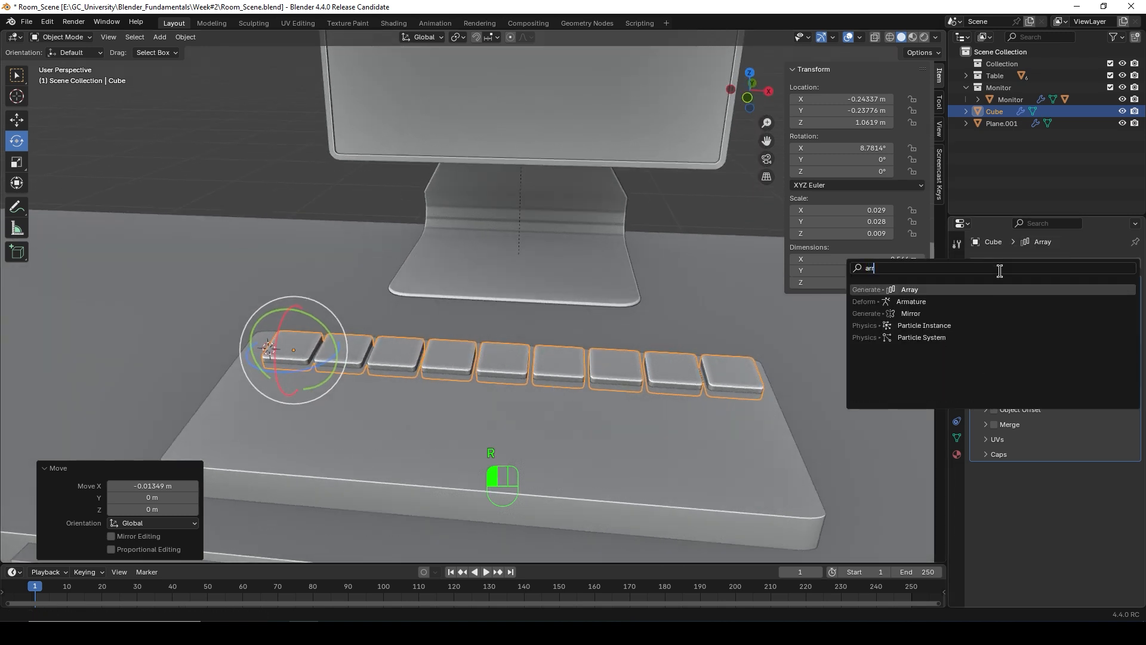
left_click(904, 289)
scroll(714, 381, "down", 4)
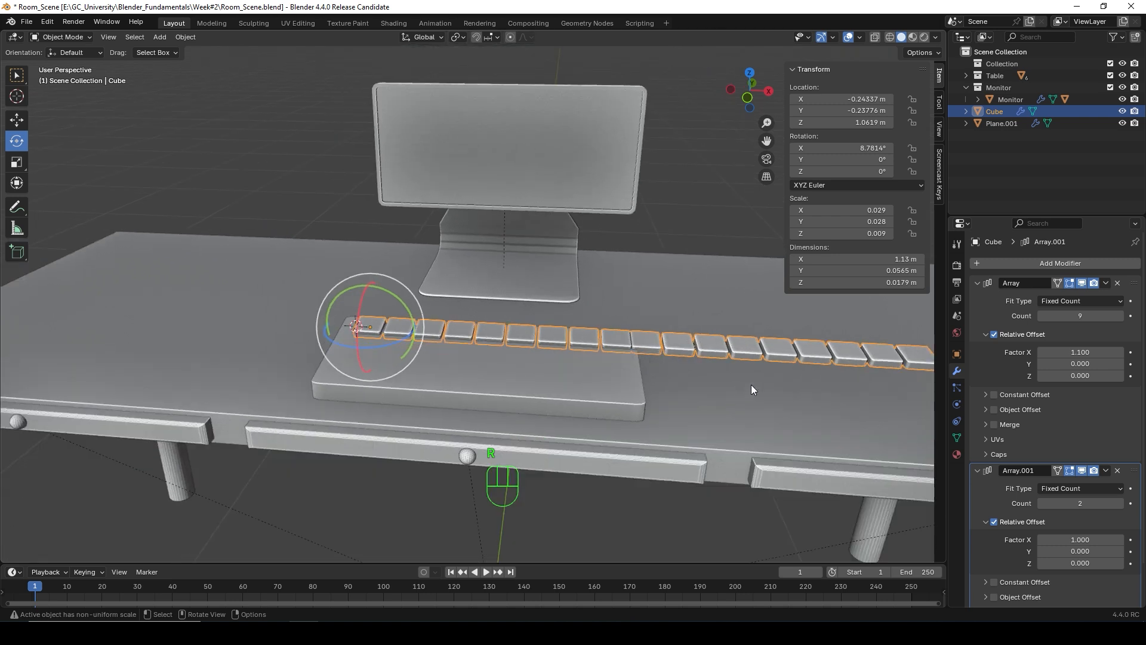
Step: Set the second array's relative offset to factor X 0 and factor Y 1 so the keycap rows stack in depth
left_click(977, 283)
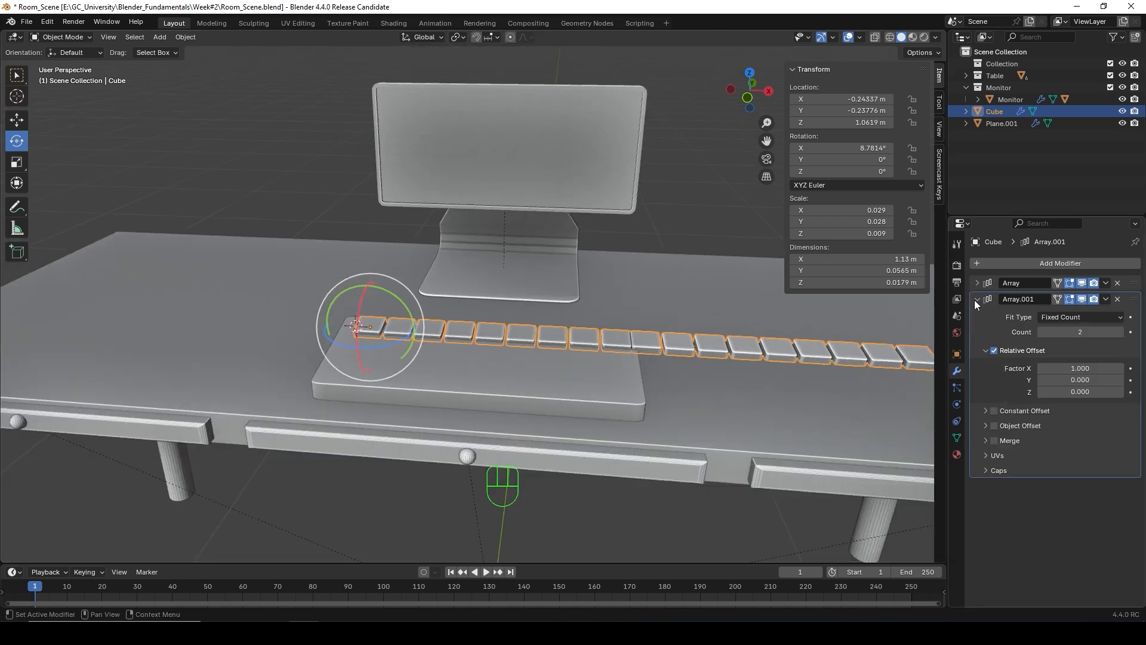
left_click(1073, 369)
type("0")
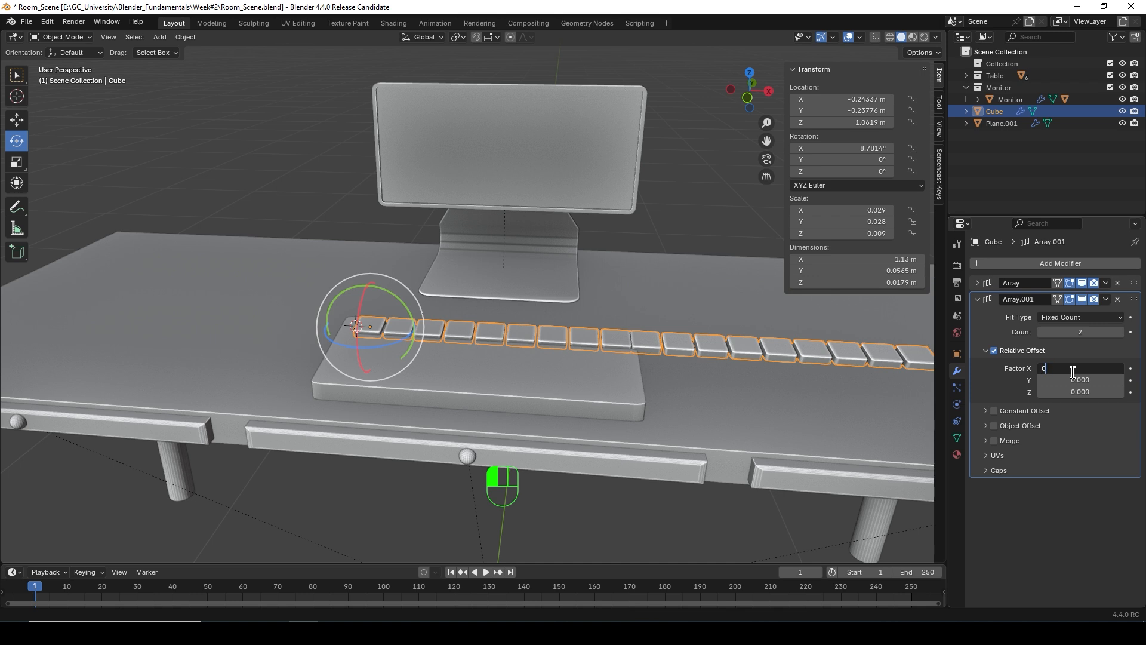
key("Return")
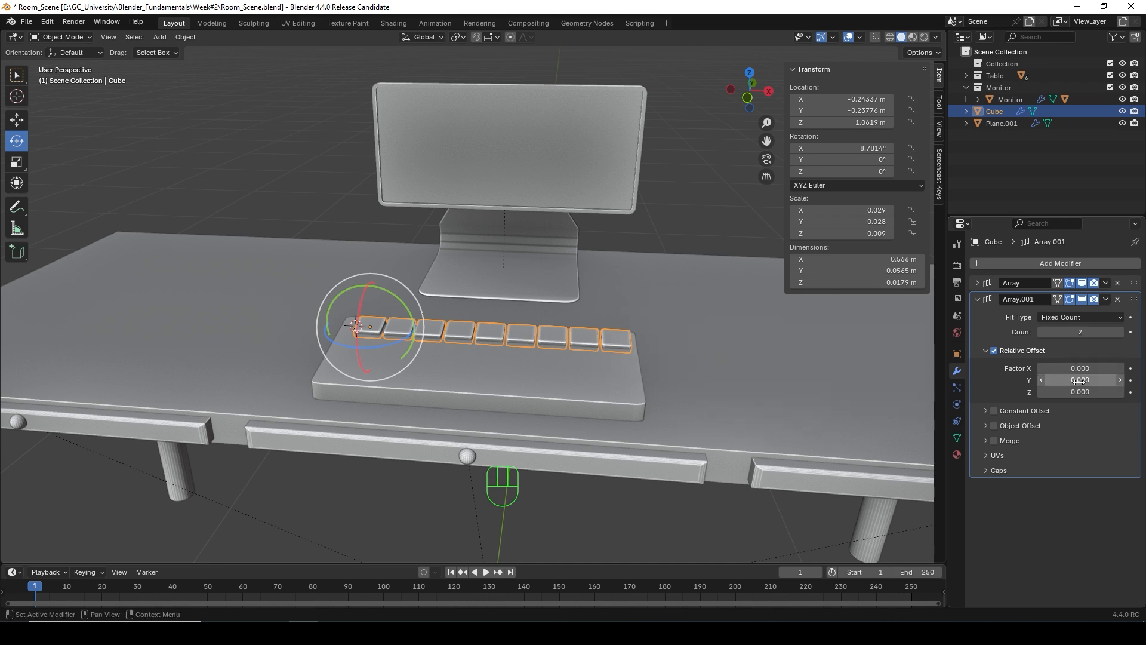
left_click(1079, 381)
type("1")
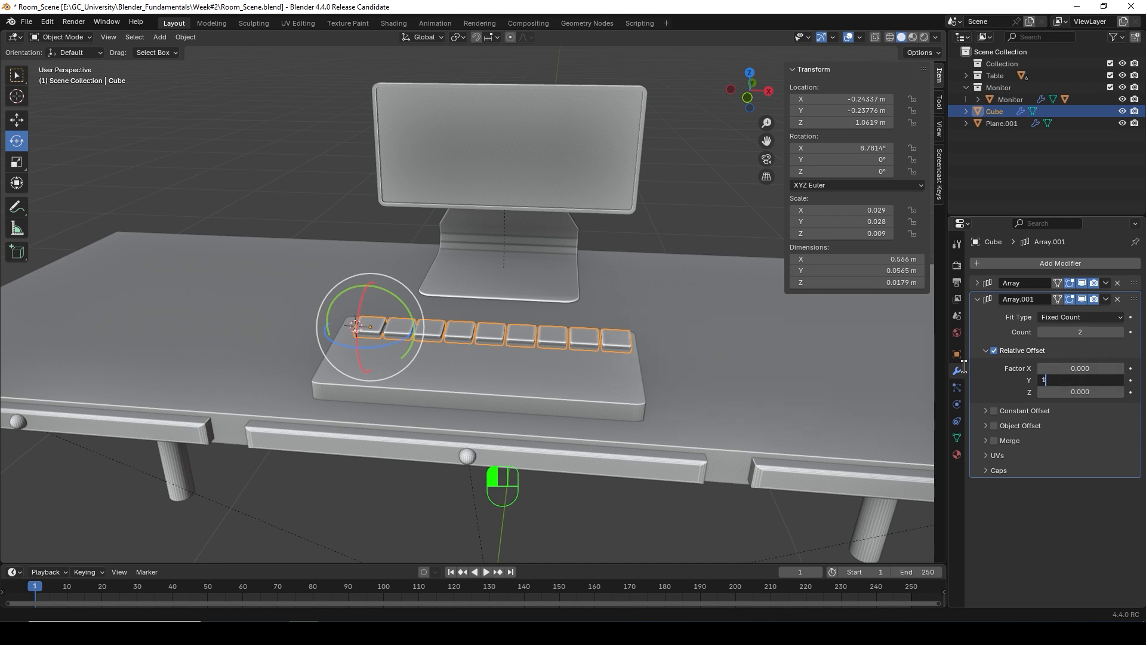
key("Return")
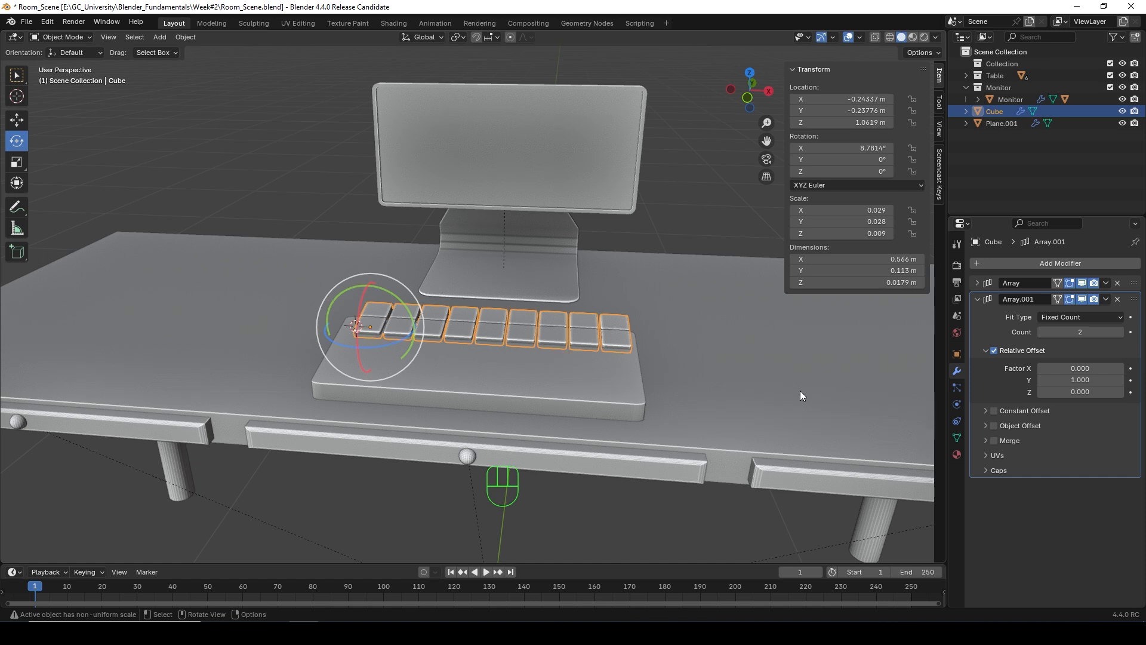
Step: Set the second array's relative offset Y factor to -1.1 so the added row runs toward the desk's front edge
middle_click_drag(648, 352, 427, 351)
scroll(462, 361, "up", 3)
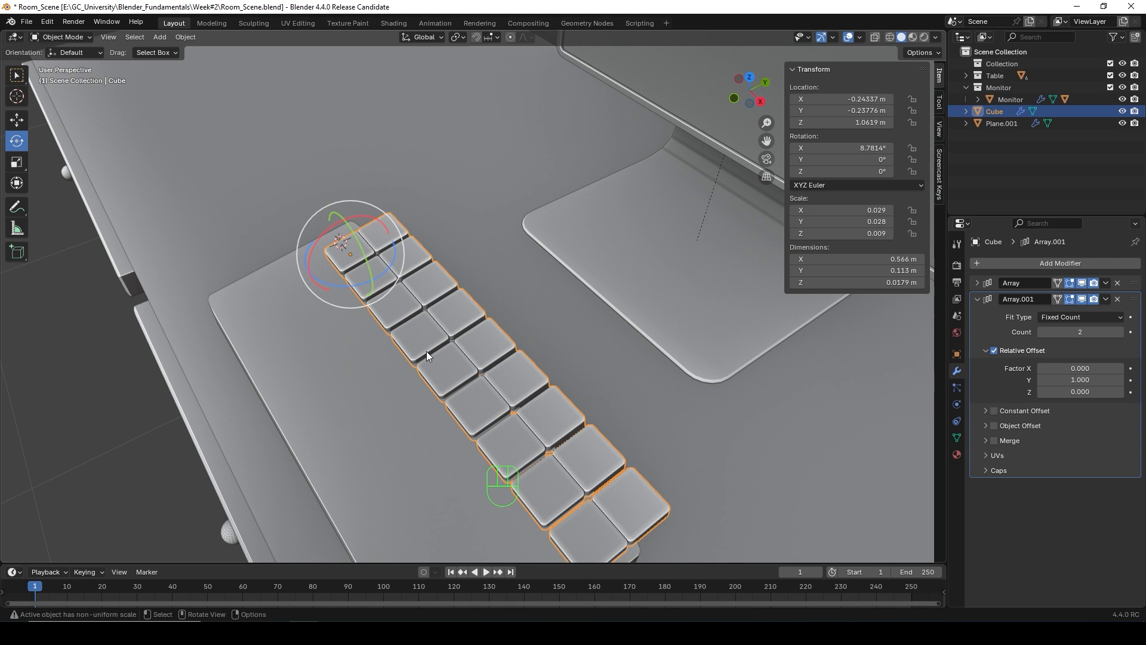
left_click_drag(1073, 382, 1117, 382)
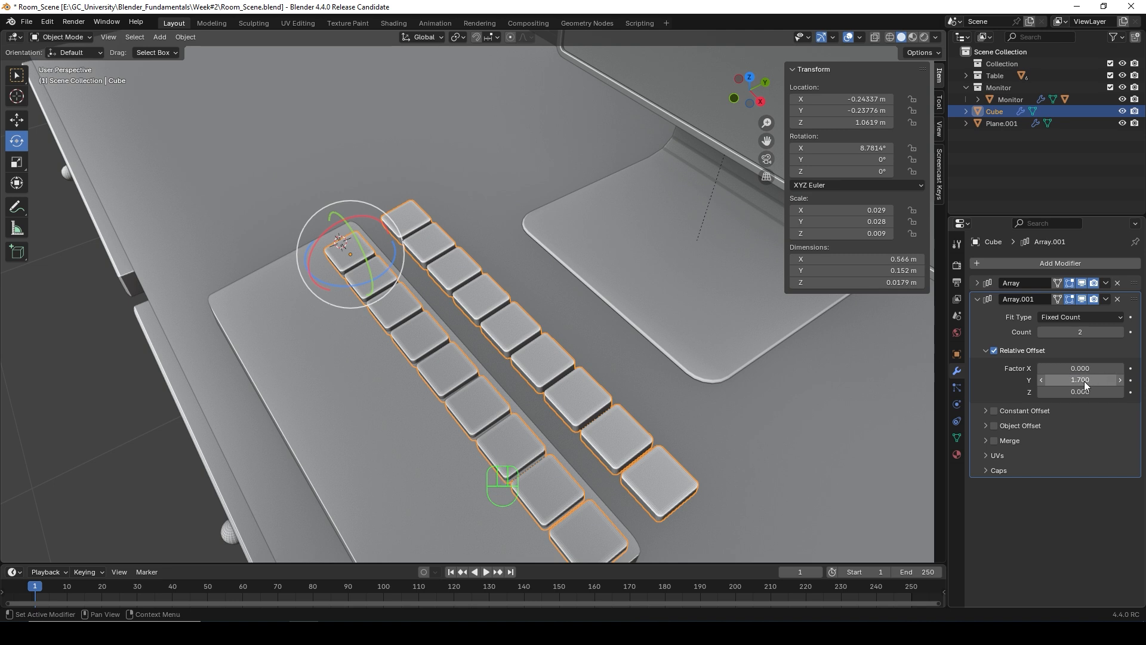
left_click_drag(1084, 380, 905, 381)
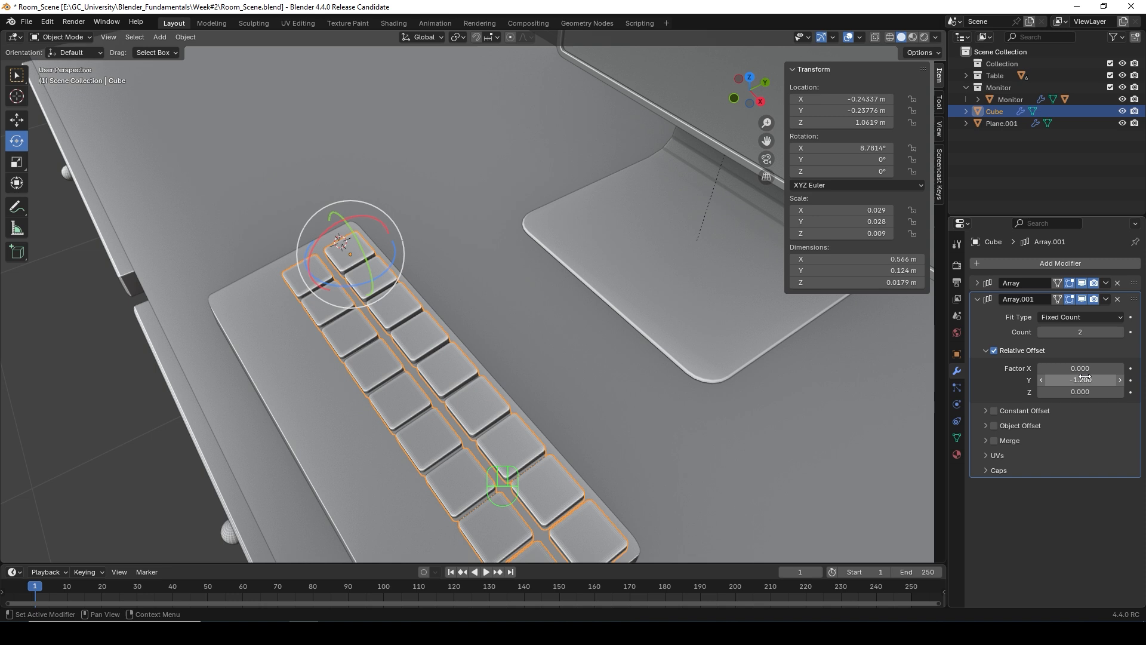
left_click(979, 284)
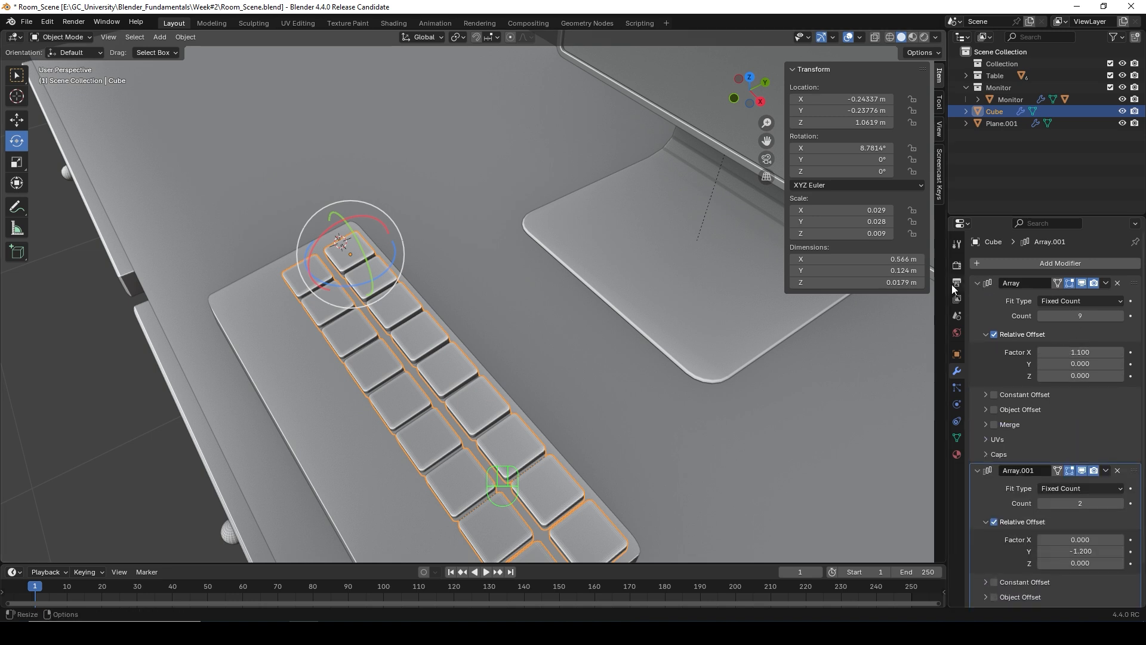
left_click(974, 283)
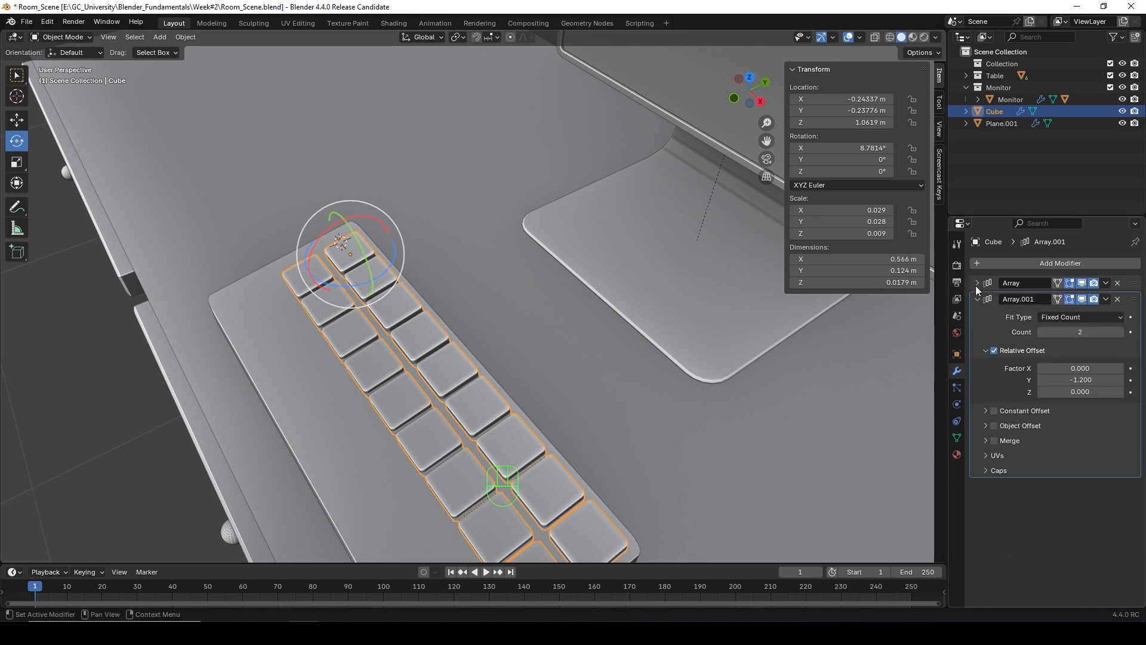
left_click(1086, 380)
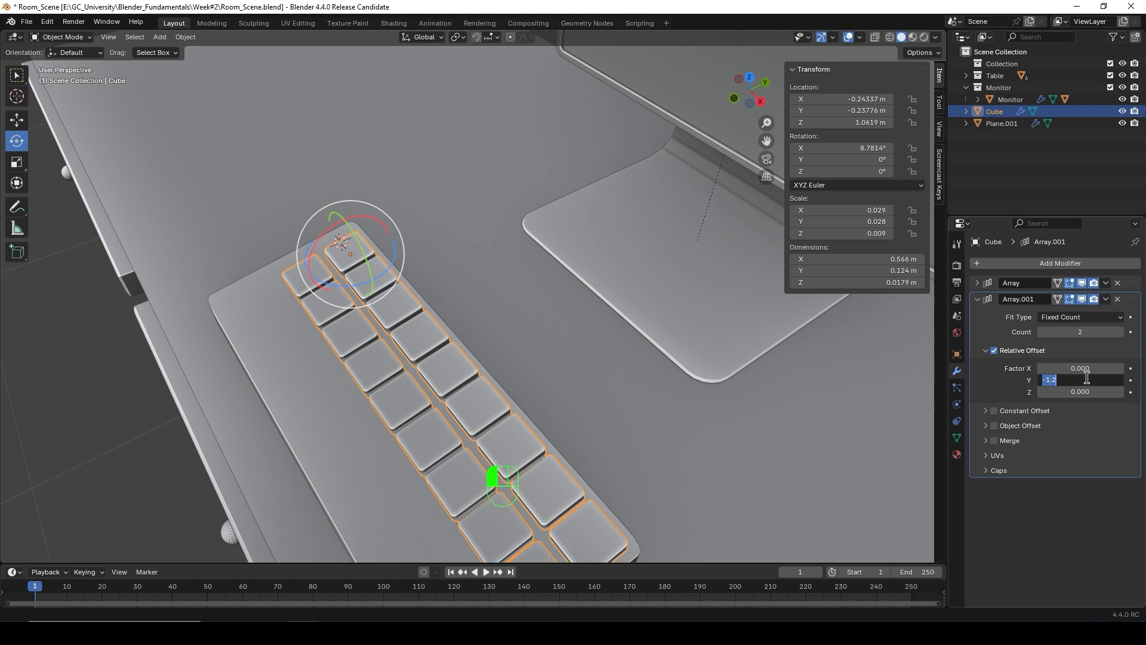
type("-1.1")
key("Return")
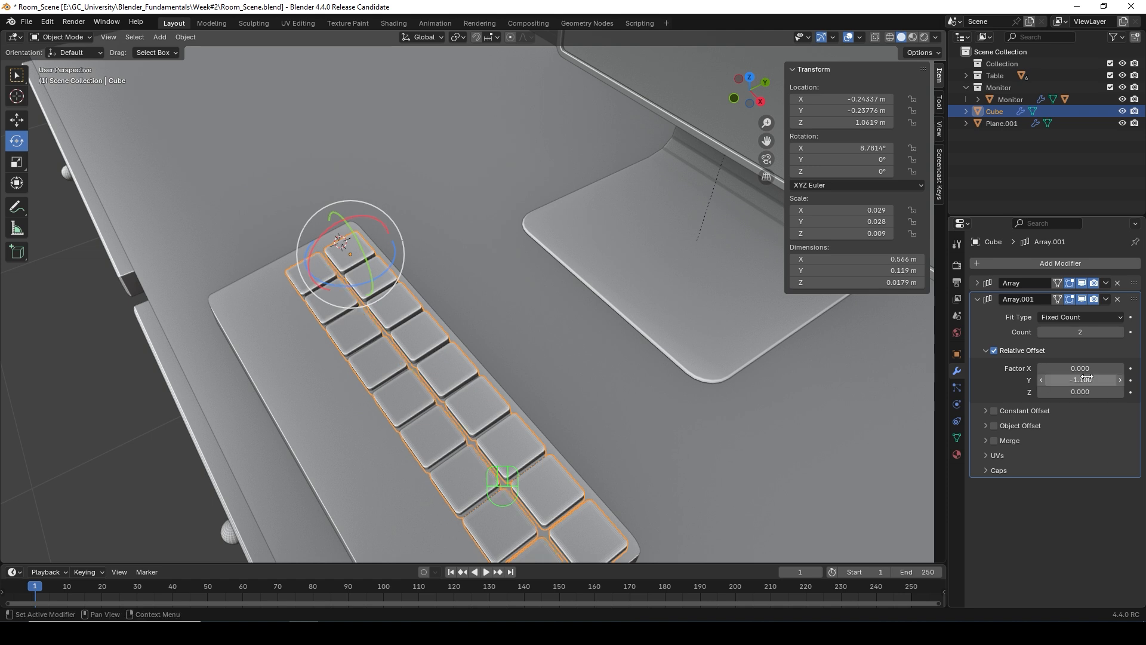
Step: Increase the second array's count to 4 rows of keycaps
middle_click_drag(561, 399, 589, 375)
left_click(1120, 332)
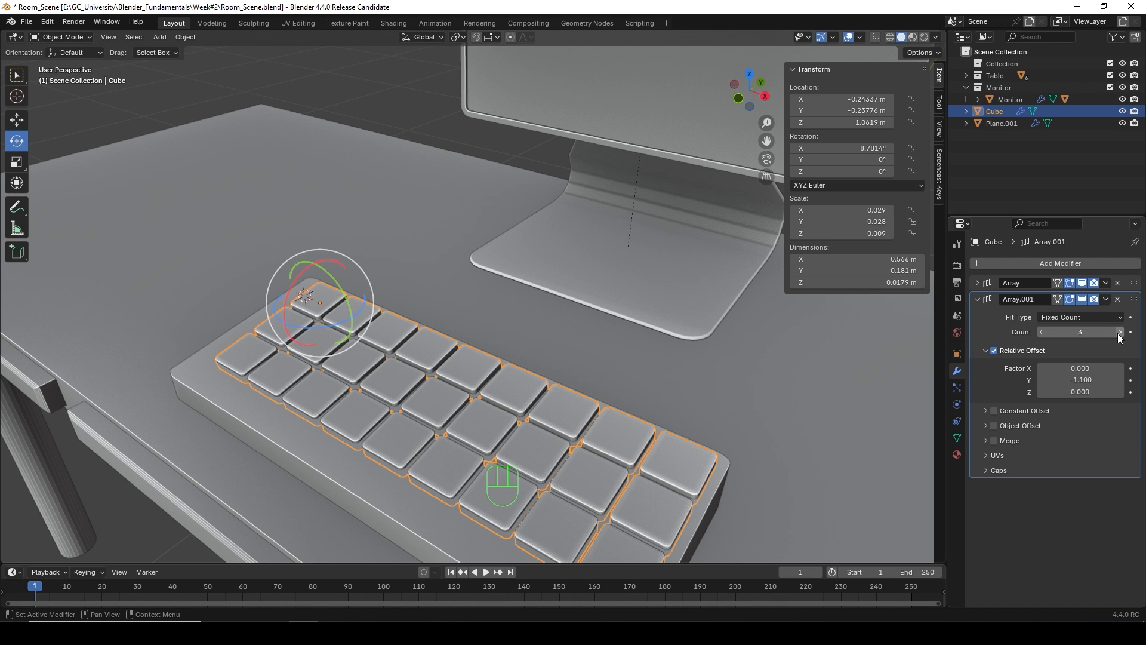
left_click(1120, 332)
mouse_move(699, 412)
middle_mouse_down()
mouse_move(663, 423)
mouse_move(719, 398)
mouse_move(693, 411)
middle_mouse_up()
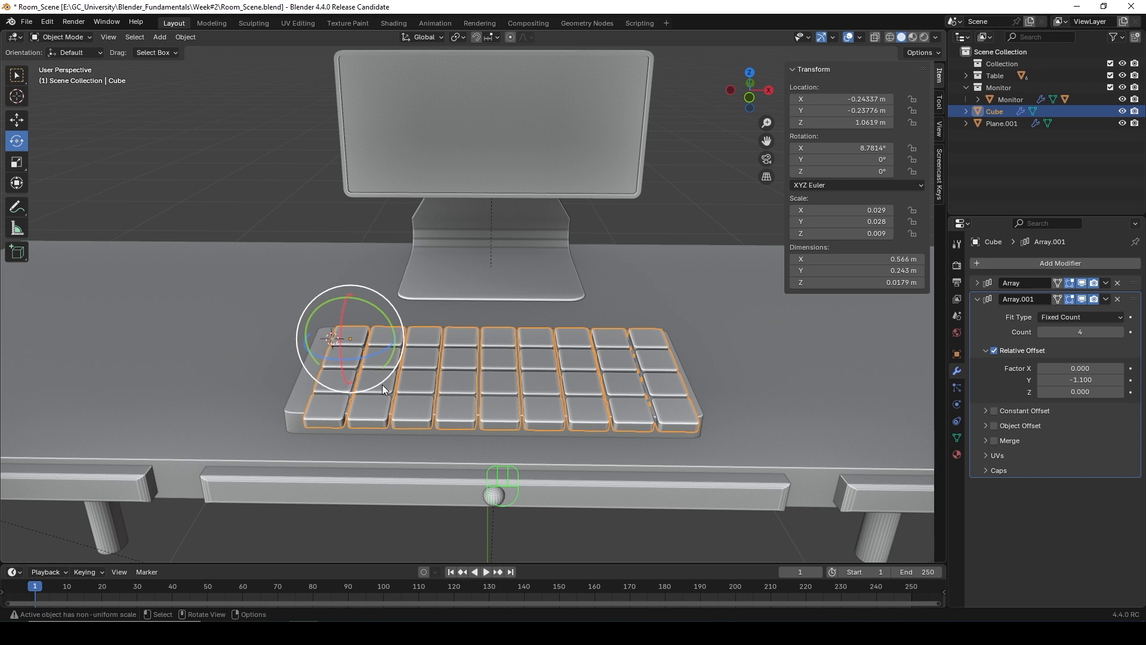
Step: Scale the keycaps down to about 0.789 and raise the first array's count to 11 keys per row
key("s")
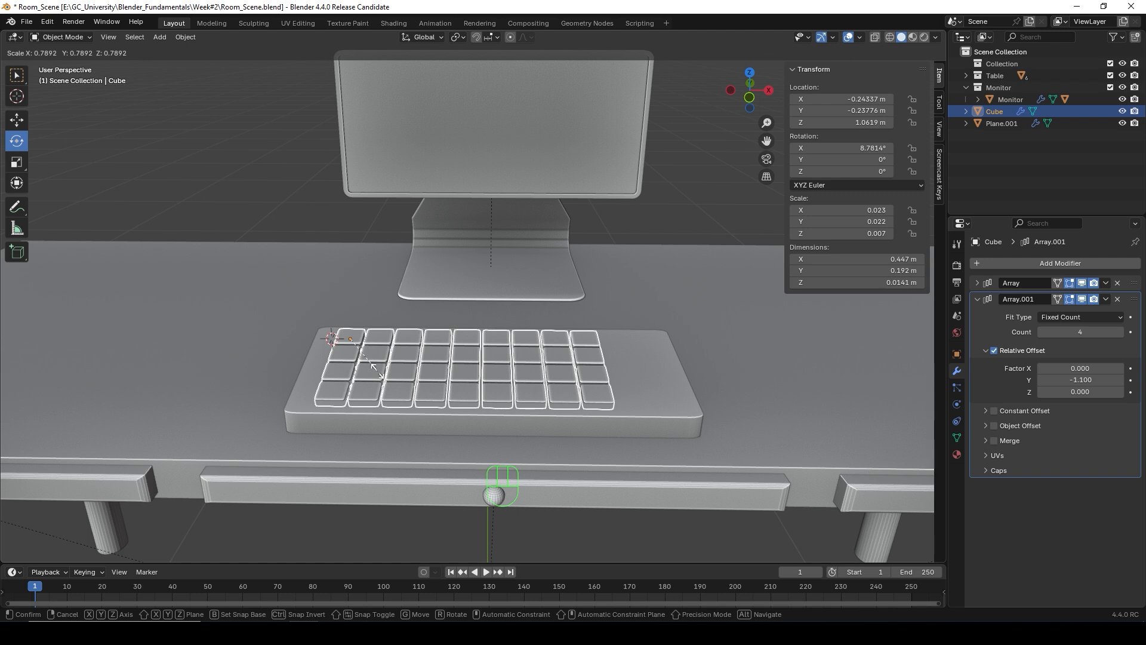
left_click(377, 371)
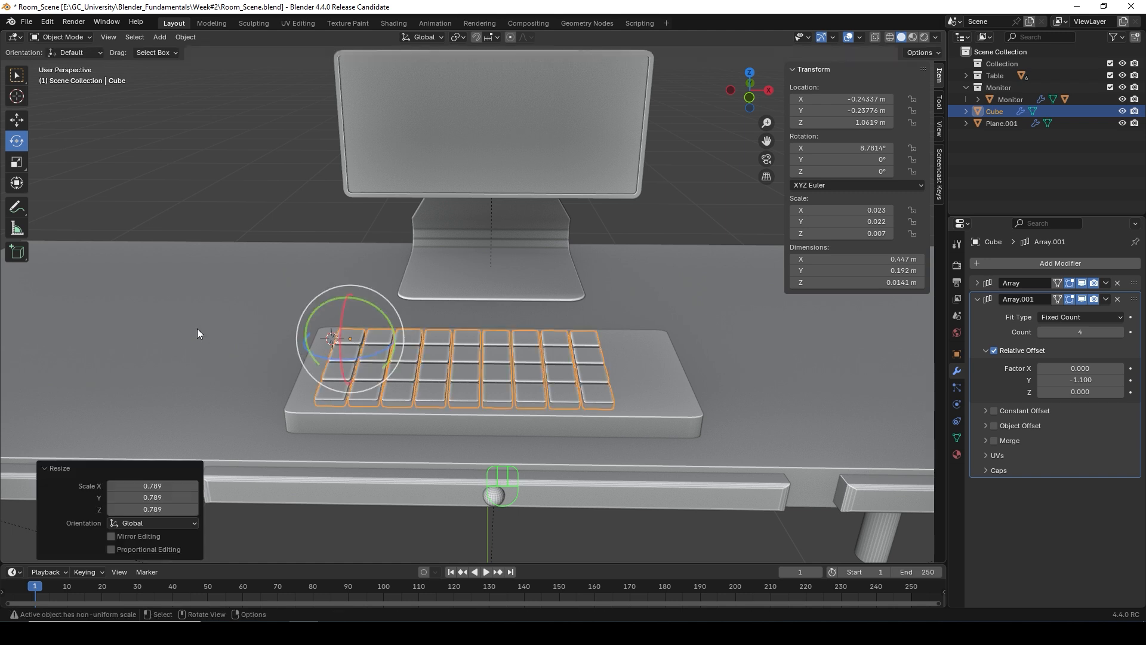
middle_click_drag(198, 333, 225, 364)
scroll(267, 401, "up", 3)
middle_click_drag(272, 399, 256, 394)
left_click(977, 282)
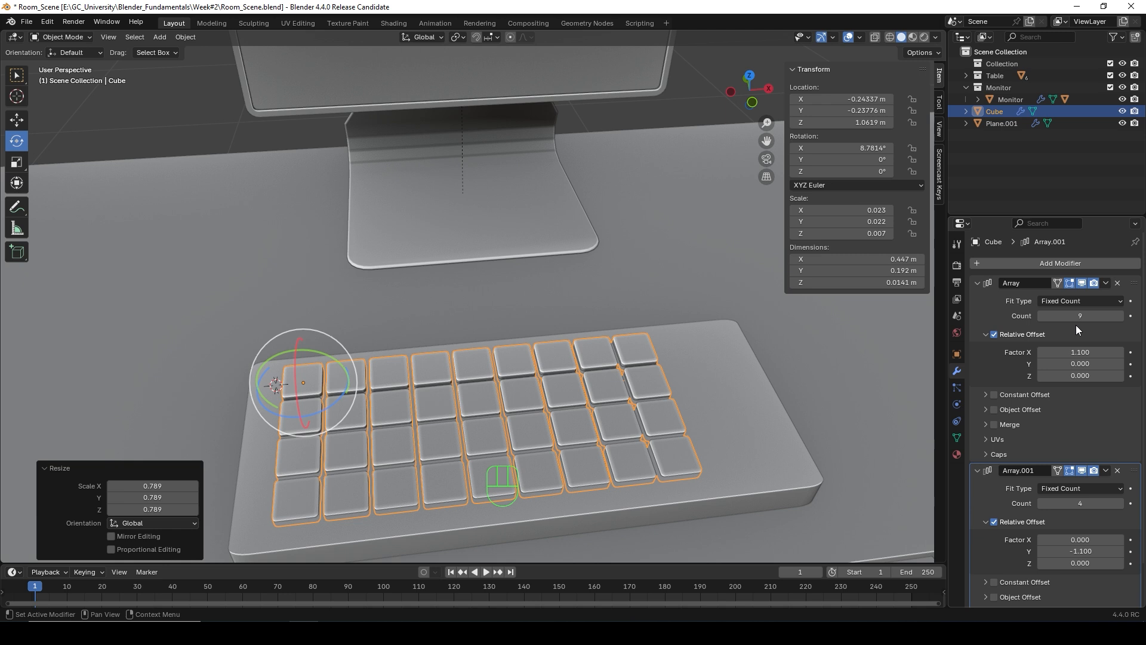
left_click(1121, 316)
left_click(1121, 316)
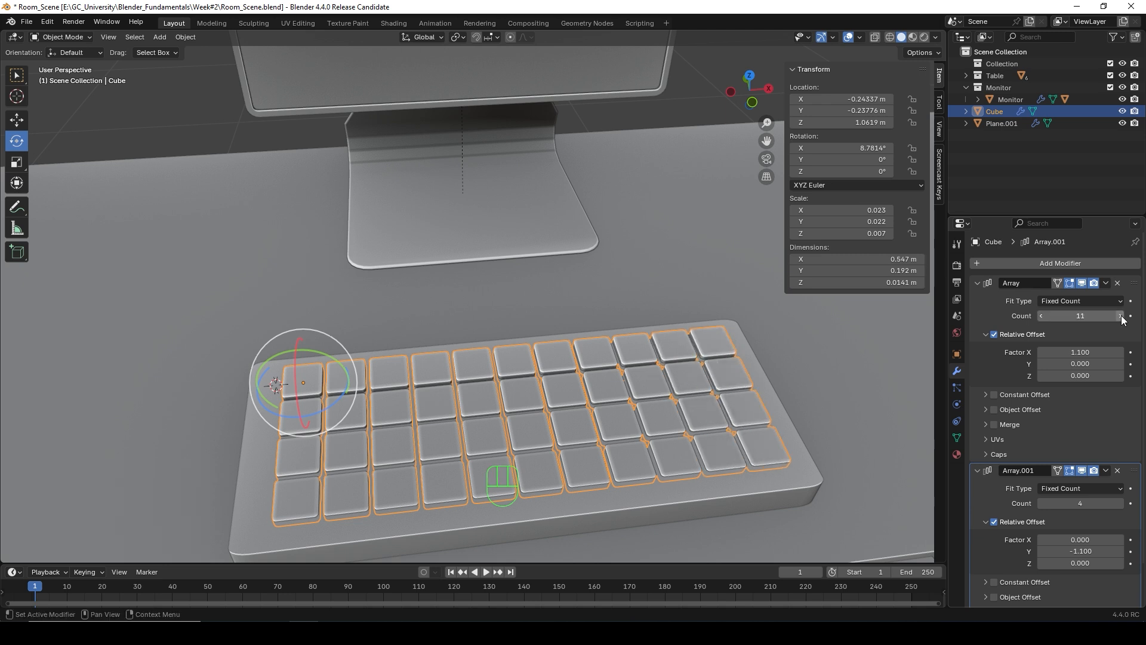
Step: Deselect the keycaps and inspect how the grid fits on the keyboard body from several angles
scroll(727, 395, "down", 2)
mouse_move(758, 410)
middle_mouse_down()
mouse_move(730, 387)
mouse_move(746, 396)
middle_mouse_up()
scroll(319, 371, "down", 2)
left_click(176, 327)
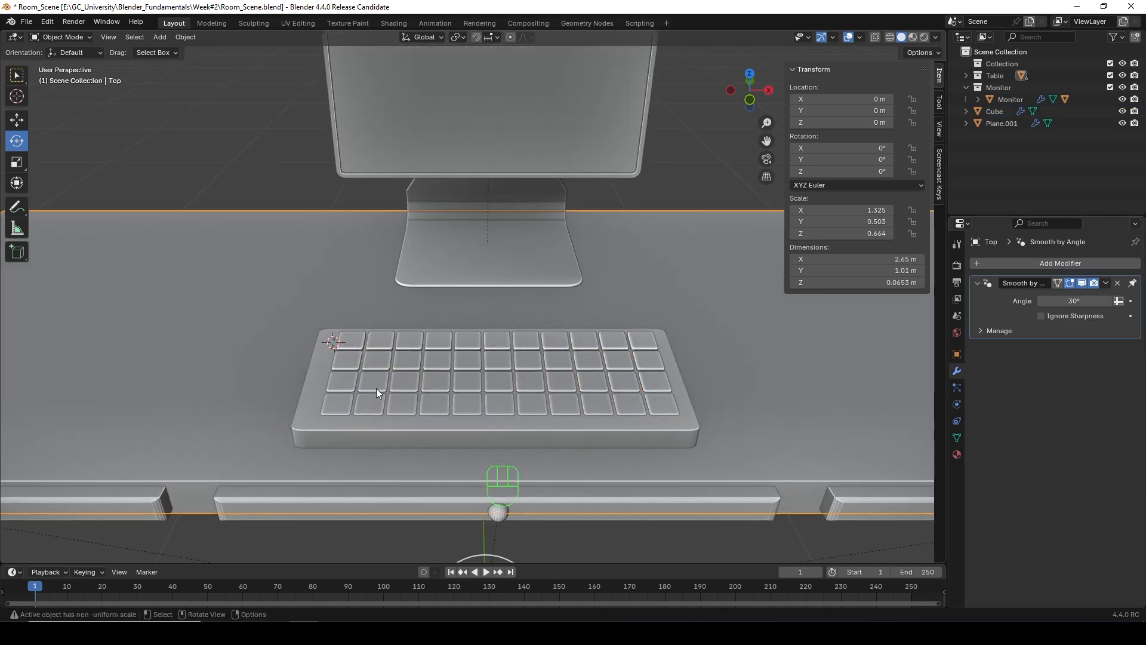
middle_click_drag(377, 388, 393, 370)
scroll(418, 394, "up", 2)
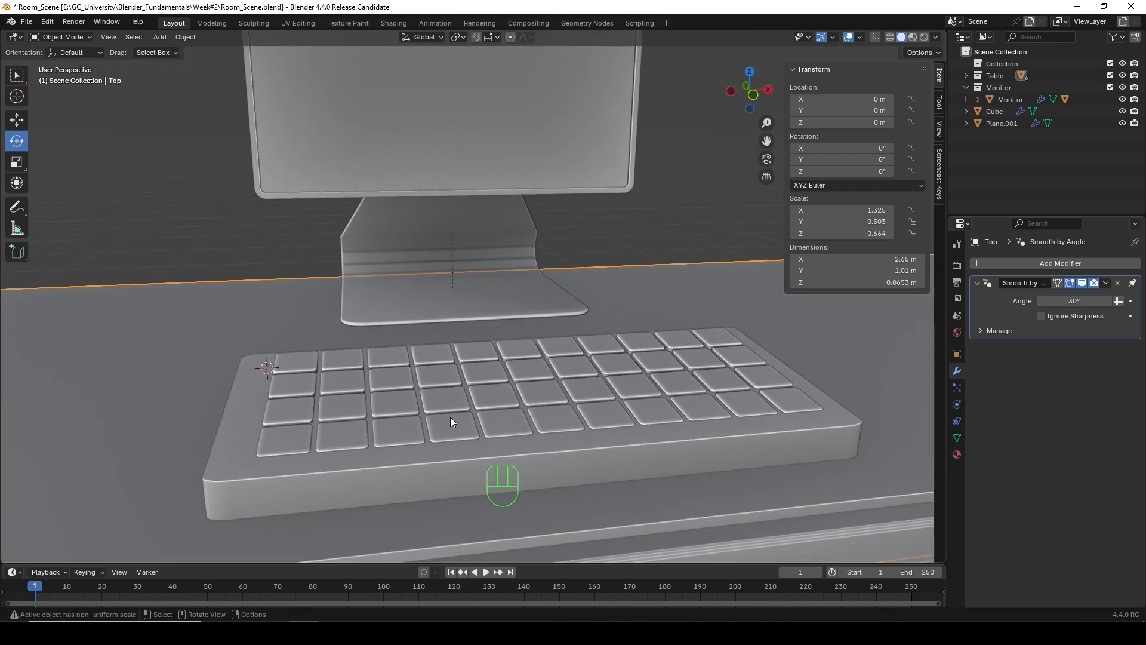
middle_click_drag(450, 416, 344, 382)
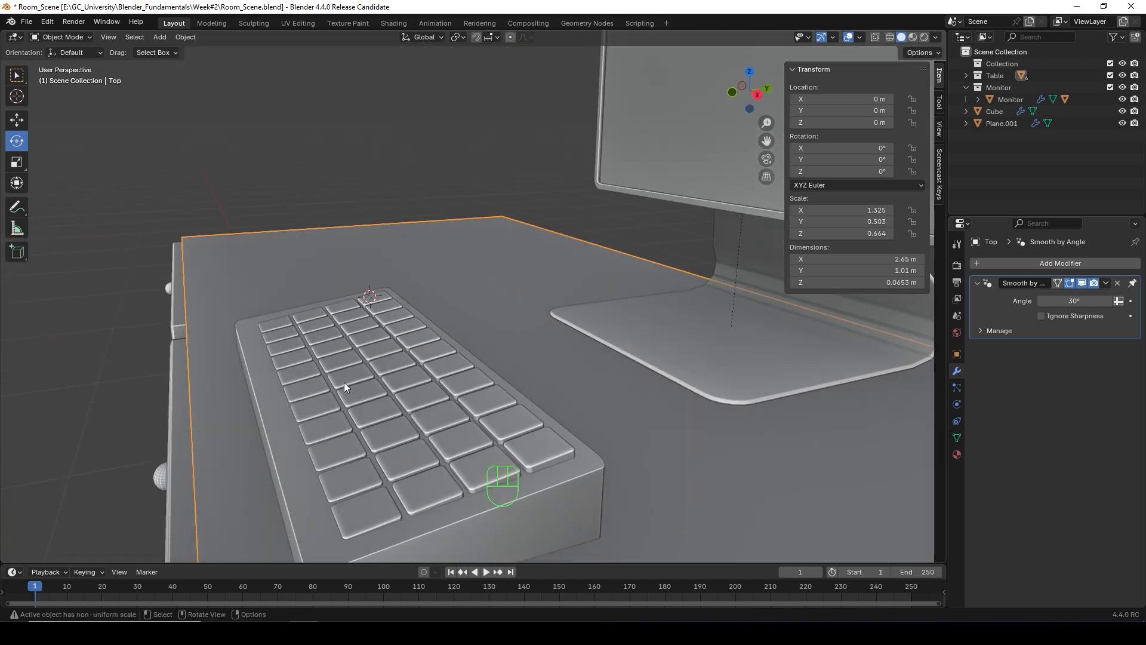
Step: Rotate the keycap grid about 1.17° in the right orthographic view to match the slope of the keyboard body
left_click(395, 363)
middle_click_drag(301, 345, 289, 321)
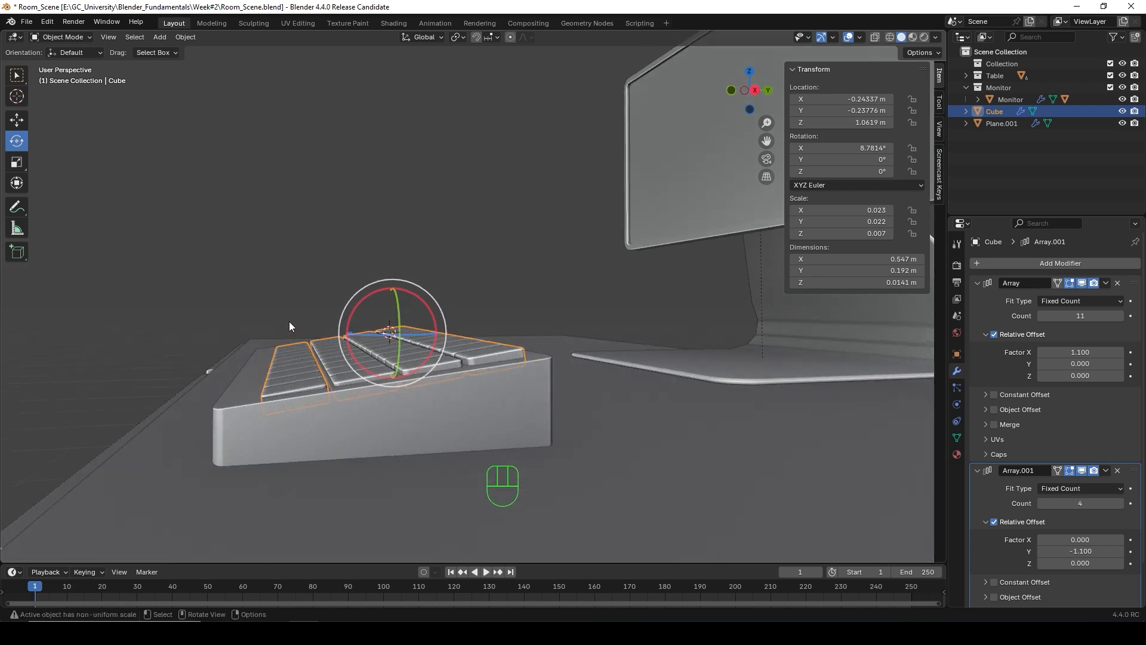
key("KP_3")
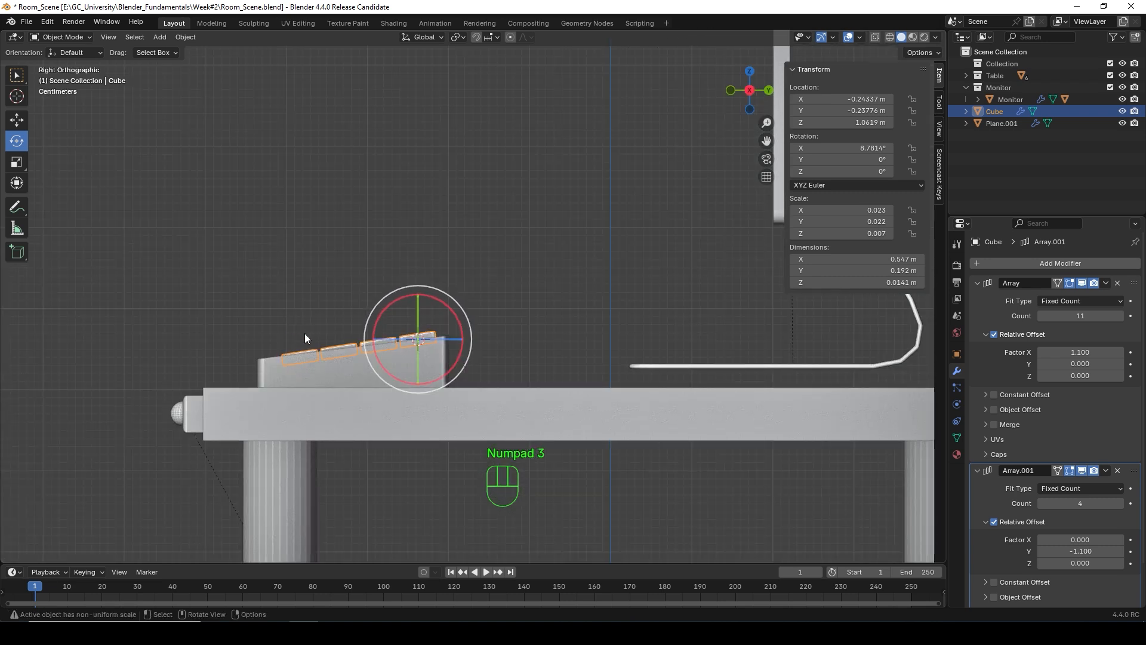
scroll(305, 334, "up", 3)
scroll(307, 371, "up", 2)
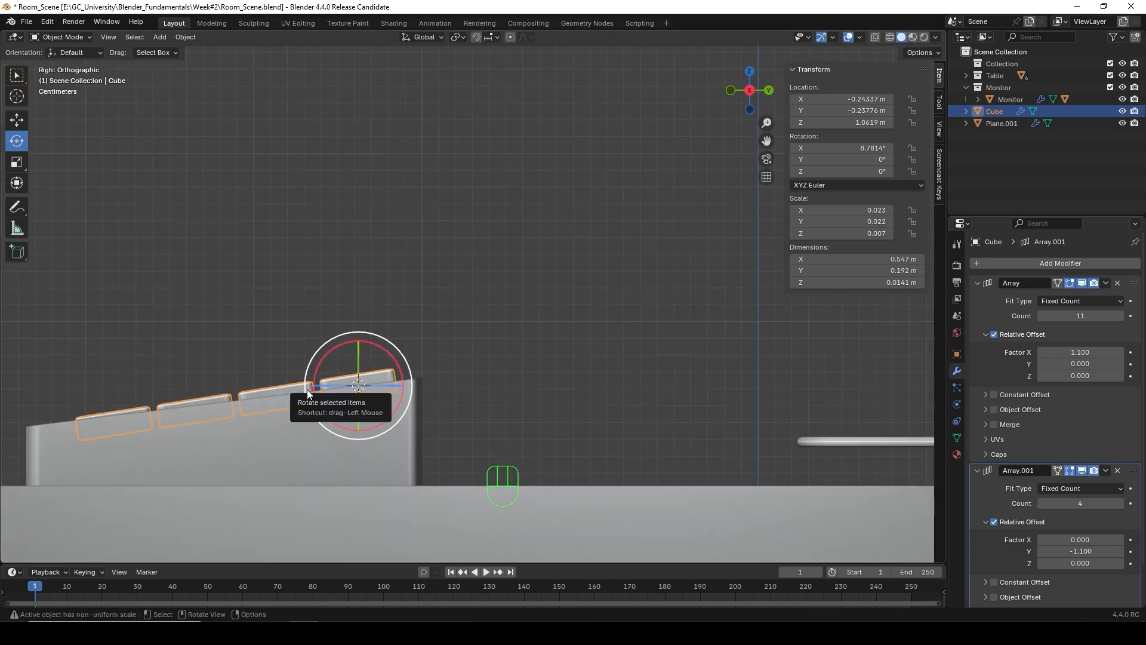
key("r")
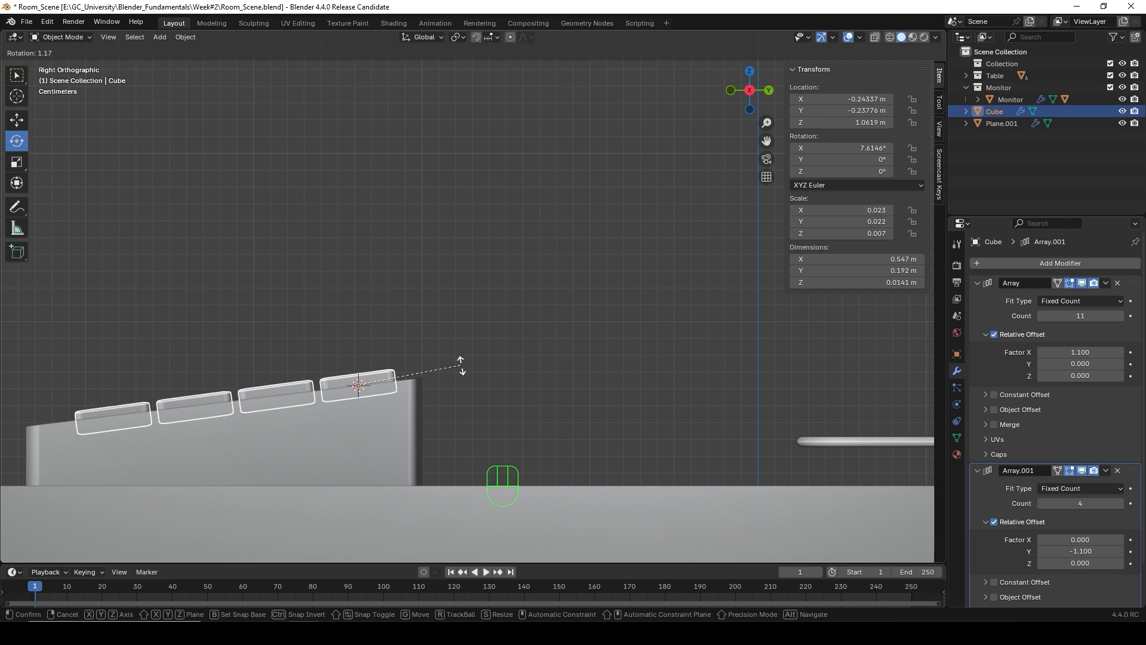
left_click(461, 365)
Step: Save the file and apply both Array modifiers on the keycap grid
middle_click_drag(312, 324, 237, 335)
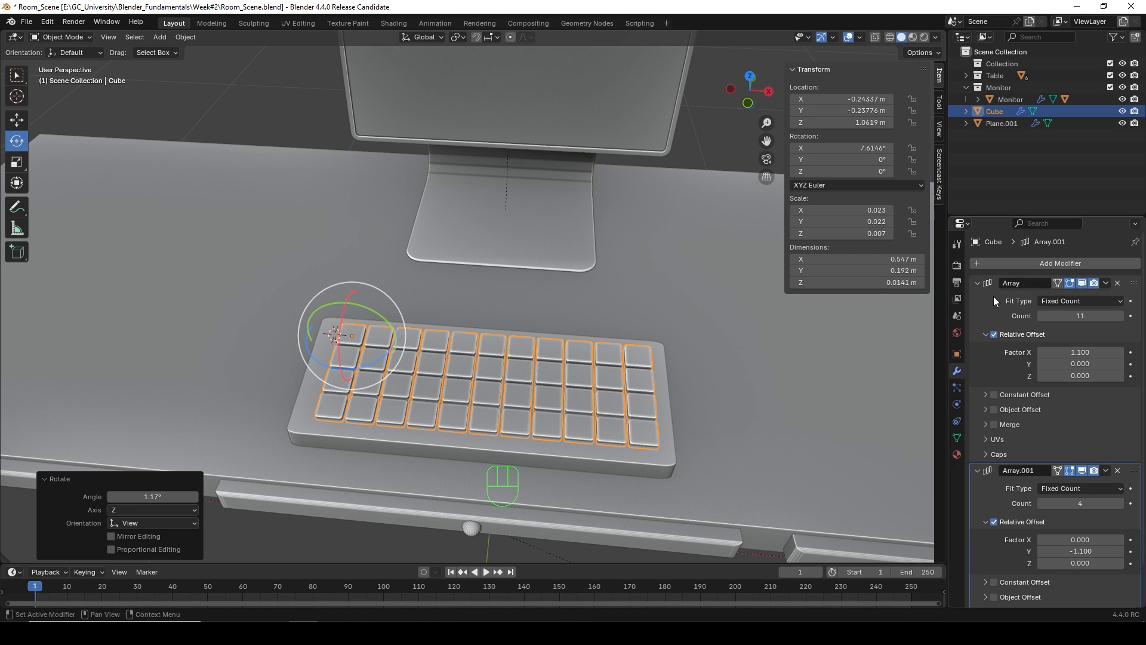
key("ctrl+s")
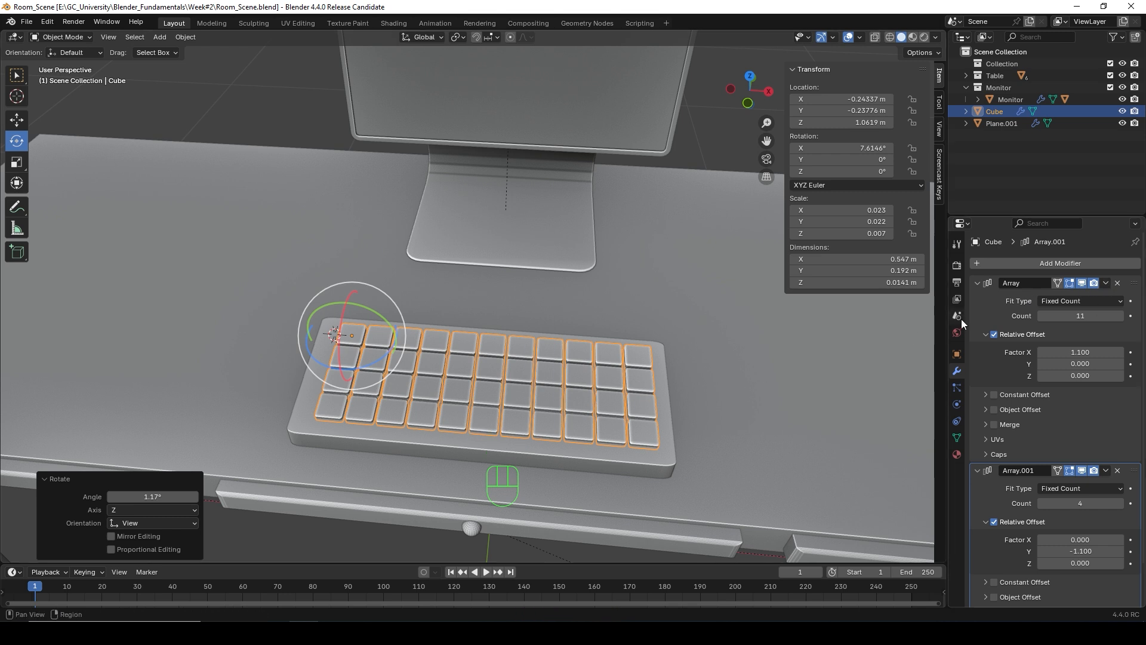
left_click(1105, 283)
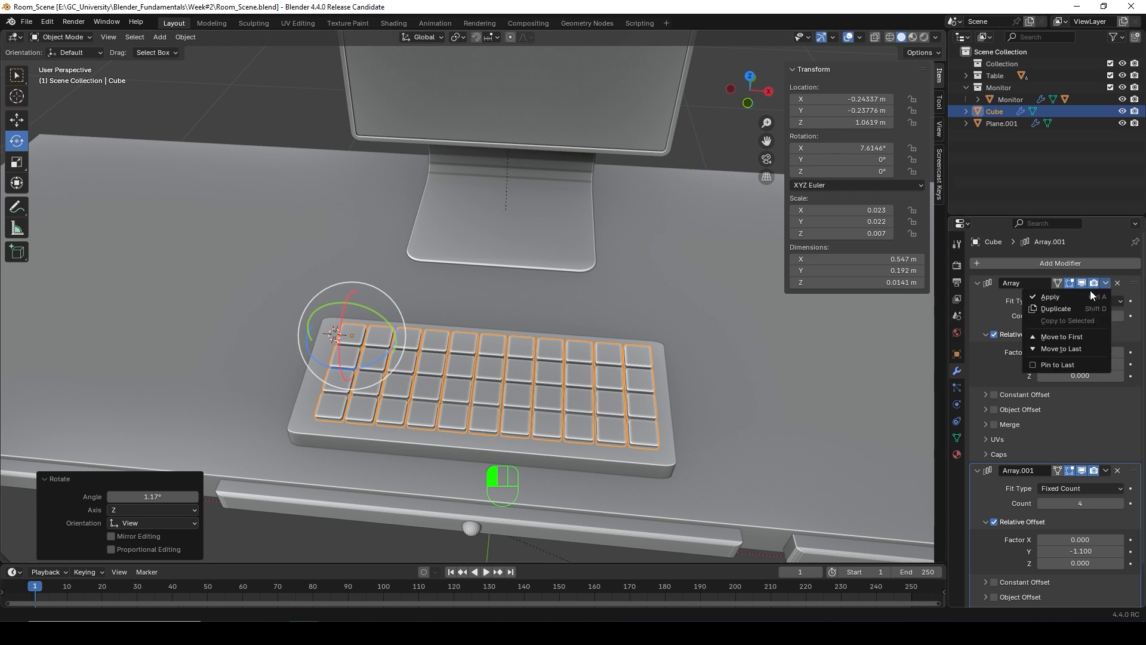
left_click(1037, 296)
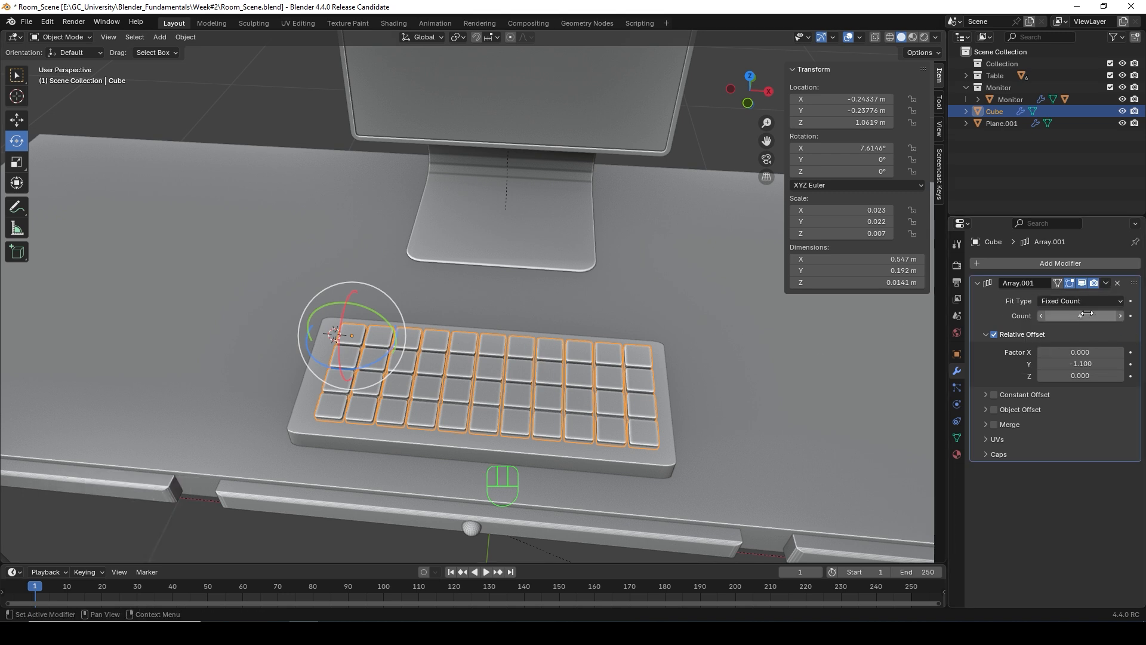
left_click(1106, 283)
left_click(1067, 298)
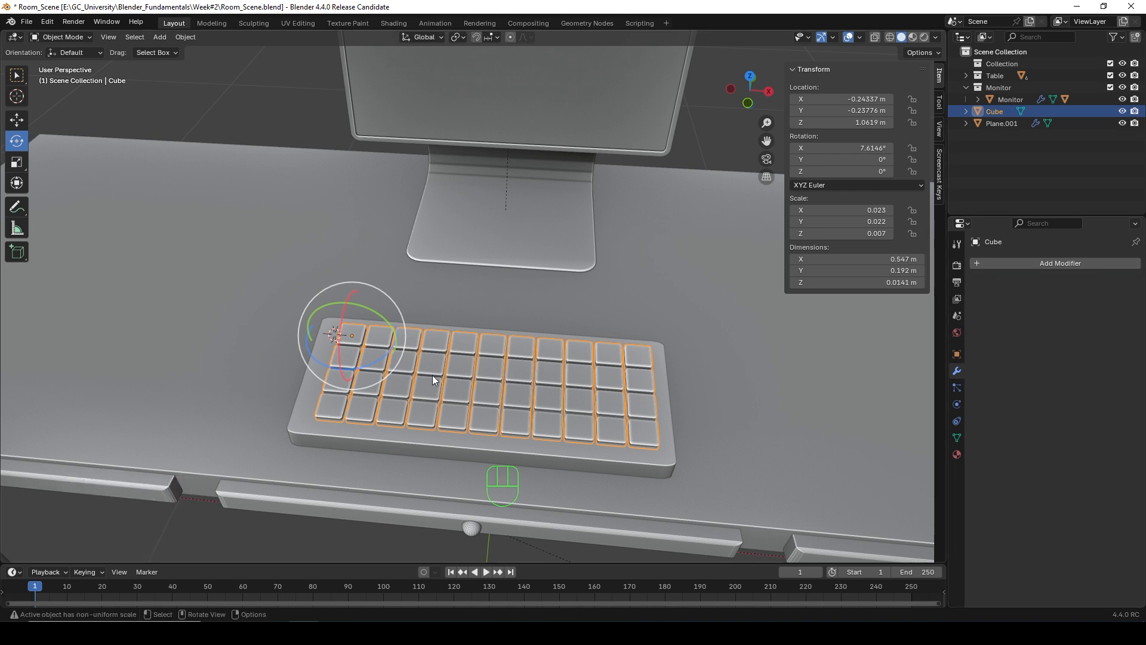
Step: Select the keycap grid and enter Edit Mode on its mesh, with the whole keyboard framed from above
left_click(208, 329)
left_click(430, 360)
middle_click_drag(401, 317, 464, 333)
key("Tab")
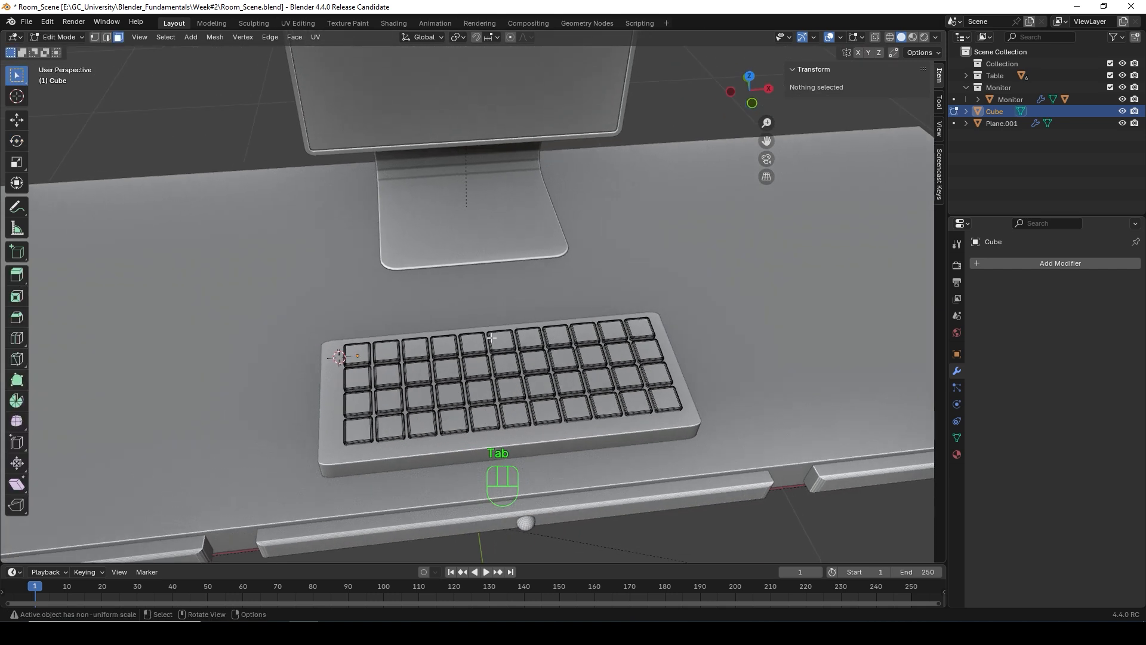
middle_click_drag(586, 374, 563, 249, "shift")
scroll(457, 321, "up", 6)
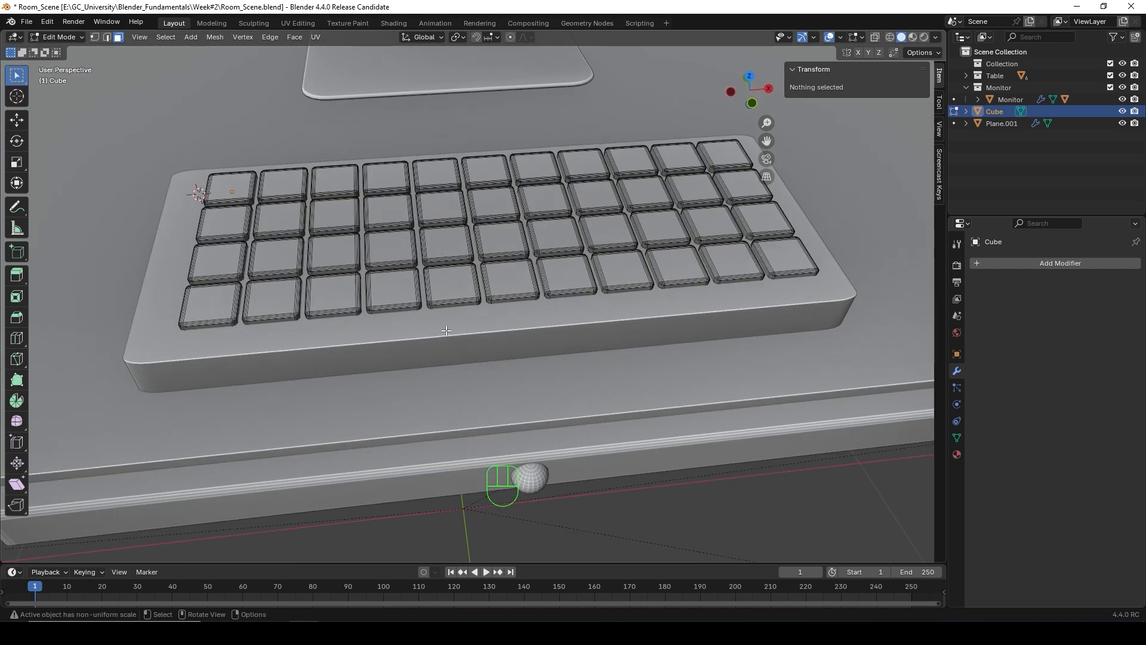
scroll(436, 337, "down", 6)
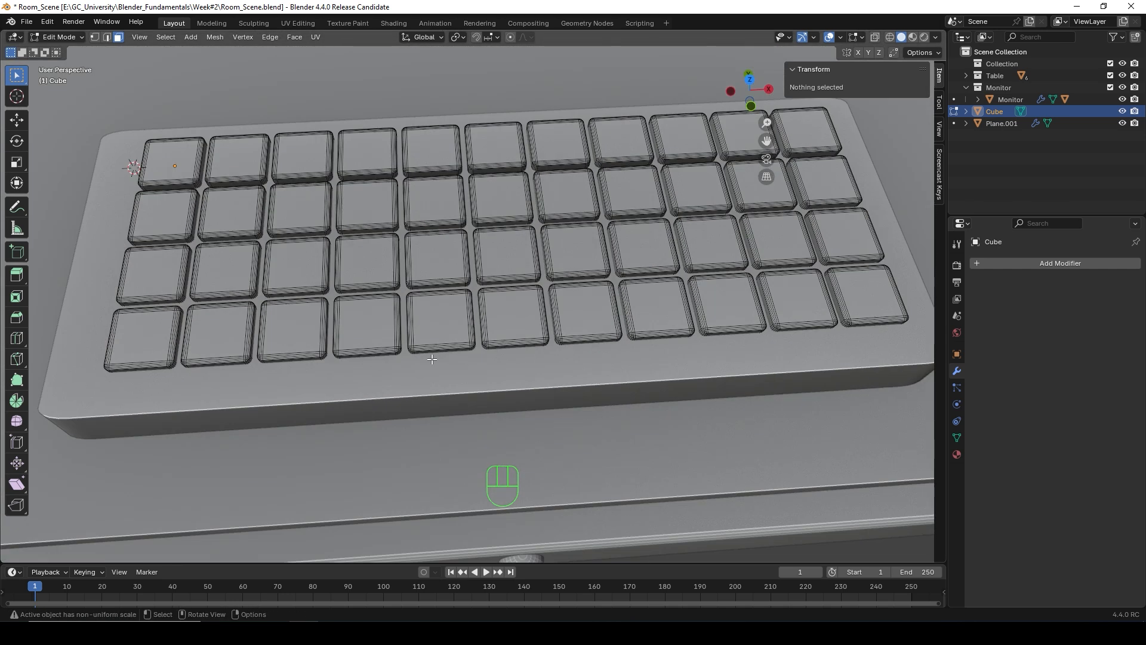
middle_click_drag(437, 337, 421, 370)
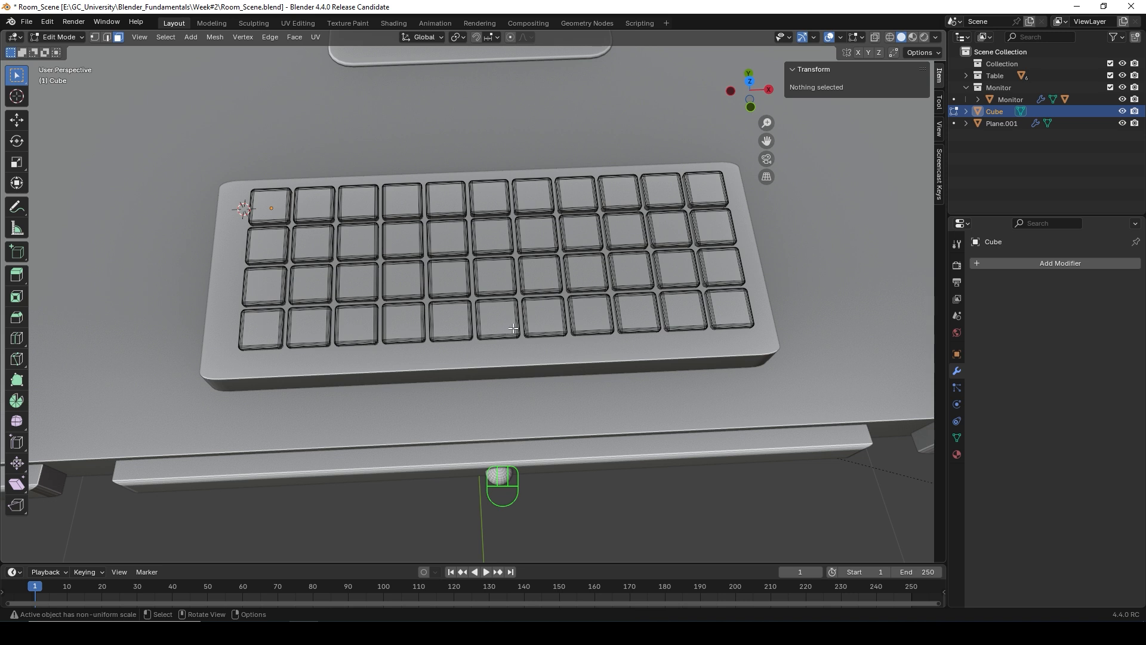
middle_click_drag(614, 329, 371, 327)
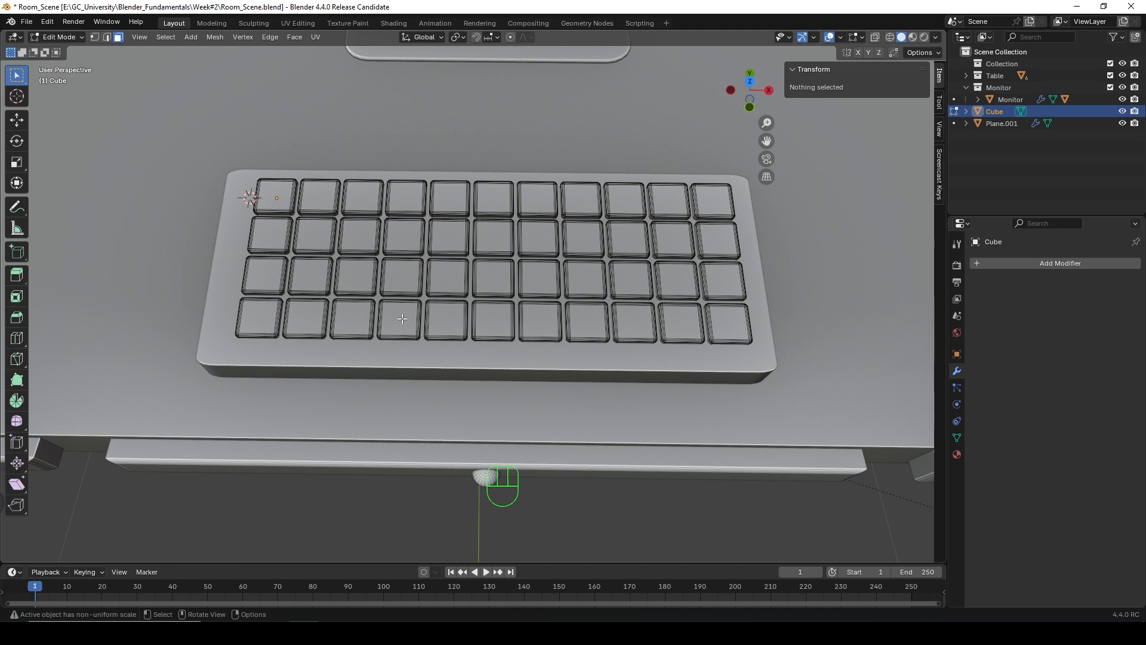
Step: Try to select the middle five keycaps of the front row and inspect up close which faces are selected
scroll(393, 353, "up", 3)
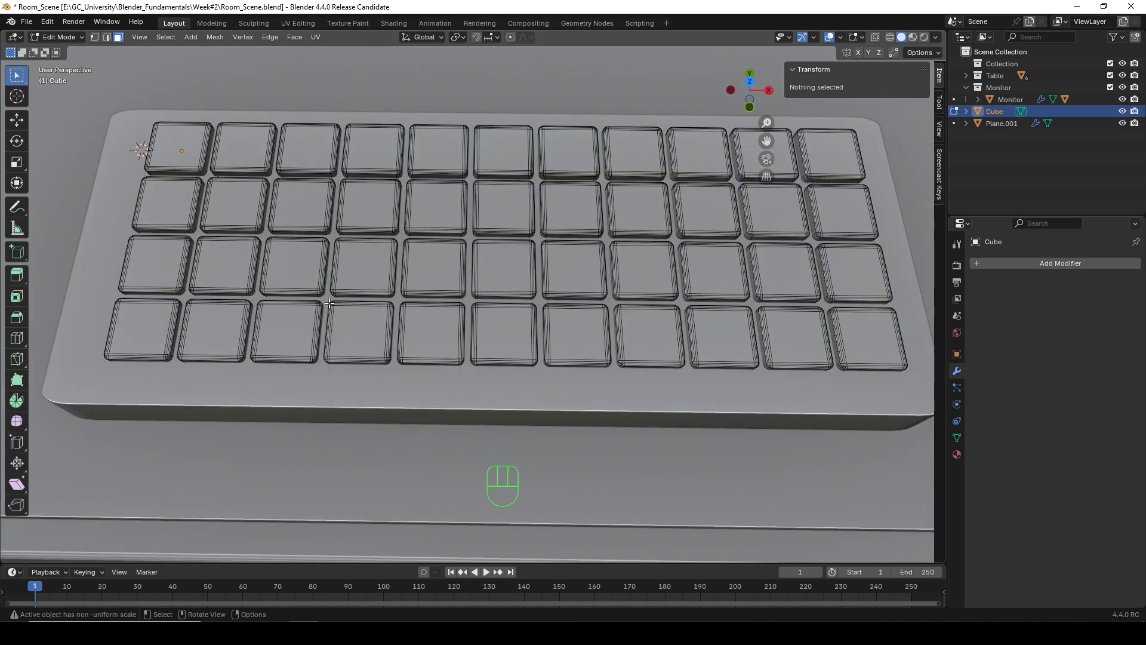
left_click_drag(327, 303, 682, 394)
middle_click_drag(583, 389, 553, 333)
scroll(553, 333, "up", 4)
middle_click_drag(635, 254, 603, 321)
scroll(603, 321, "up", 5)
scroll(651, 316, "down", 5)
scroll(479, 265, "up", 3)
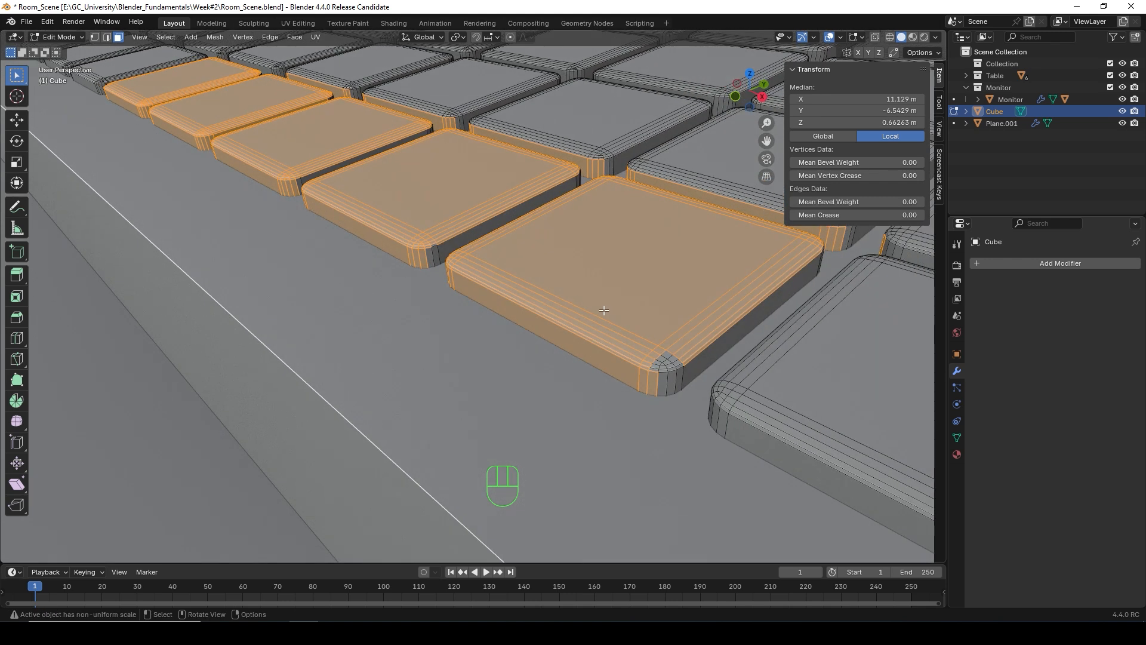
scroll(437, 264, "down", 6)
middle_click_drag(478, 287, 528, 329)
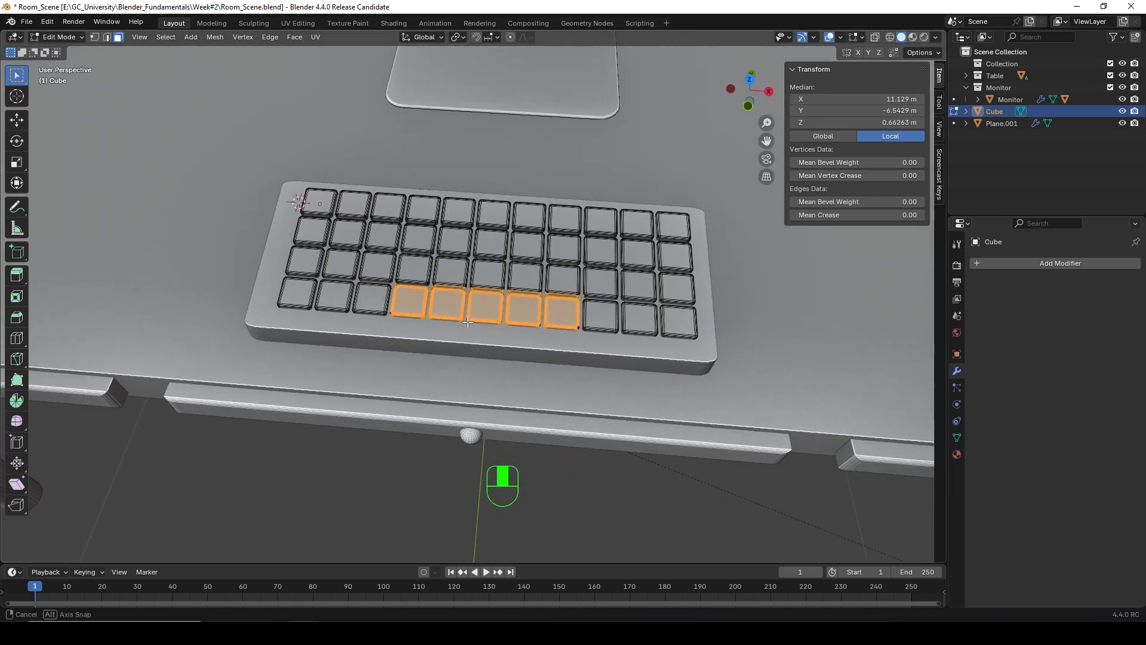
scroll(528, 329, "up", 2)
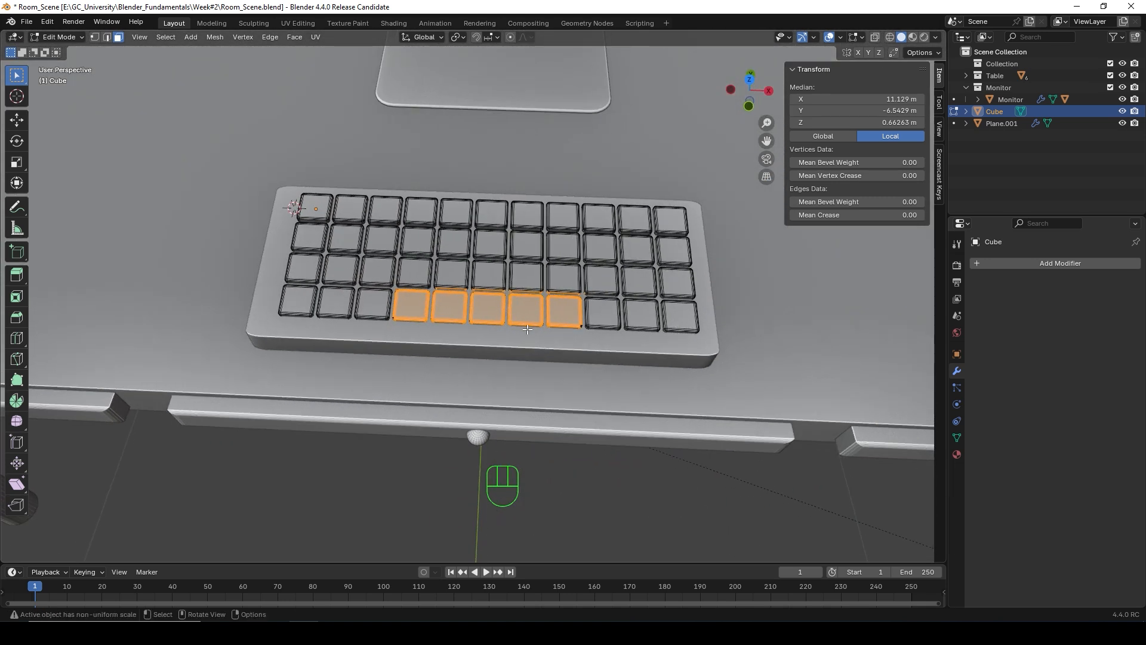
Step: Turn on X-ray and try to select the same five front-row keycaps through the mesh in perspective view
left_click(876, 38)
scroll(537, 360, "up", 3)
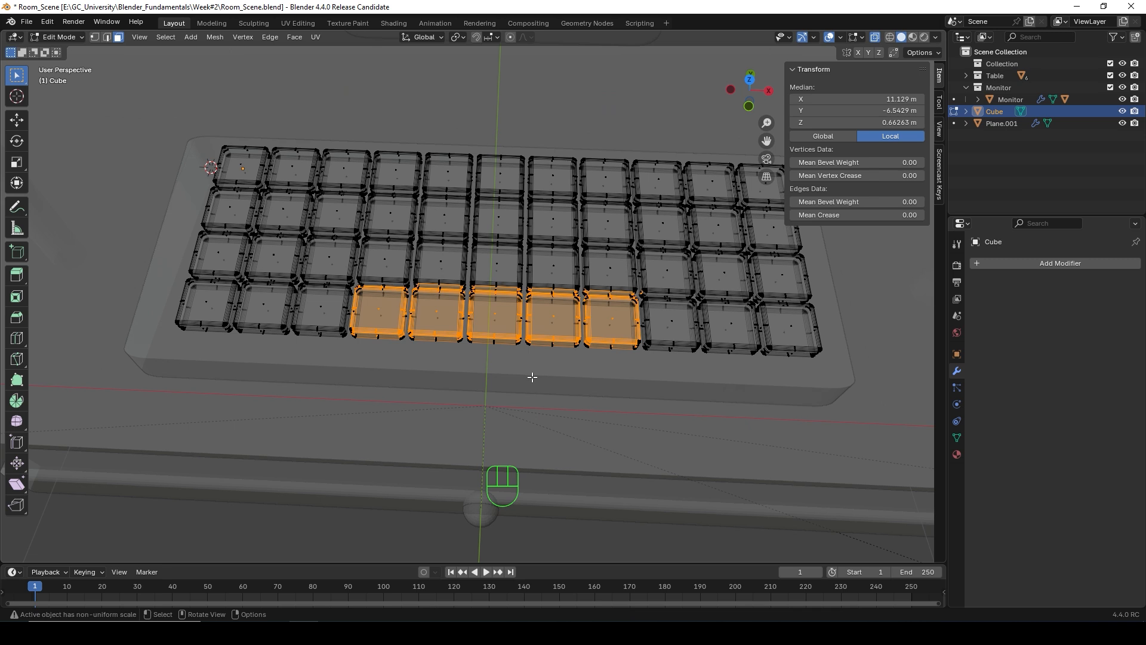
left_click(532, 361)
middle_click_drag(532, 360, 530, 363)
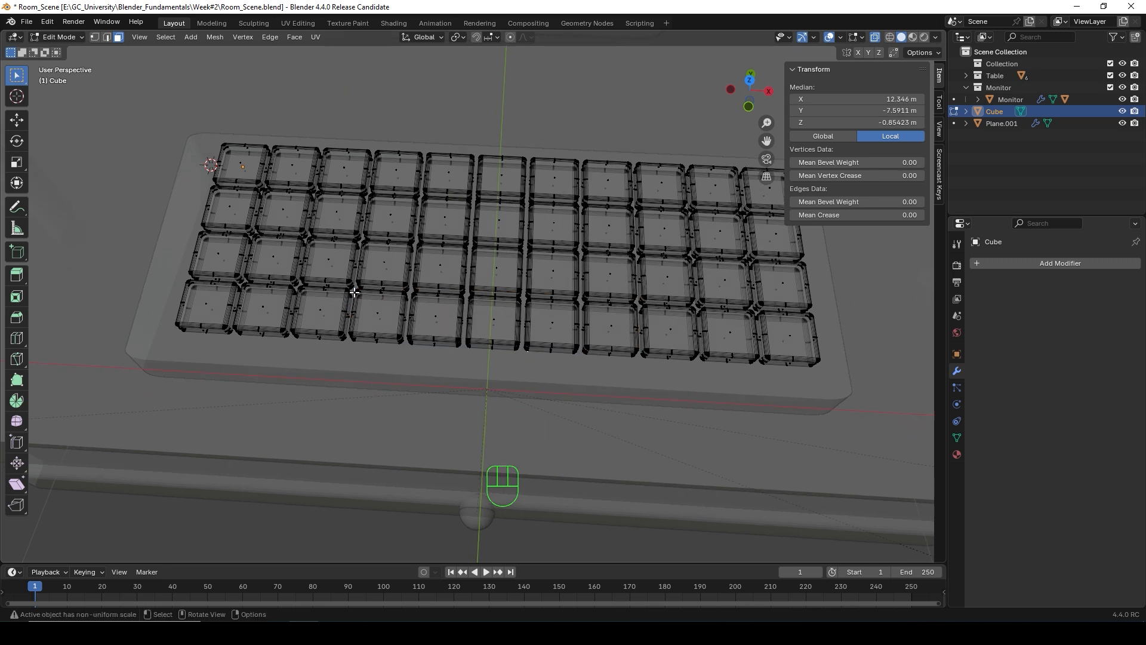
left_click_drag(354, 289, 630, 381)
left_click(542, 370)
left_click(629, 371)
Step: In top orthographic view, select the fourth through eighth keycaps of the front row and delete their faces
key("KP_3")
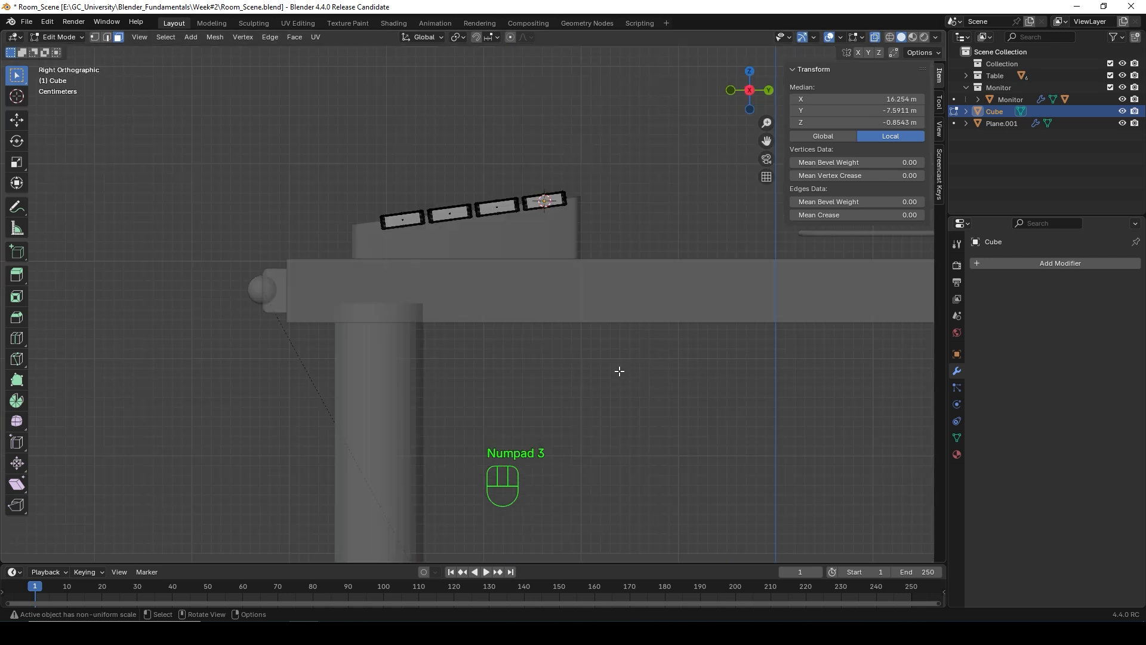
key("KP_7")
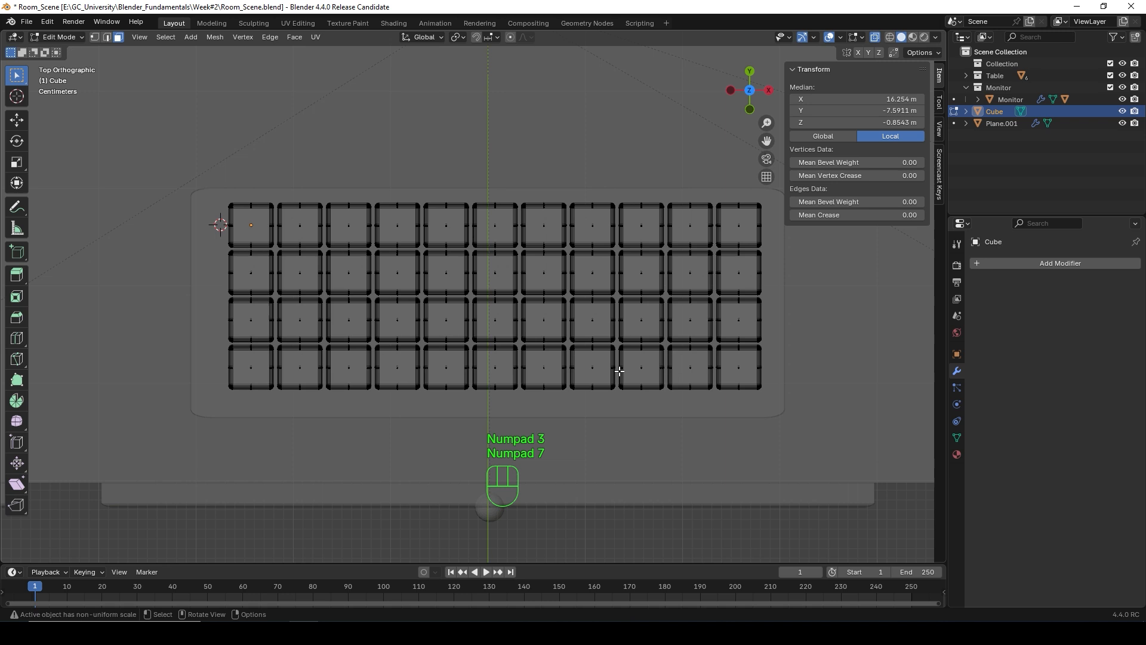
scroll(563, 389, "up", 5)
scroll(521, 418, "down", 4)
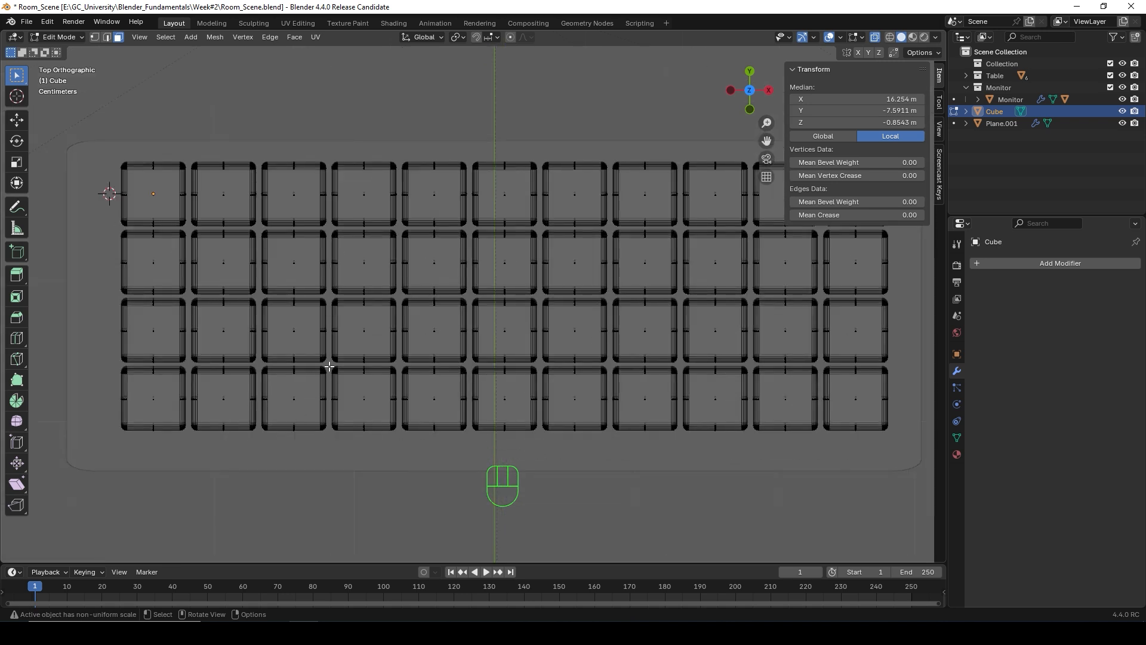
left_click_drag(329, 365, 679, 448)
key("x")
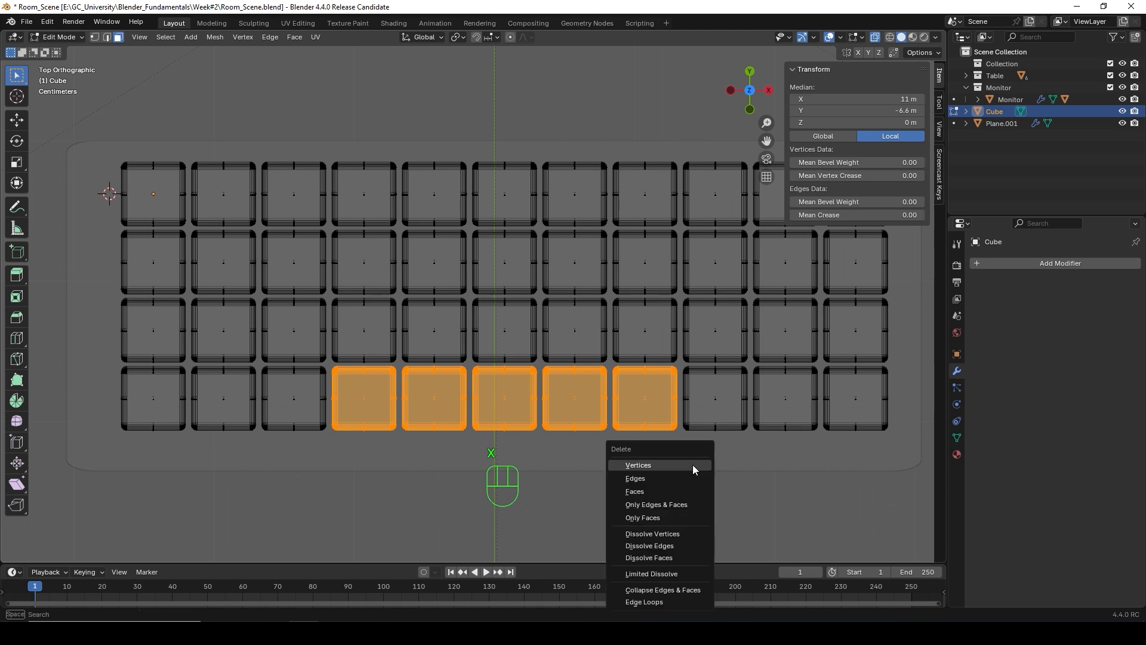
left_click(640, 489)
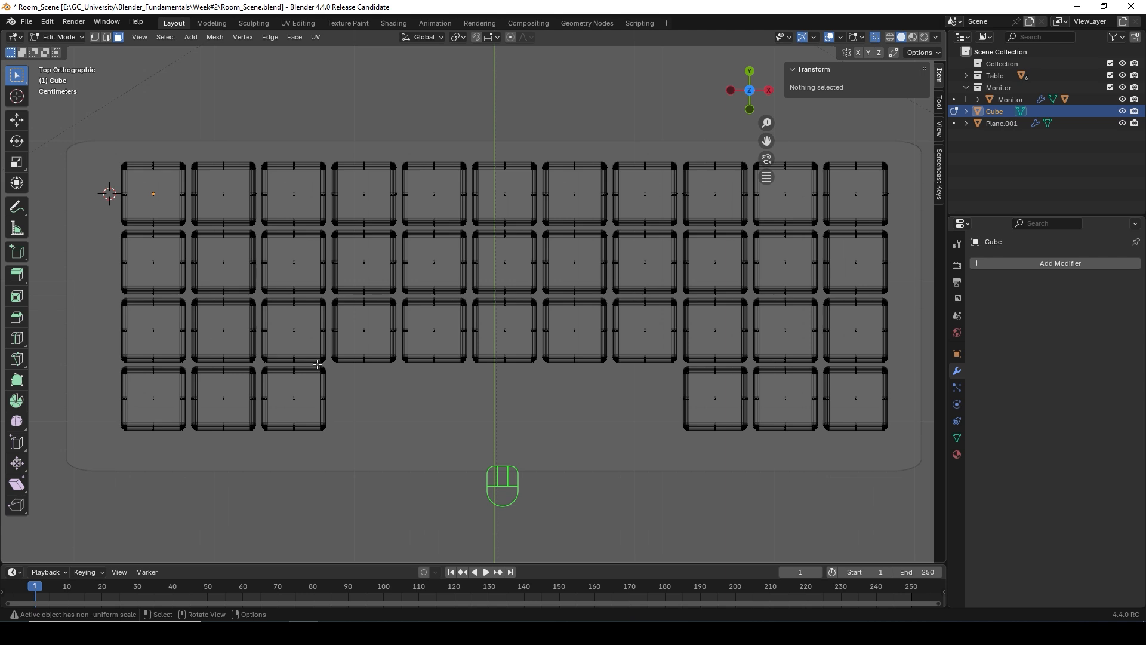
Step: Select the right side of the front row's third keycap and move it 0.2509 m along X to form the spacebar
left_click_drag(317, 365, 355, 454)
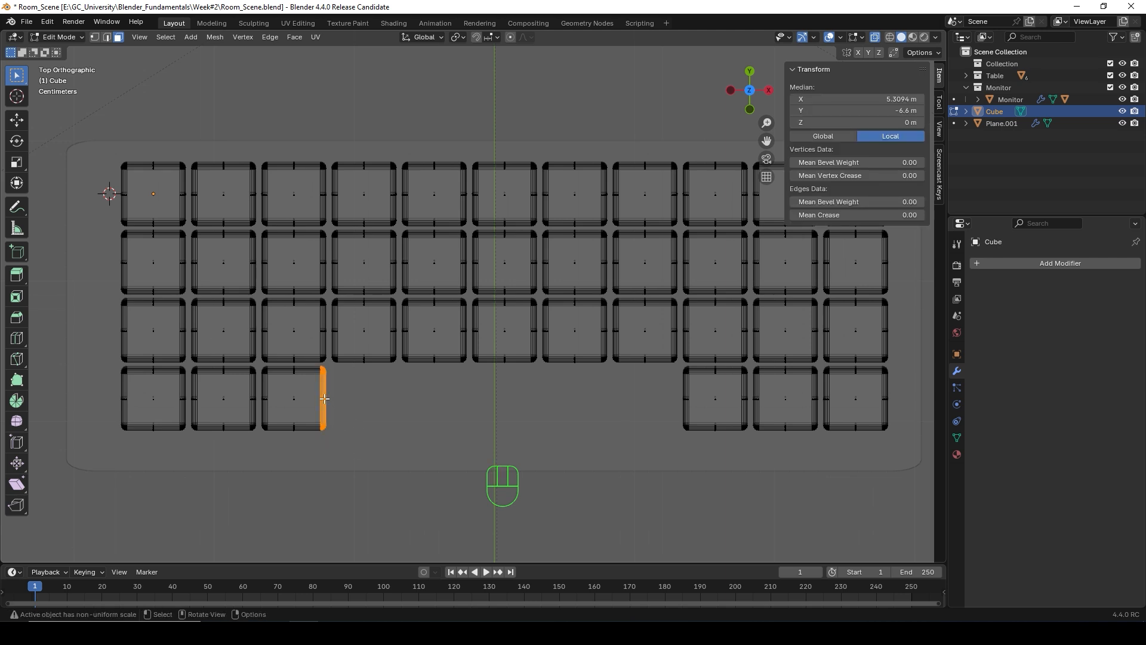
key("g")
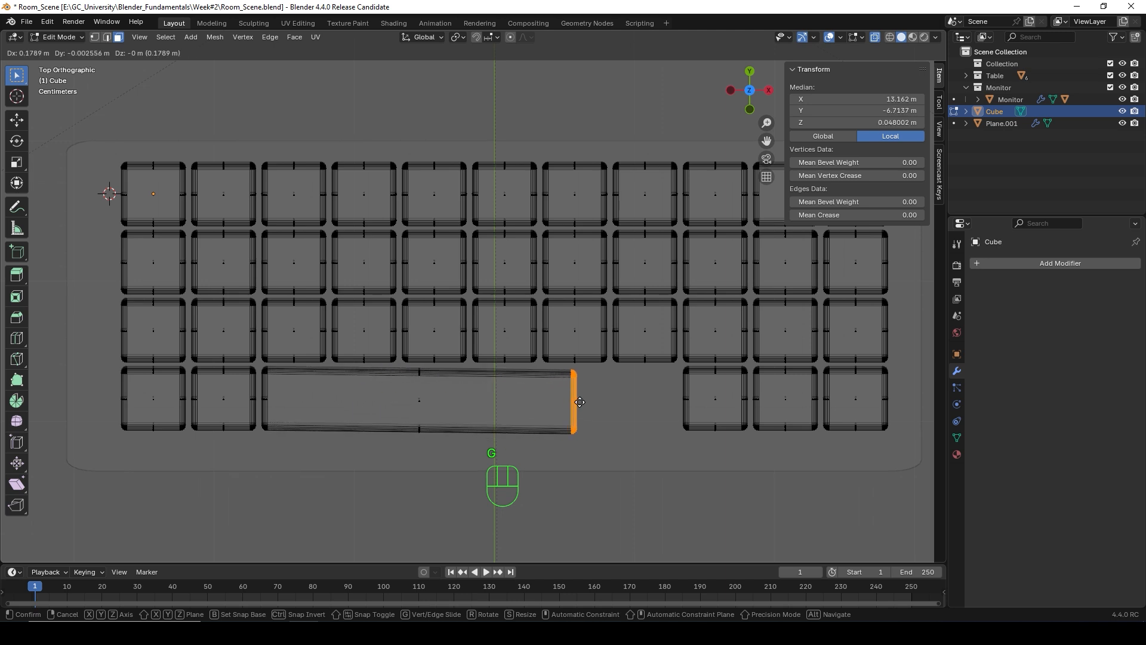
key("x")
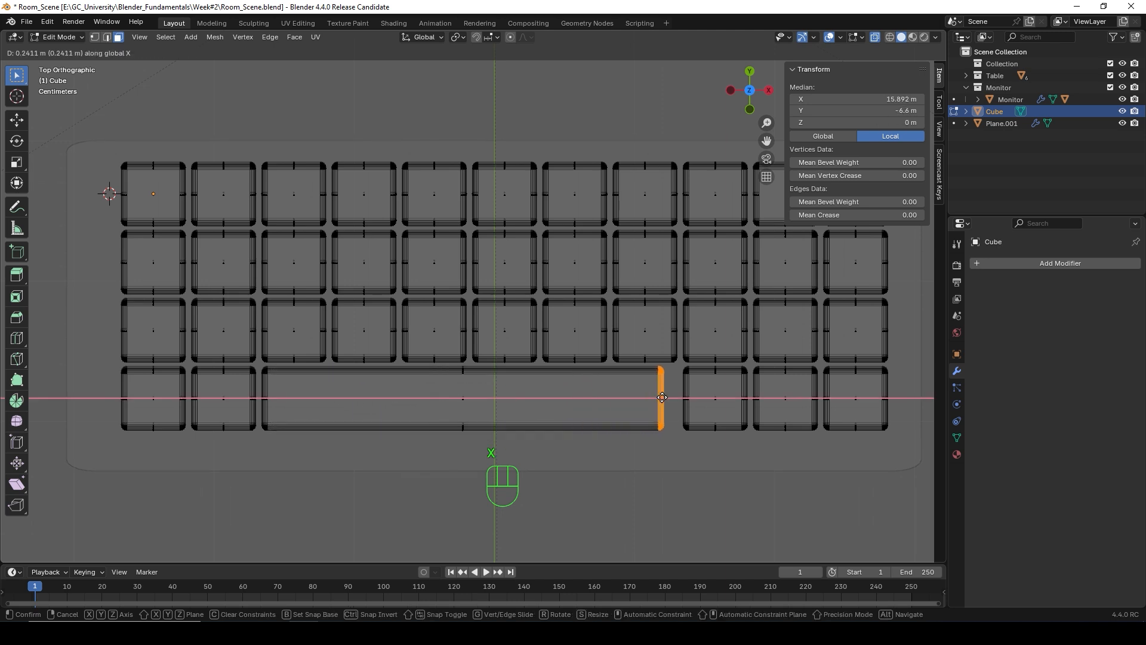
left_click(663, 397)
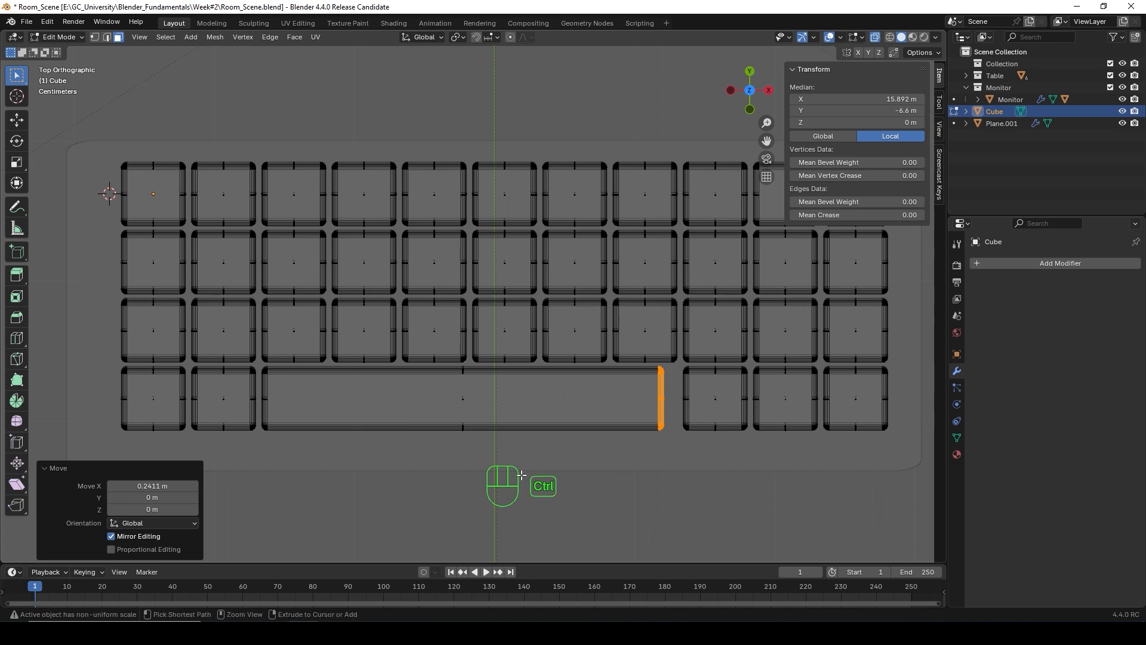
key("ctrl+z")
key("g")
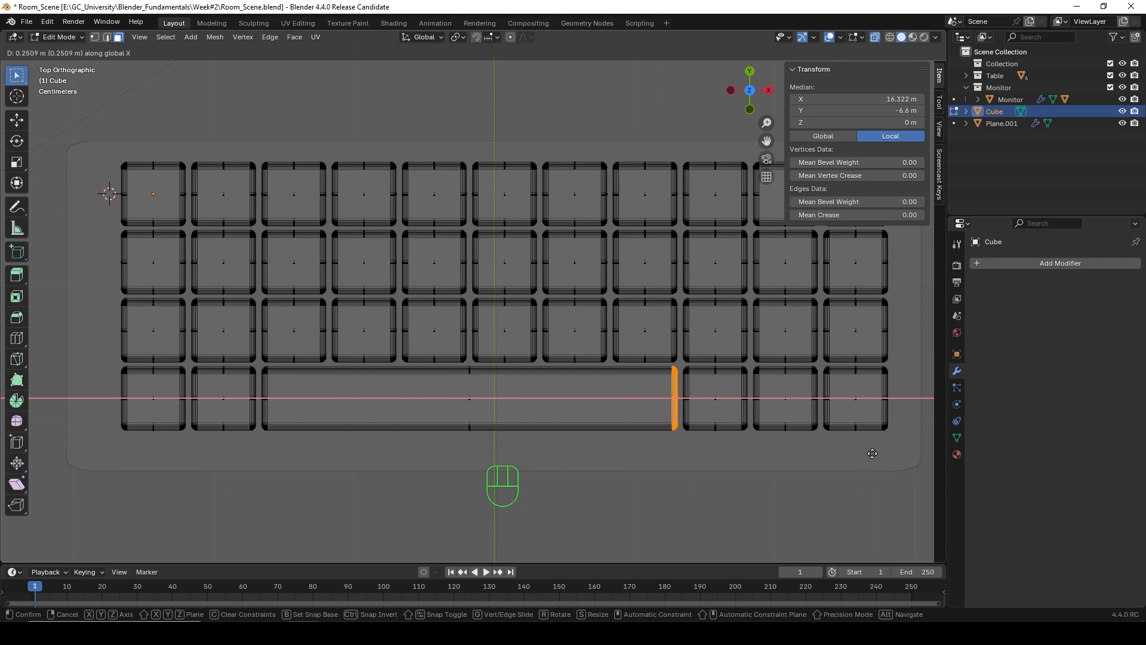
left_click(872, 453)
Step: Select the rightmost keycap of the back row and delete its faces
scroll(452, 468, "down", 1)
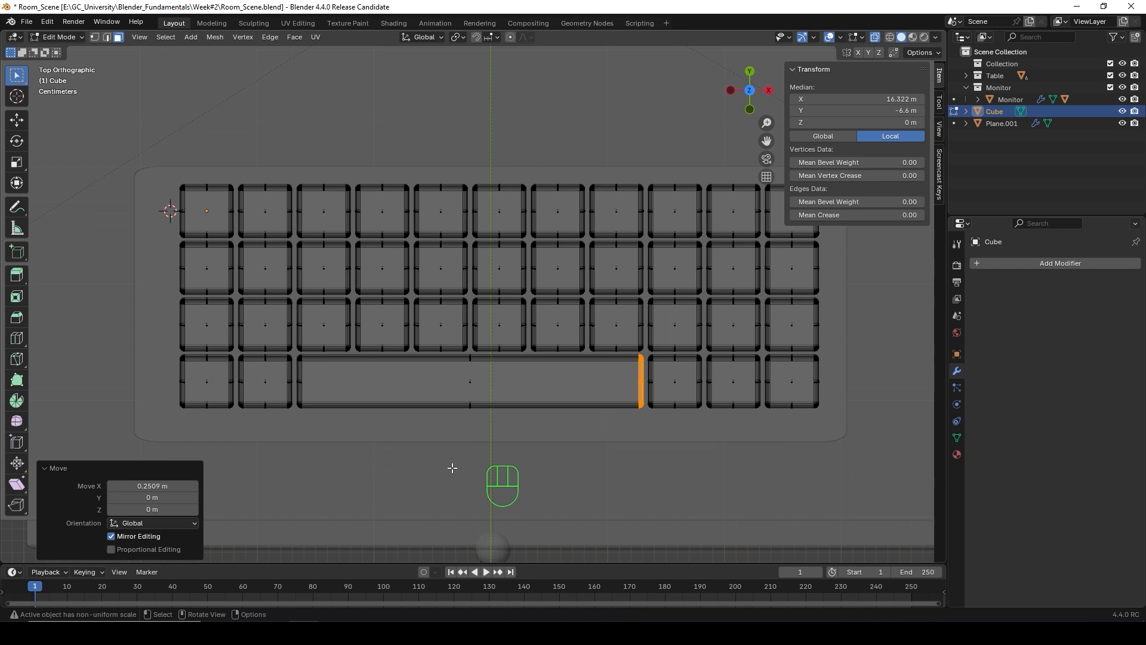
scroll(551, 423, "down", 2)
scroll(663, 287, "up", 2)
middle_click_drag(709, 206, 619, 234, "shift")
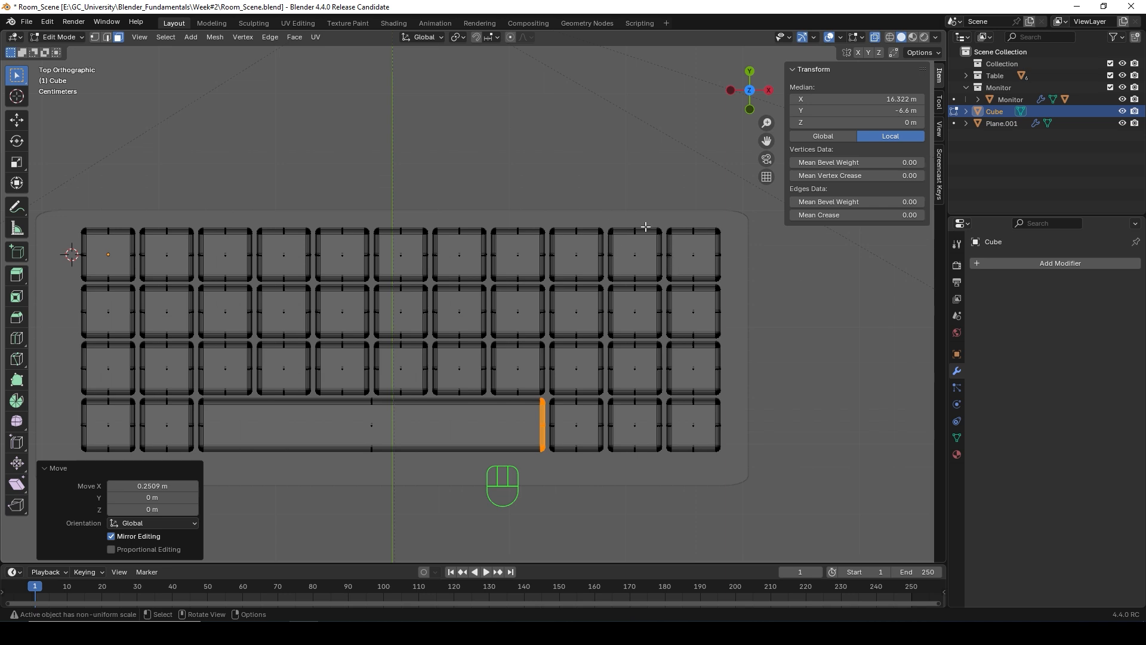
left_click_drag(668, 224, 729, 279)
left_click(724, 231)
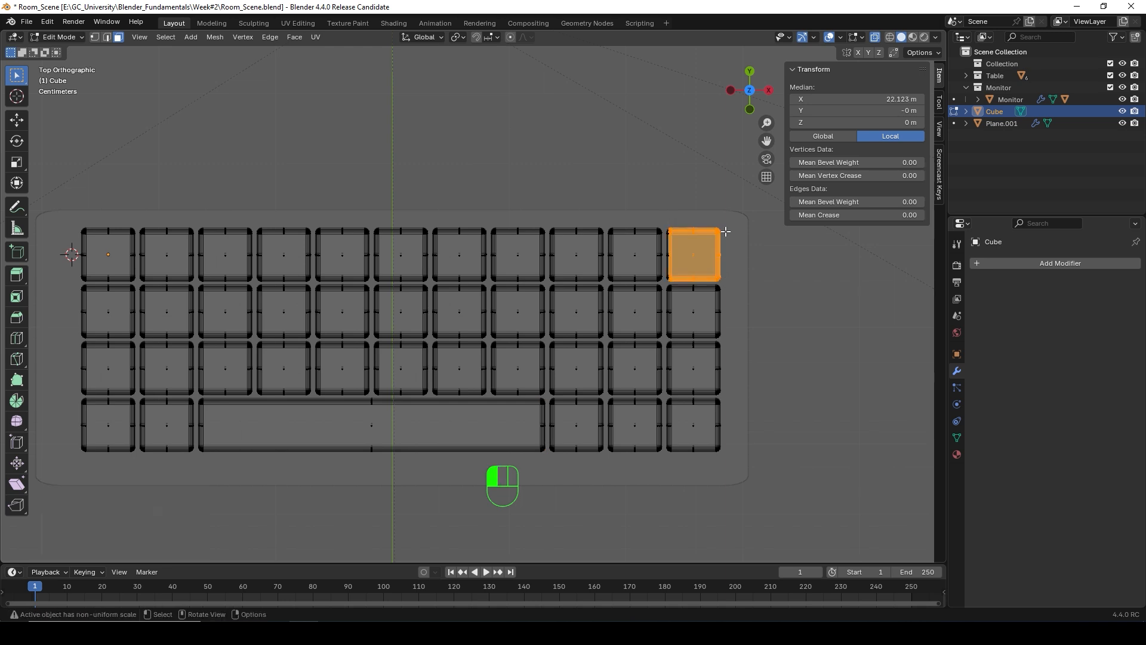
scroll(738, 258, "up", 2)
scroll(742, 264, "down", 1)
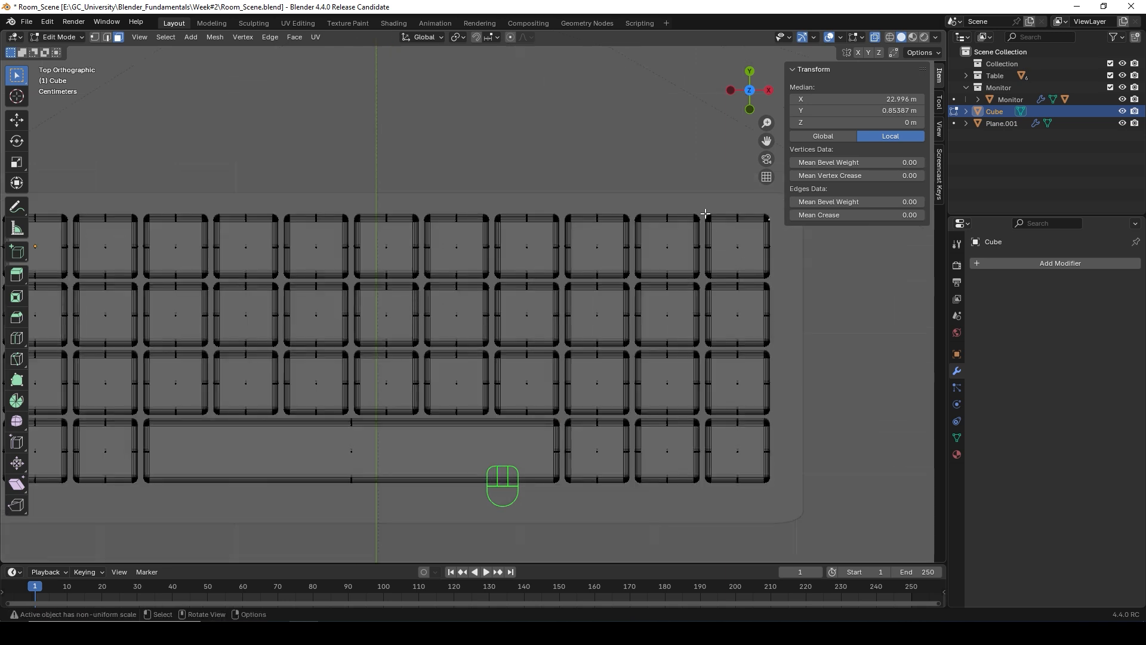
left_click_drag(702, 205, 775, 278)
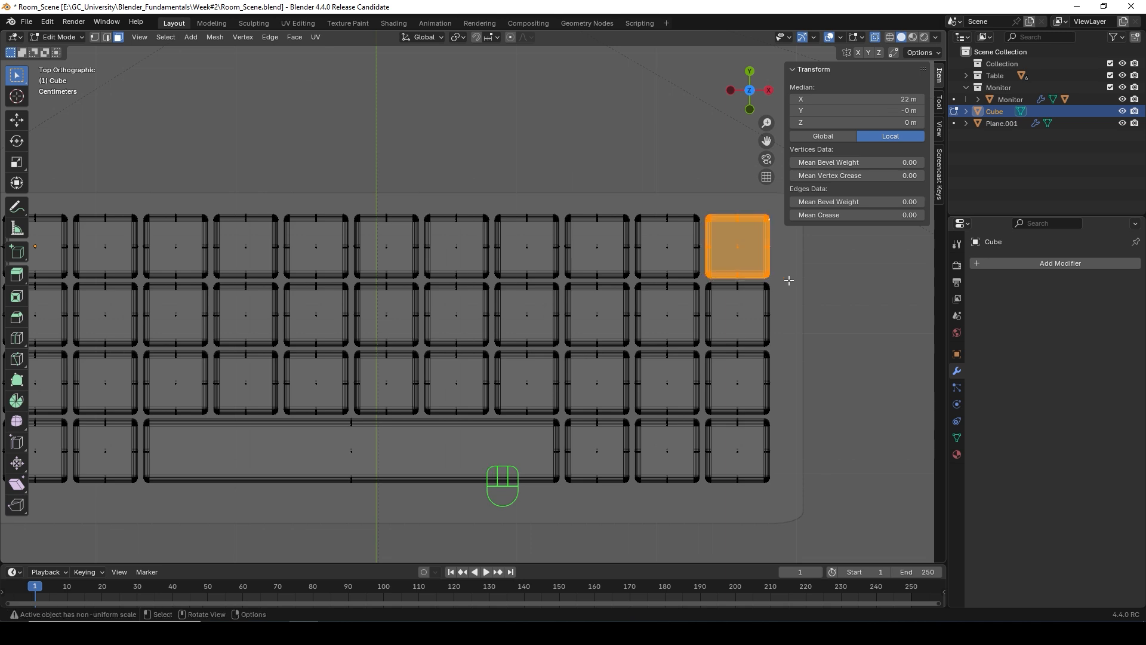
key("Delete")
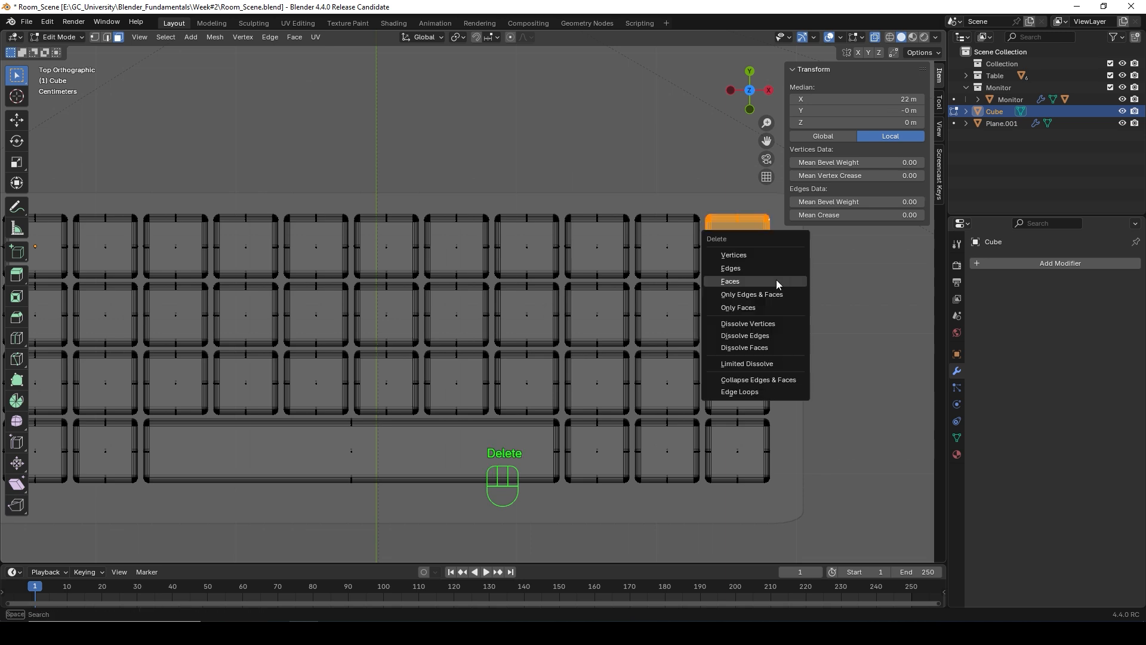
left_click(777, 283)
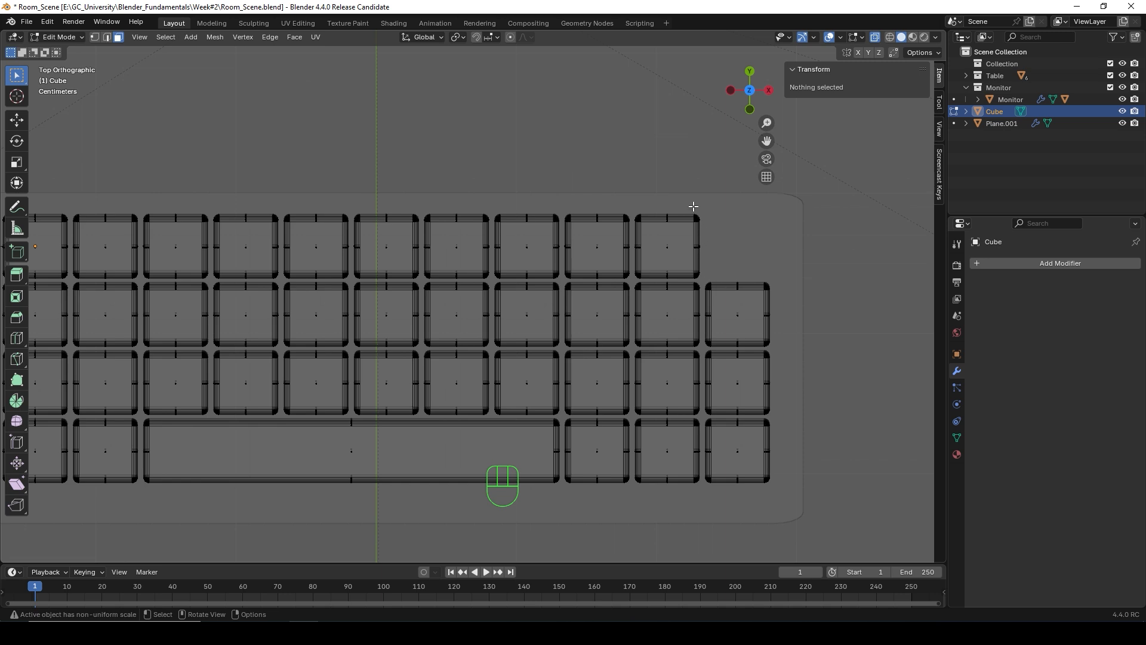
Step: Widen the back row's last remaining keycap by moving its right side about 0.051 m along X into the gap
left_click_drag(693, 206, 712, 278)
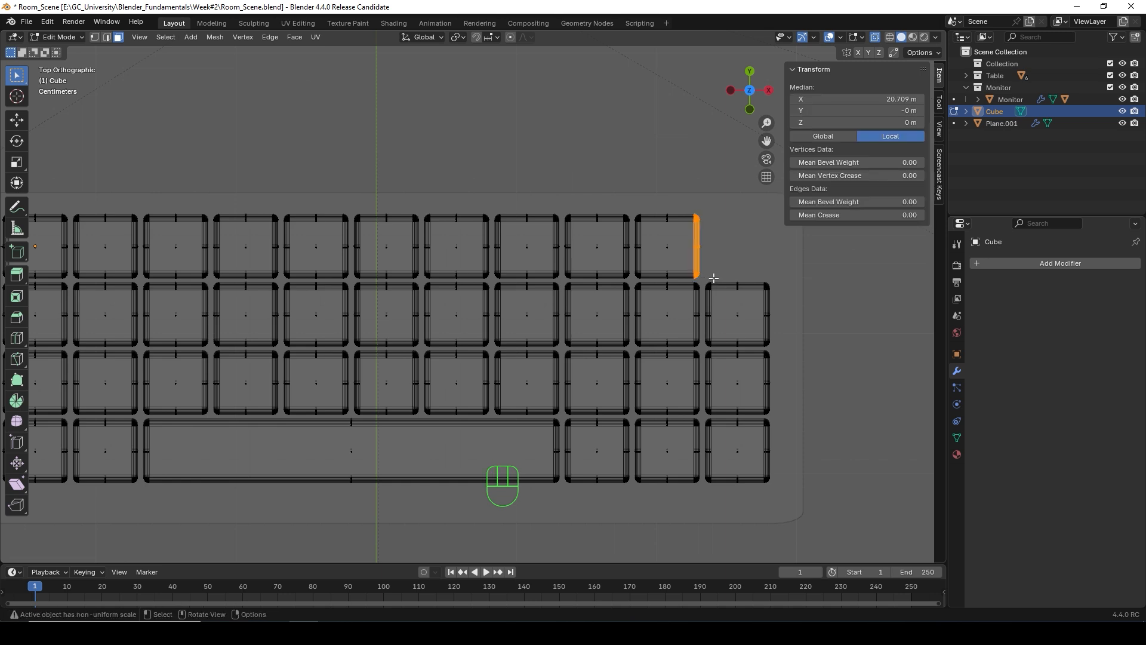
key("g")
key("x")
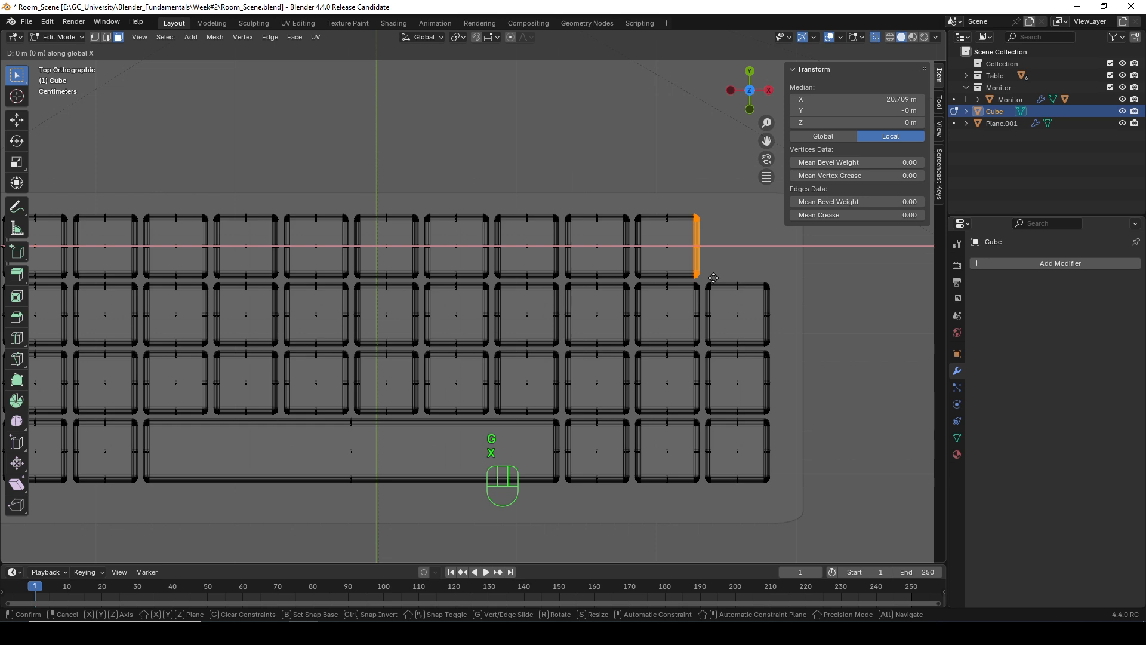
left_click(785, 276)
scroll(432, 416, "down", 2)
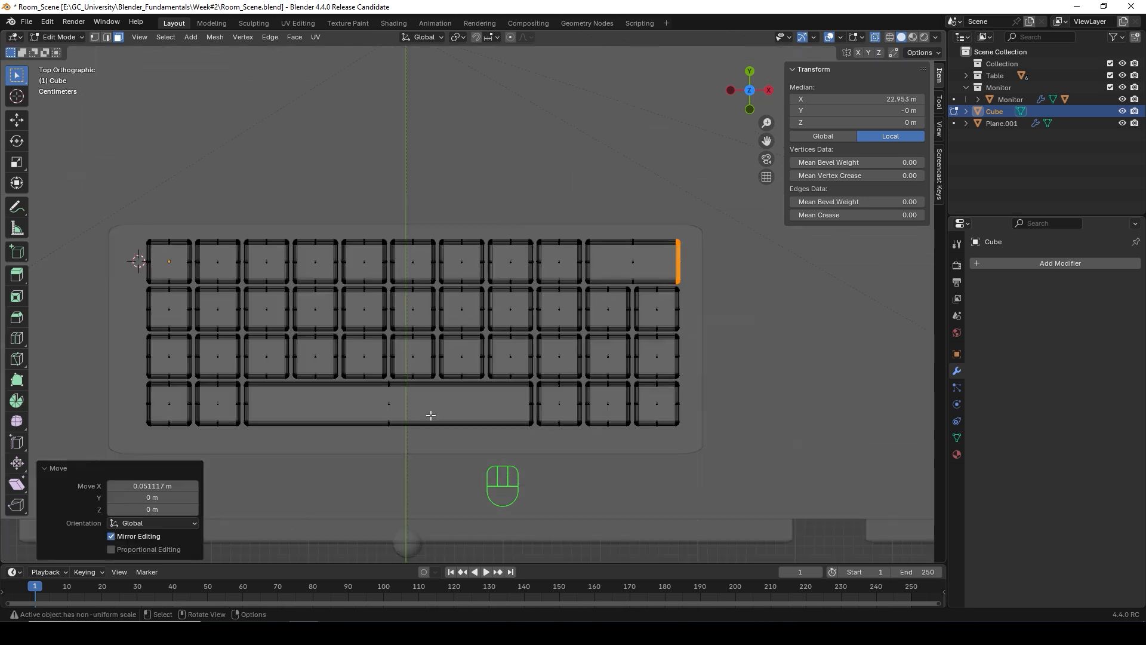
Step: Select the second keycap from the left in the third row and delete its faces
middle_click_drag(304, 371, 456, 371, "shift")
scroll(360, 374, "up", 3)
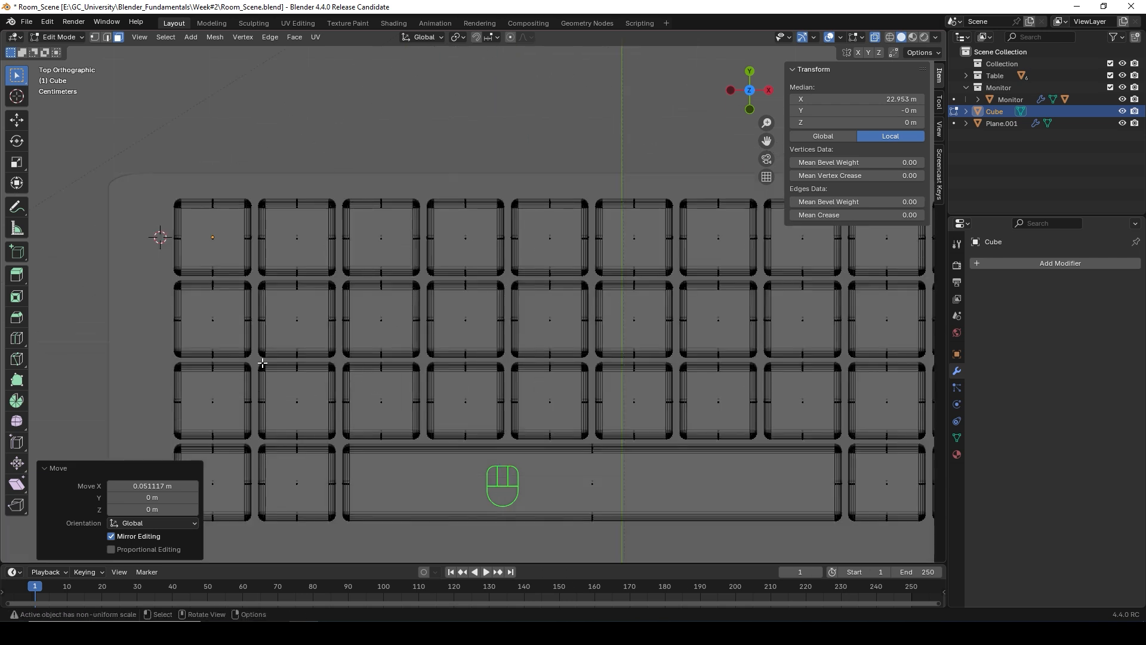
left_click_drag(258, 360, 337, 440)
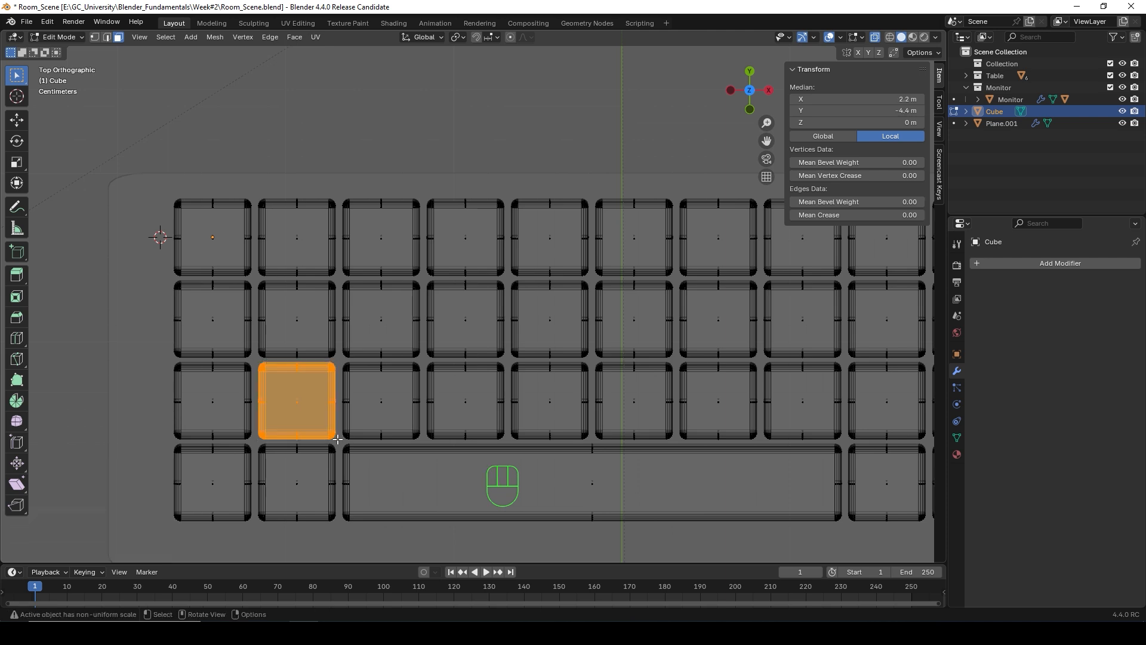
key("x")
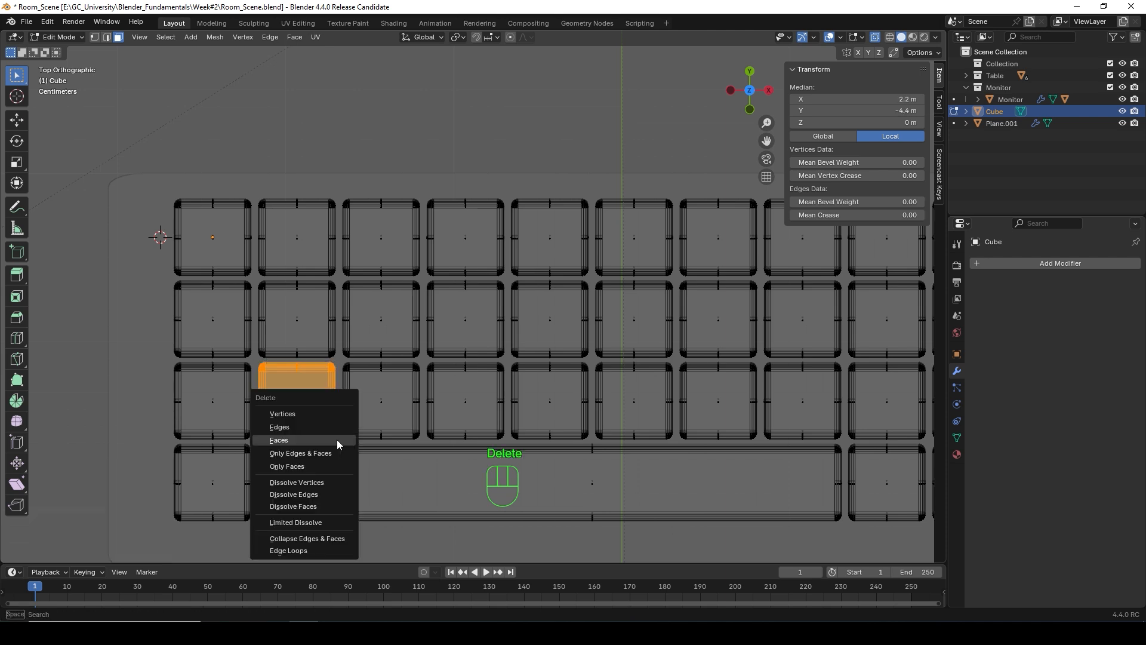
left_click(279, 444)
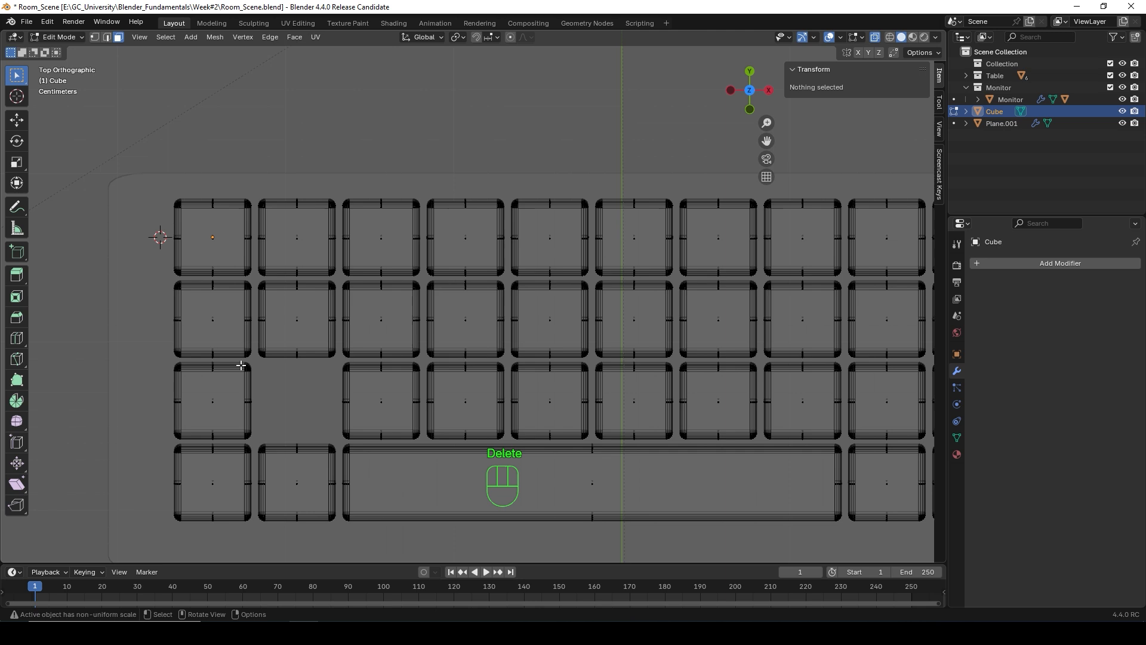
Step: Widen the third row's first keycap by moving its right side about 0.051 m along X into the gap
left_click_drag(240, 361, 272, 440)
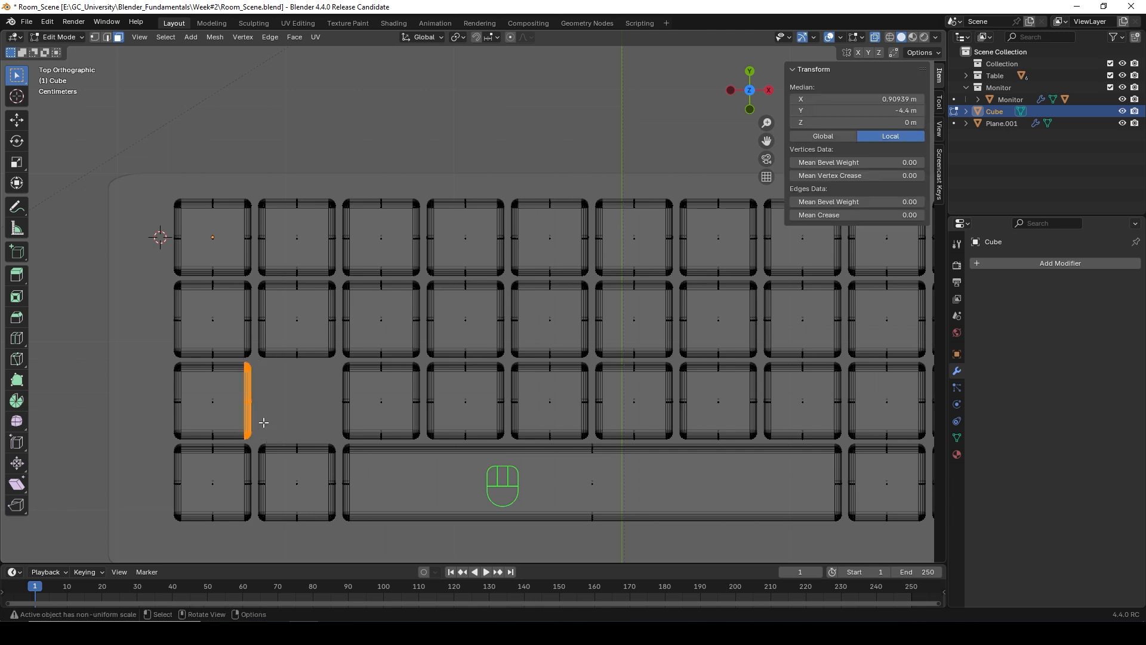
key("g")
key("x")
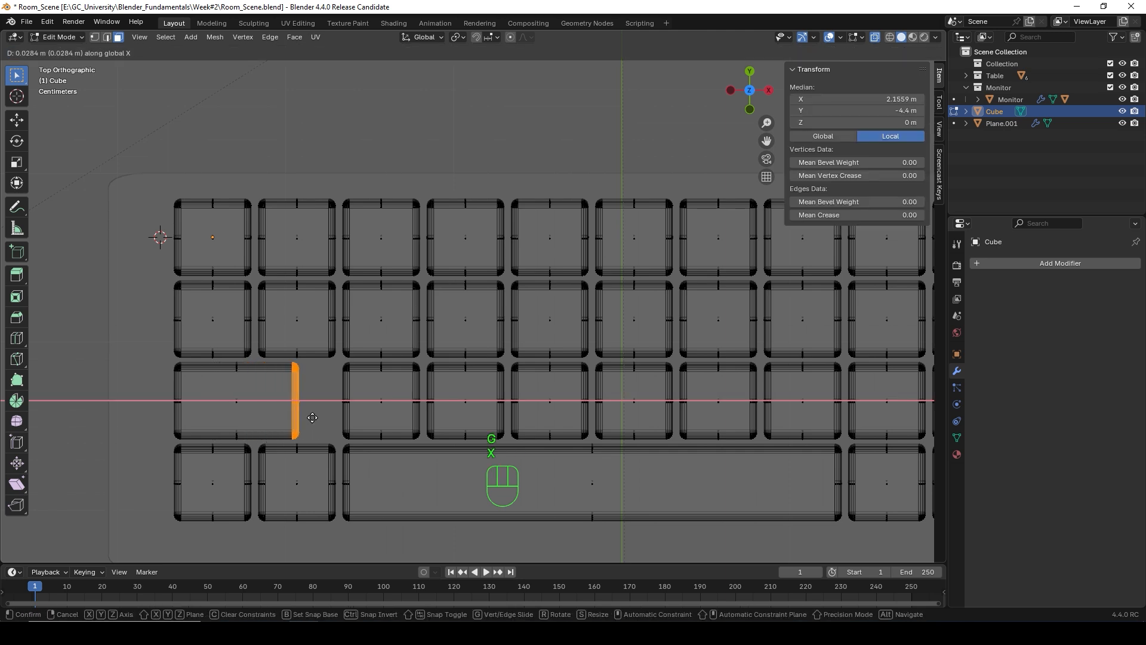
left_click(349, 416)
Step: Turn off X-ray and view the whole keyboard with its widened keys in perspective
scroll(266, 386, "down", 4)
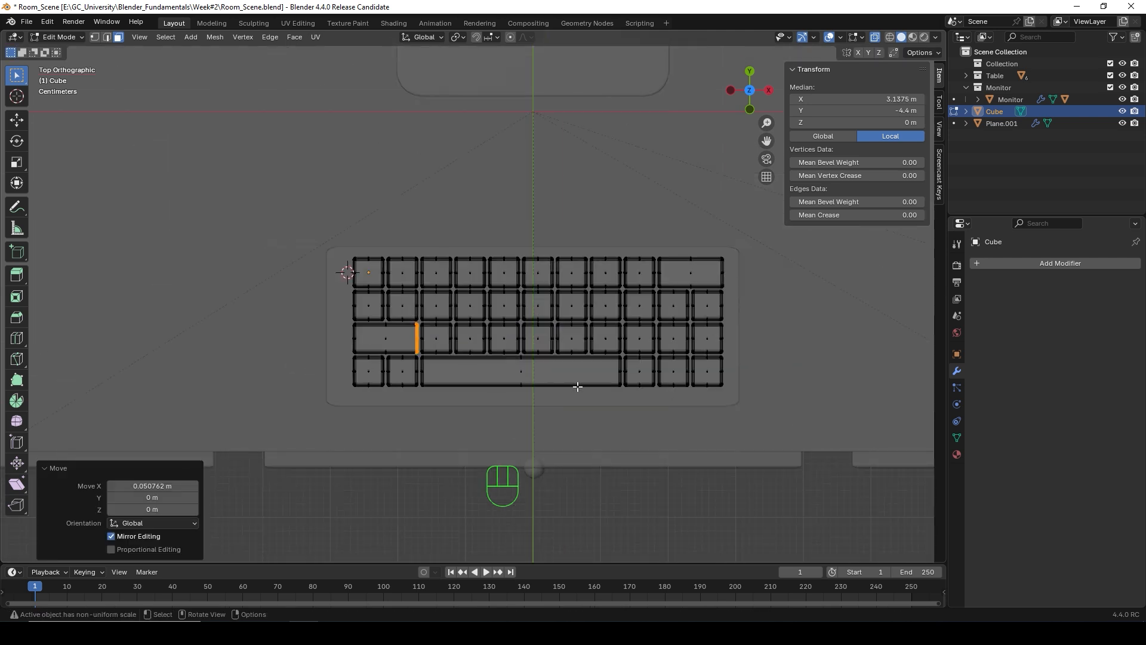
mouse_move(578, 386)
middle_mouse_down()
mouse_move(567, 386)
mouse_move(574, 373)
middle_mouse_up()
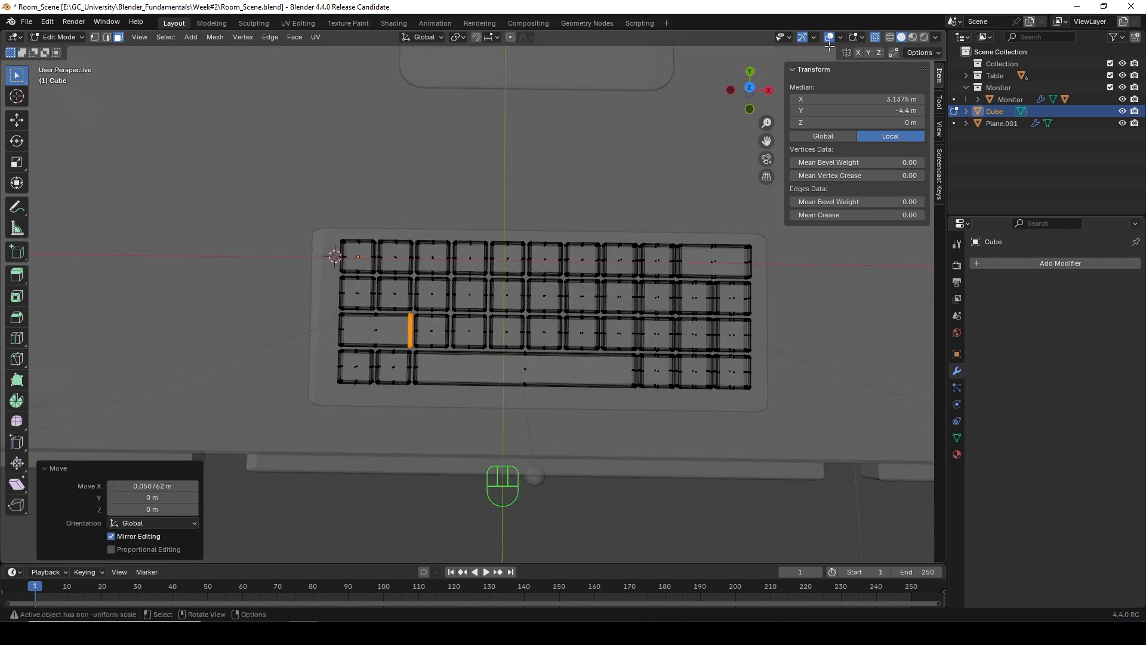
left_click(876, 37)
middle_click_drag(599, 256, 587, 196)
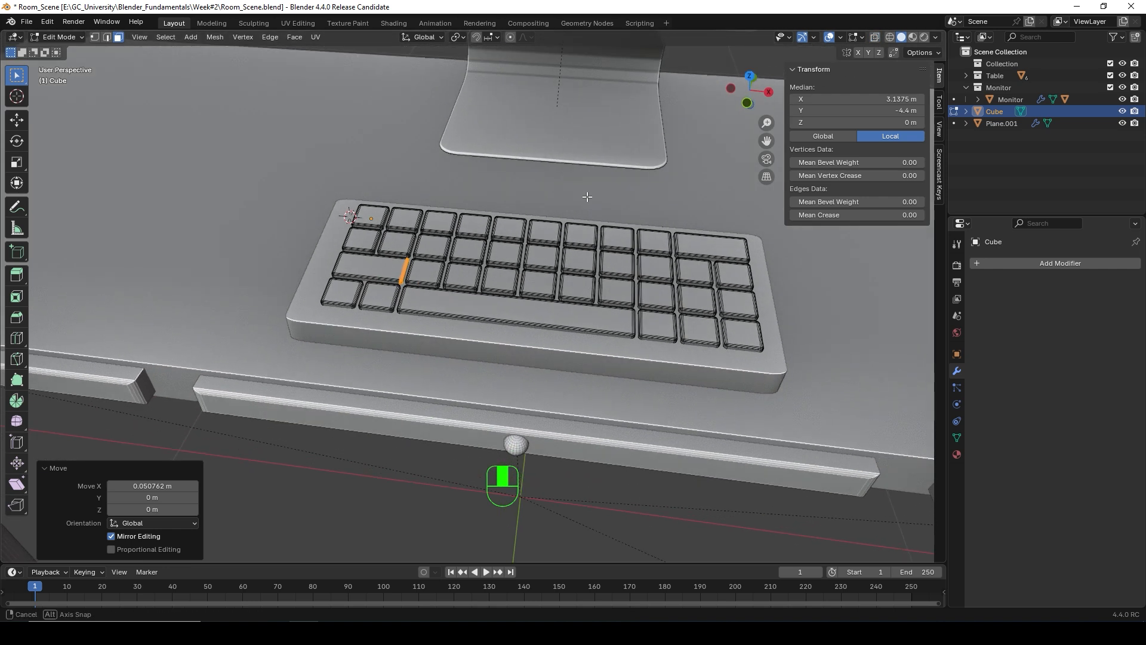
Step: Return to Object Mode, apply Shade Smooth to the keycaps object and try Shade Auto Smooth on it
key("Tab")
left_click(172, 279)
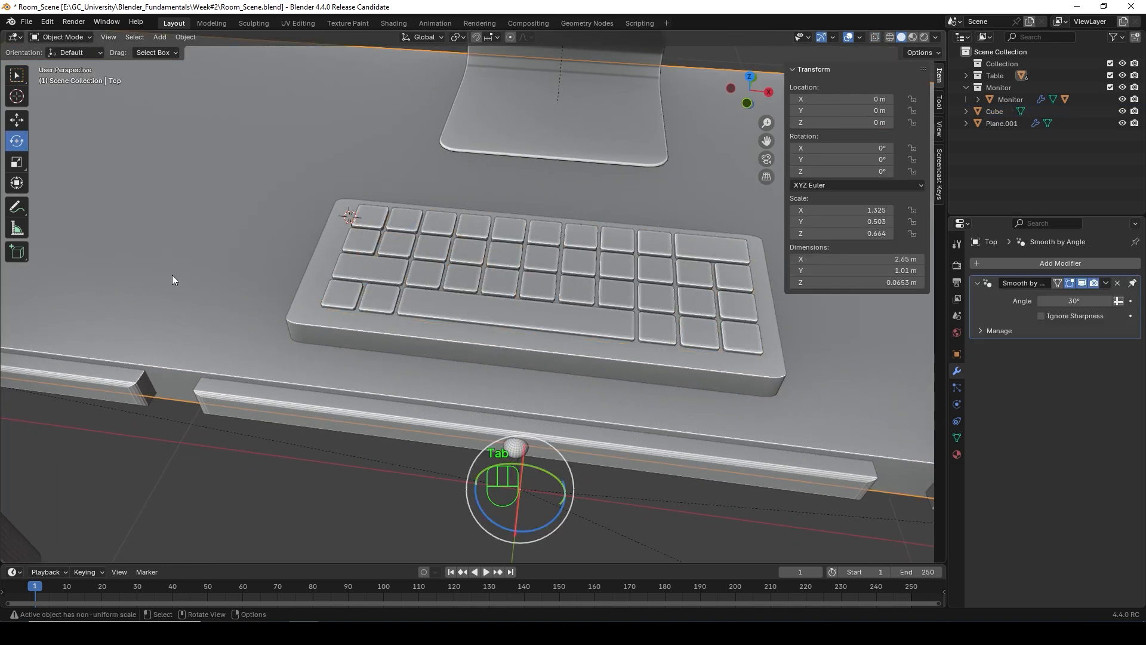
left_click(551, 323)
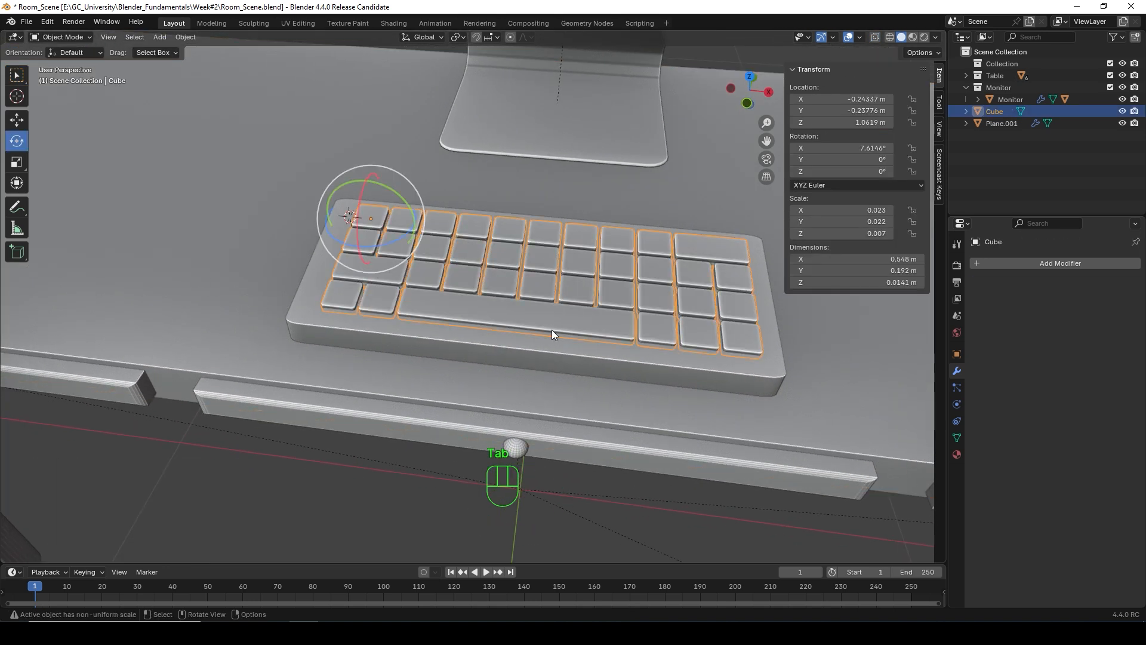
left_click(599, 350)
left_click(666, 337)
right_click(608, 327)
left_click(527, 318)
right_click(553, 318)
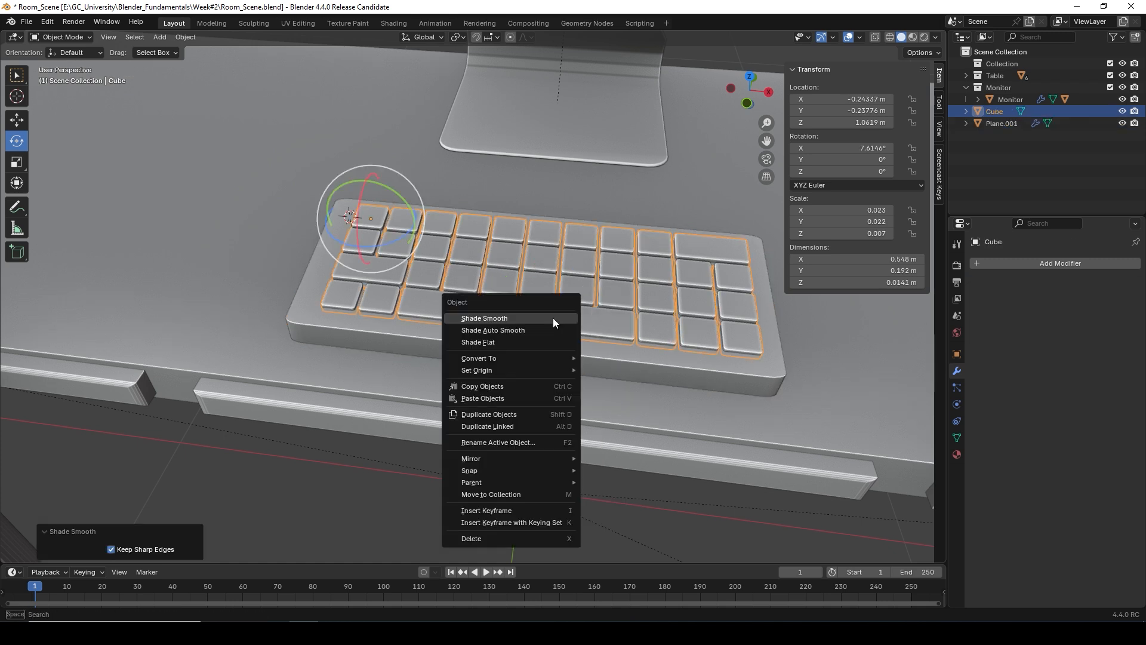
left_click(555, 329)
Step: Place the 3D cursor on the desktop beside the keyboard's right end and add a cube there
left_click(575, 351)
scroll(672, 345, "down", 5)
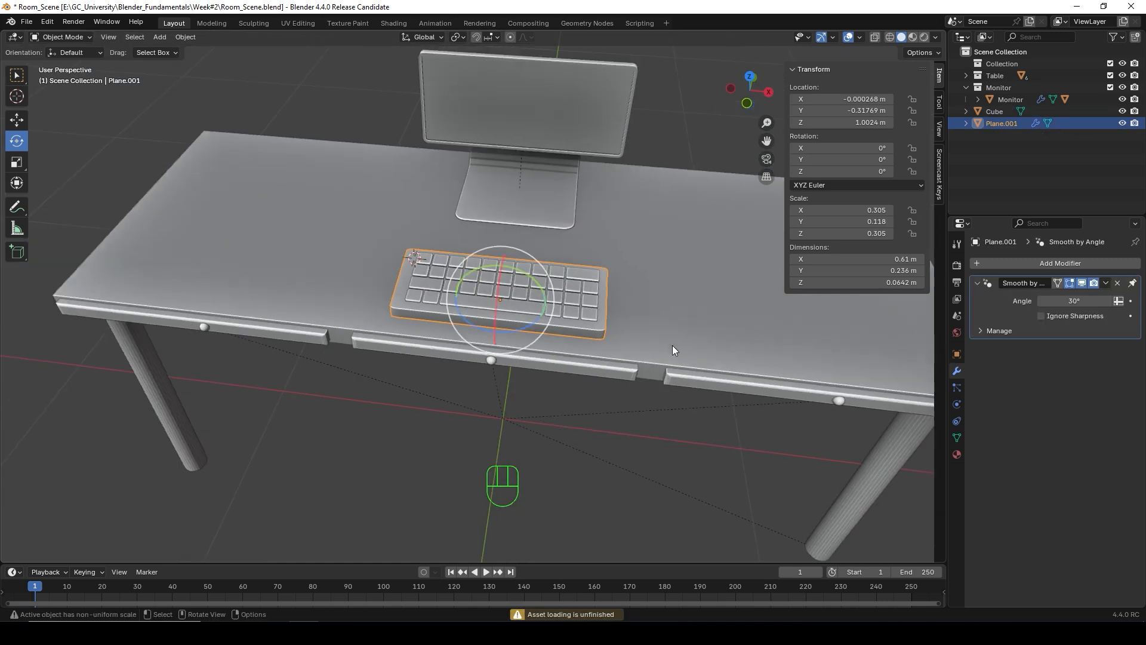
middle_click_drag(672, 345, 637, 343)
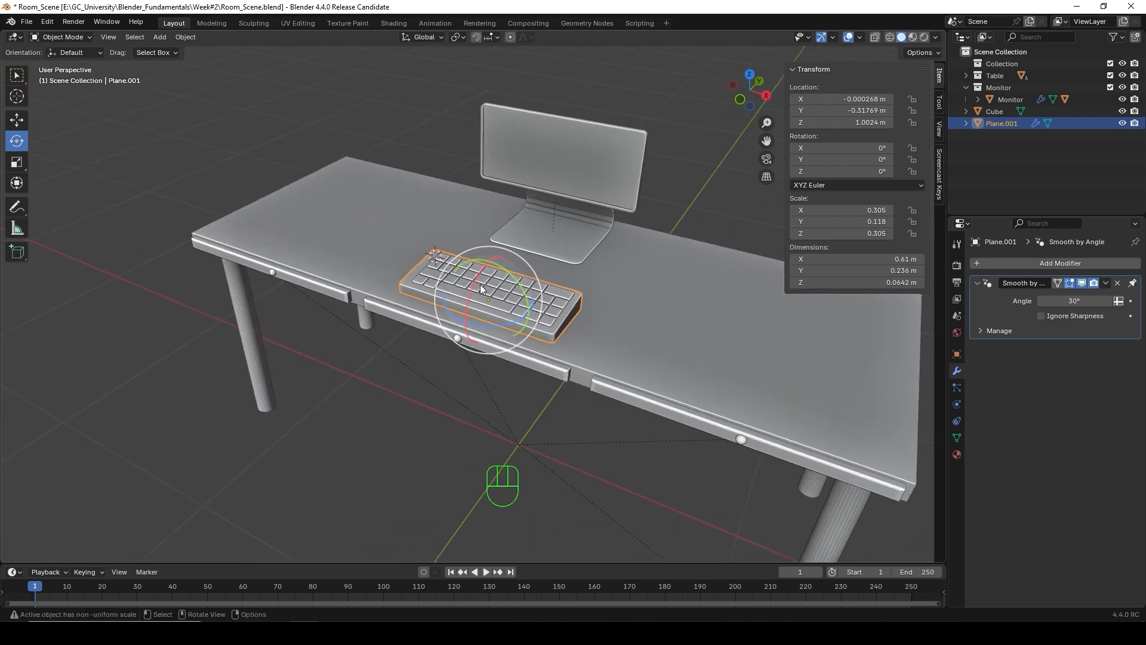
right_click(627, 317, "shift")
scroll(626, 334, "up", 5)
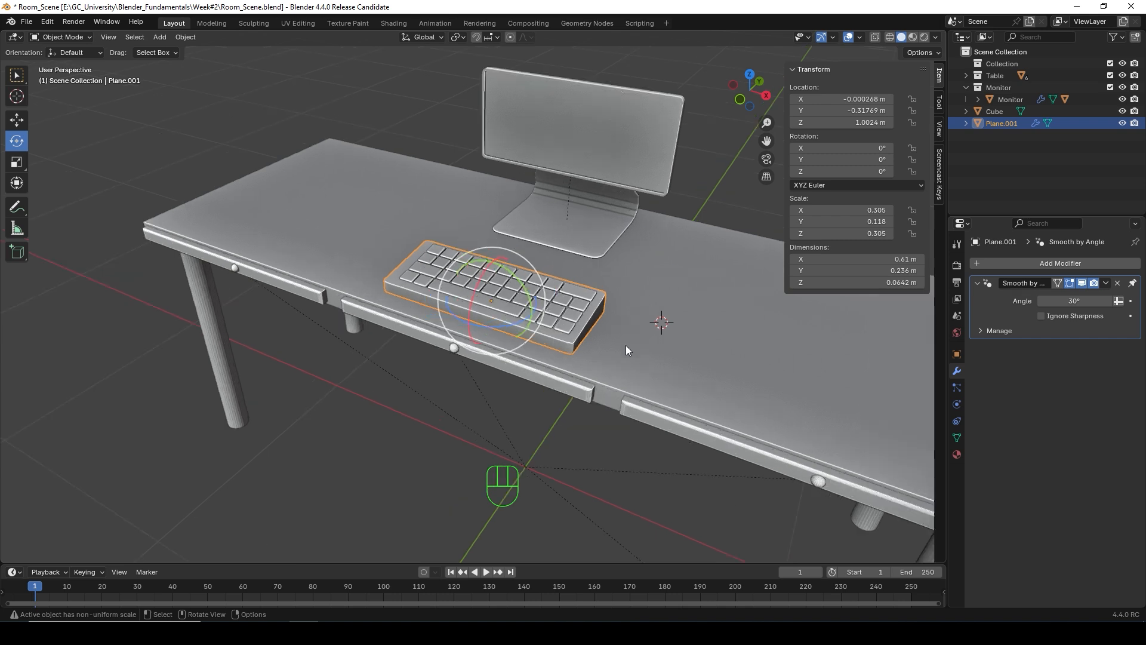
middle_click_drag(651, 330, 671, 353)
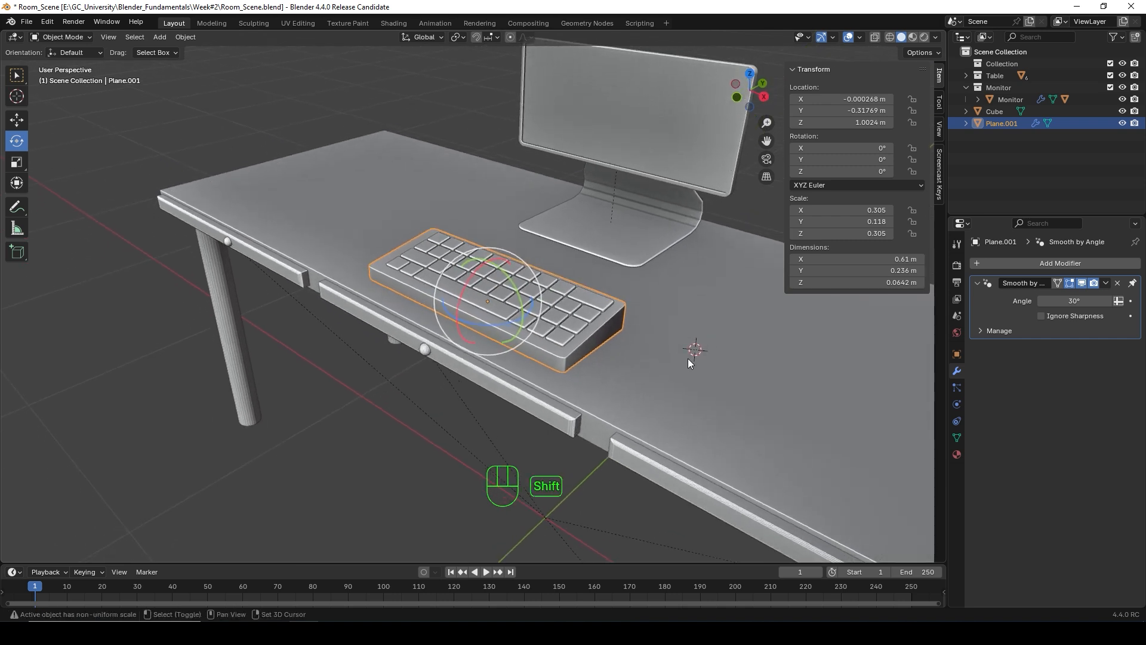
key("shift+a")
mouse_move(688, 358)
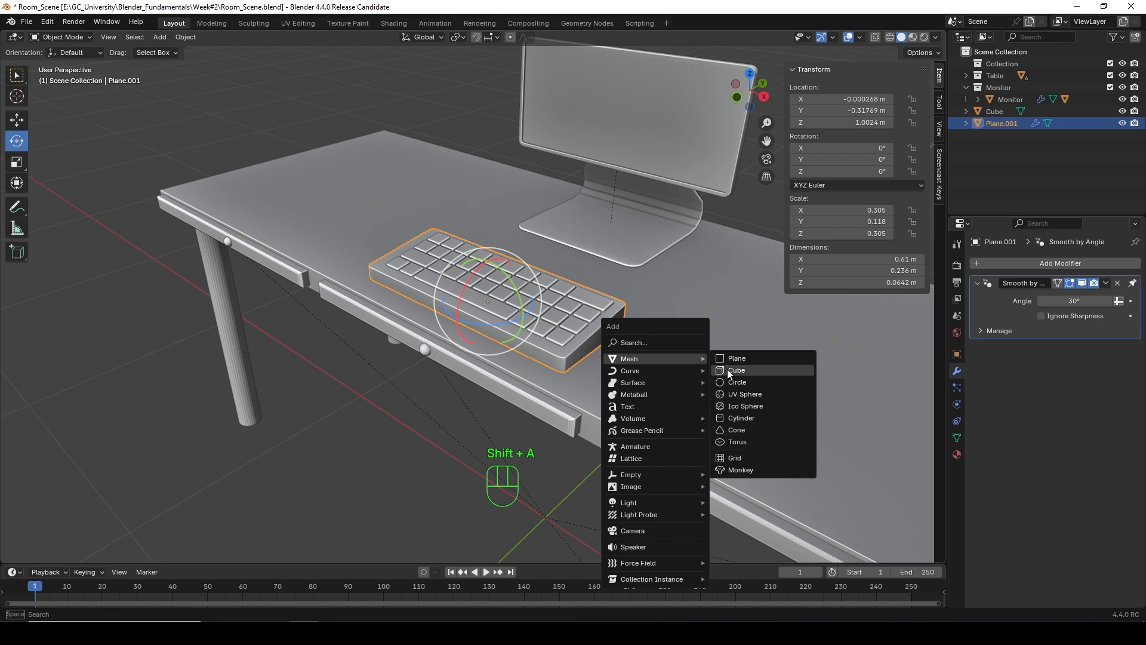
left_click(729, 370)
Step: Scale the new cube down uniformly by about 0.111, to about 0.222 m per side
scroll(705, 373, "down", 6)
scroll(692, 375, "down", 6)
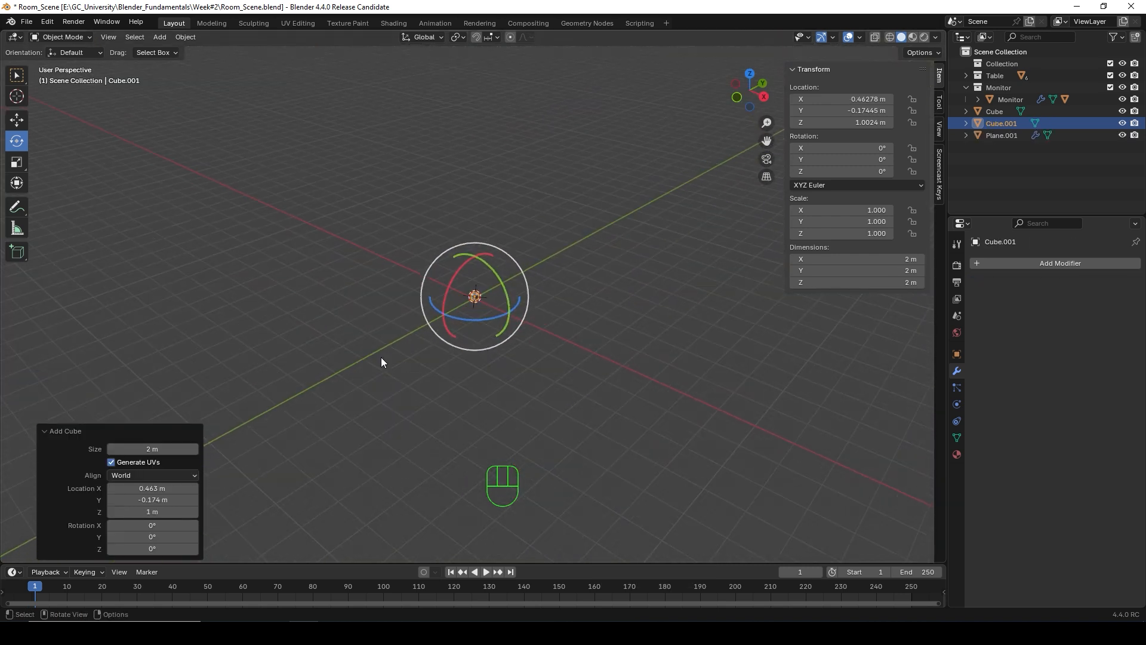
scroll(381, 357, "down", 4)
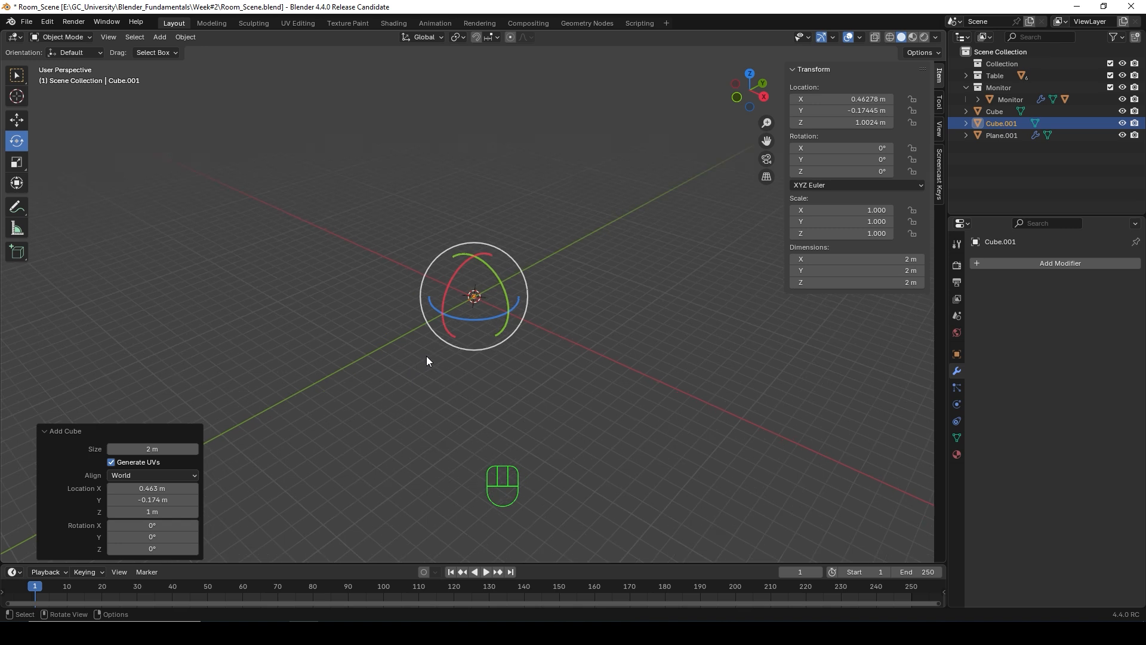
scroll(428, 356, "up", 6)
scroll(478, 345, "up", 4)
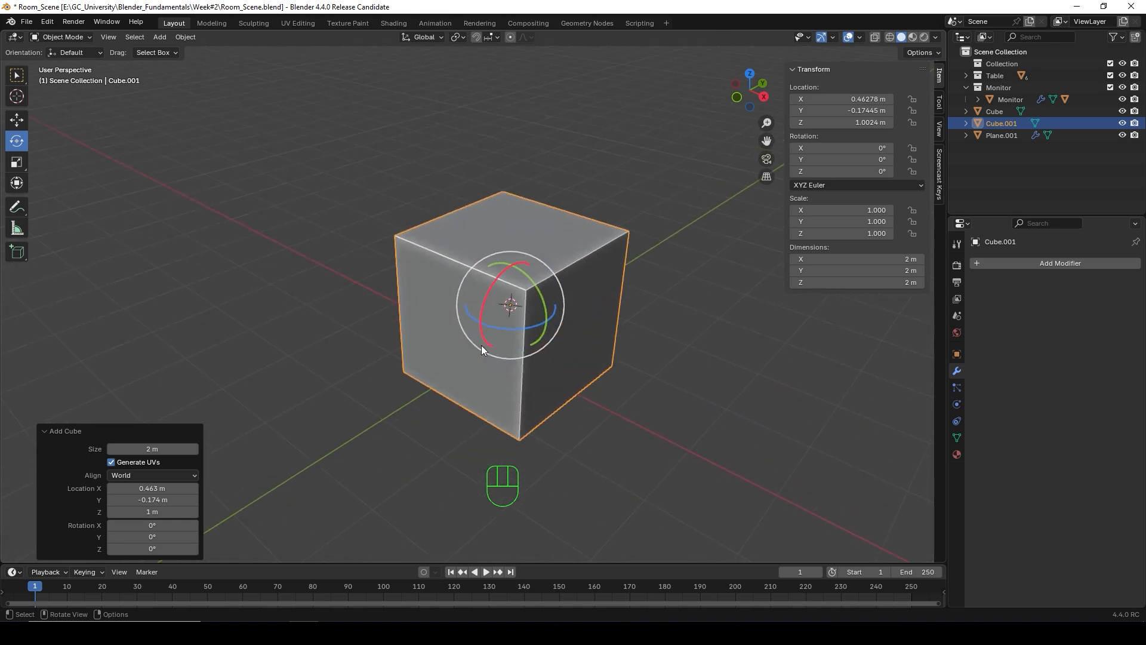
middle_click_drag(444, 327, 460, 346)
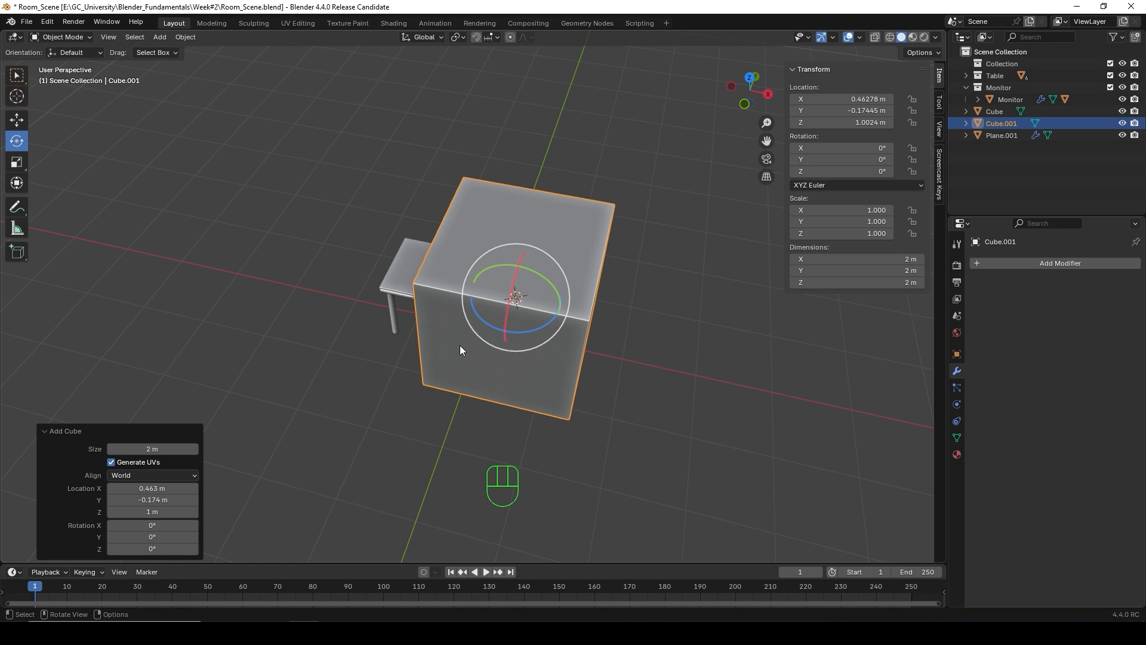
key("s")
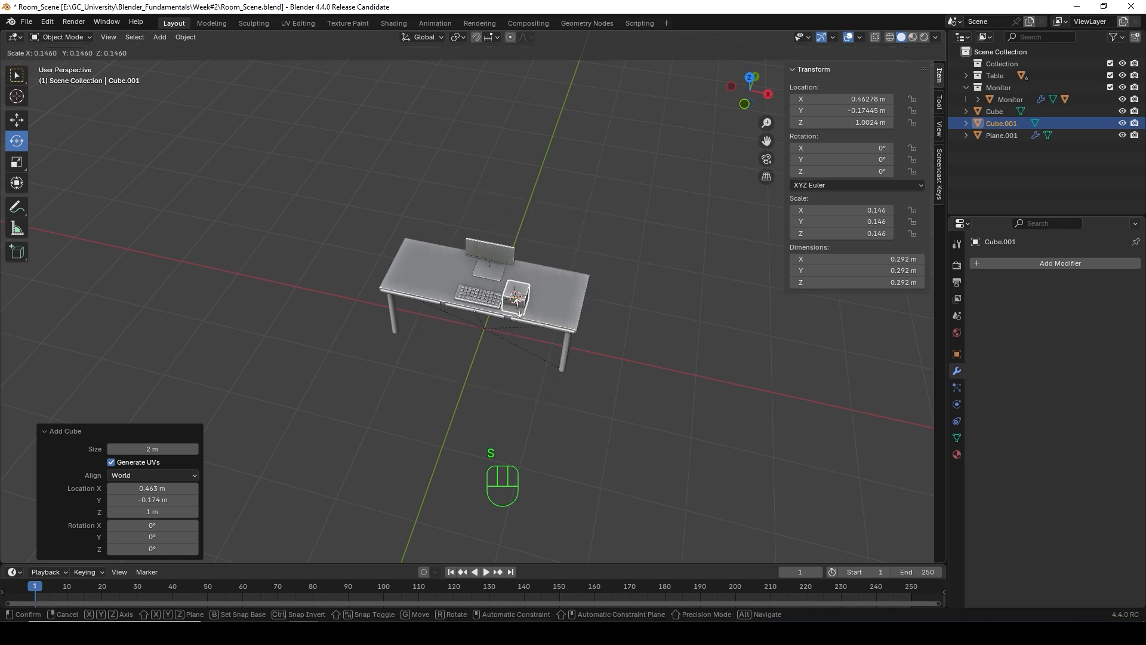
left_click(515, 307)
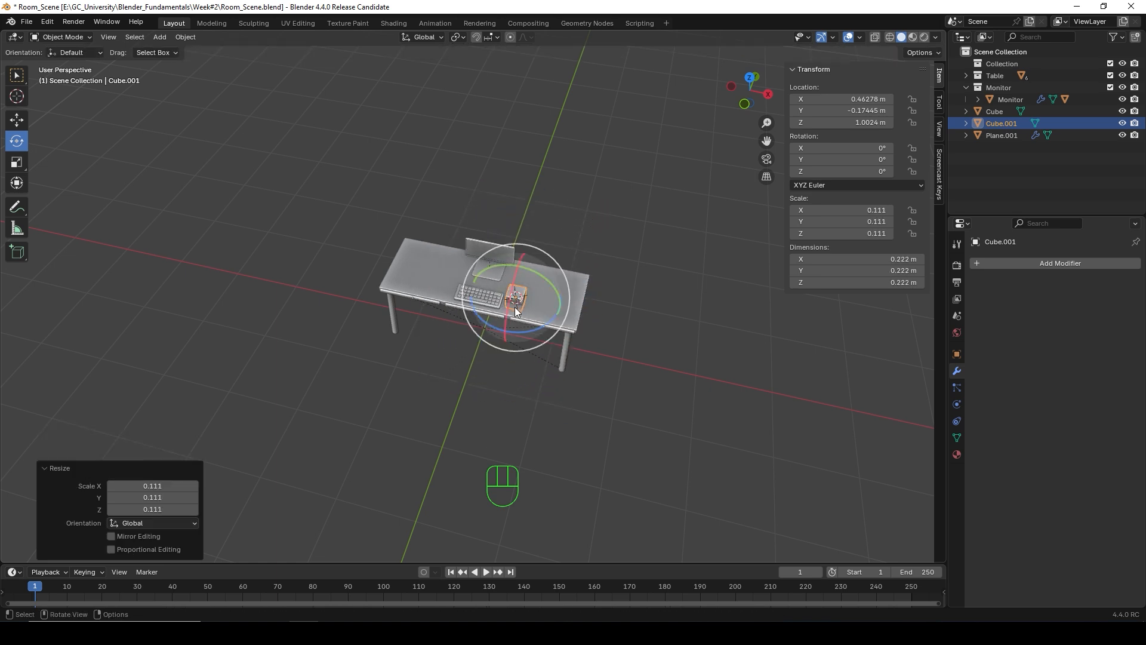
Step: Flatten the cube along Z to about 0.057 m high
mouse_move(192, 284)
middle_mouse_down("shift")
mouse_move(660, 341)
mouse_move(561, 343)
middle_mouse_up("shift")
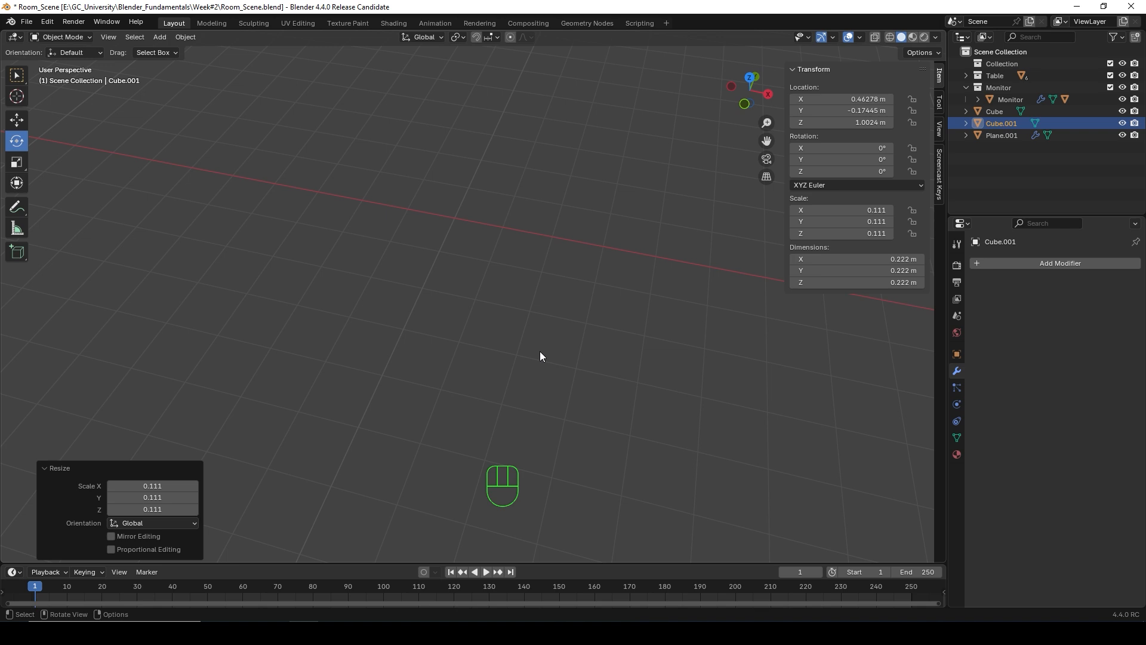
key("KP_Decimal")
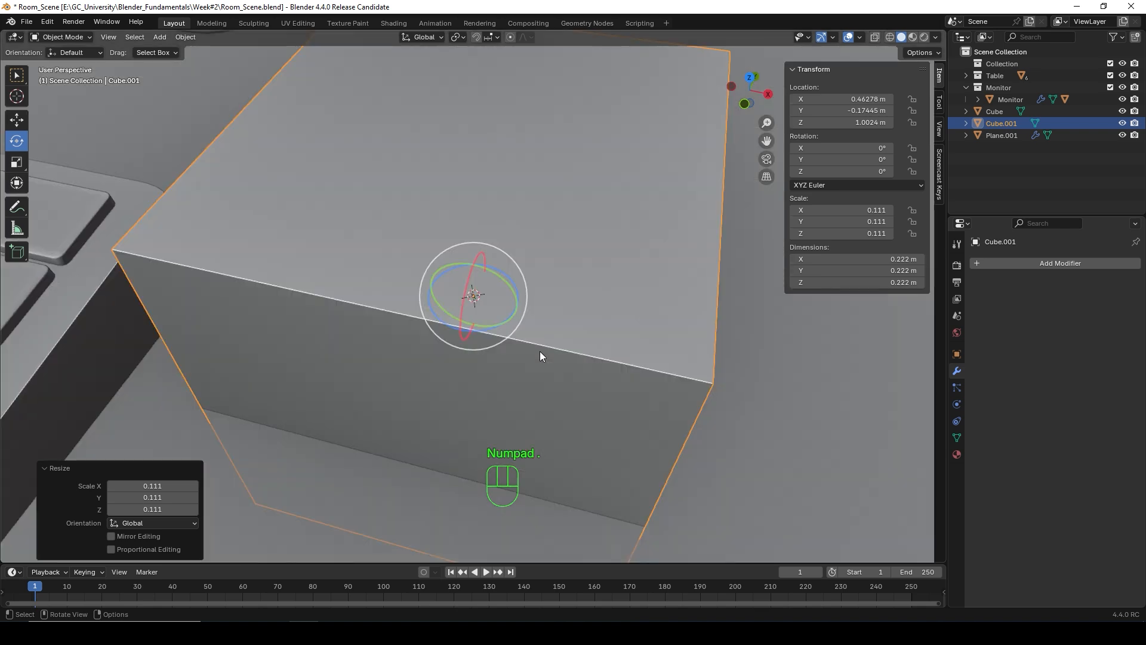
scroll(538, 350, "down", 4)
middle_click_drag(532, 348, 475, 335)
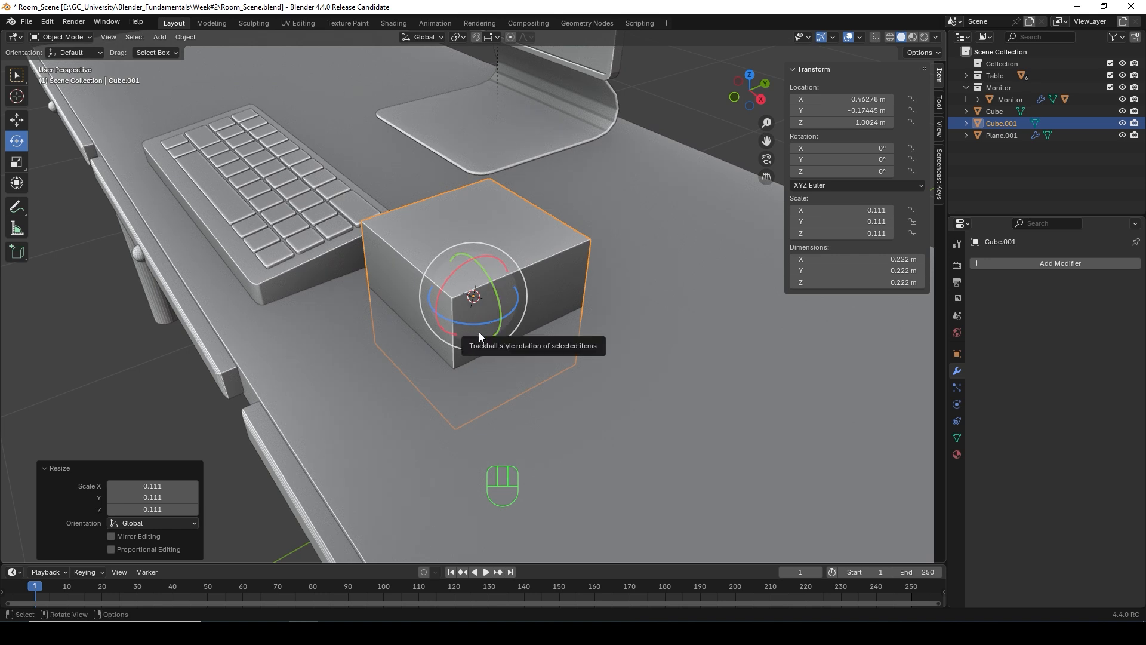
key("s")
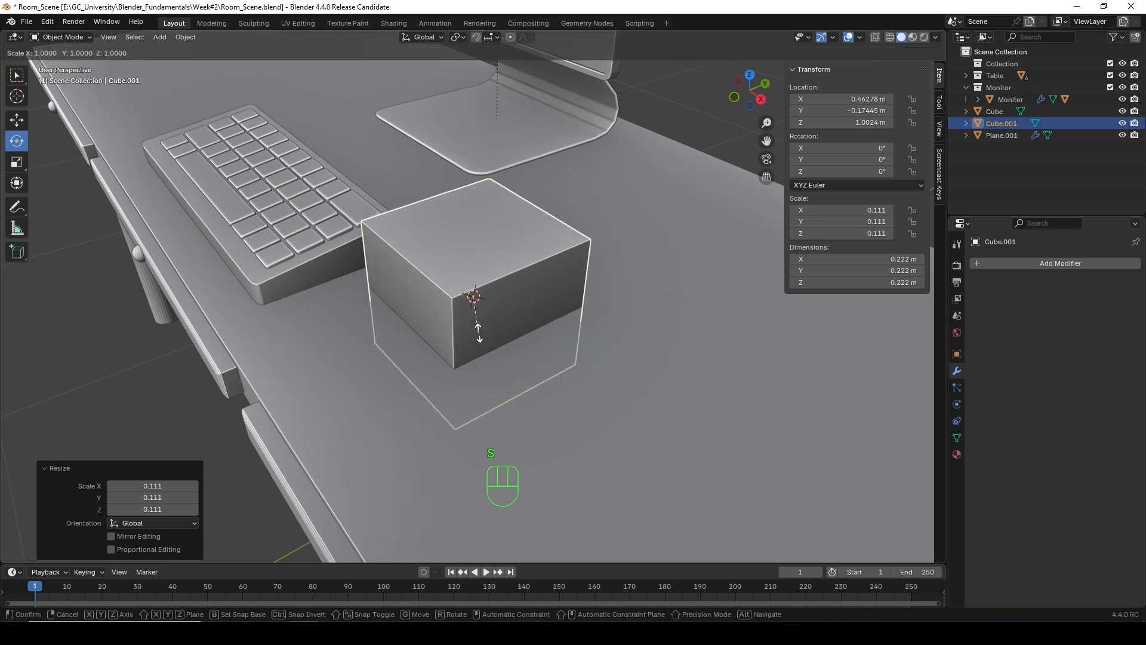
key("z")
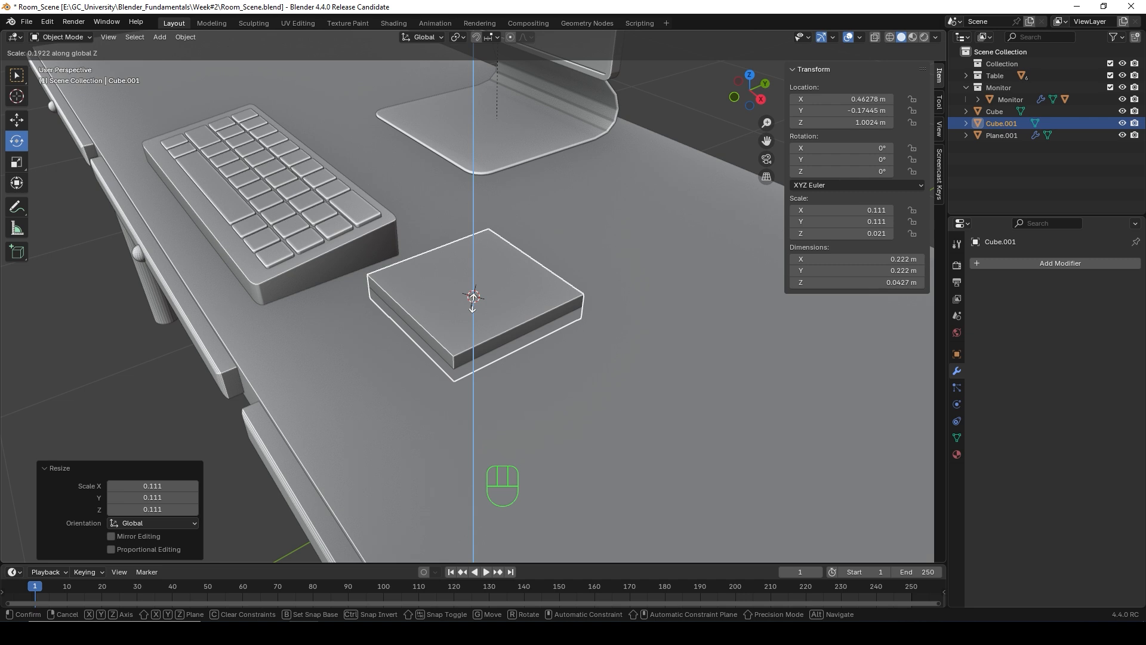
left_click(473, 303)
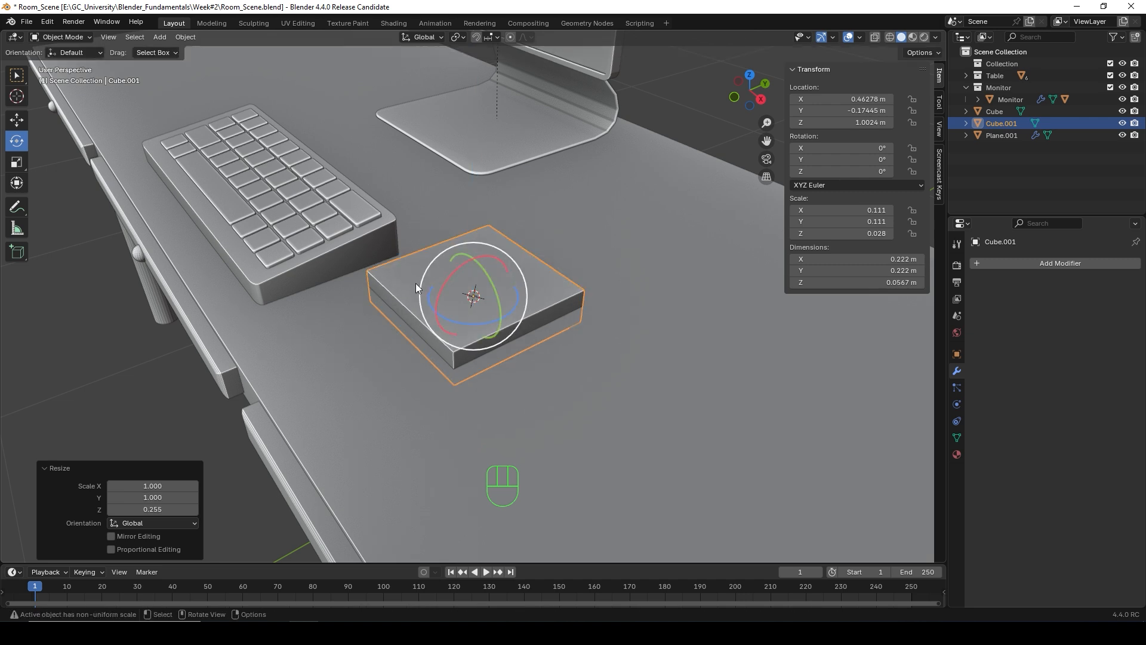
Step: Narrow the flattened block along X to about 0.105 m
middle_click_drag(416, 283, 477, 295)
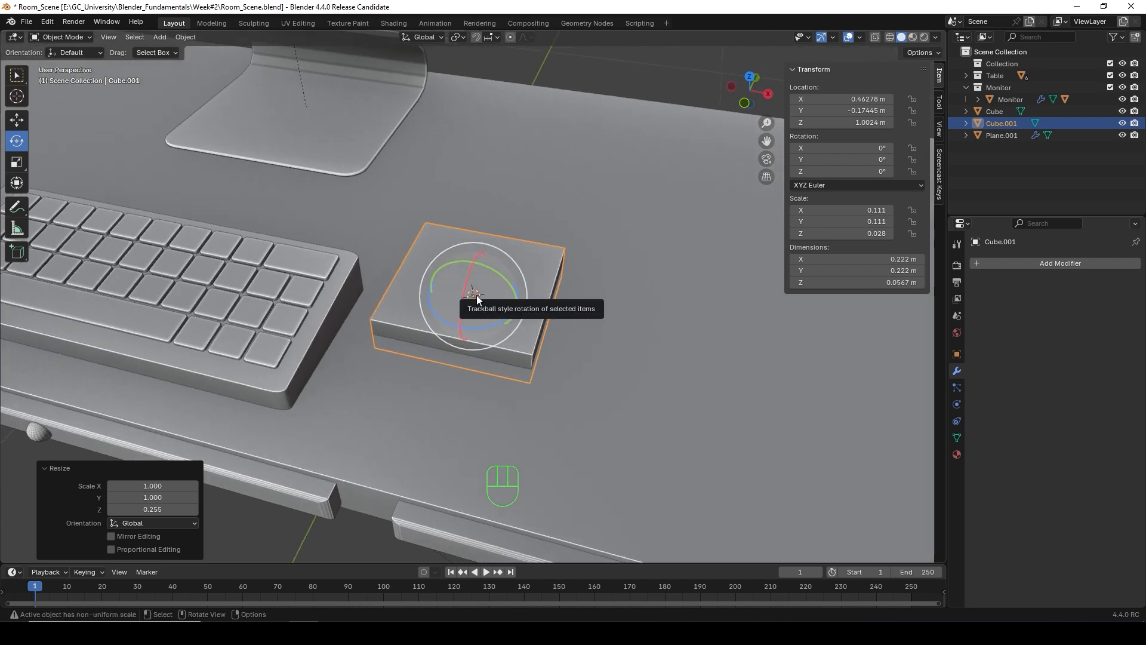
key("s")
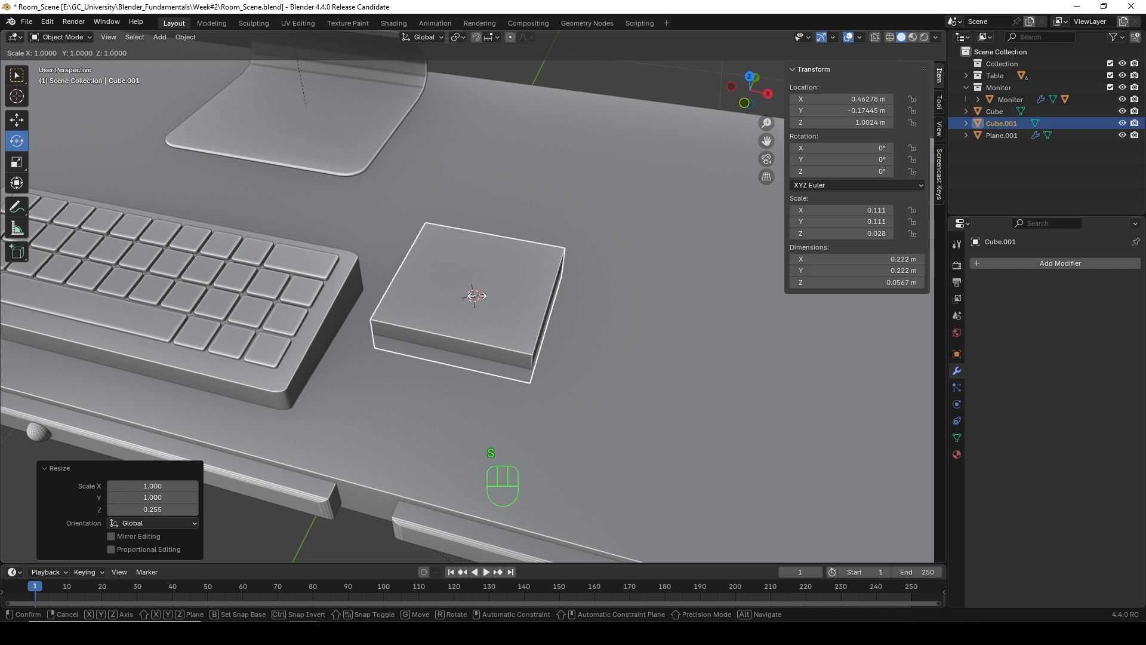
key("x")
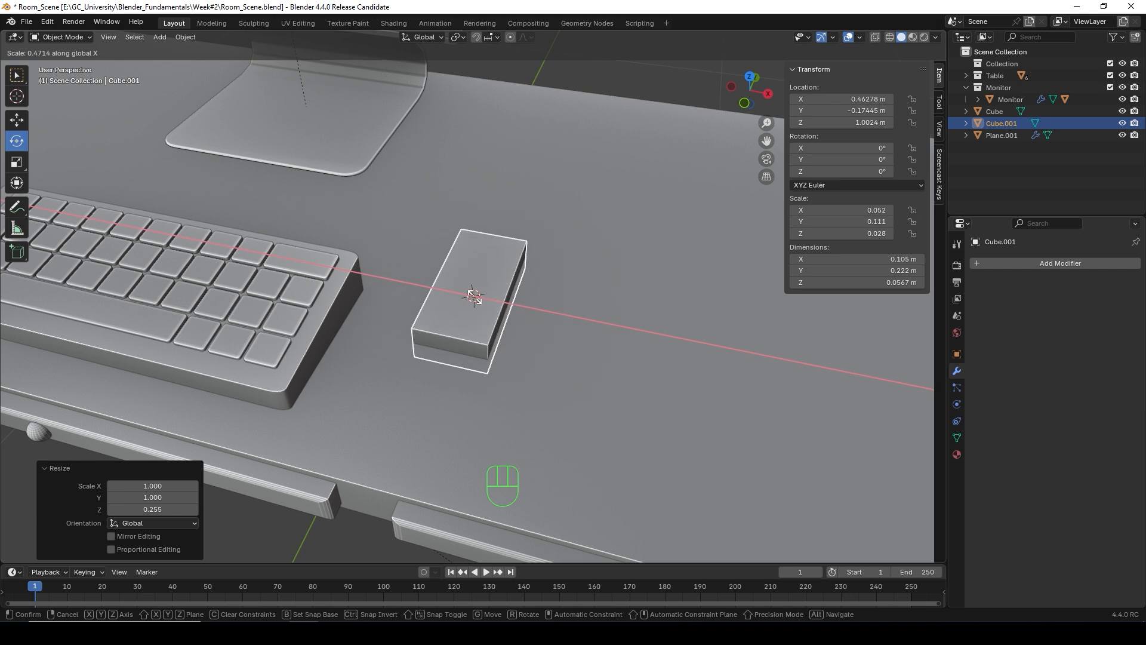
left_click(473, 297)
middle_click_drag(555, 309, 514, 338)
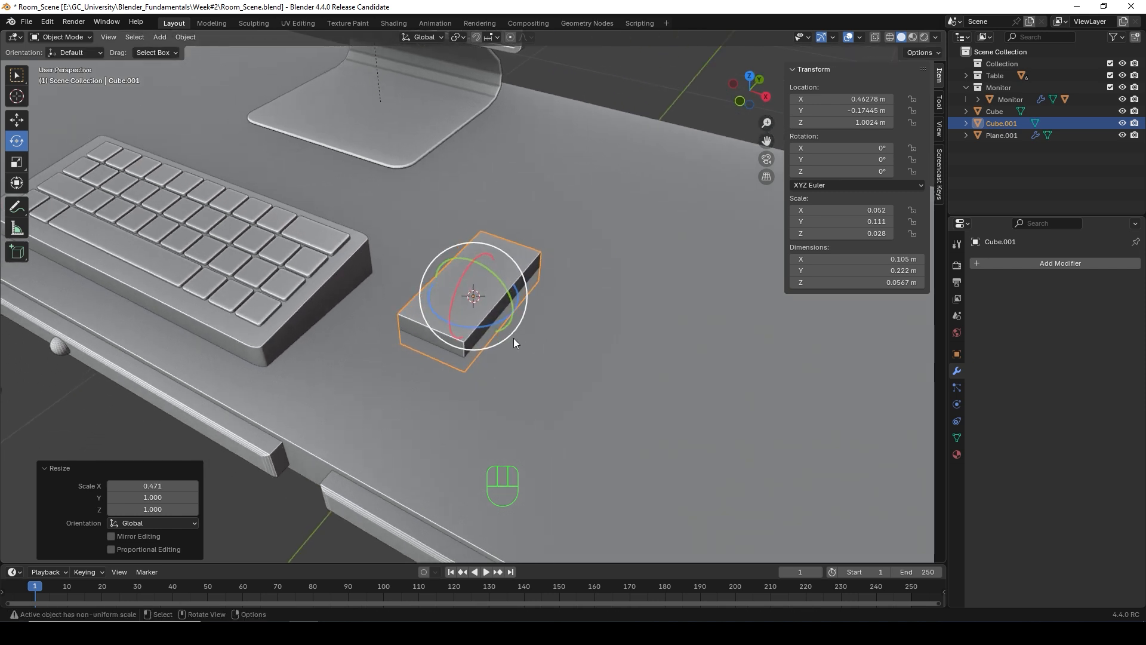
key("s")
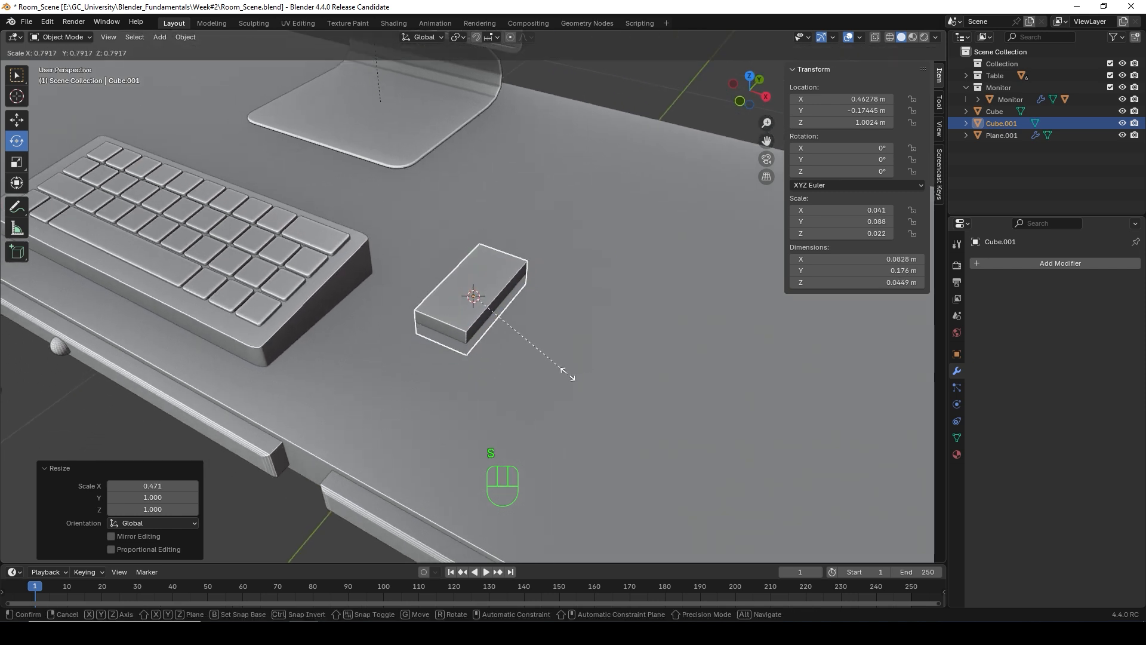
key("x")
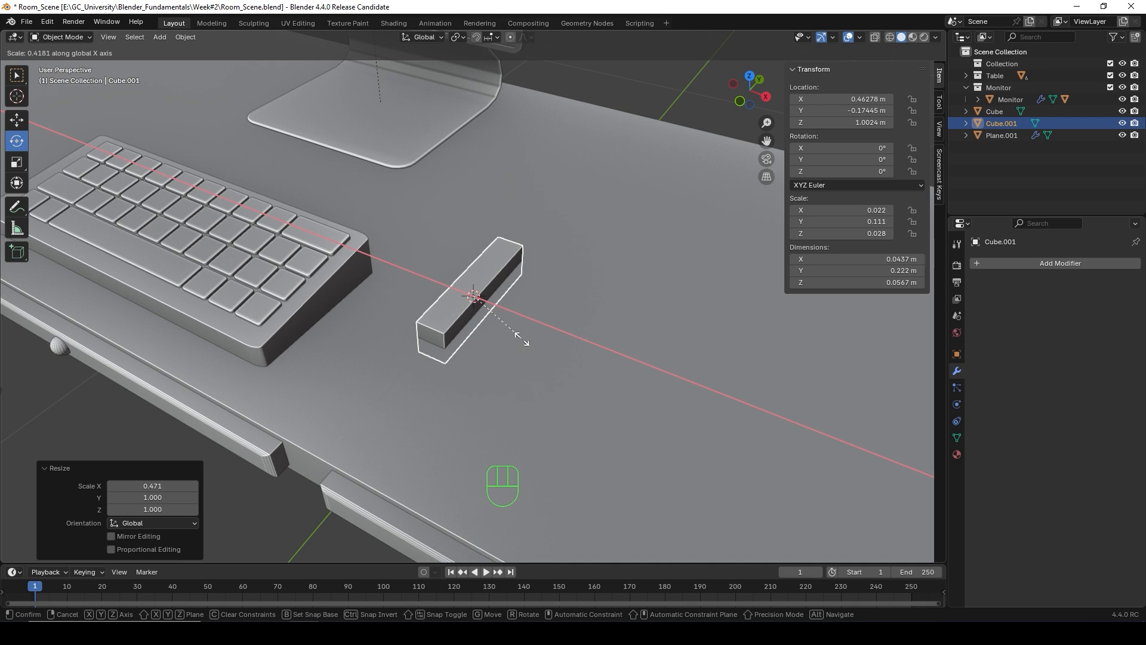
right_click(522, 339)
Step: Scale the block uniformly by about 0.333 and raise it about 0.014 m along Z onto the desktop
key("s")
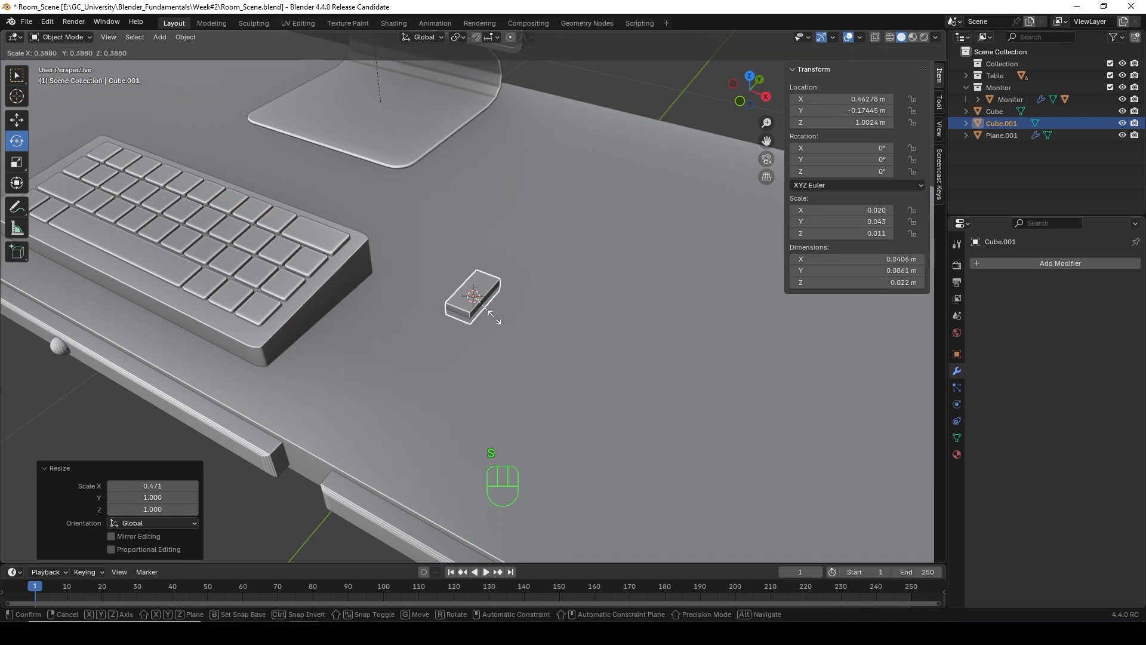
left_click(512, 332)
middle_click_drag(512, 332, 453, 321)
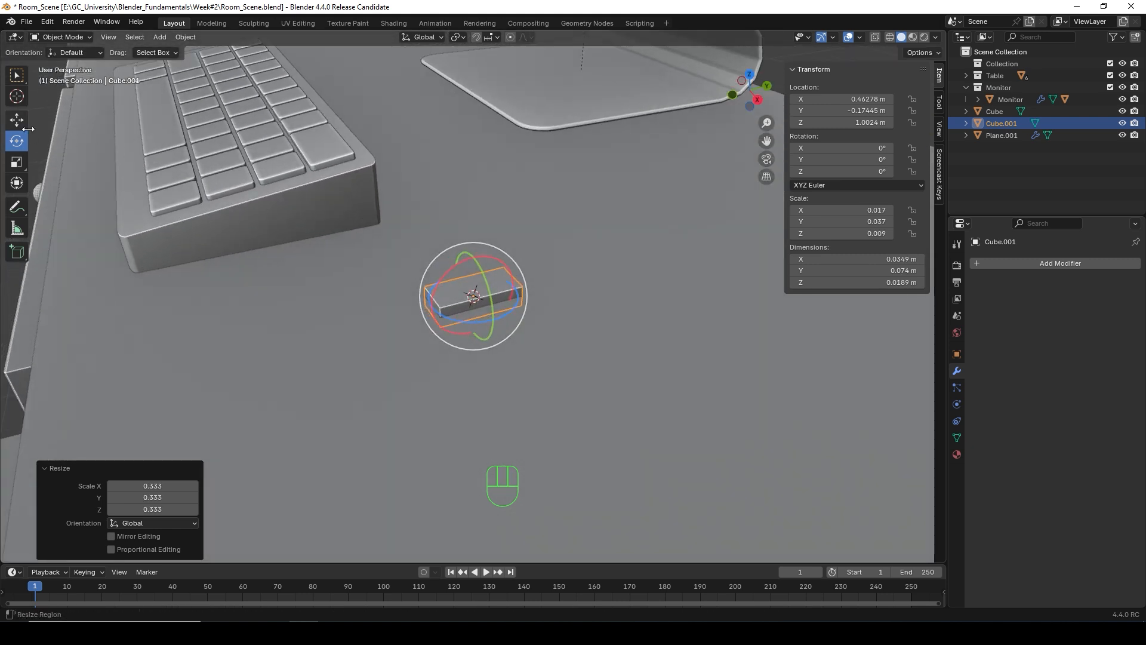
key("g")
key("z")
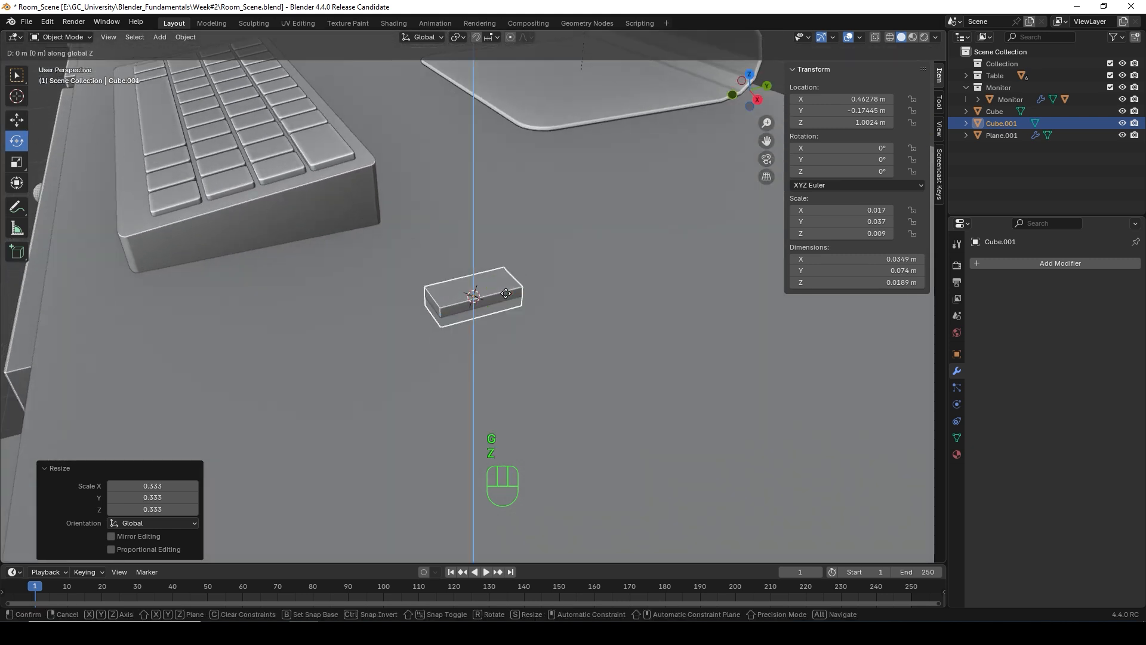
left_click(502, 284)
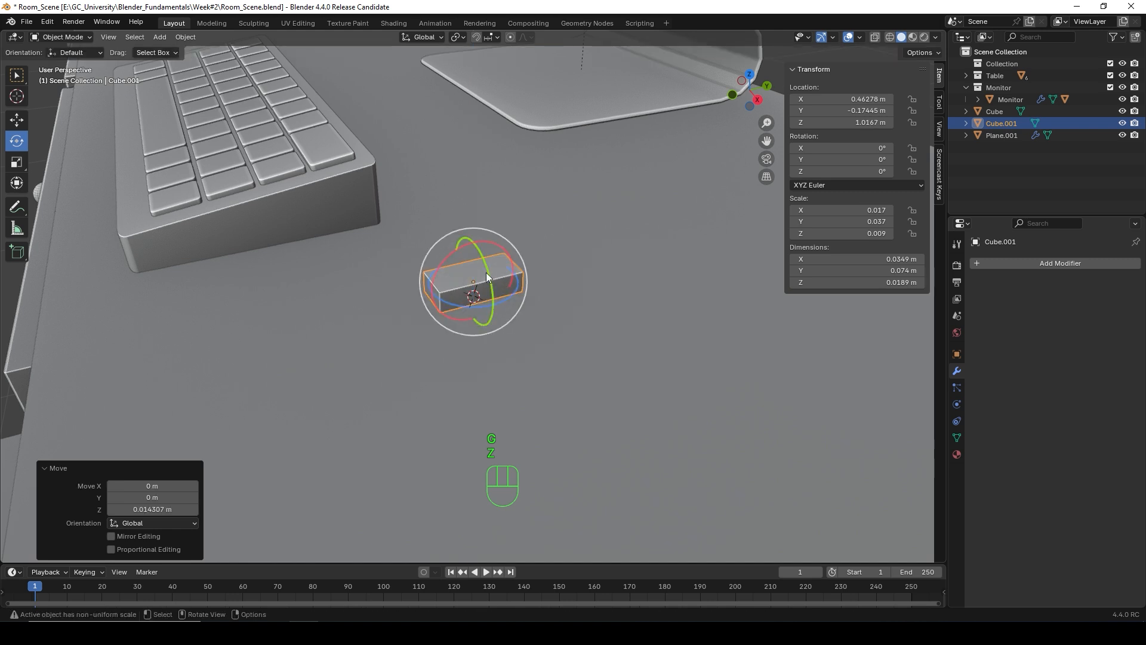
Step: Add a Subdivision Surface modifier with viewport level 2 to the block and enter Edit Mode on it
middle_click_drag(501, 284, 435, 293)
scroll(476, 270, "up", 4)
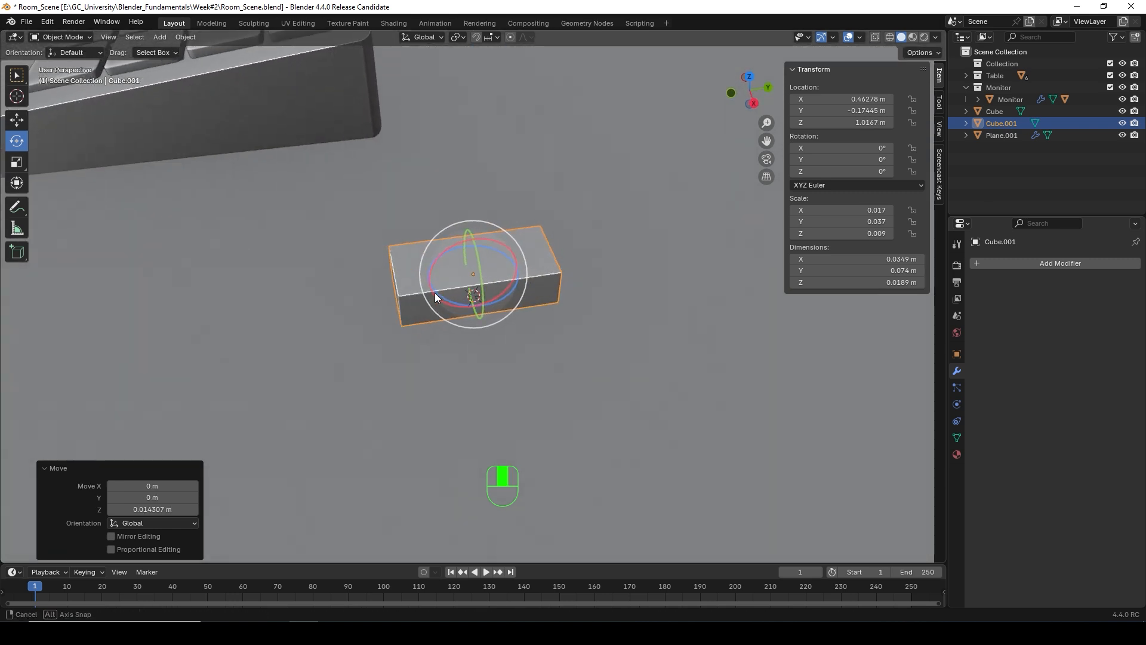
left_click(1043, 263)
left_click(1042, 264)
type("sub")
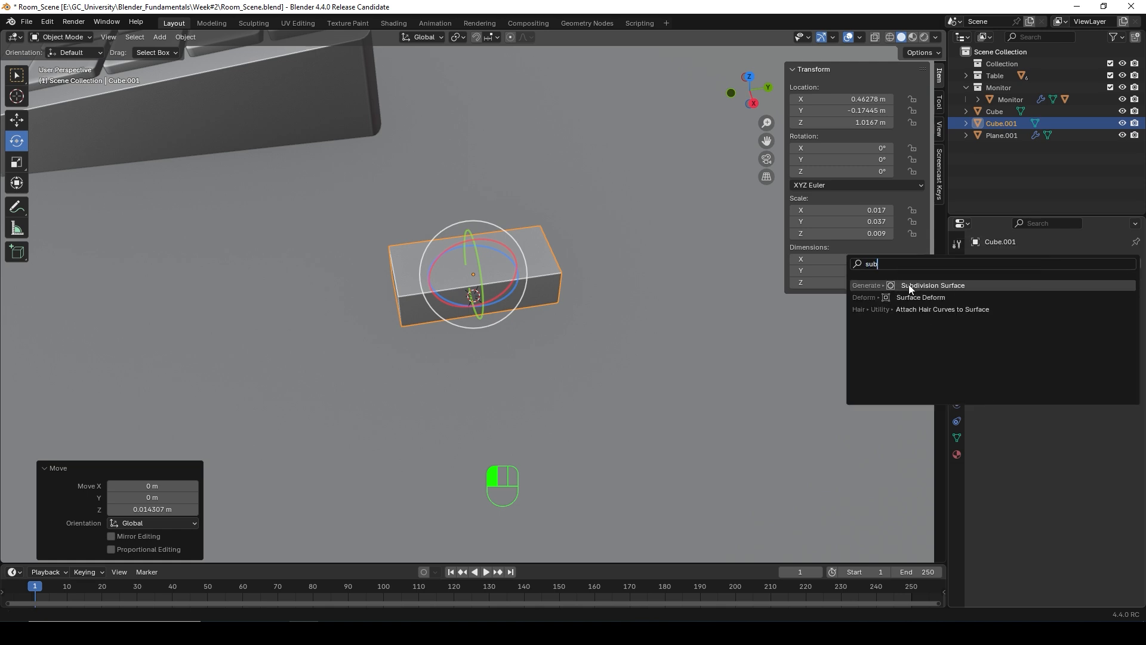
left_click(909, 286)
middle_click_drag(583, 304, 678, 309)
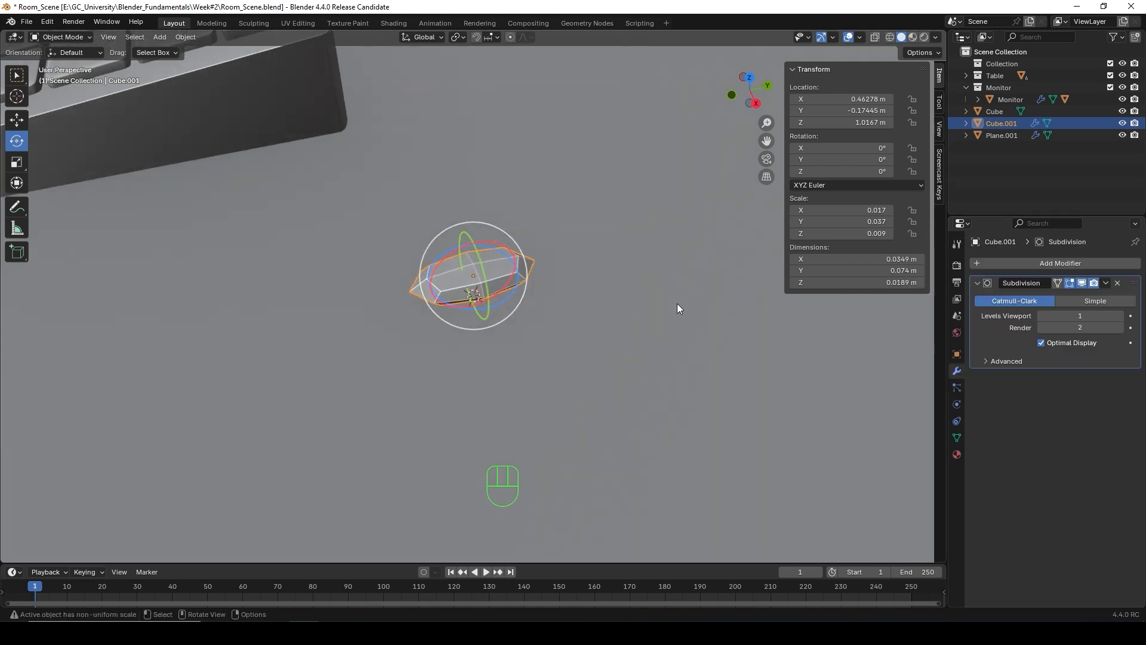
left_click(1114, 315)
middle_click_drag(643, 309, 541, 290)
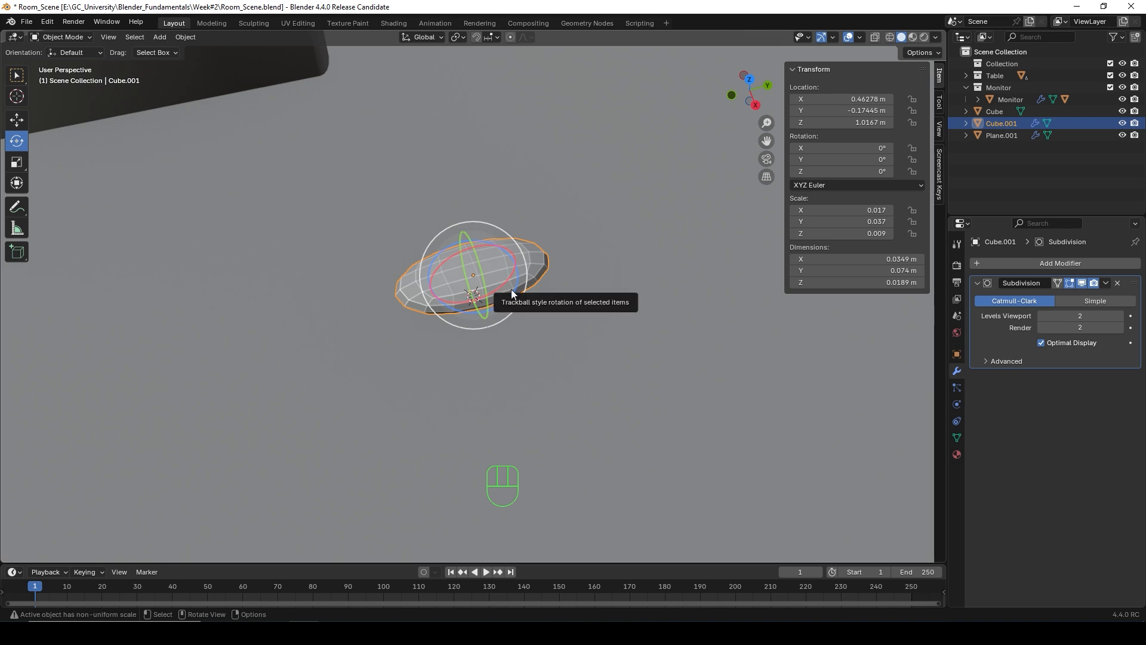
key("Tab")
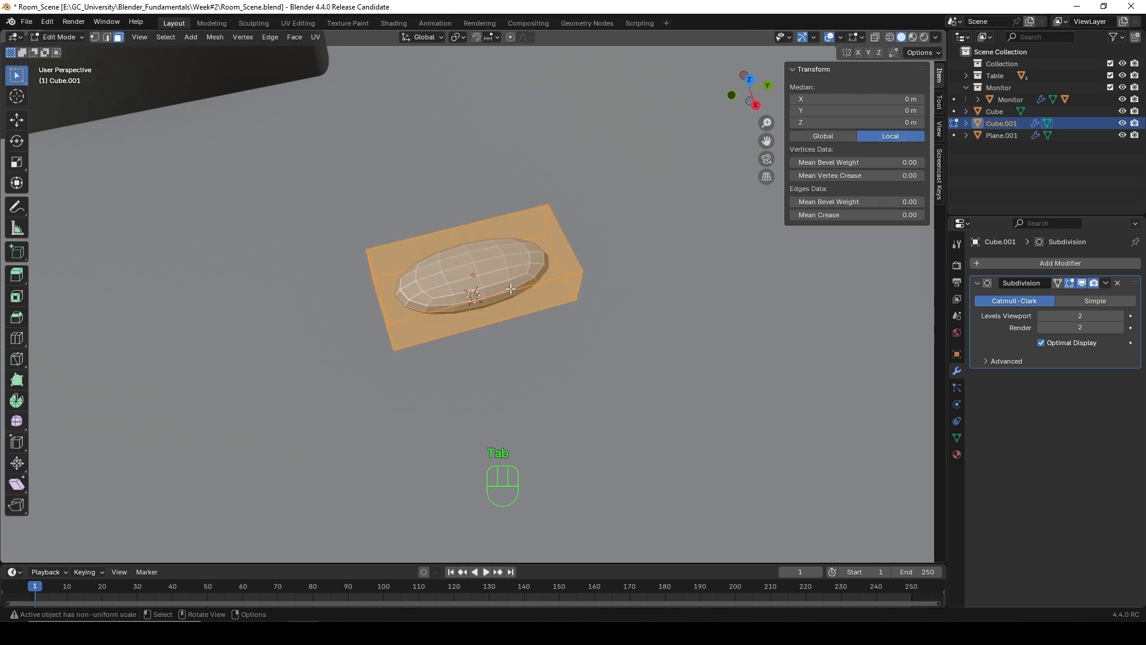
Step: Select the block's two upper end edges and move them about 0.0008 m in X, -0.0018 m in Y and -0.0016 m in Z
scroll(413, 282, "up", 1)
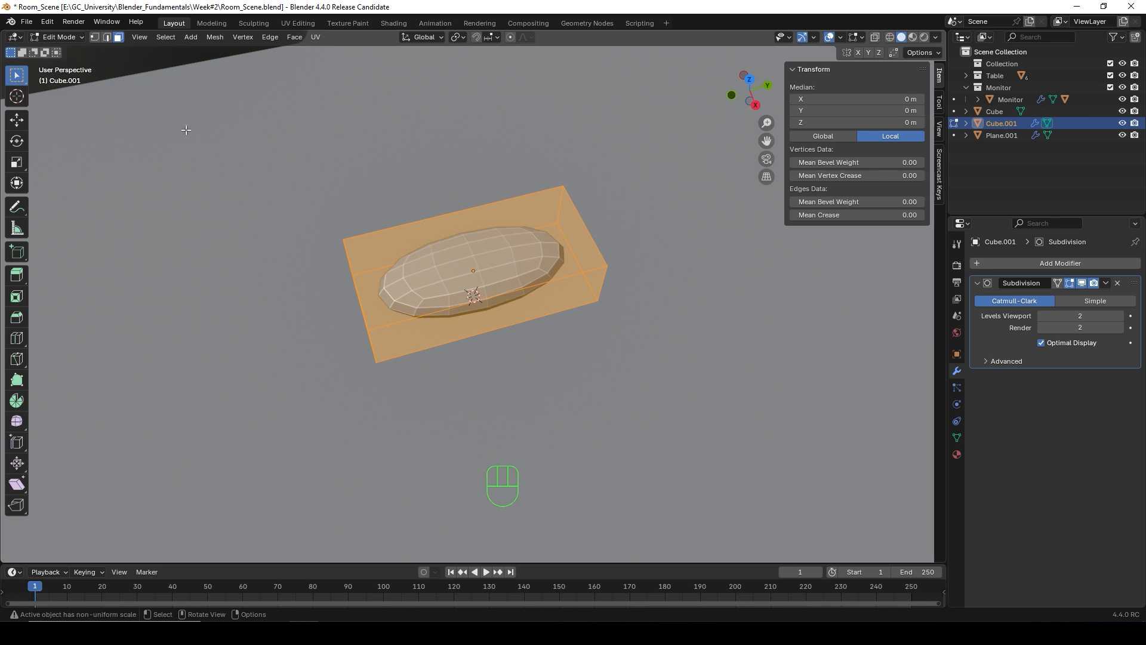
left_click(107, 37)
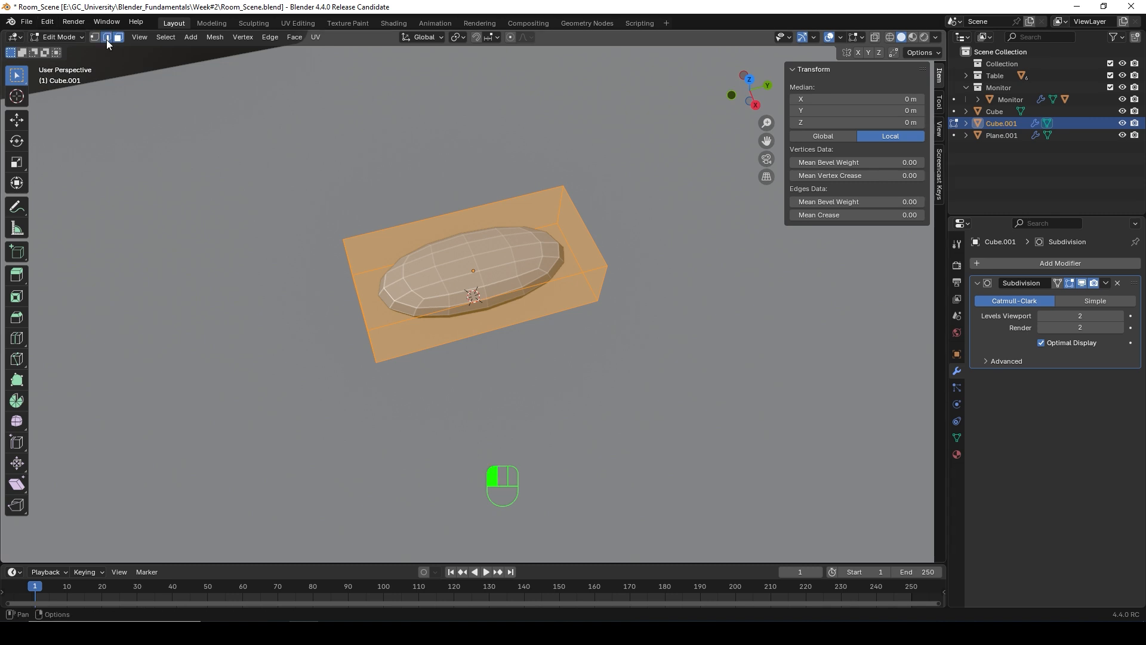
left_click(356, 283)
middle_click_drag(356, 283, 630, 186)
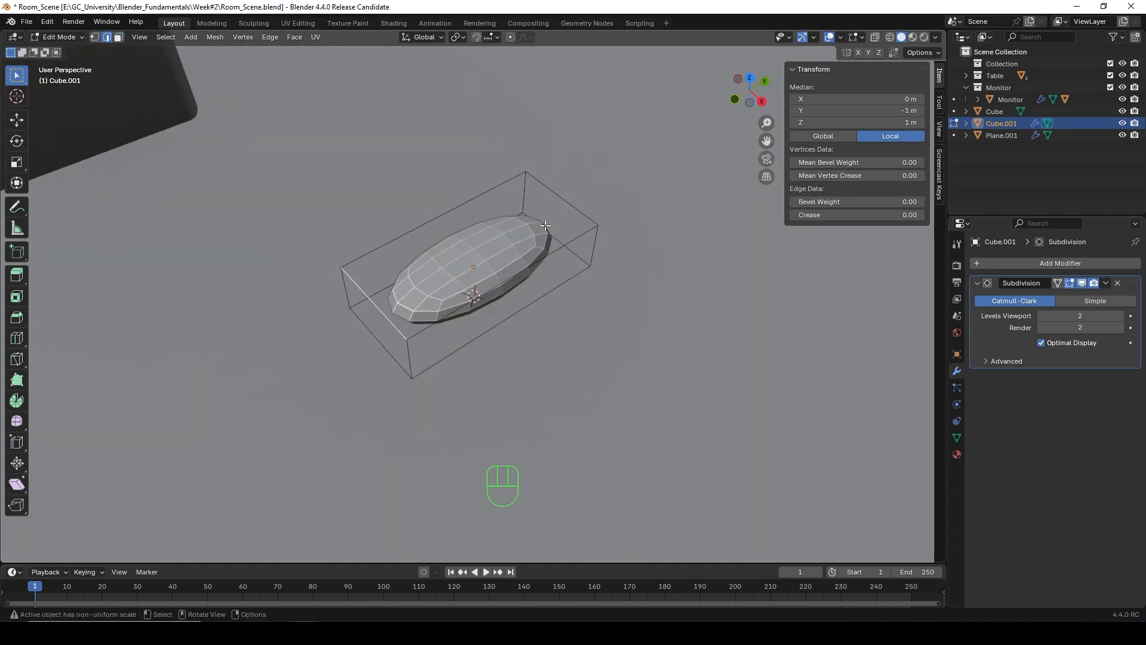
left_click(565, 199, "shift")
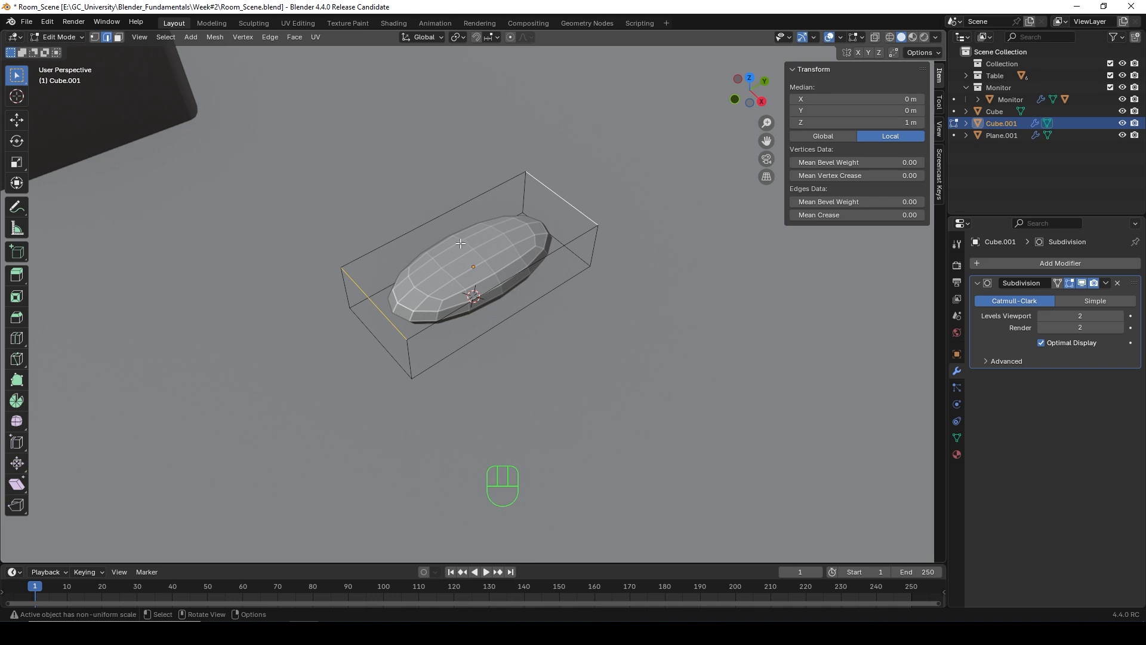
key("g")
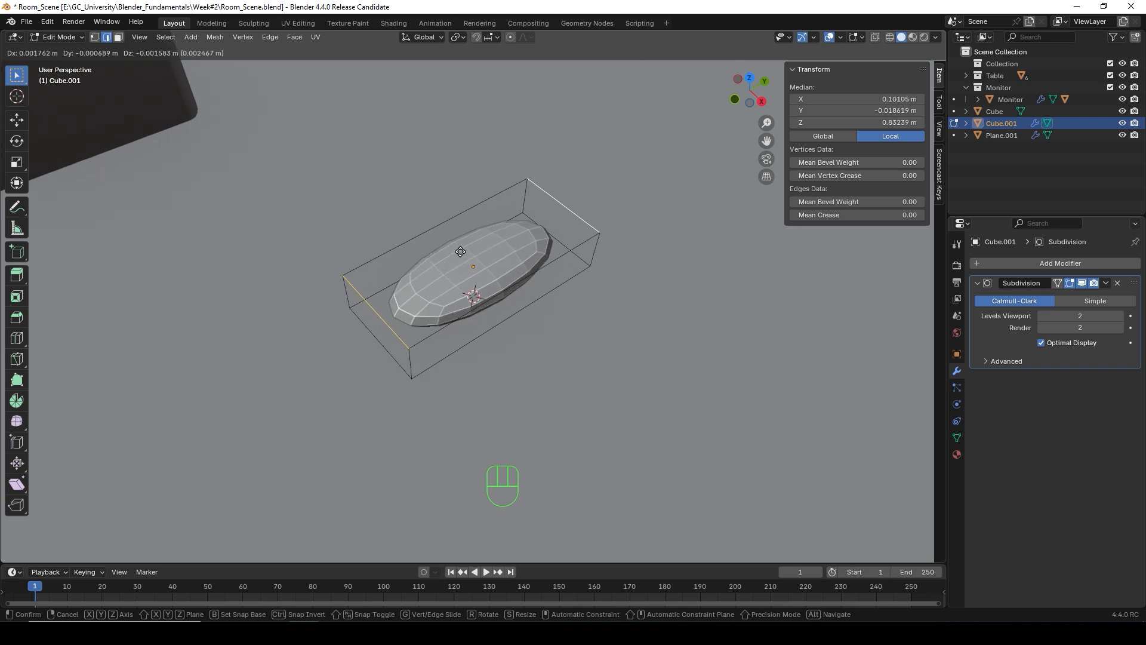
left_click(454, 253)
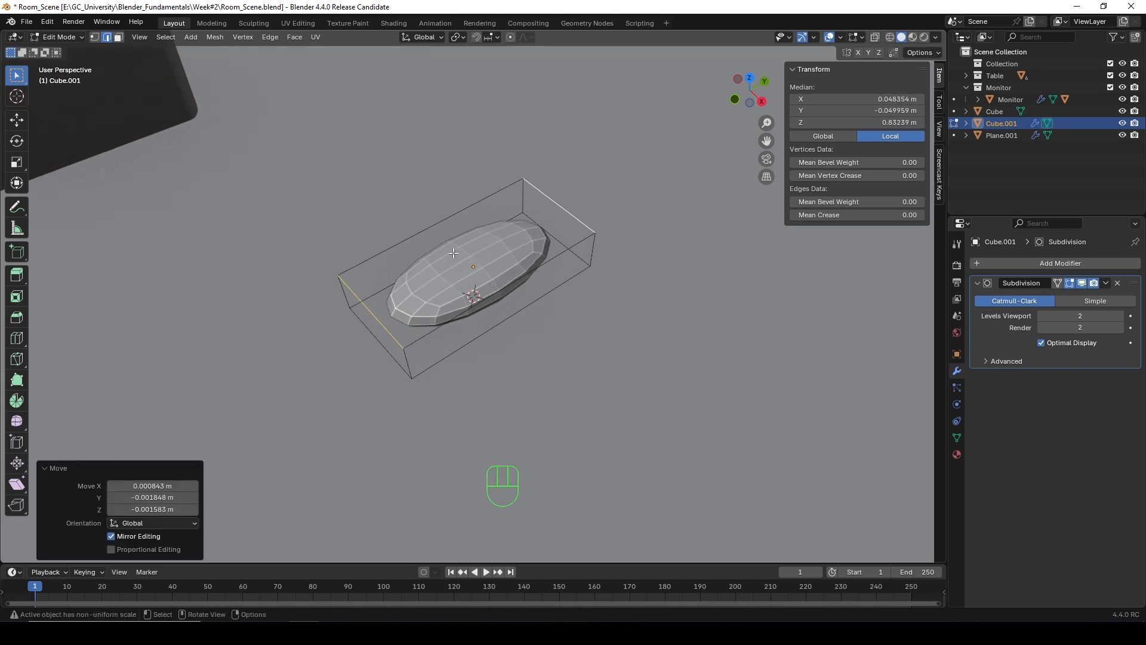
middle_click_drag(453, 253, 414, 212)
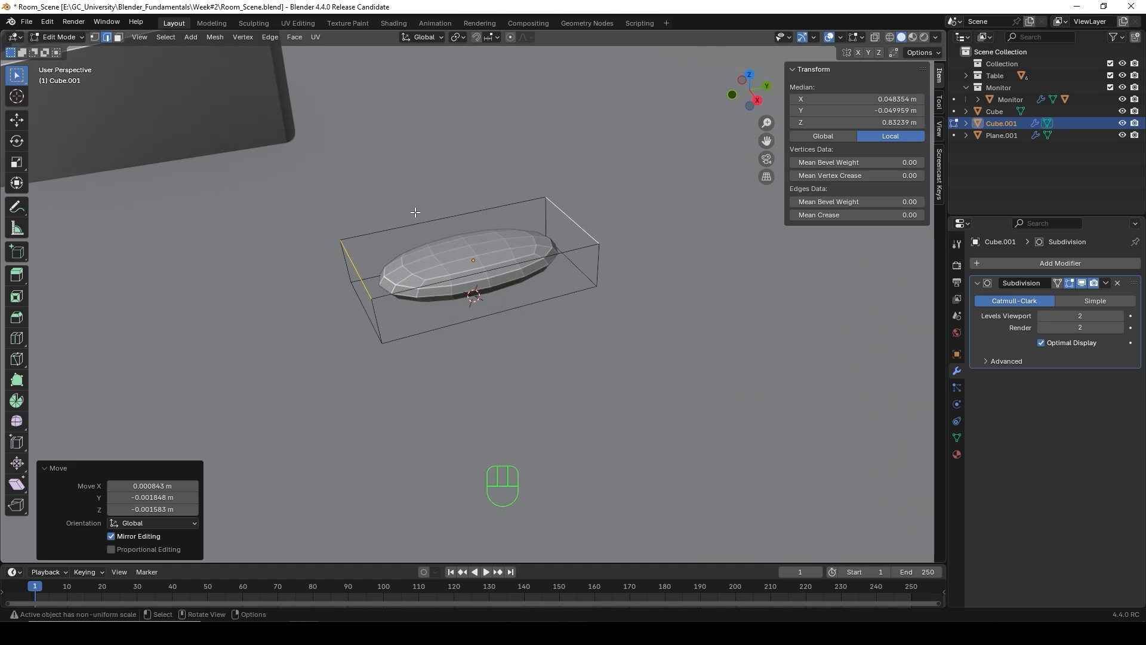
key("s")
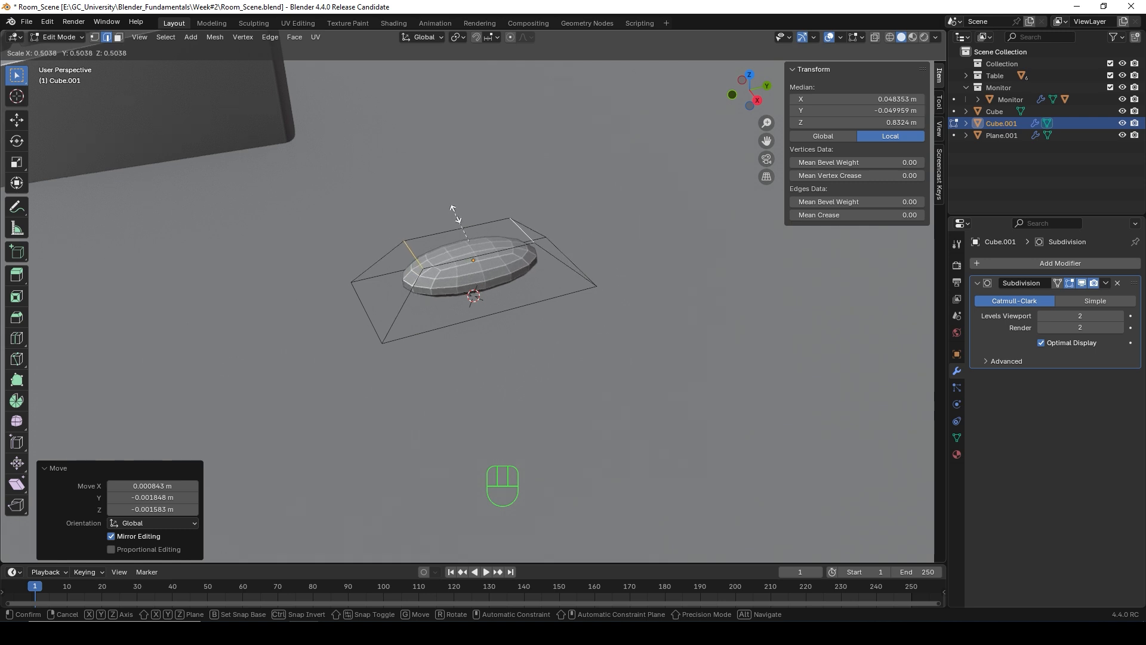
right_click(439, 221)
Step: Add one centred loop cut across the middle of the block's length
middle_click_drag(439, 222, 442, 258)
key("ctrl+r")
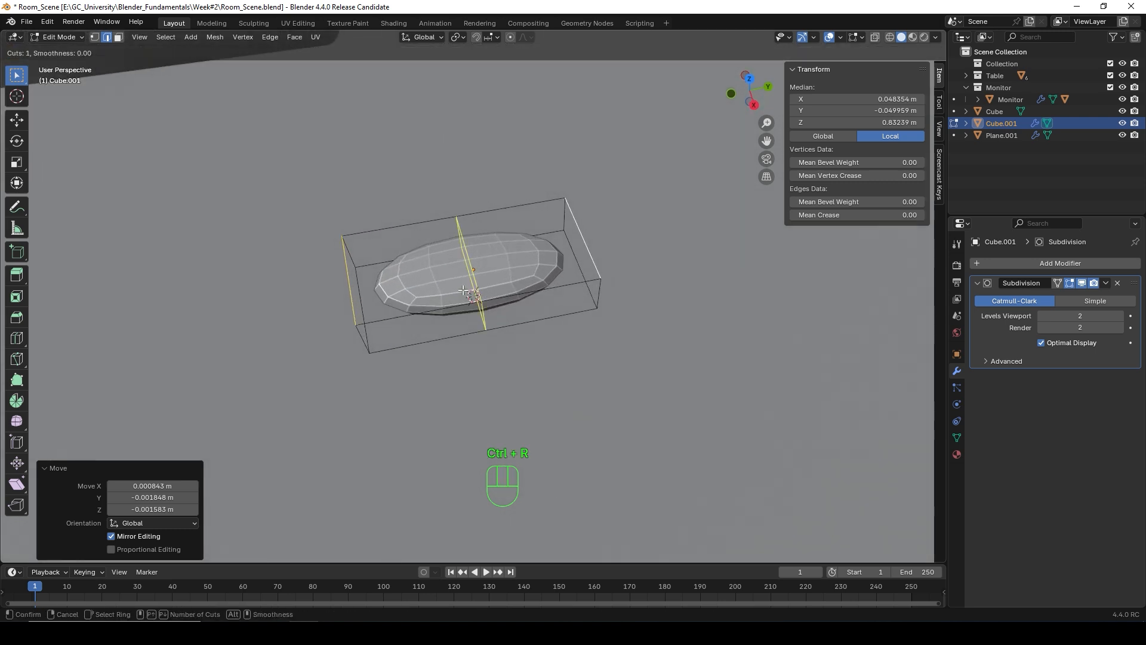
left_click(463, 290)
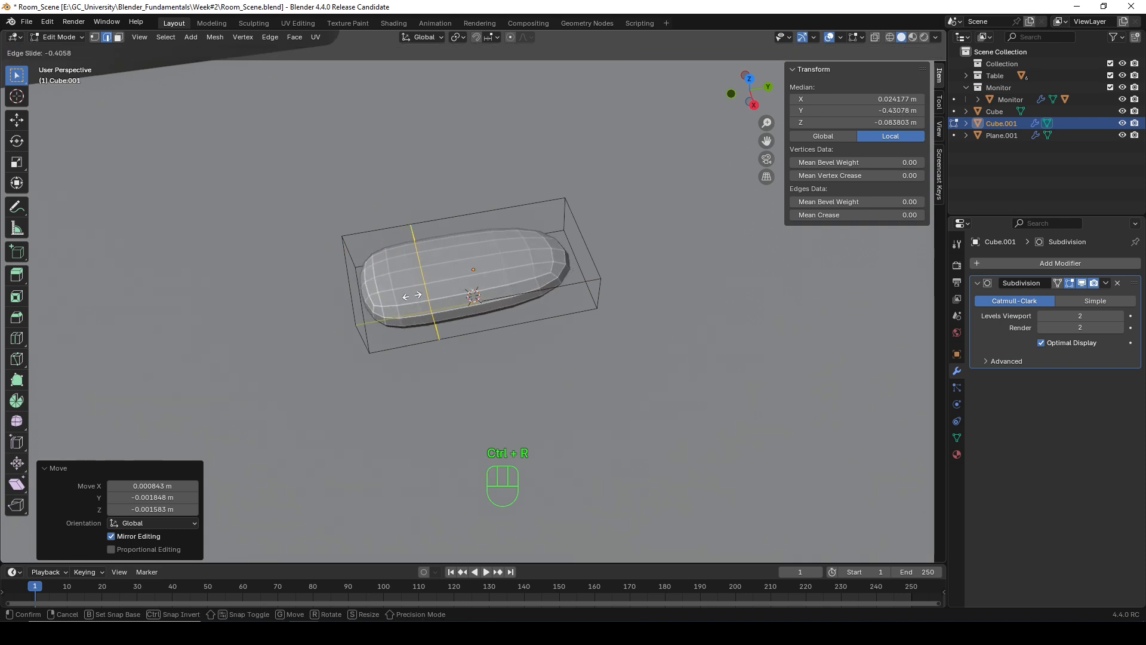
key("Escape")
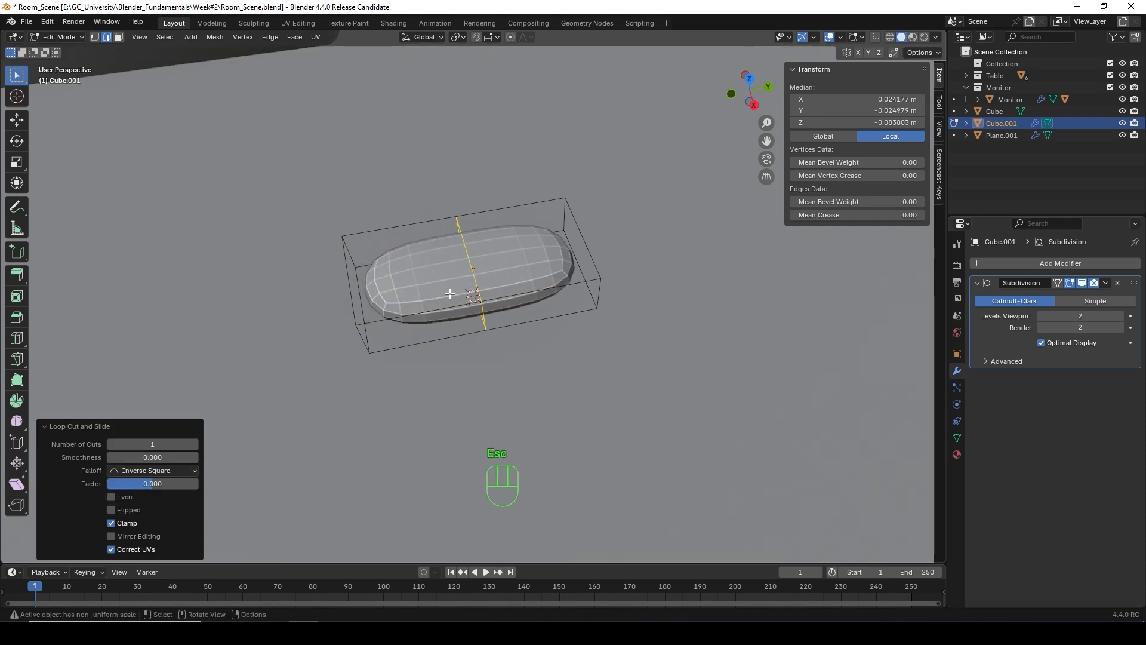
Step: Select the two upper end edges of the block and scale them uniformly by about 0.813
middle_click_drag(339, 287, 360, 289)
left_click(364, 293)
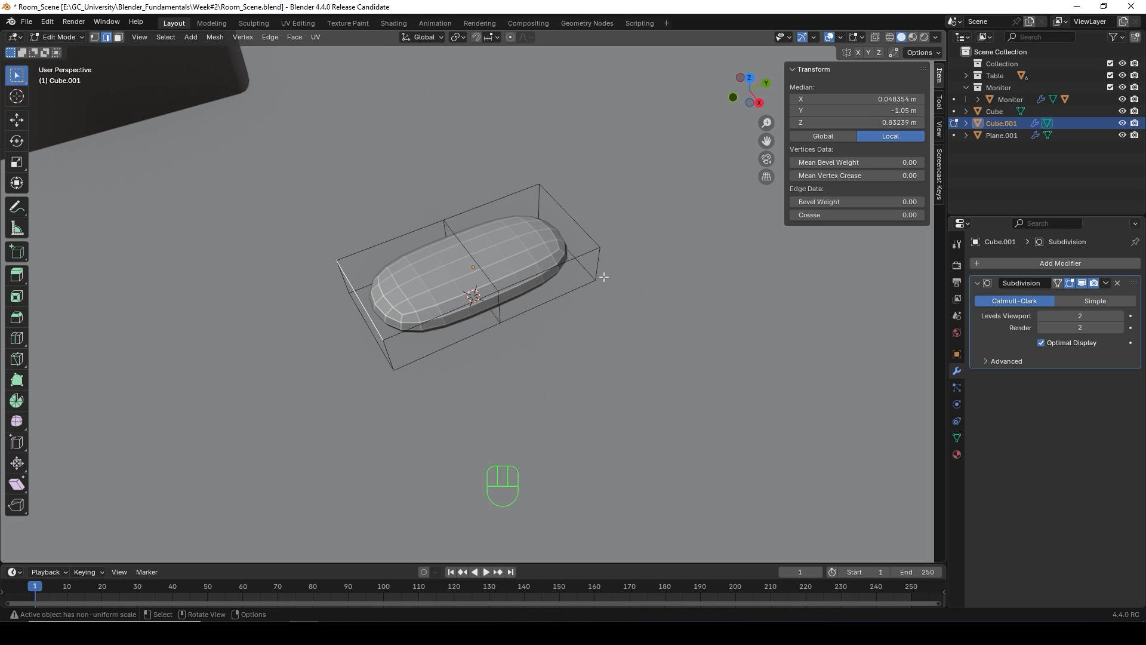
left_click(566, 212, "shift")
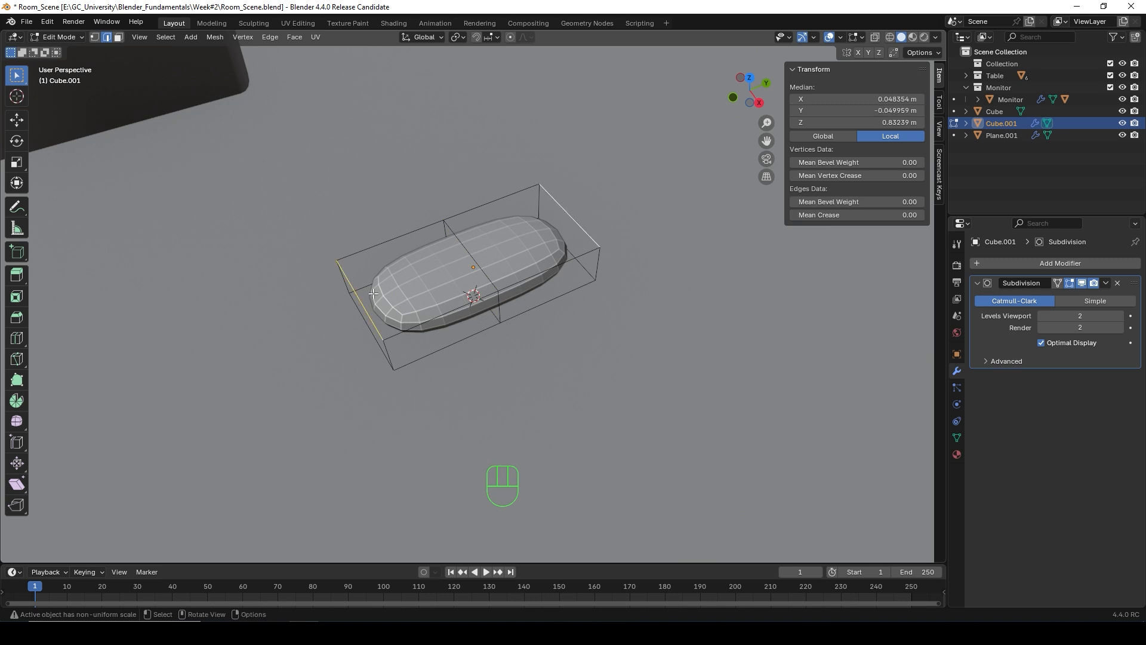
middle_click_drag(370, 297, 340, 298)
key("s")
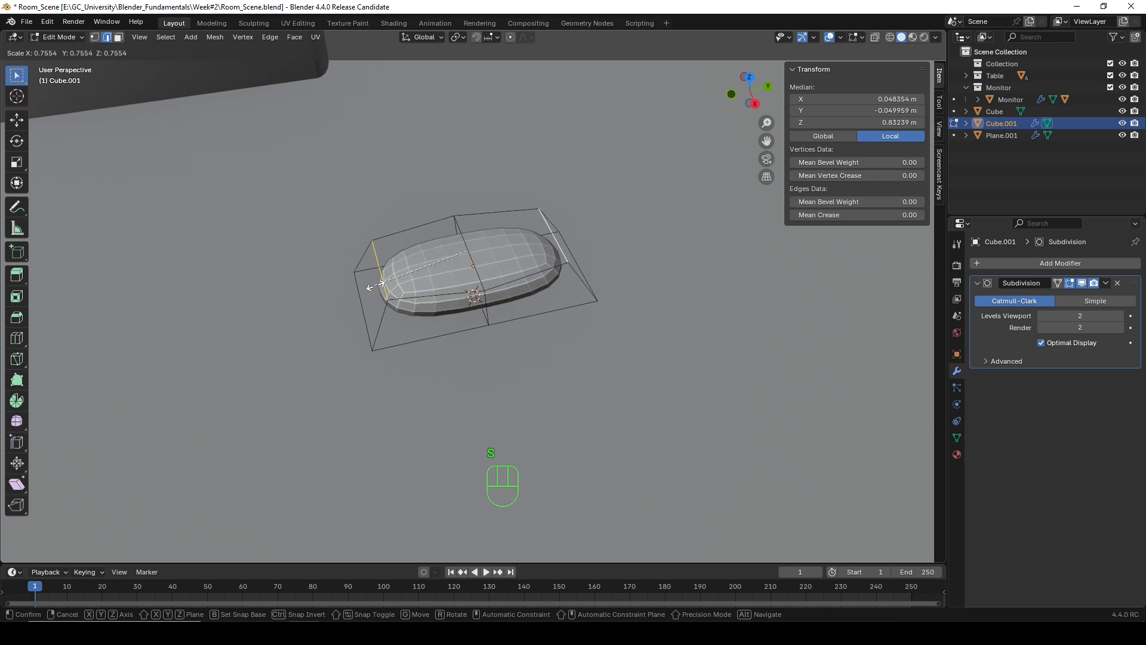
left_click(364, 291)
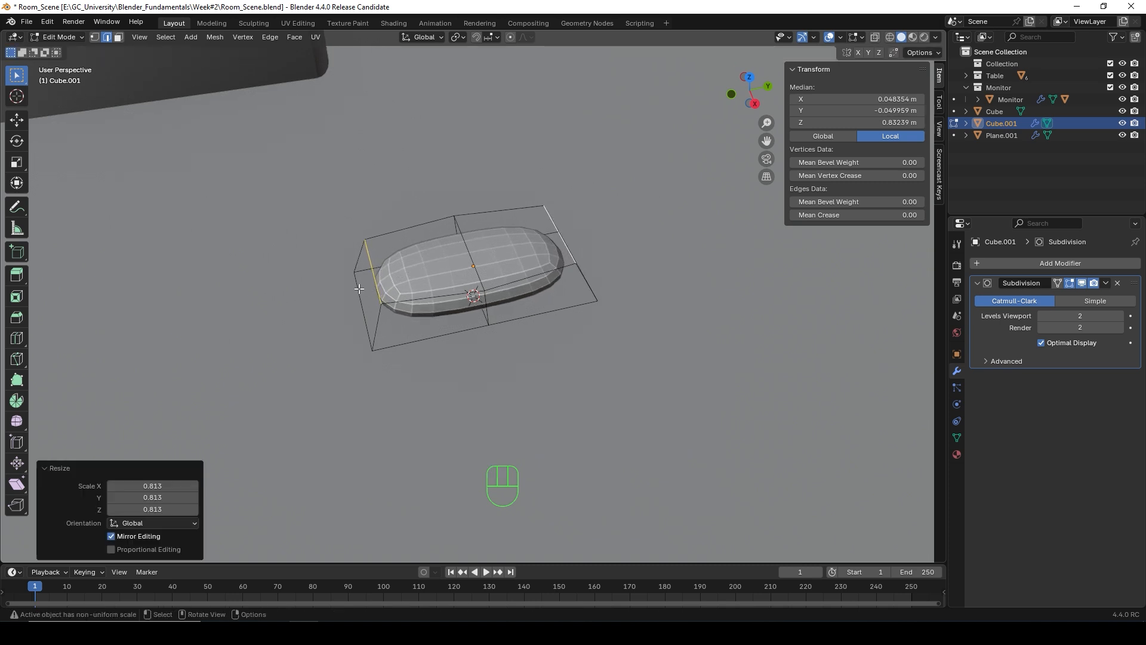
Step: Return to Object Mode, apply smooth shading to the mouse body and deselect it
middle_click_drag(360, 288, 329, 226)
key("Tab")
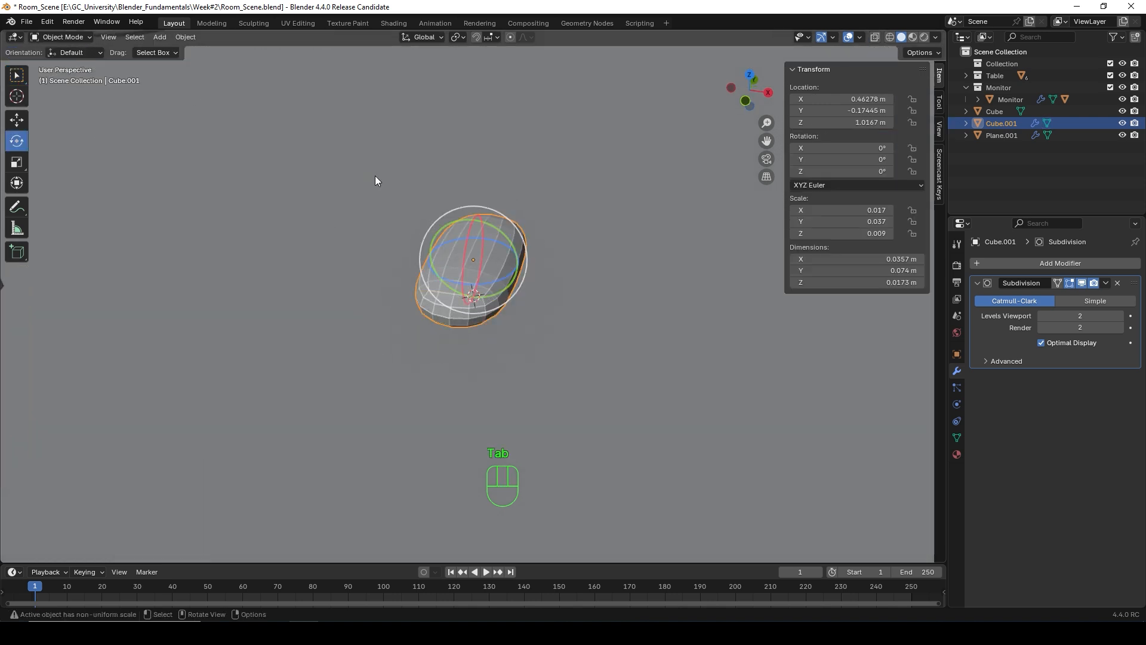
left_click(467, 276)
left_click(465, 269)
right_click(454, 263)
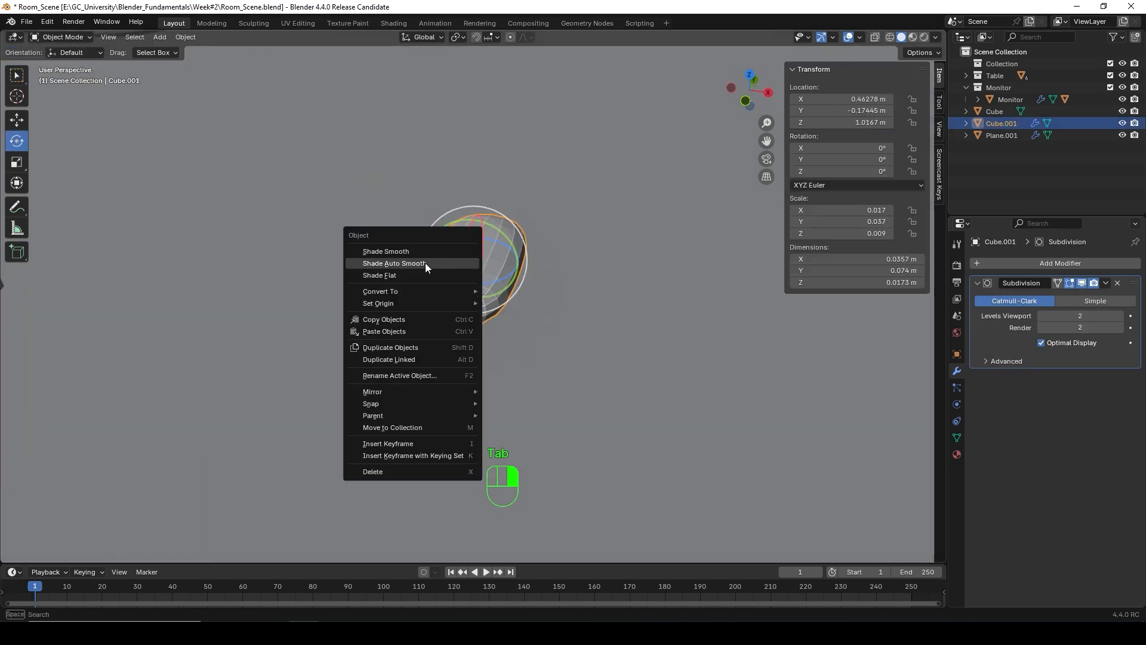
left_click(425, 263)
left_click(342, 261)
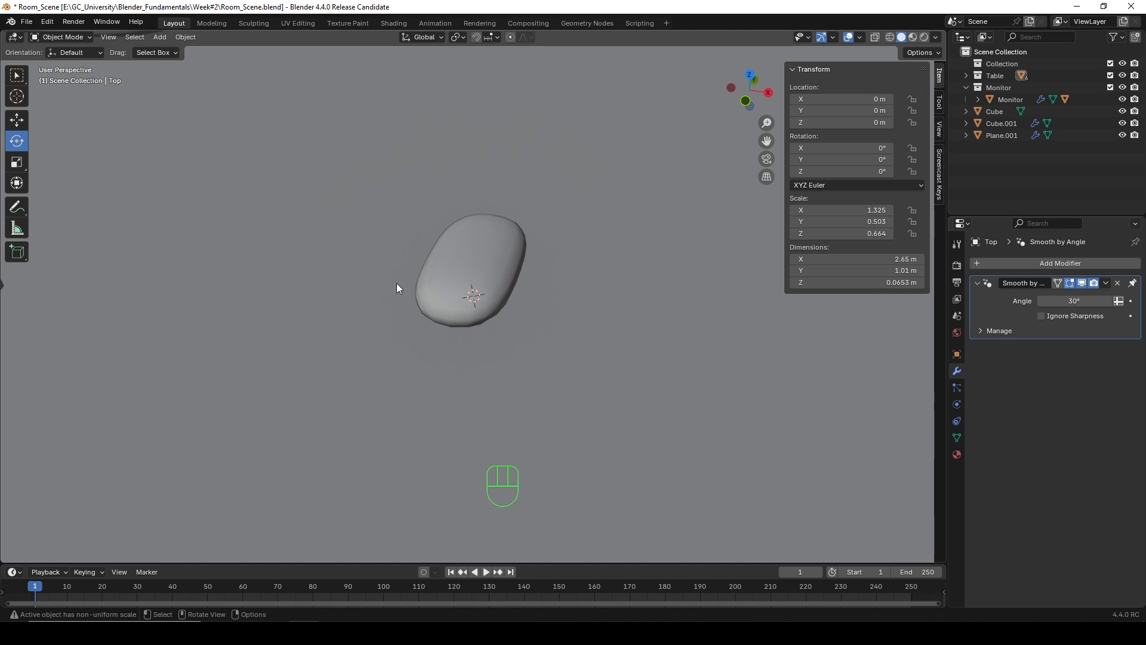
Step: Try adding a second centred loop cut in the +Y half of the mouse body in Edit Mode, and undo it
middle_click_drag(396, 283, 481, 269)
left_click(482, 268)
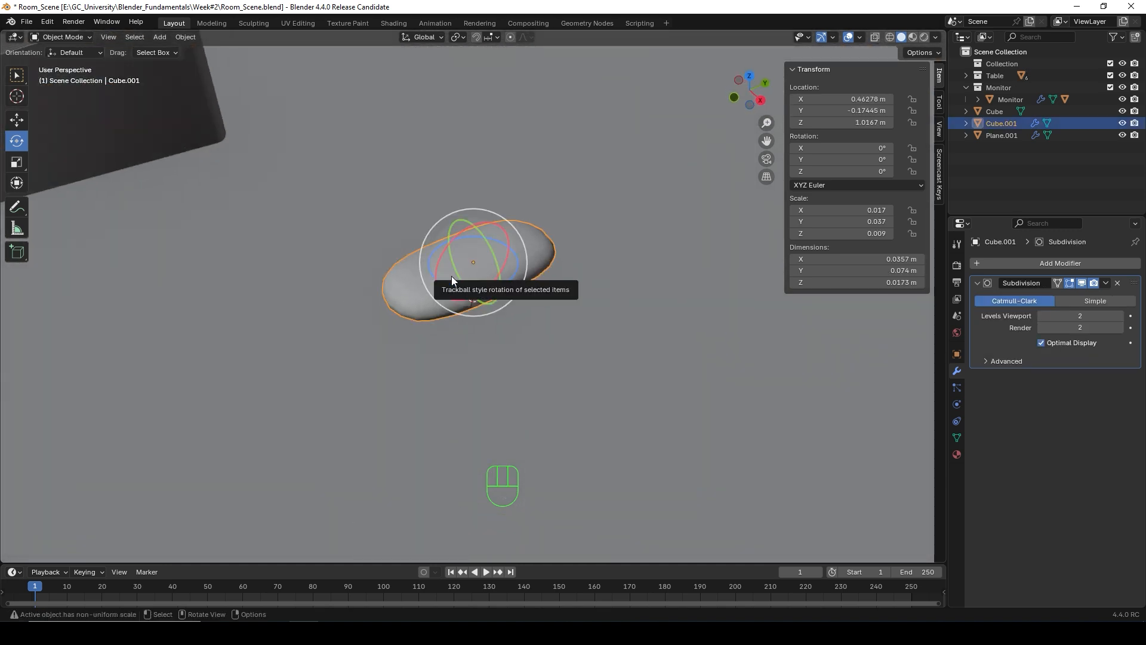
key("Tab")
scroll(519, 269, "up", 3)
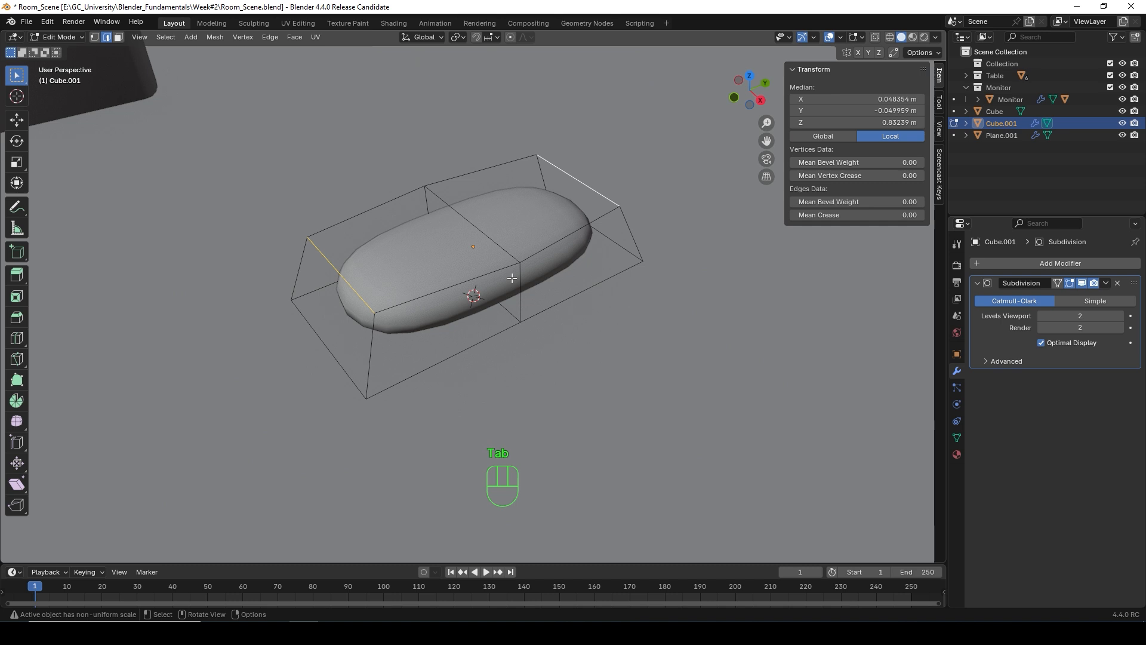
middle_click_drag(540, 269, 505, 271)
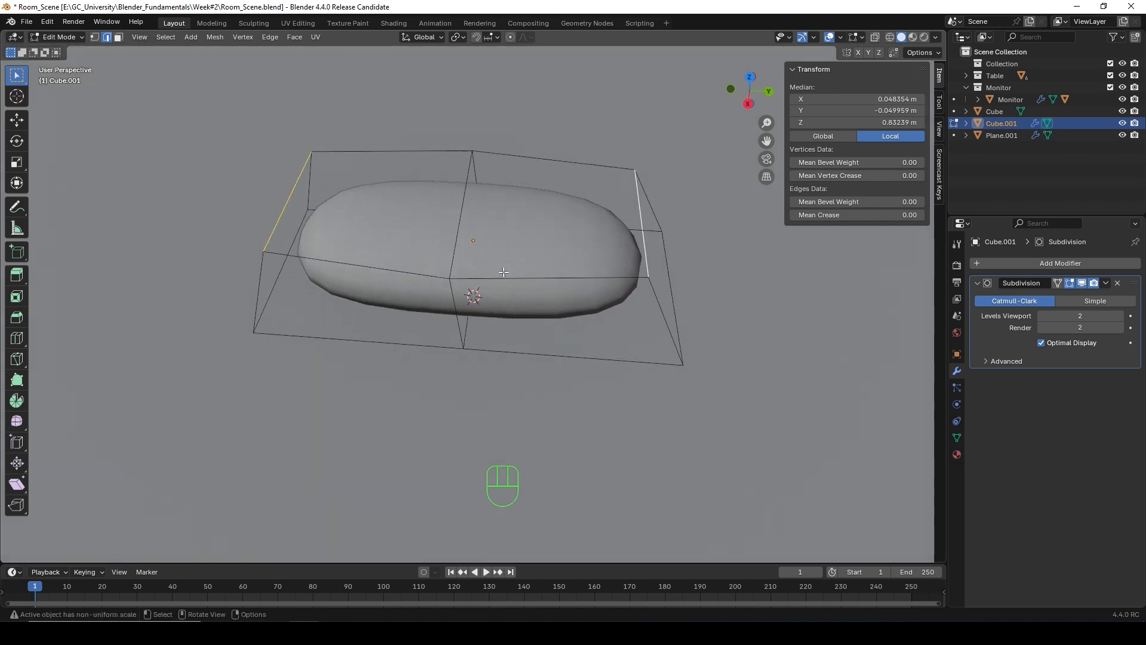
key("ctrl+r")
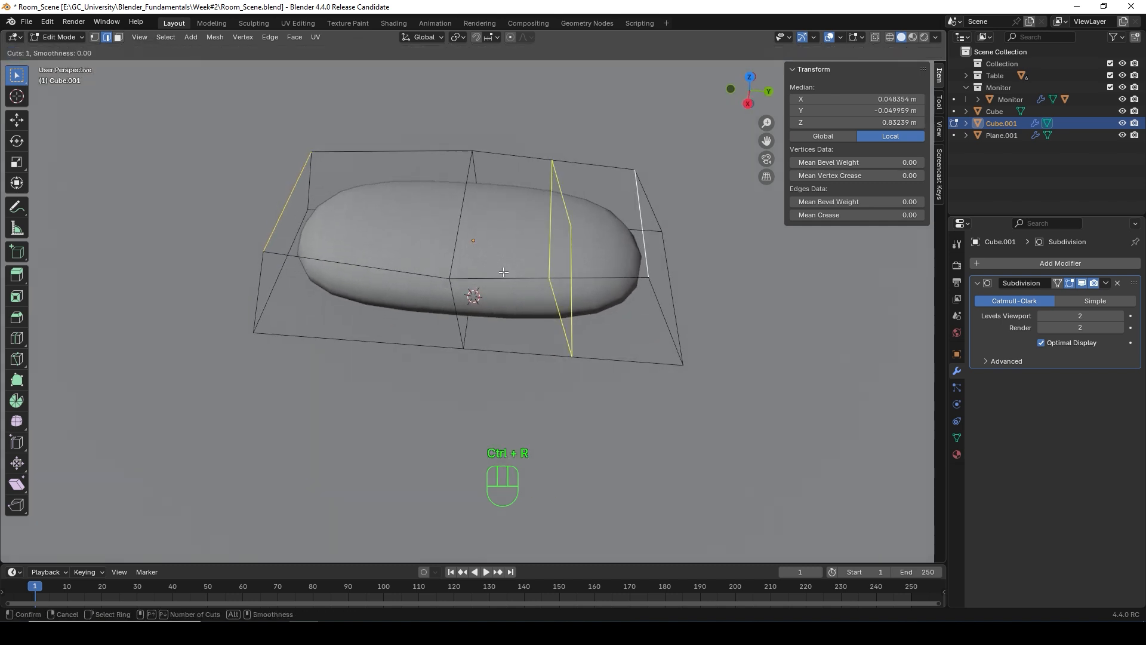
left_click(540, 274)
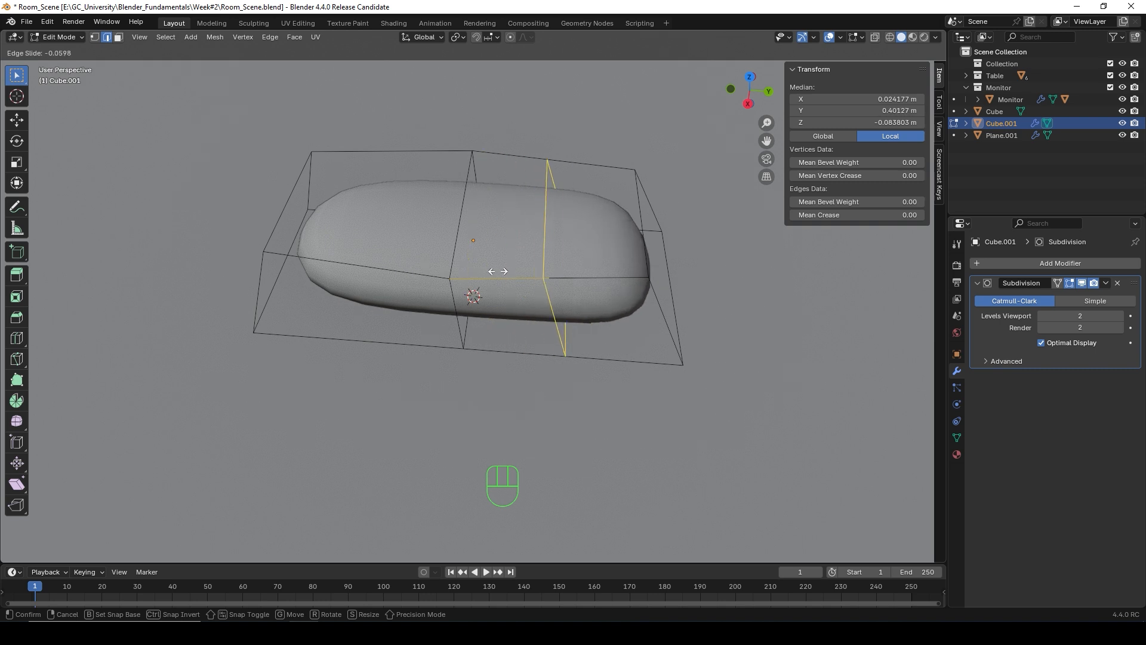
key("Escape")
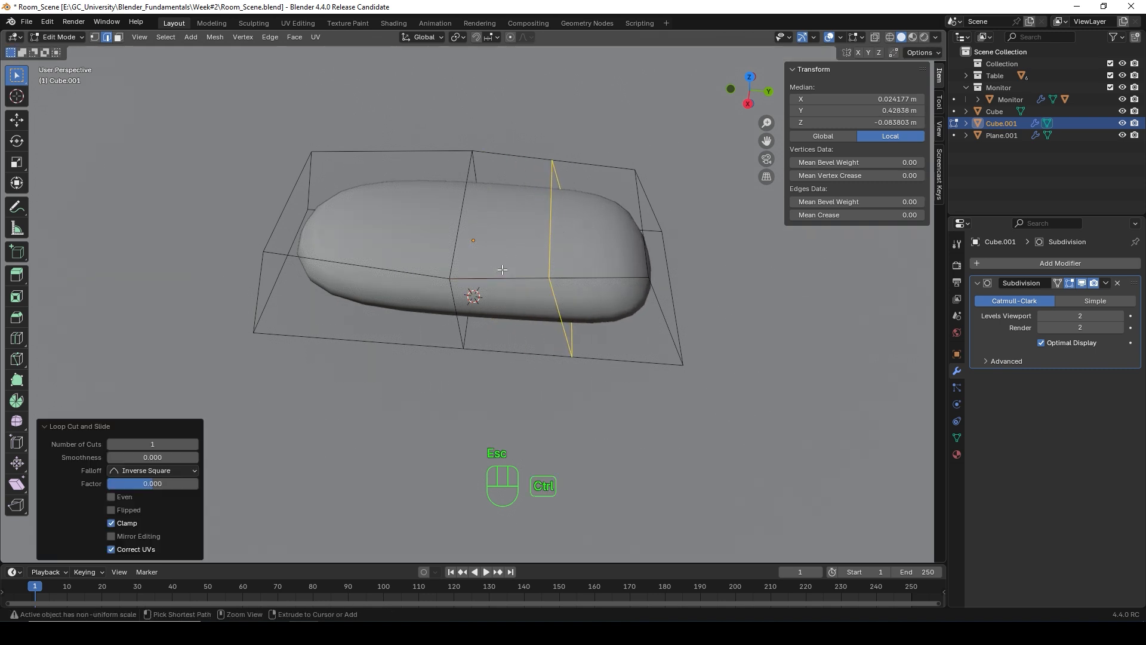
key("ctrl+z")
key("ctrl+z")
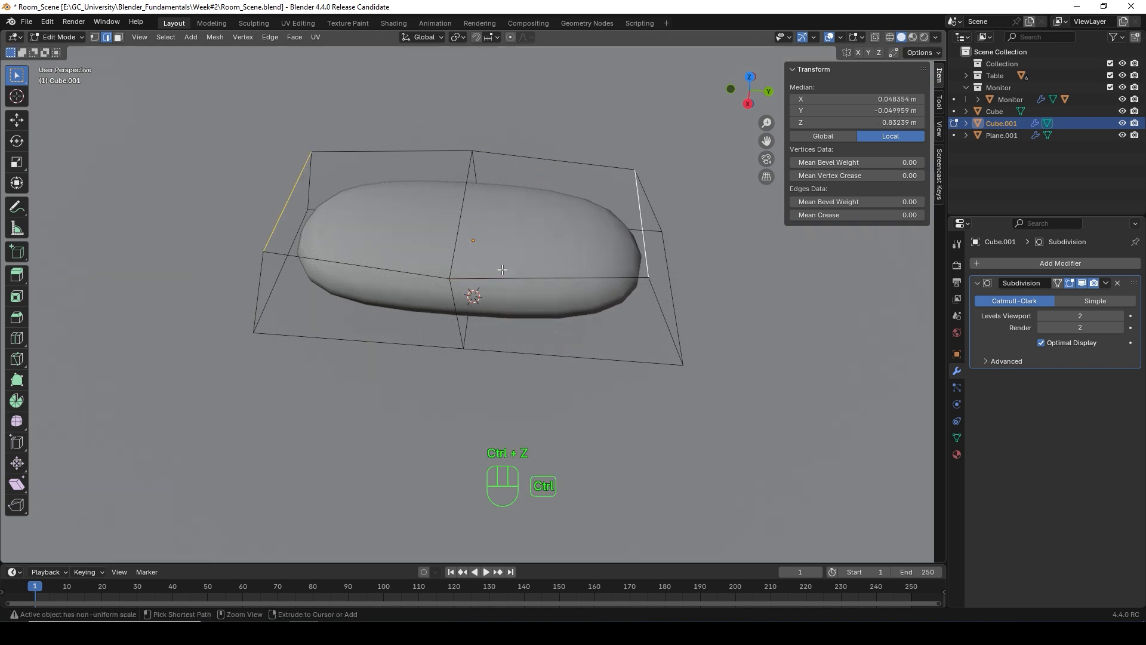
Step: In Object Mode, rotate the mouse about -3.2° around the view axis and scale it uniformly by about 1.727
middle_click_drag(277, 188, 441, 205)
scroll(456, 239, "down", 8)
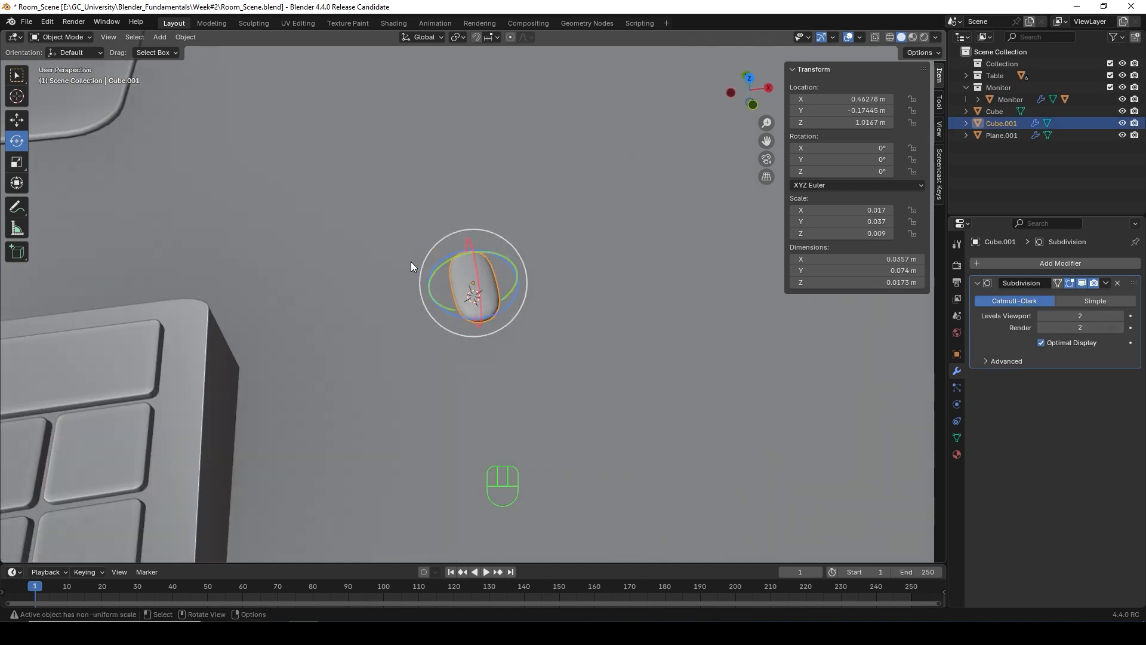
middle_click_drag(422, 299, 393, 284)
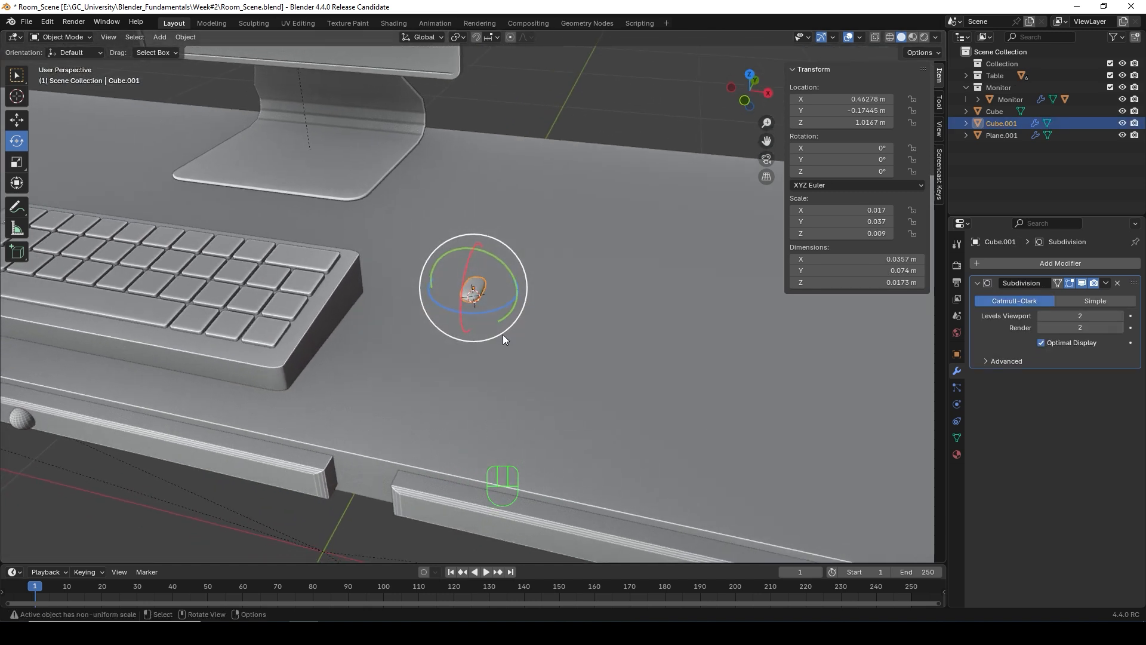
mouse_move(502, 335)
left_mouse_down()
mouse_move(515, 330)
mouse_move(502, 333)
left_mouse_up()
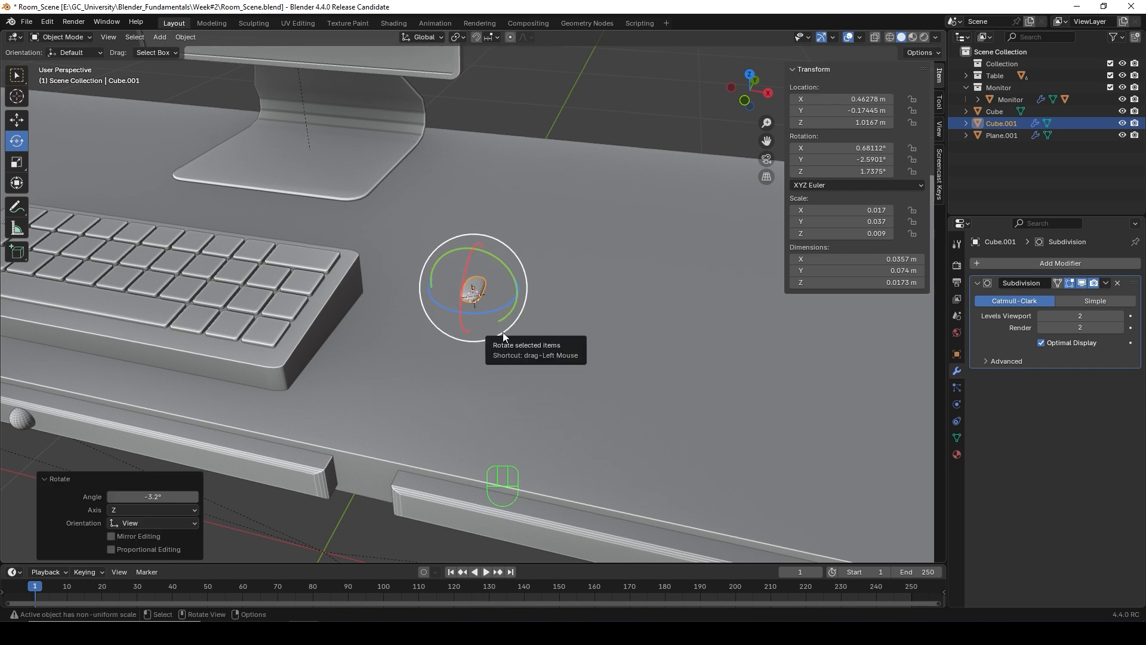
key("s")
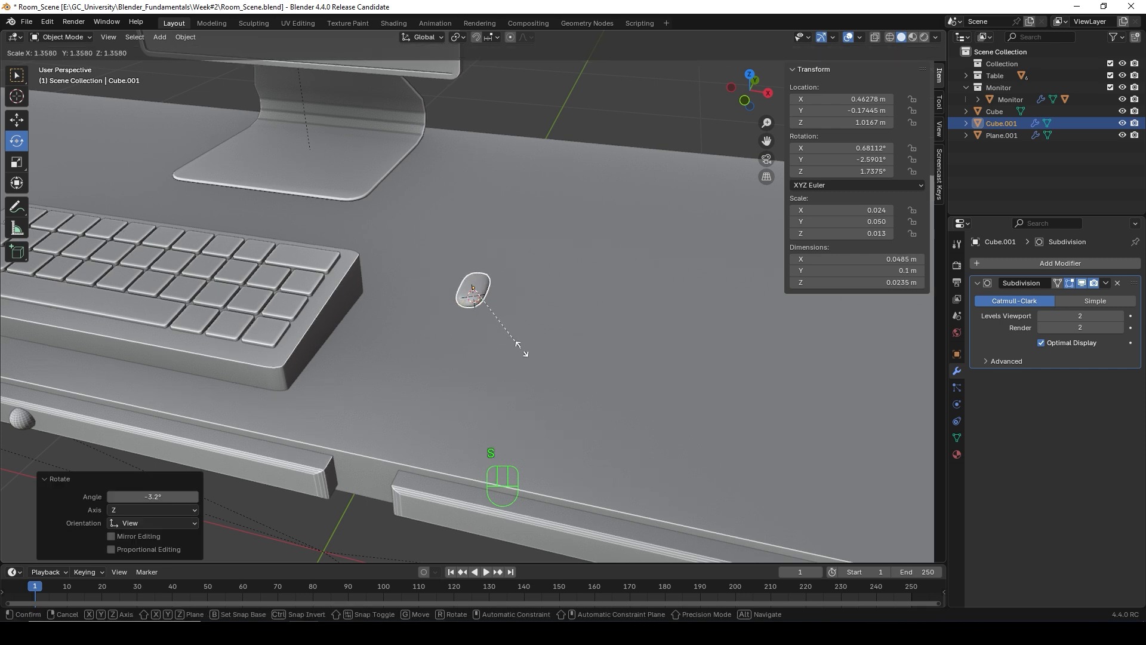
left_click(534, 365)
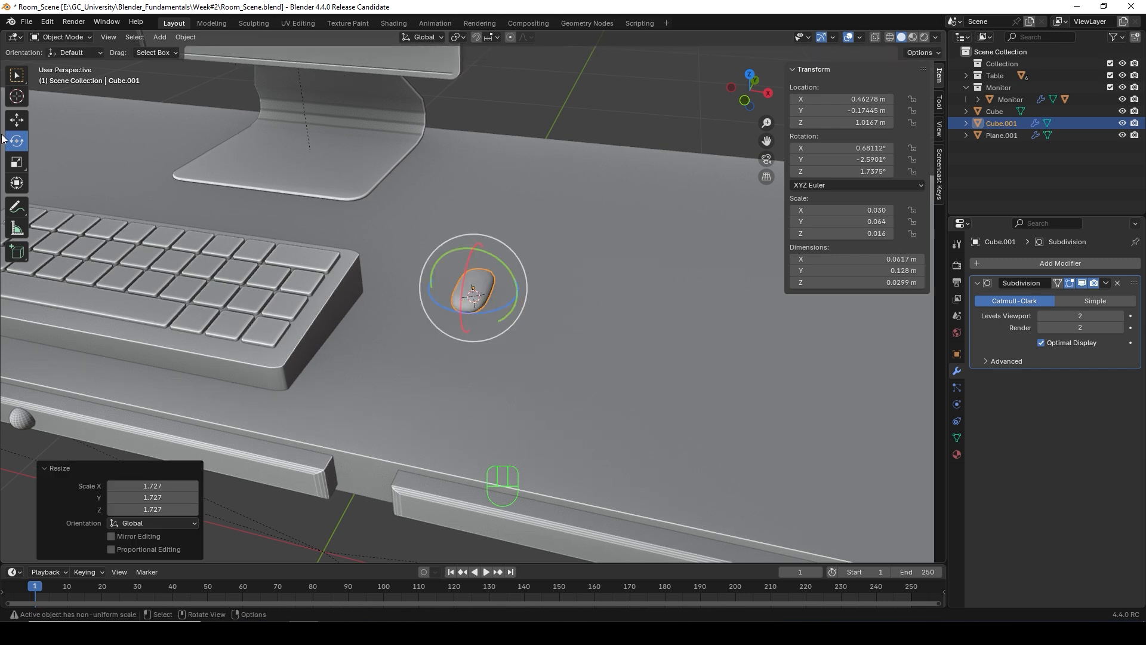
Step: Move the mouse about -0.137 m along Y toward the desk's front edge, and select the keyboard body
key("g")
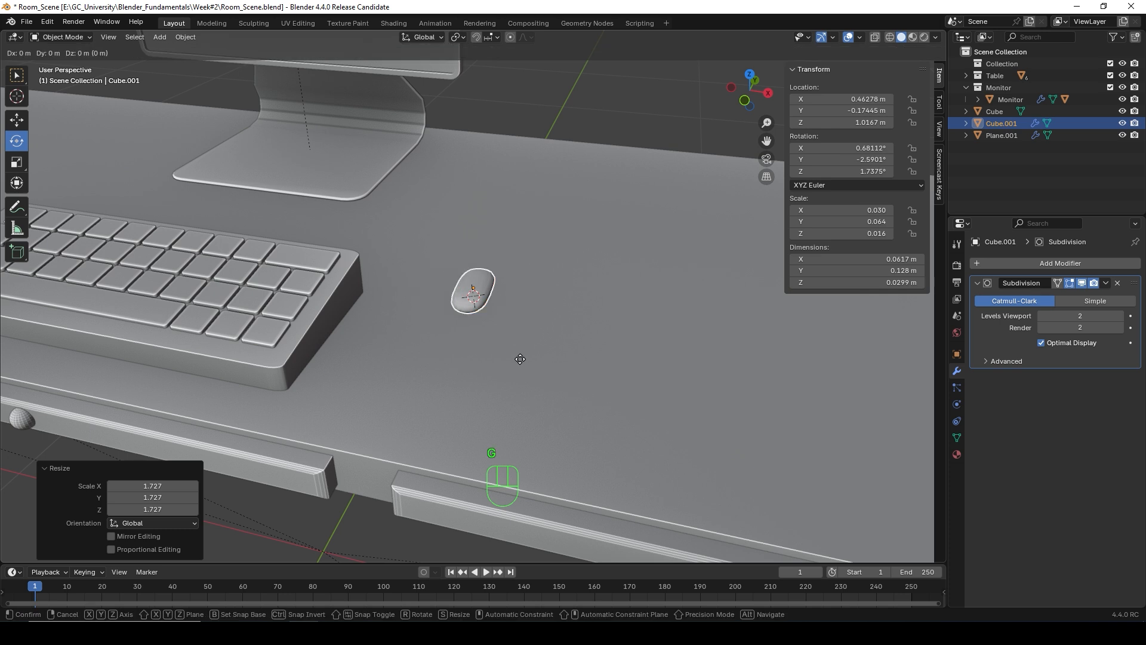
key("y")
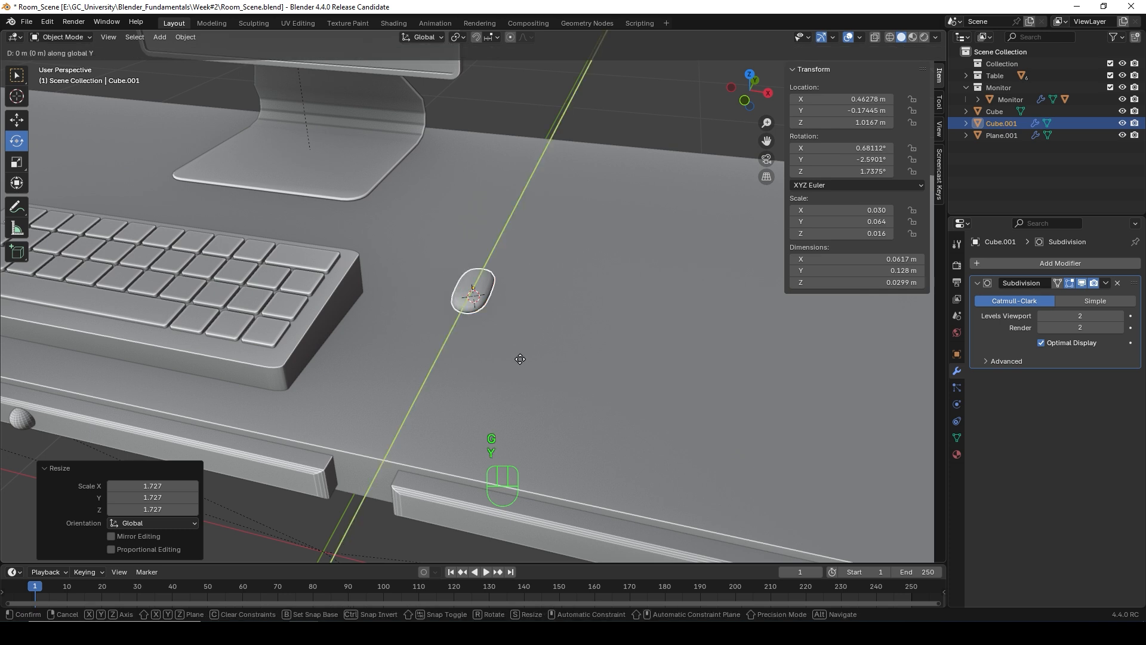
left_click(517, 427)
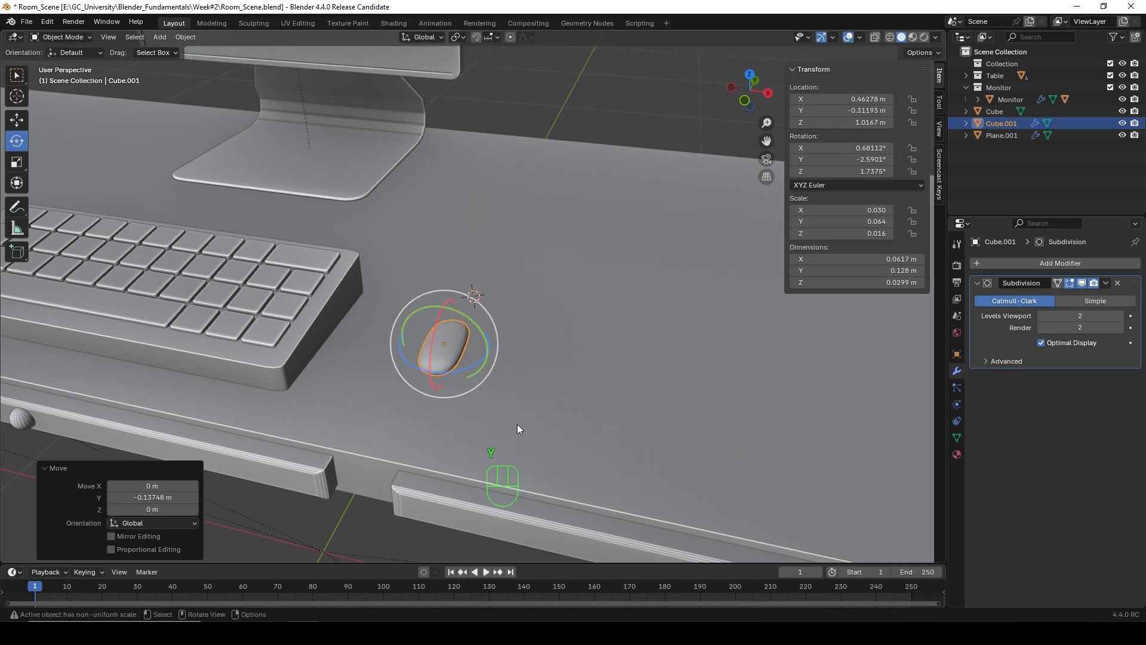
scroll(355, 377, "down", 5)
scroll(310, 334, "up", 3)
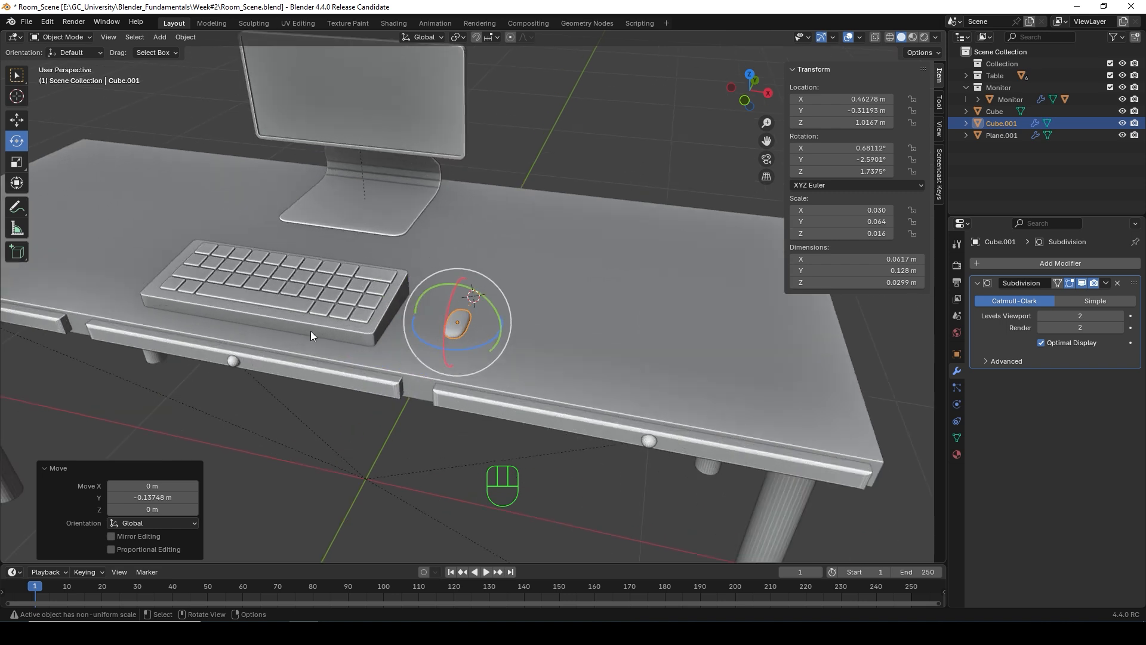
left_click(316, 327)
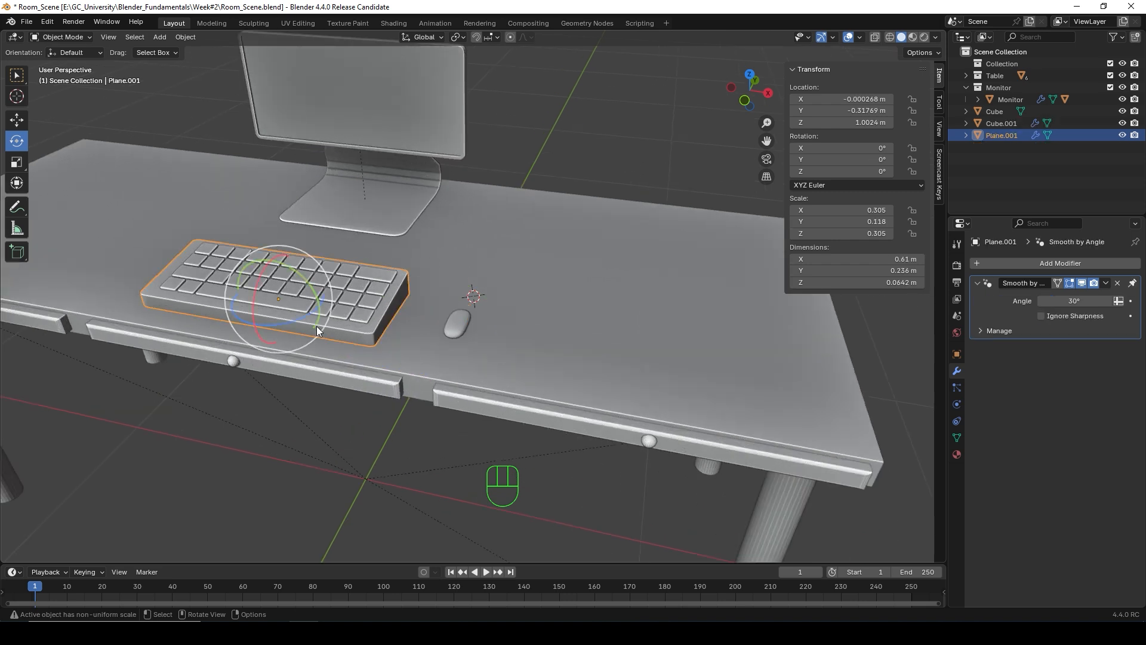
Step: Parent the keycaps to the keyboard body using Object (Keep Transform)
left_click(371, 301)
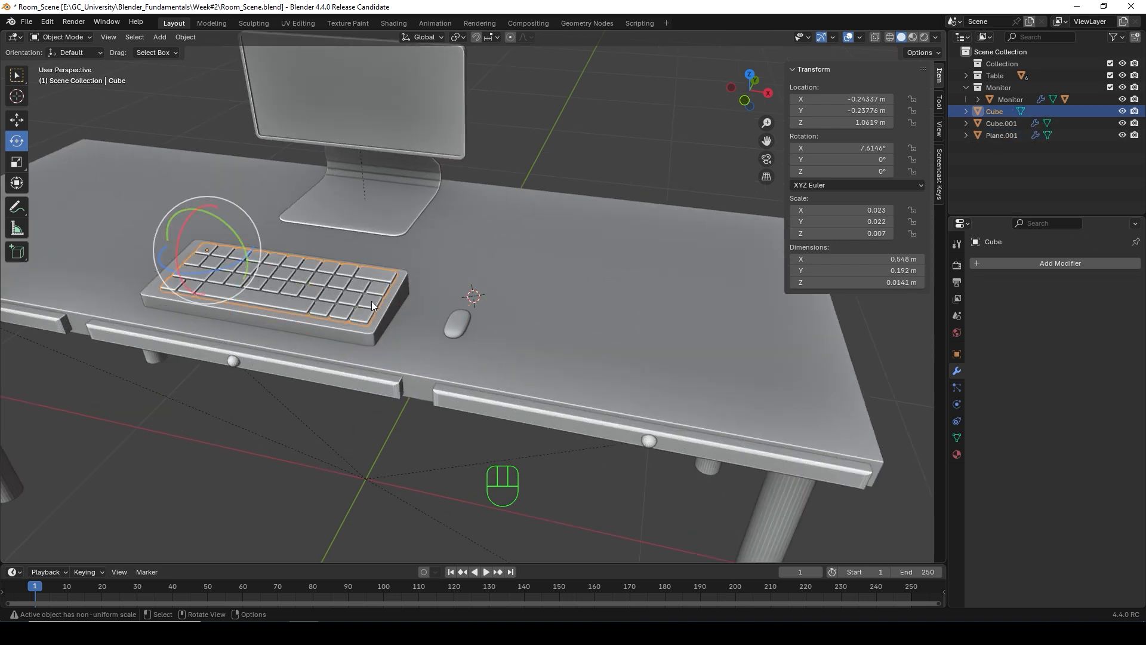
left_click(362, 330, "shift")
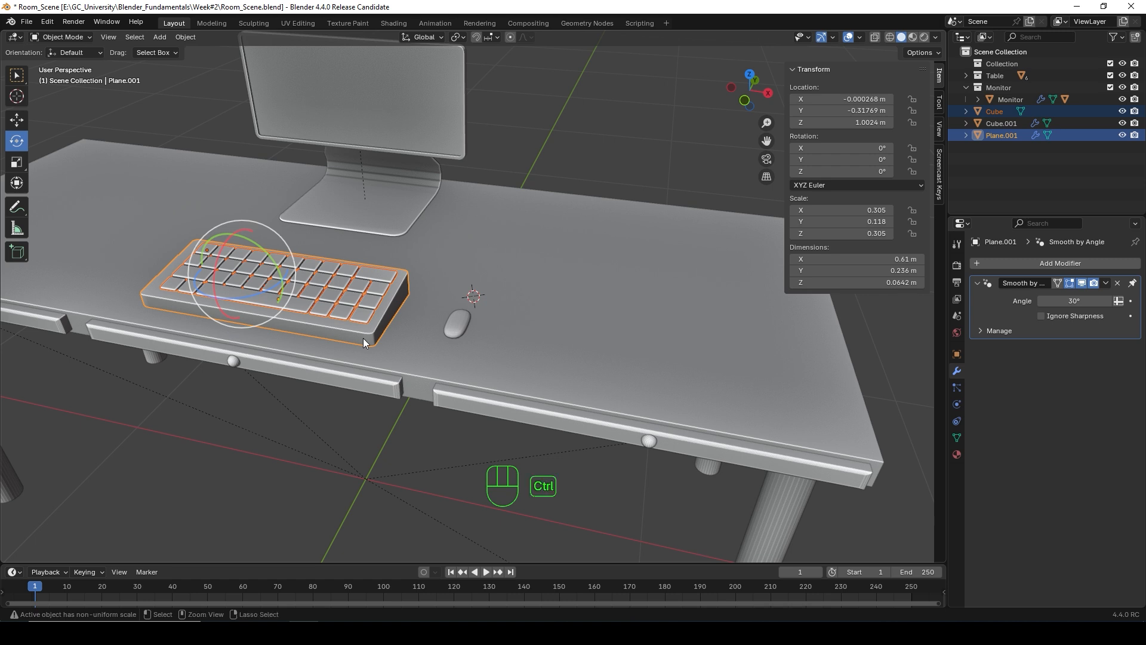
key("ctrl+p")
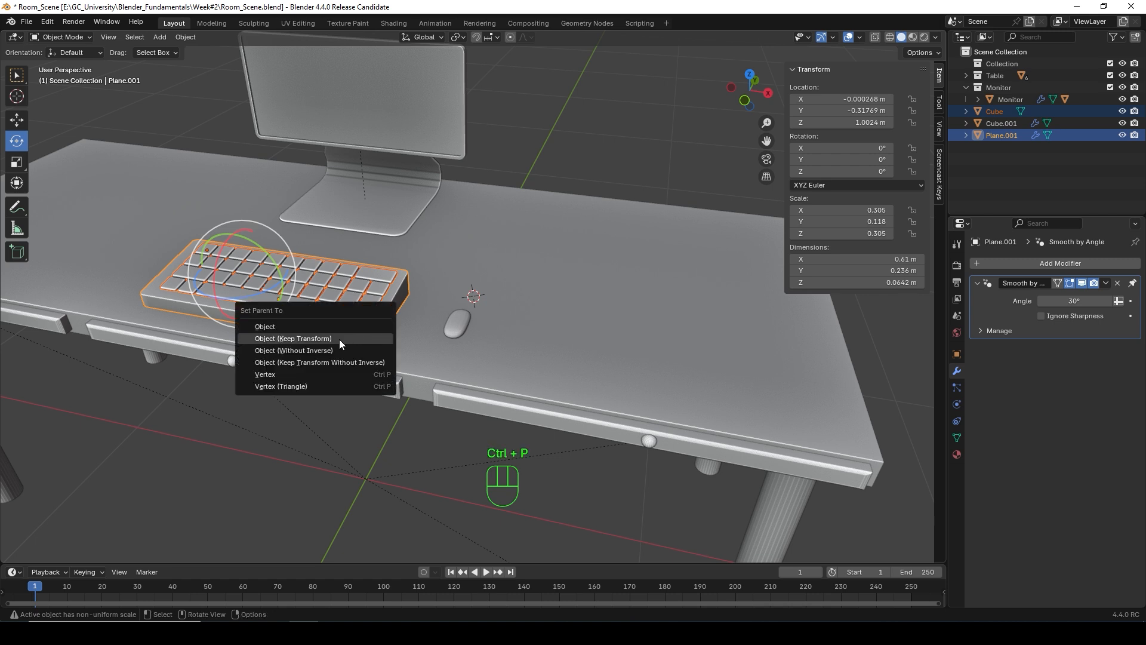
left_click(289, 337)
Step: Rename the keyboard body object as Keyboard
double_click(1002, 123)
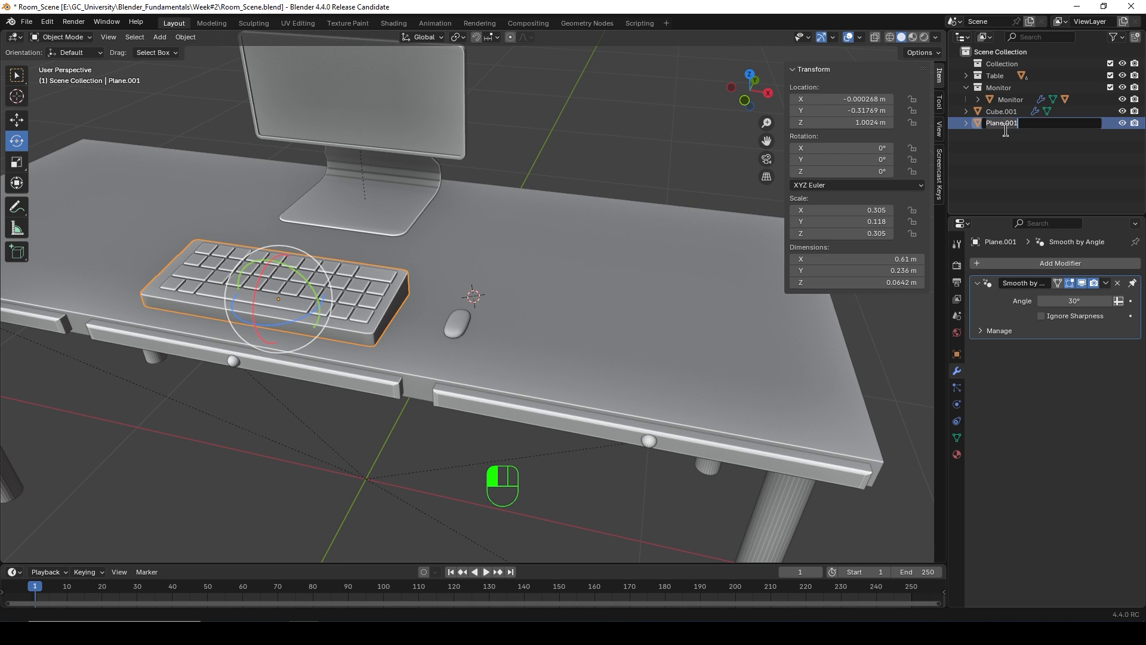
type("Keyboard")
left_click(1028, 151)
Step: Select the computer mouse on the desk and rename its object as Mouse
left_click(457, 323)
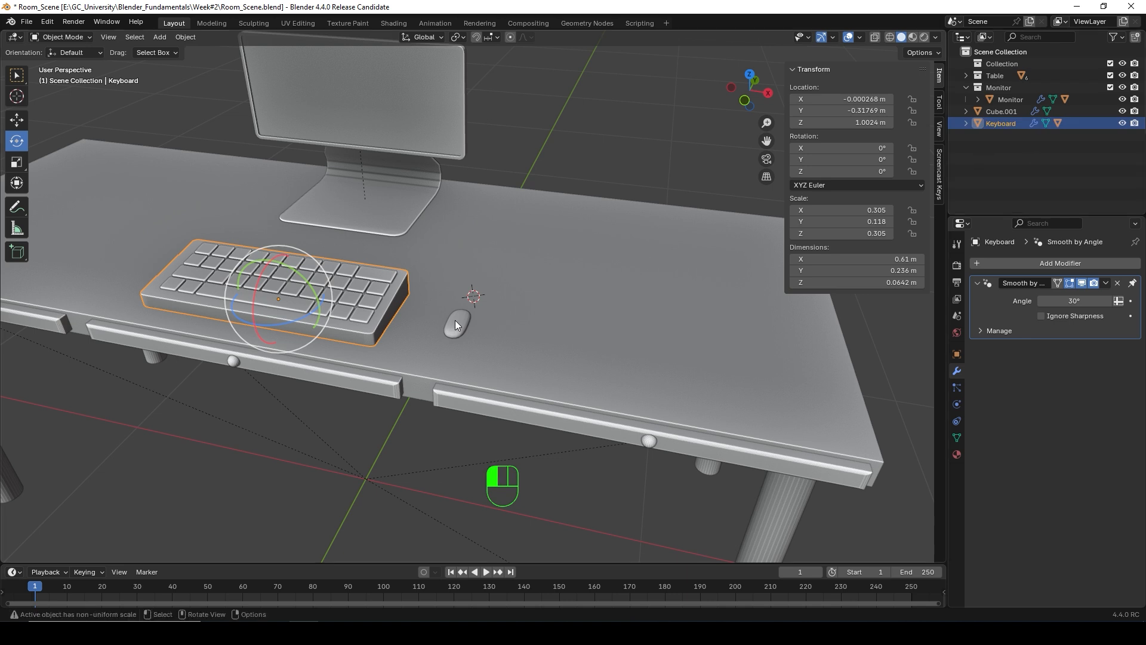
double_click(995, 113)
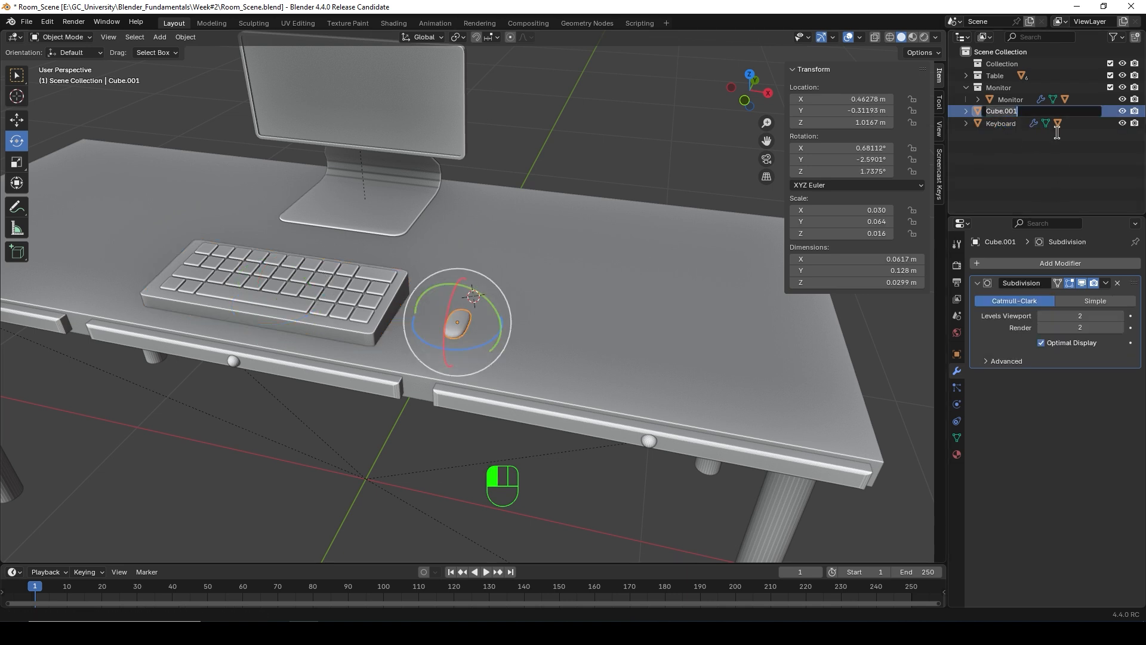
type("Mouse")
key("Return")
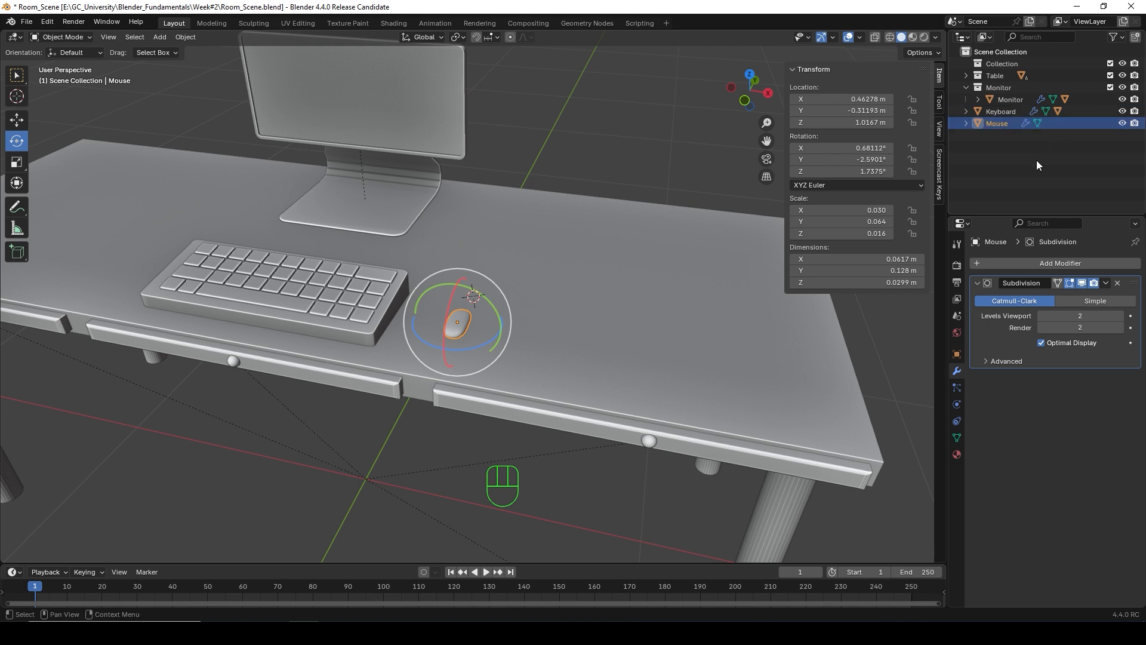
Step: Create a new collection in the scene and name it Keyboard-mouse
left_click(995, 162)
right_click(994, 160)
left_click(995, 161)
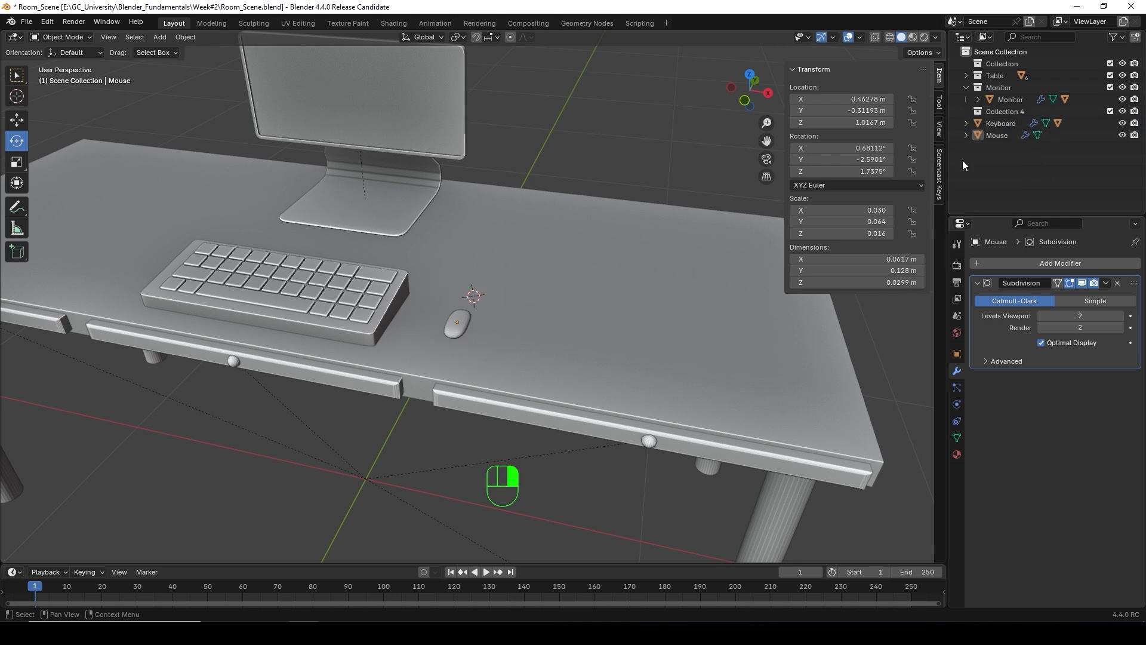
double_click(1008, 112)
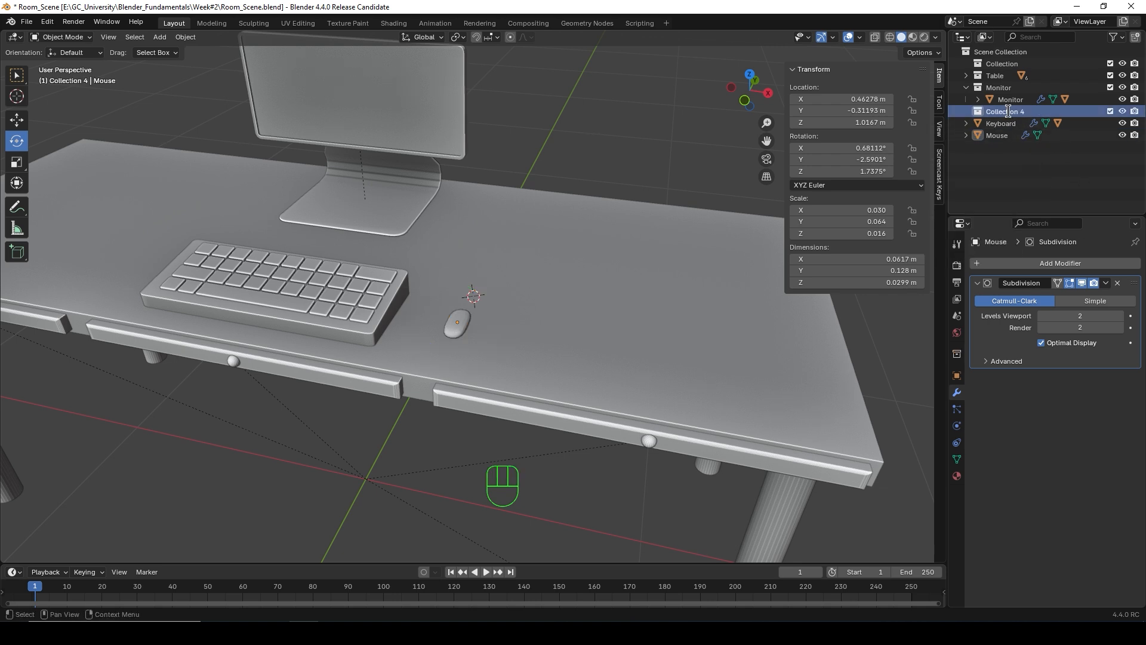
key("shift")
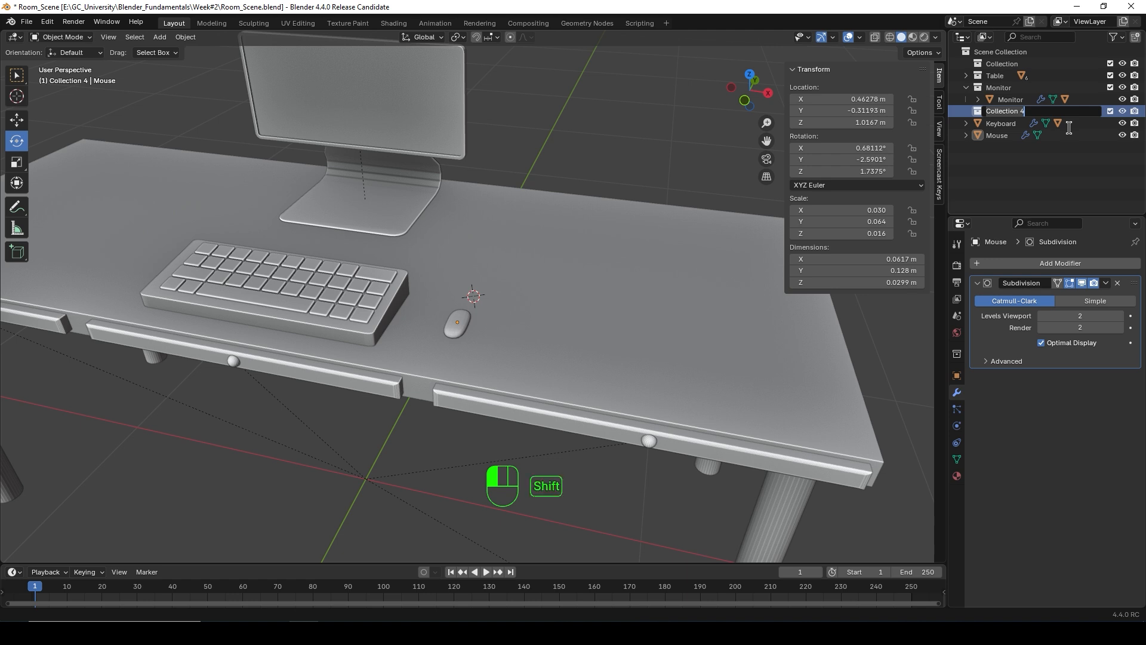
type("Keyboard mouse")
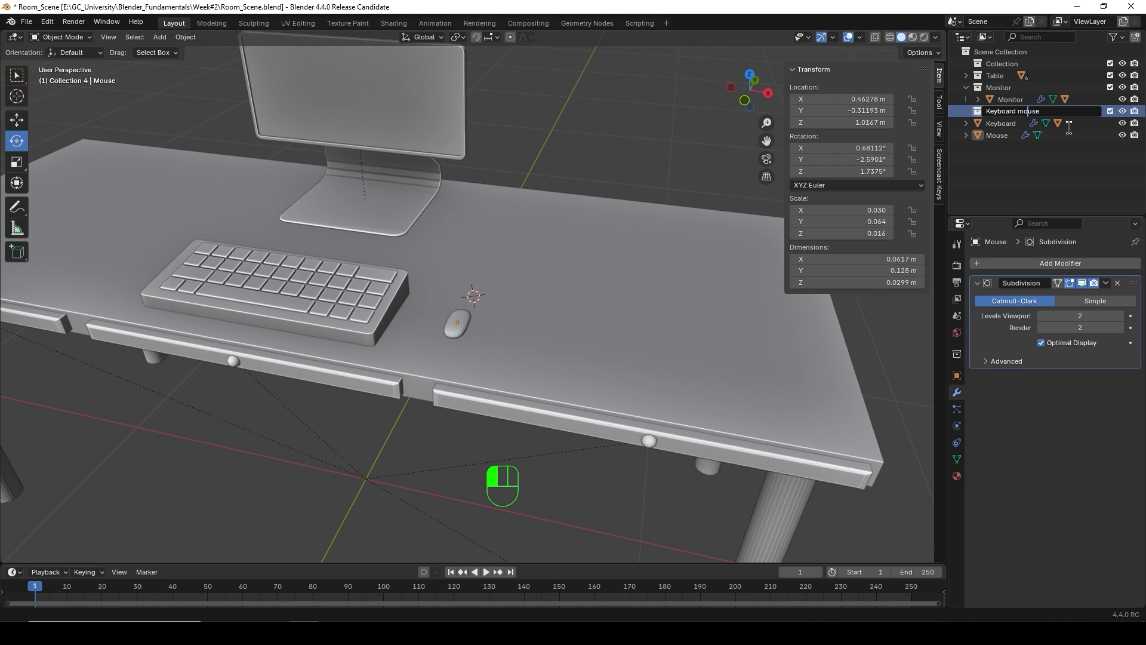
key("BackSpace")
key("Delete")
type("d-")
key("Return")
Step: Move the Keyboard, Mouse and keycap Cube objects into the Keyboard-mouse collection, check the Keyboard hierarchy, and collapse the collection
left_click_drag(1019, 174, 1005, 113)
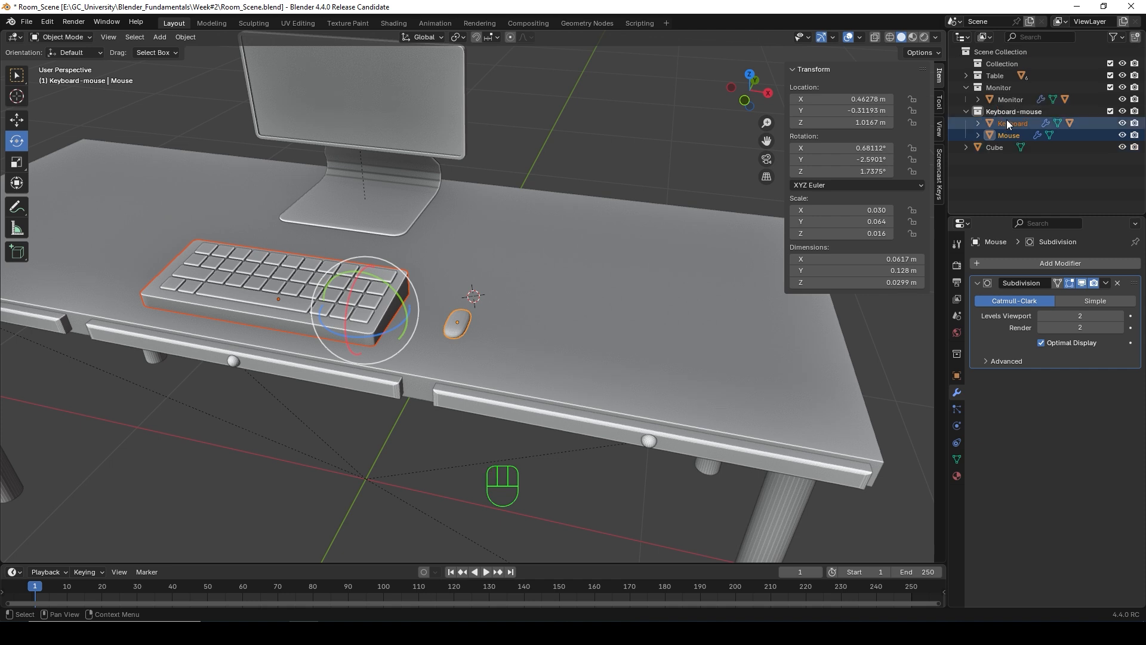
left_click(1123, 146)
left_click(1123, 147)
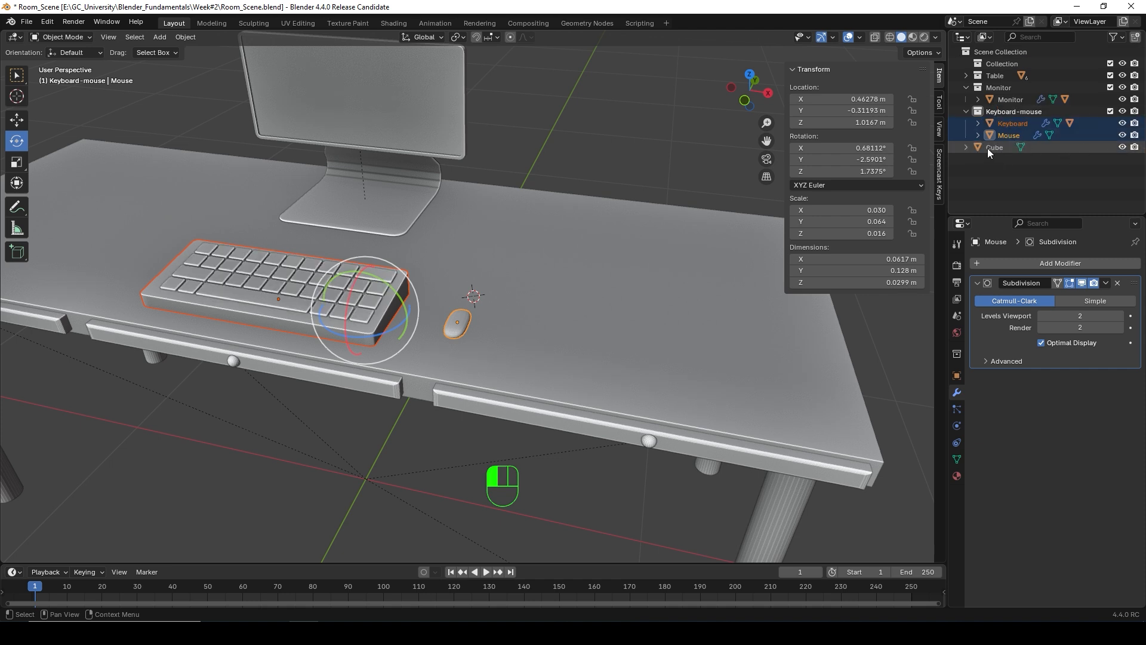
left_click_drag(987, 148, 998, 121)
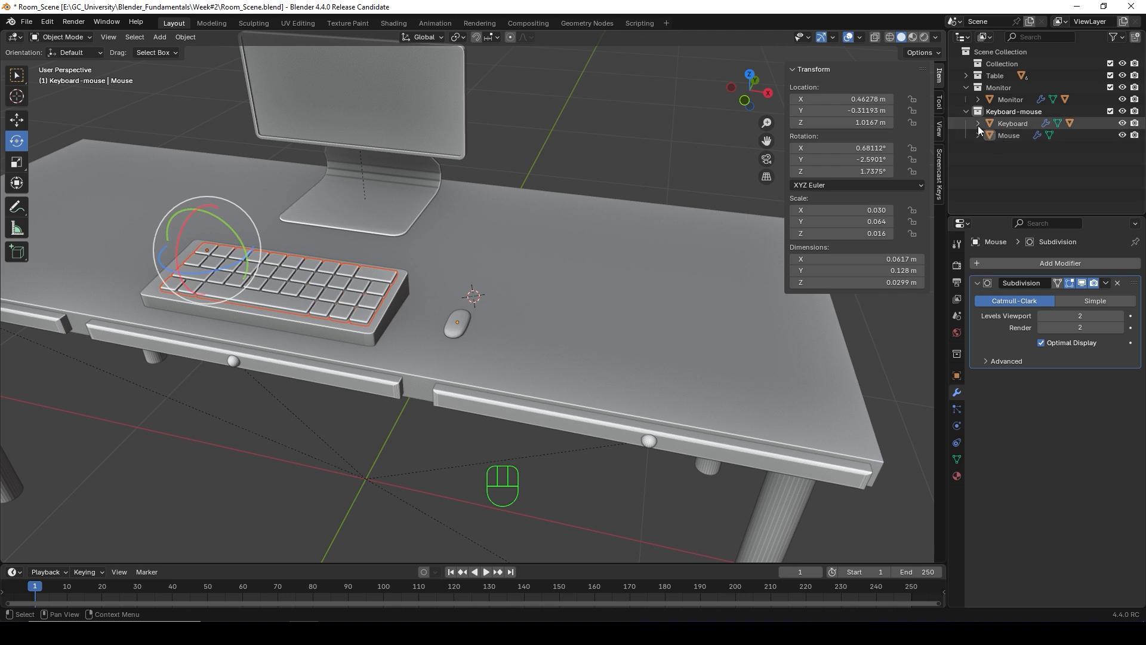
left_click(978, 124)
left_click(1015, 157)
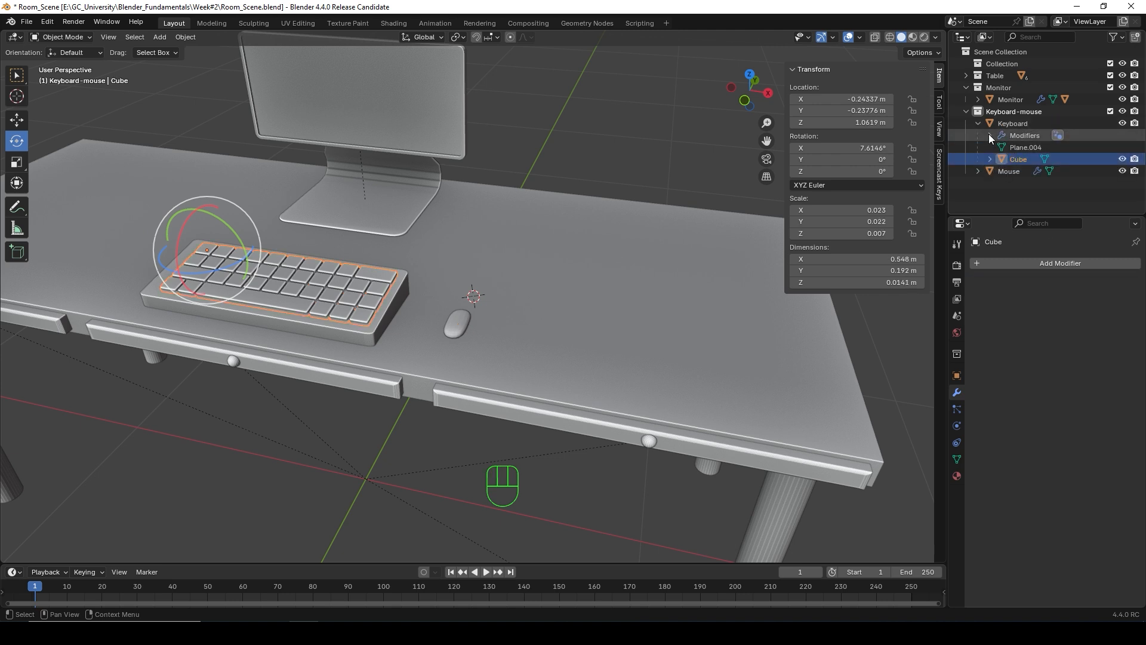
left_click(989, 136)
left_click(989, 135)
left_click(979, 124)
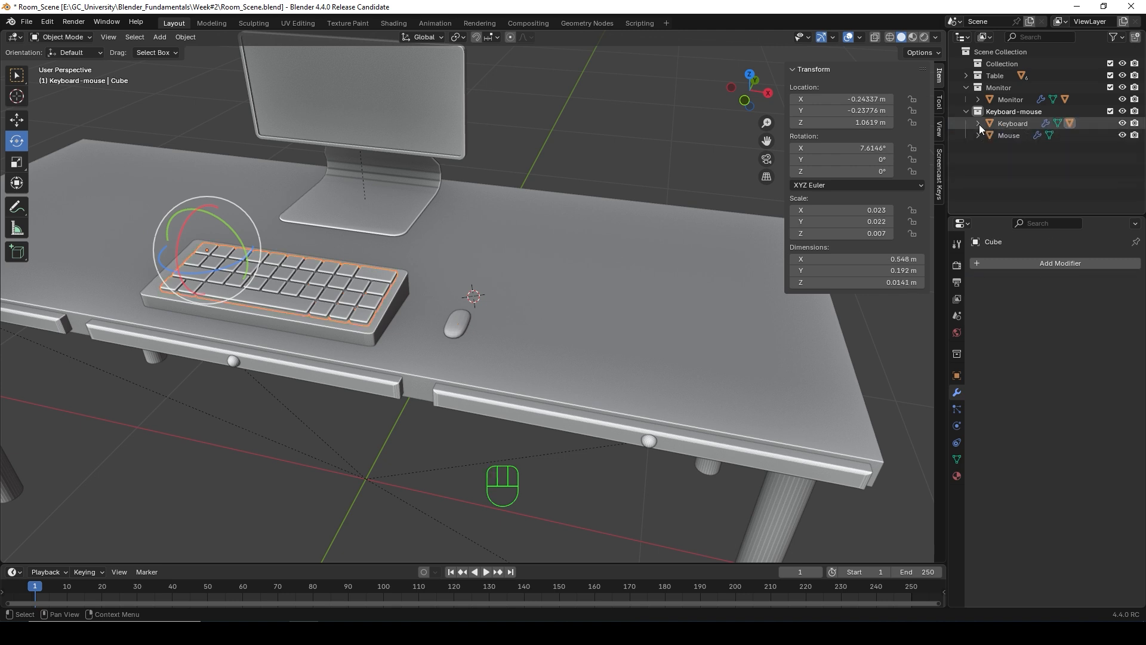
left_click(967, 111)
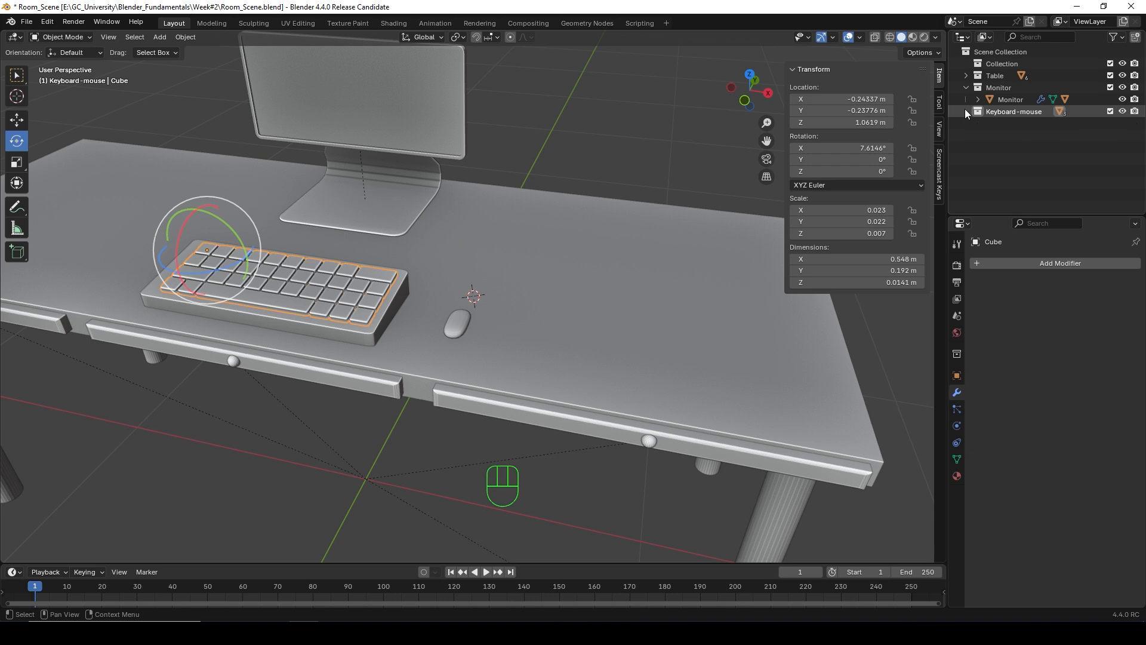
Step: Move the mouse about -0.071 m along X, closer to the keyboard
middle_click_drag(614, 171, 537, 278)
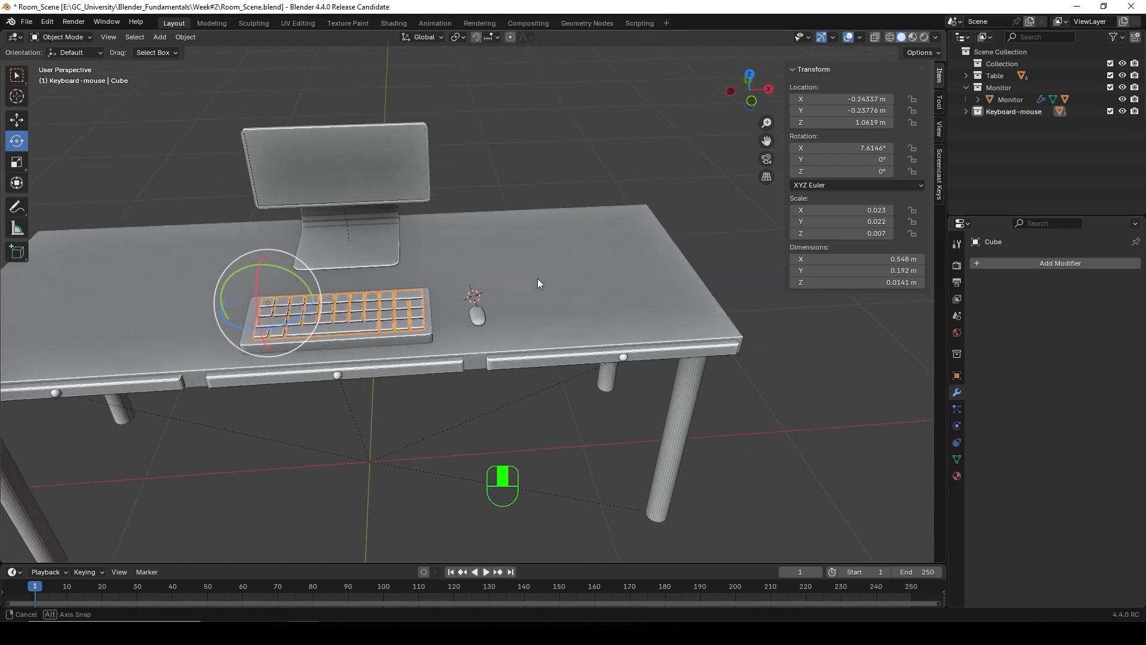
left_click(478, 316)
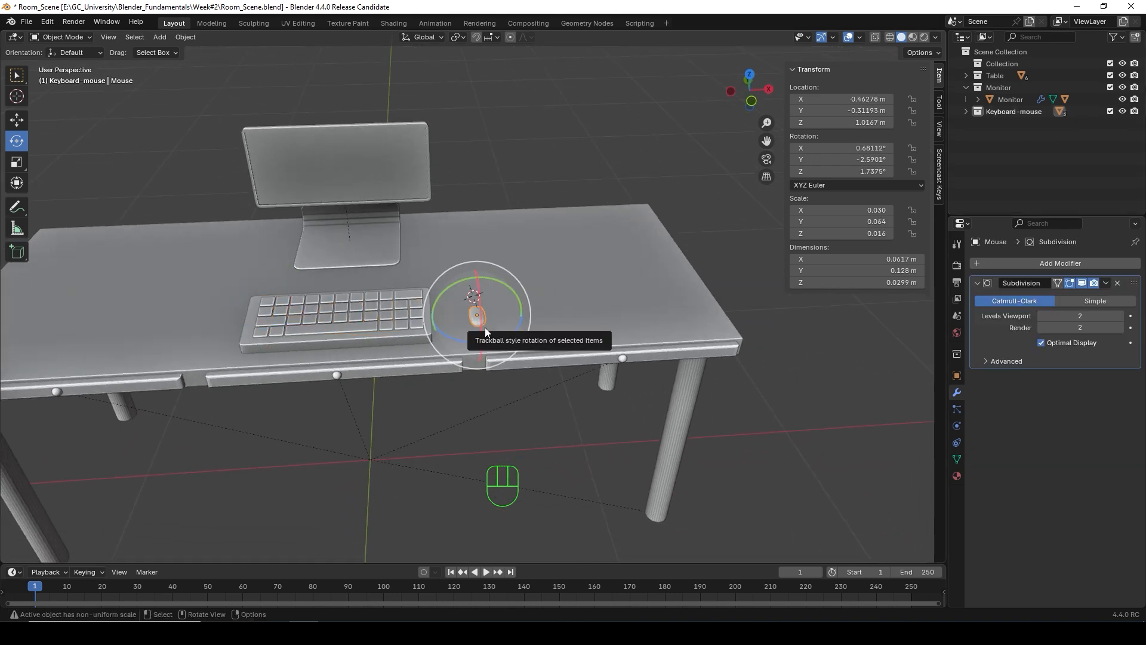
key("g")
key("x")
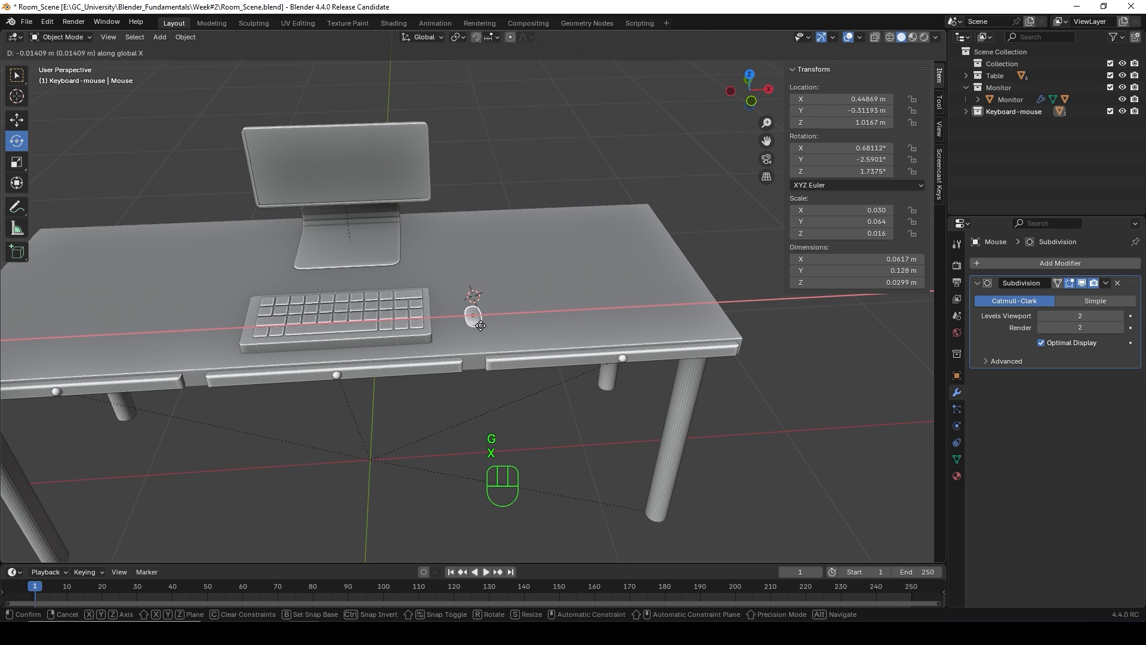
left_click(463, 326)
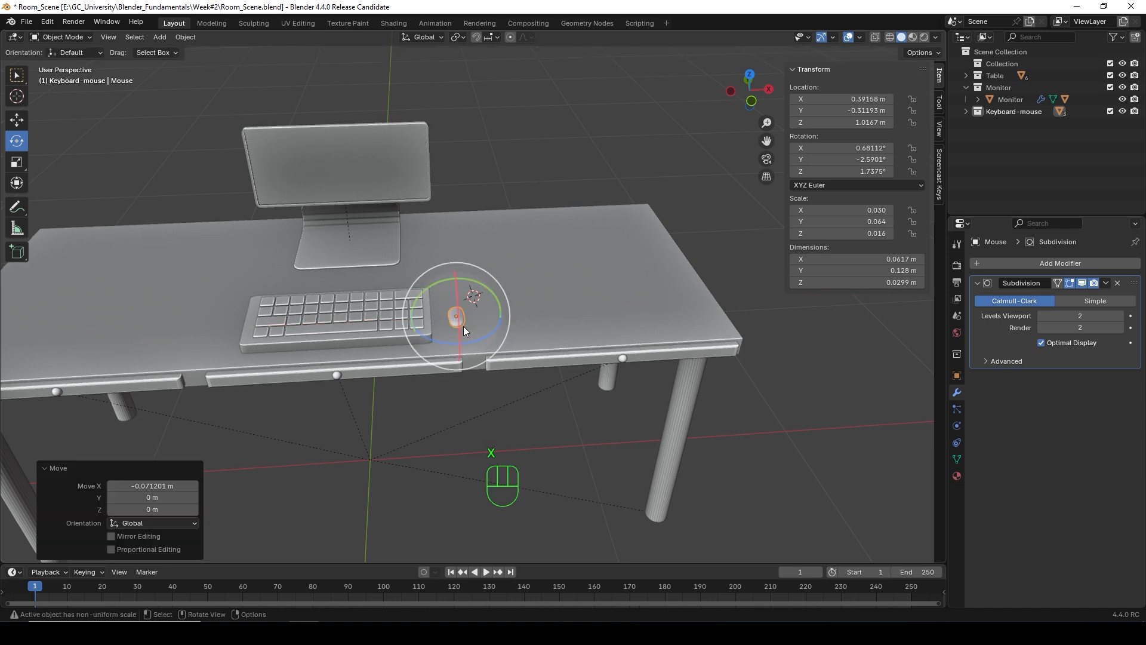
left_click(645, 234)
middle_click_drag(644, 234, 615, 240)
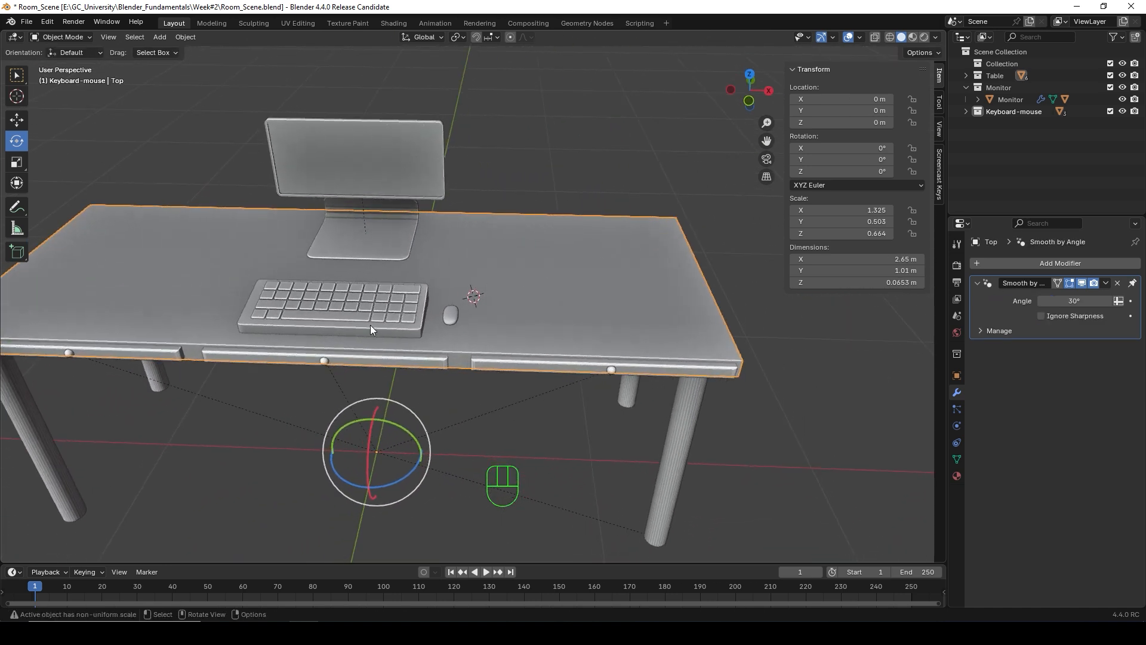
left_click(371, 256)
middle_click_drag(481, 261, 428, 276)
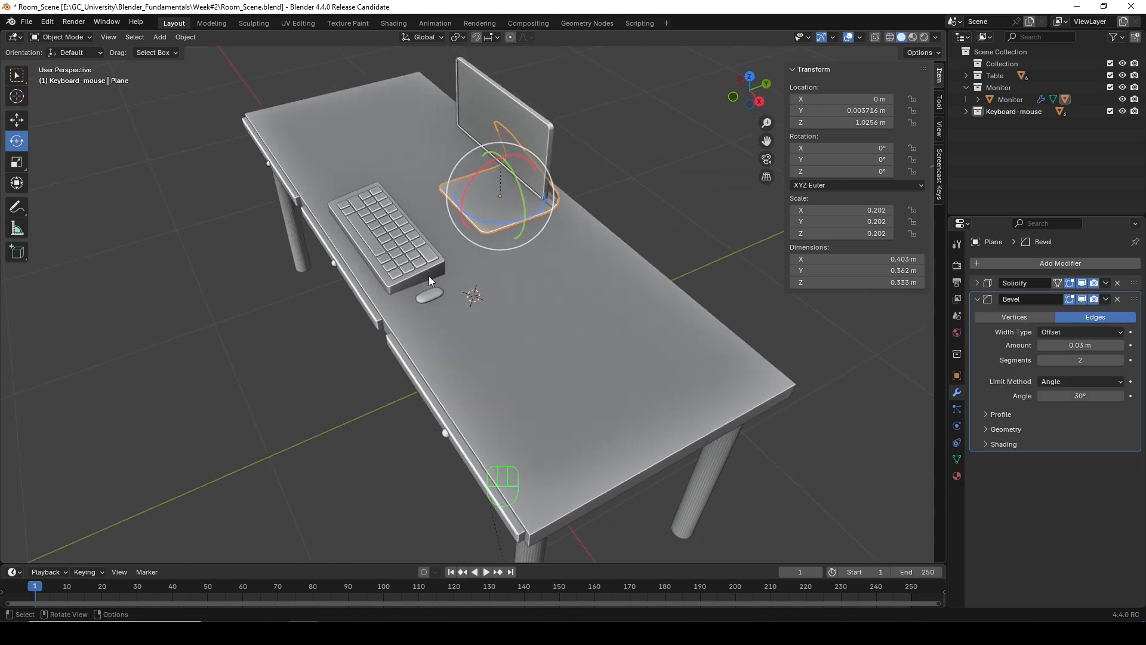
key("g")
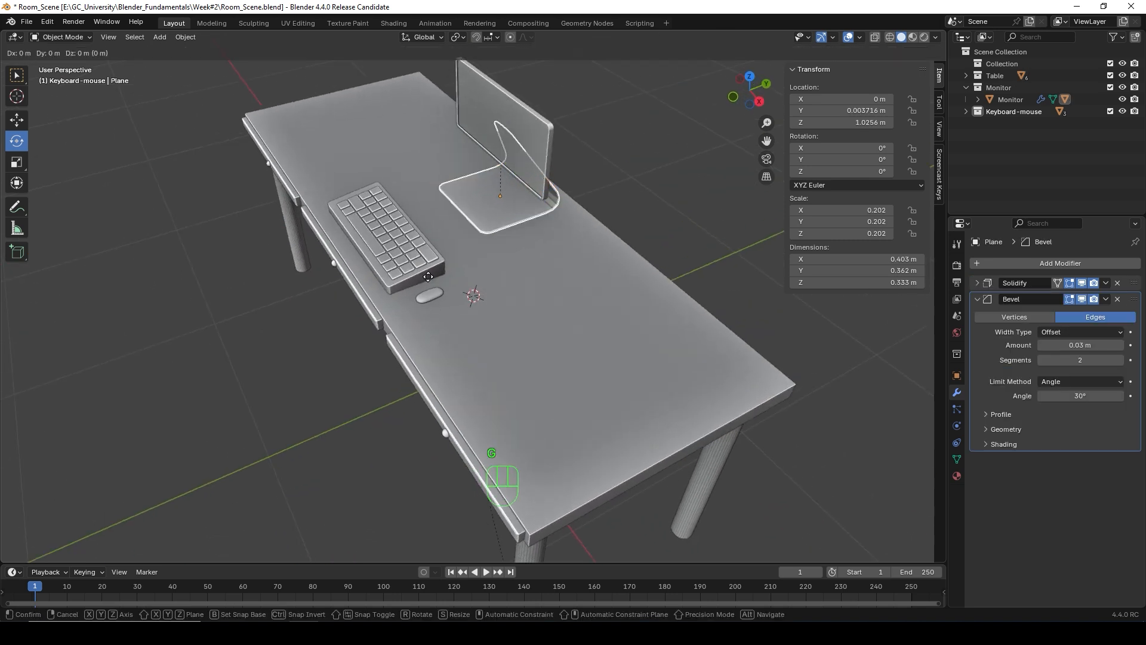
key("y")
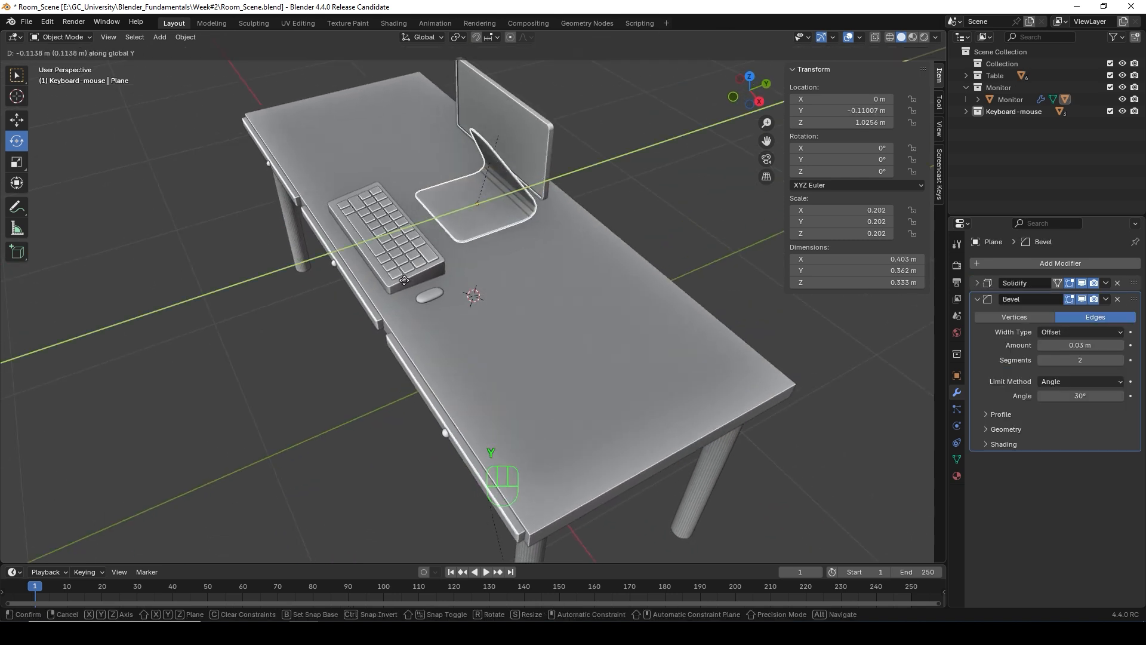
right_click(404, 281)
Step: Move the Monitor parent object, together with its stand, about -0.117 m along Y toward the keyboard
left_click(1009, 100)
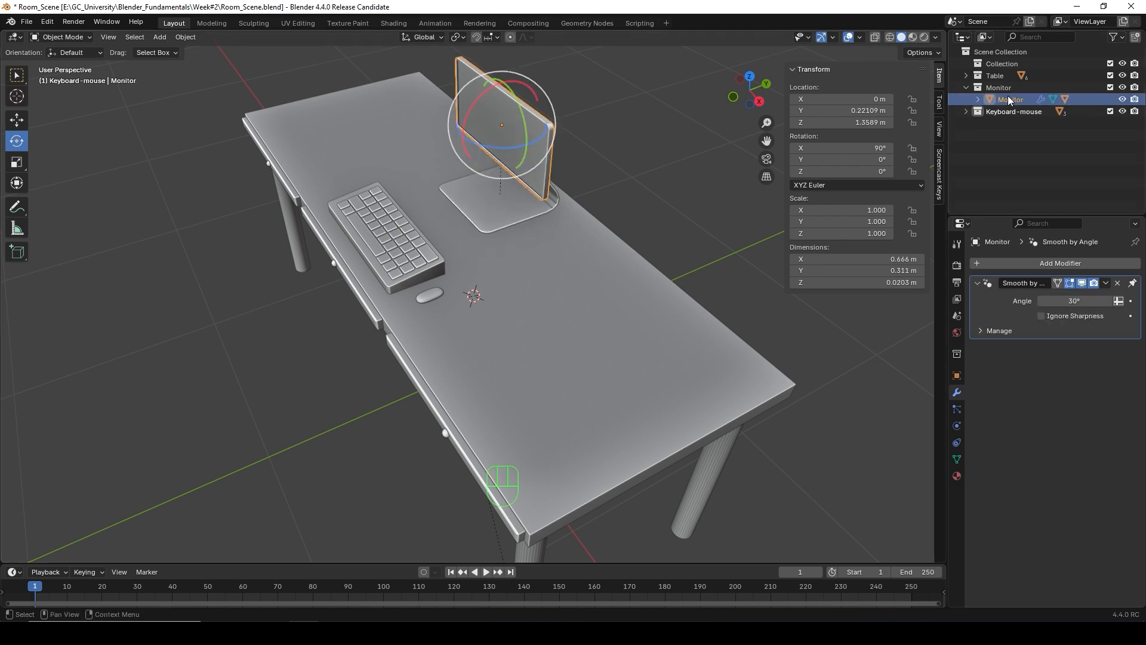
key("g")
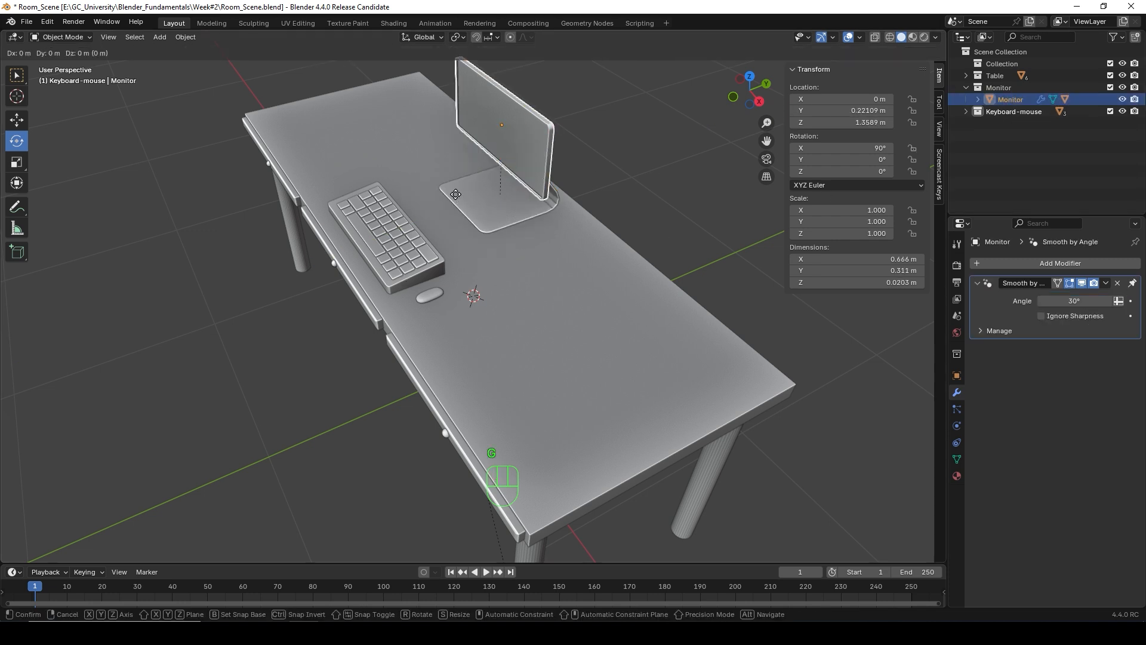
key("y")
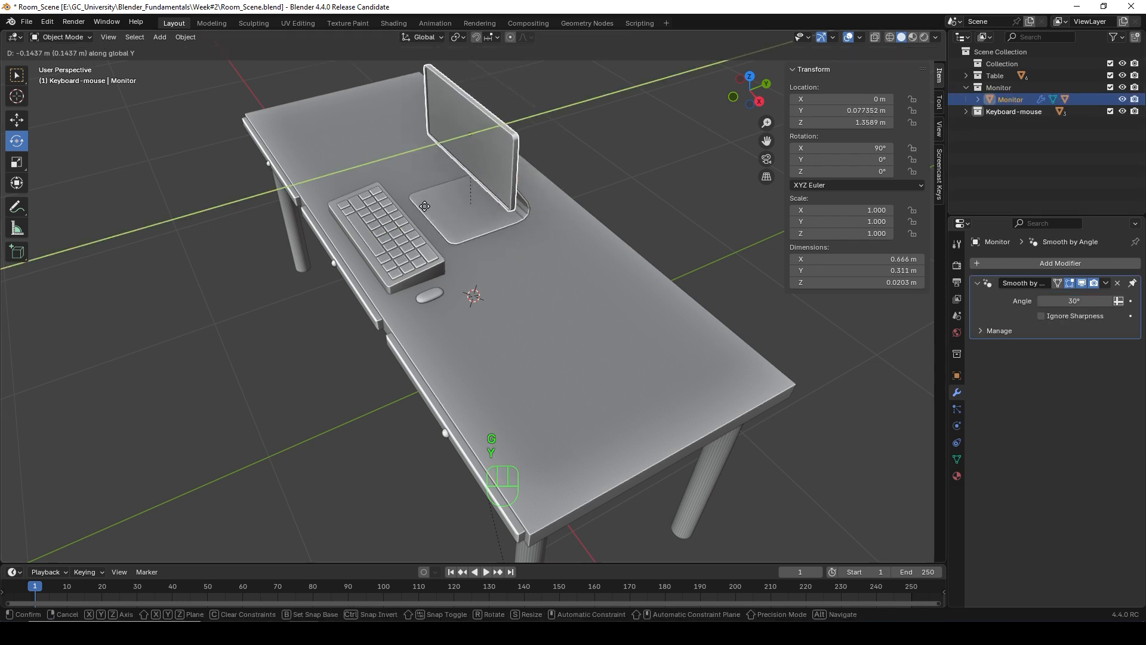
left_click(409, 204)
Step: Deselect the monitor, review the whole desk setup, and save Room_Scene.blend
middle_click_drag(114, 234, 238, 265)
left_click(290, 208)
mouse_move(291, 208)
middle_mouse_down()
mouse_move(281, 243)
mouse_move(313, 223)
mouse_move(303, 223)
middle_mouse_up()
key("ctrl+s")
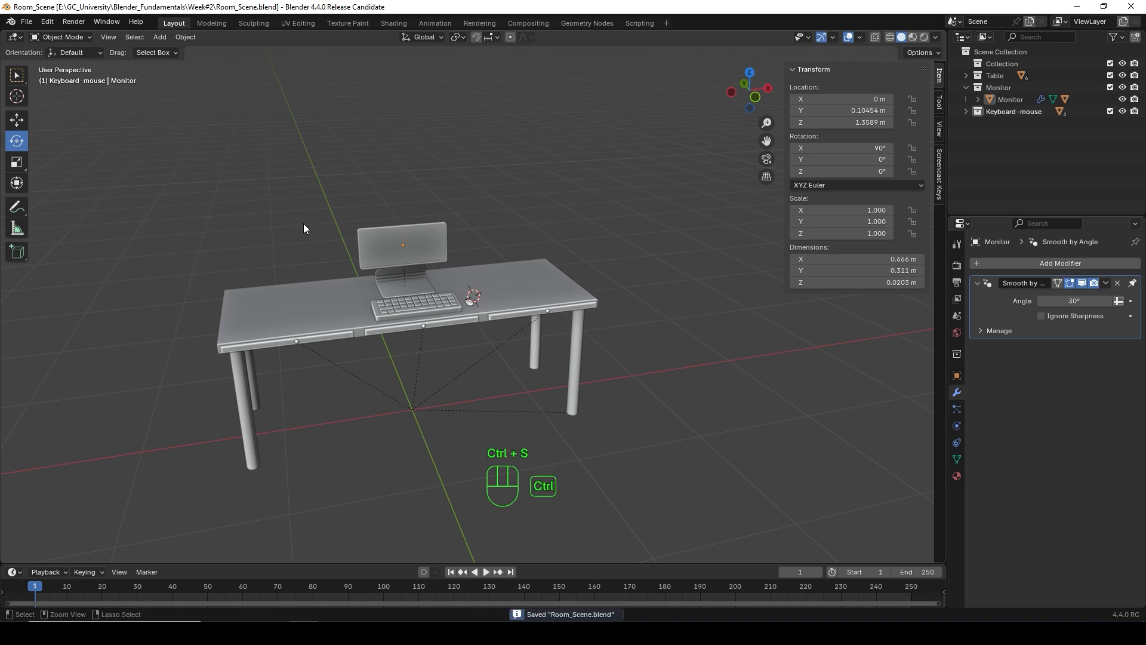